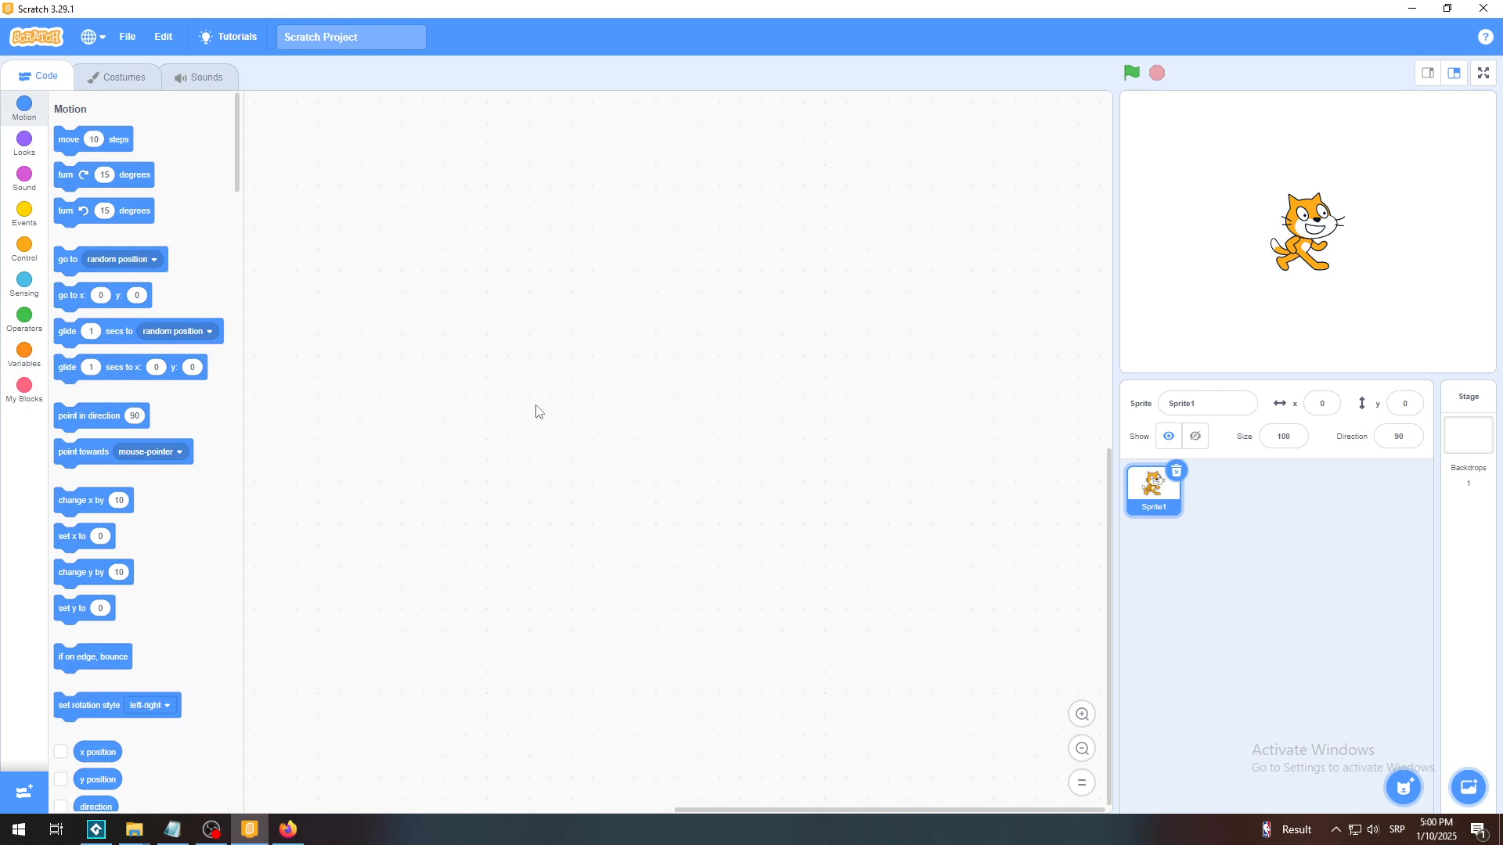
# Open the cat sprite's costumes and activate the Reshape tool on costume1.
pyautogui.click(118, 86)
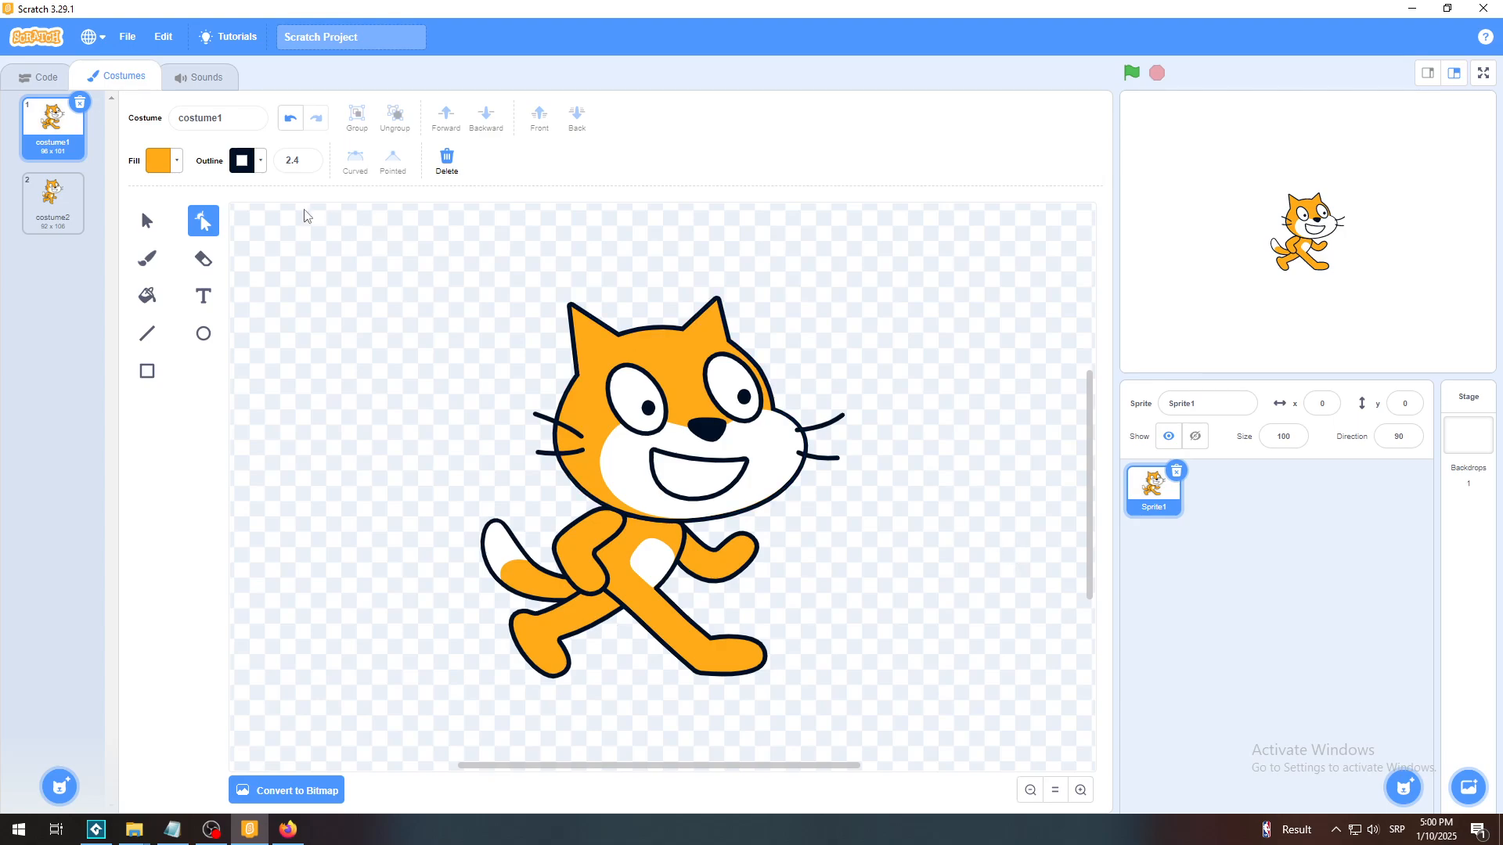
pyautogui.click(151, 222)
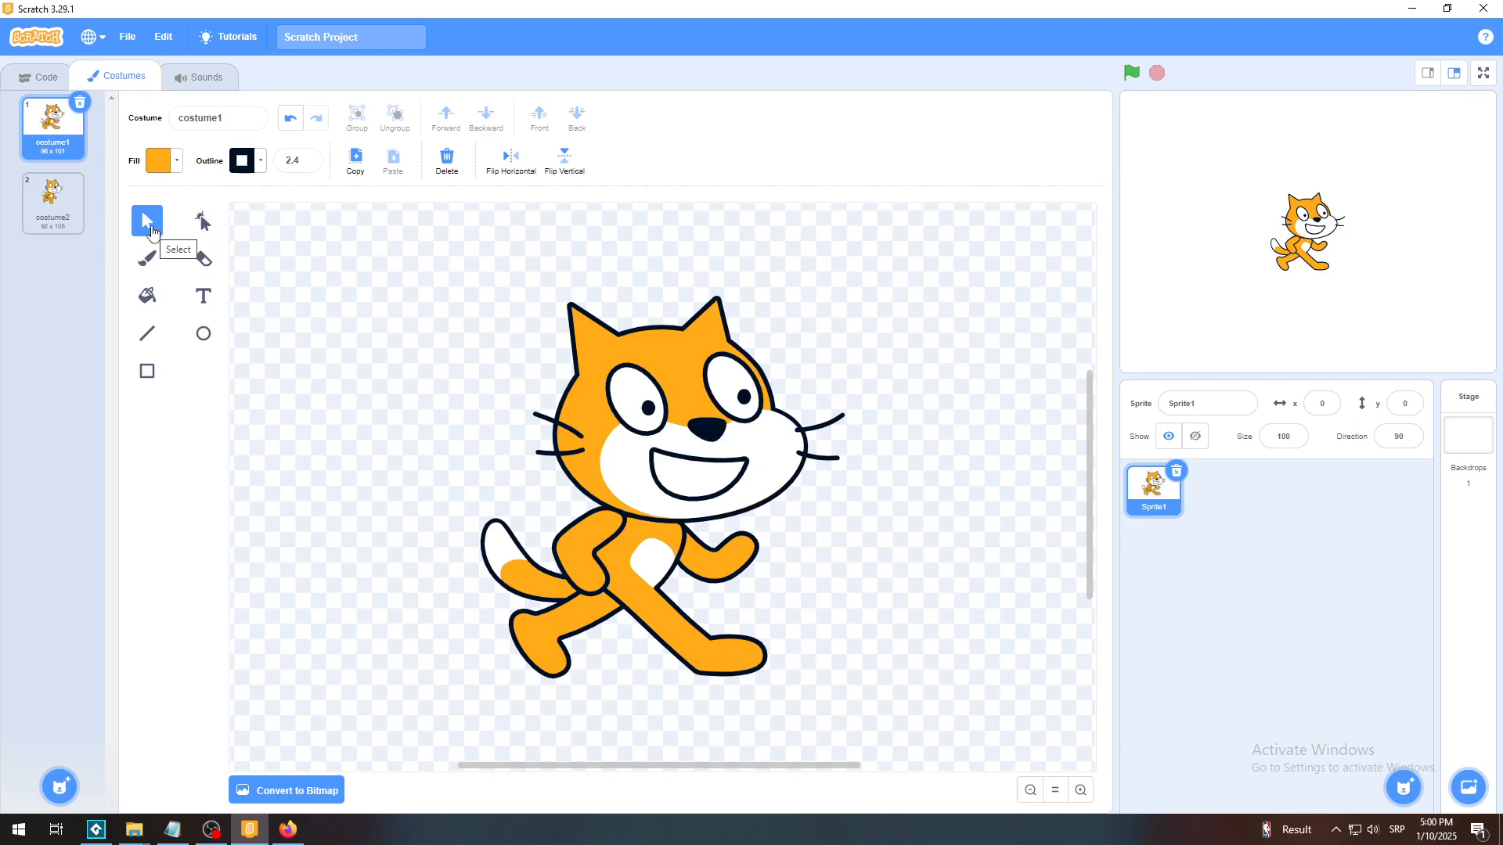
pyautogui.click(202, 225)
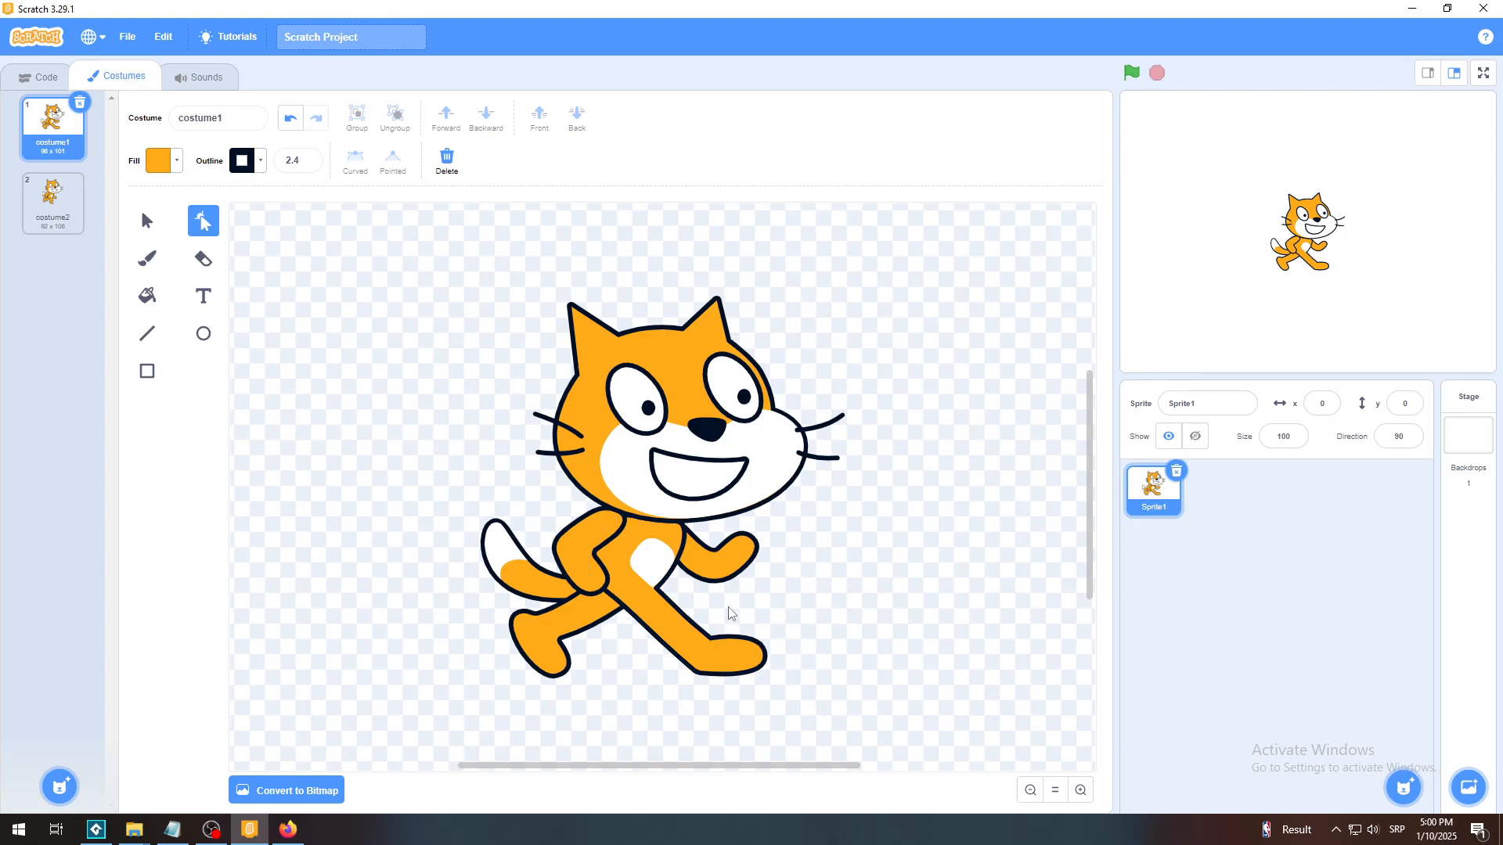
# Detach the cat's front arm by moving it onto the empty canvas to the right of the body.
pyautogui.click(1081, 791)
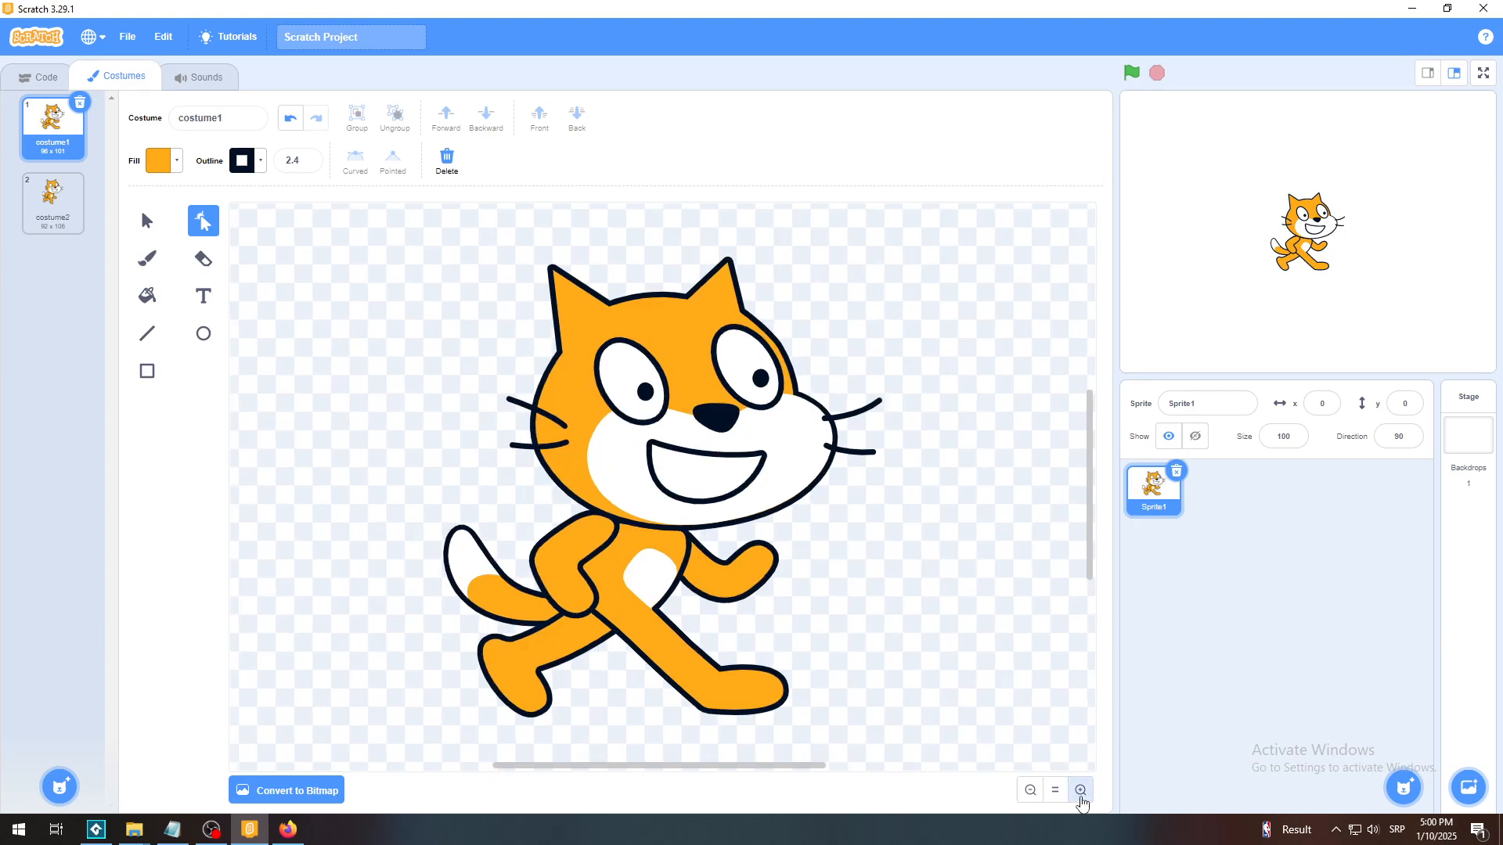
pyautogui.click(1081, 790)
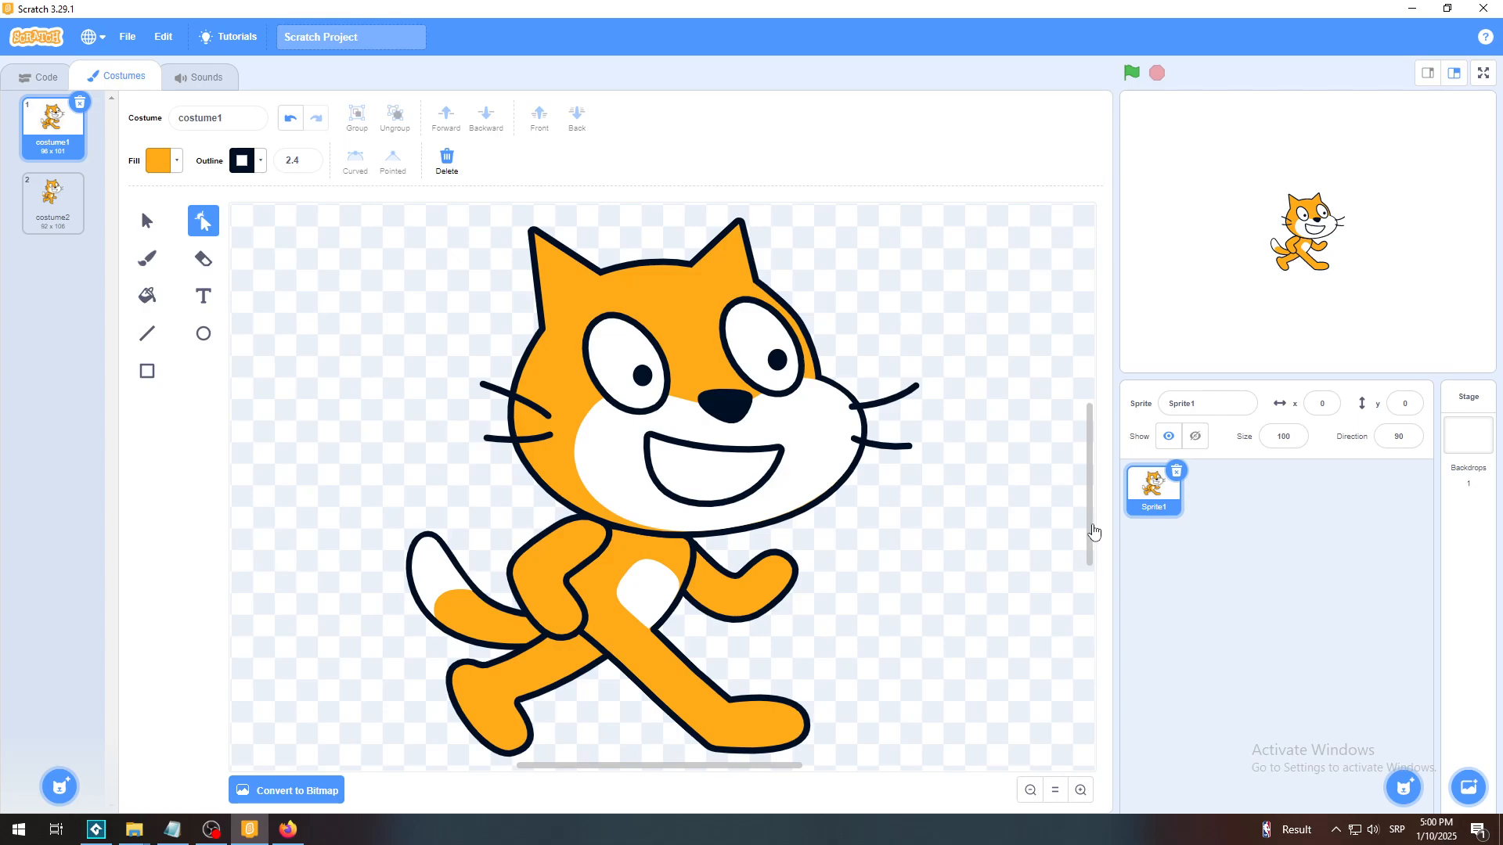
pyautogui.scroll(-1, 1095, 532)
pyautogui.moveTo(1092, 530); pyautogui.dragTo(1098, 531)
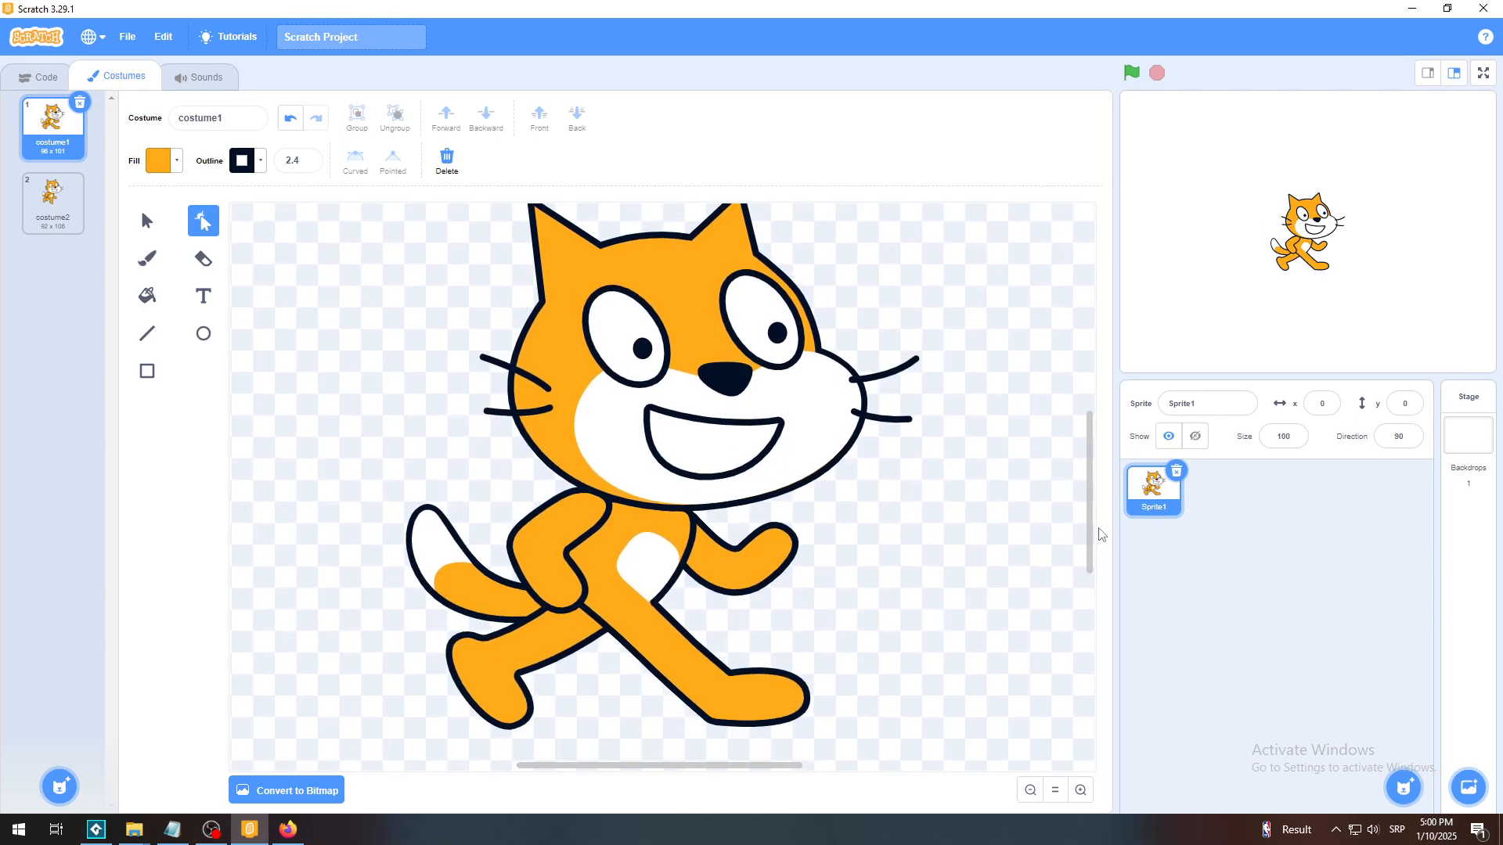
pyautogui.click(751, 597)
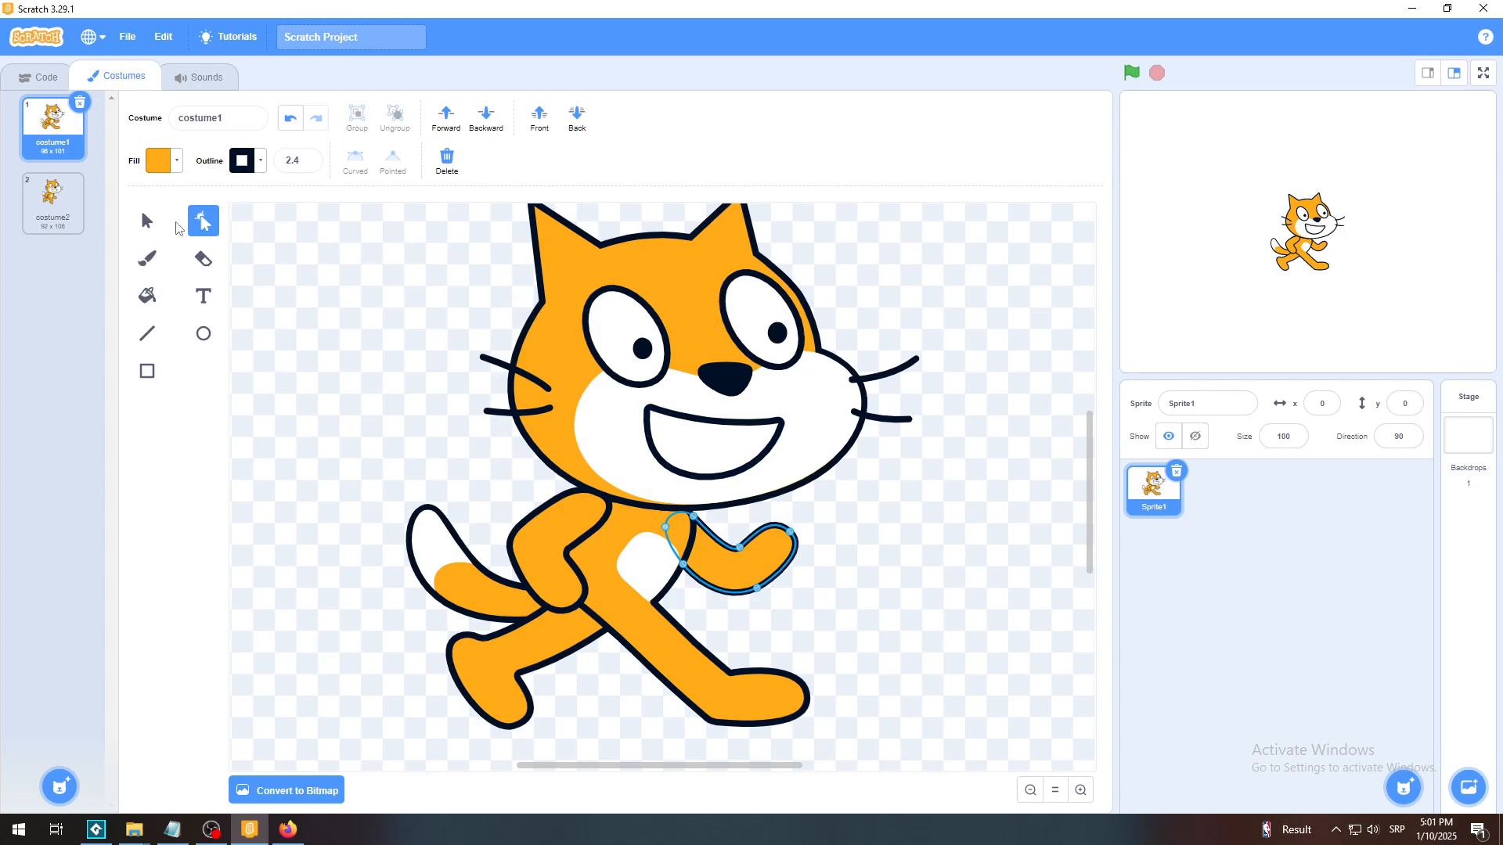
pyautogui.click(152, 227)
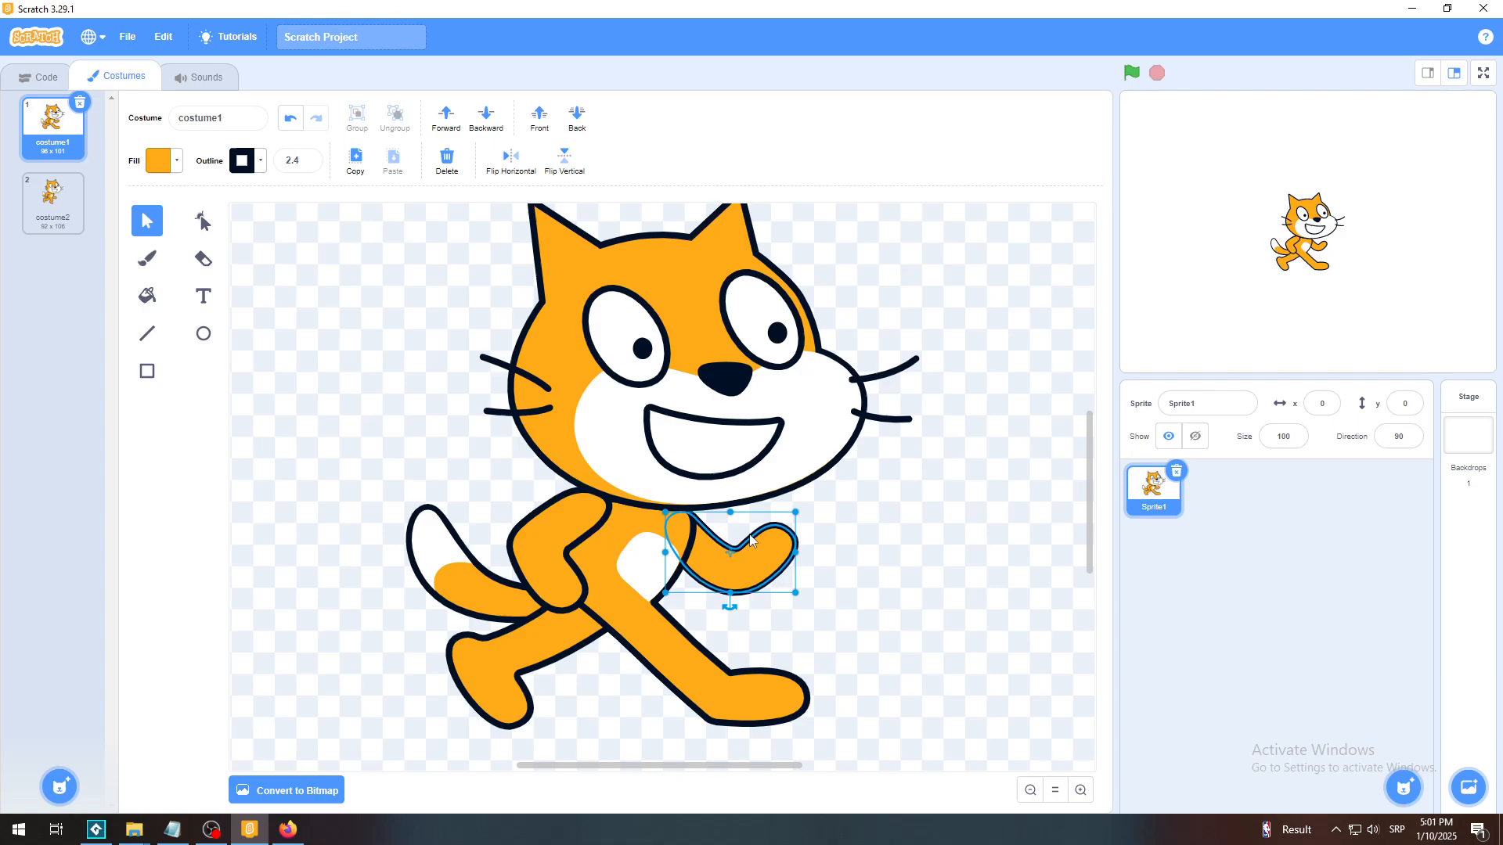
pyautogui.click(893, 577)
pyautogui.click(751, 569)
pyautogui.moveTo(749, 578); pyautogui.dragTo(908, 599)
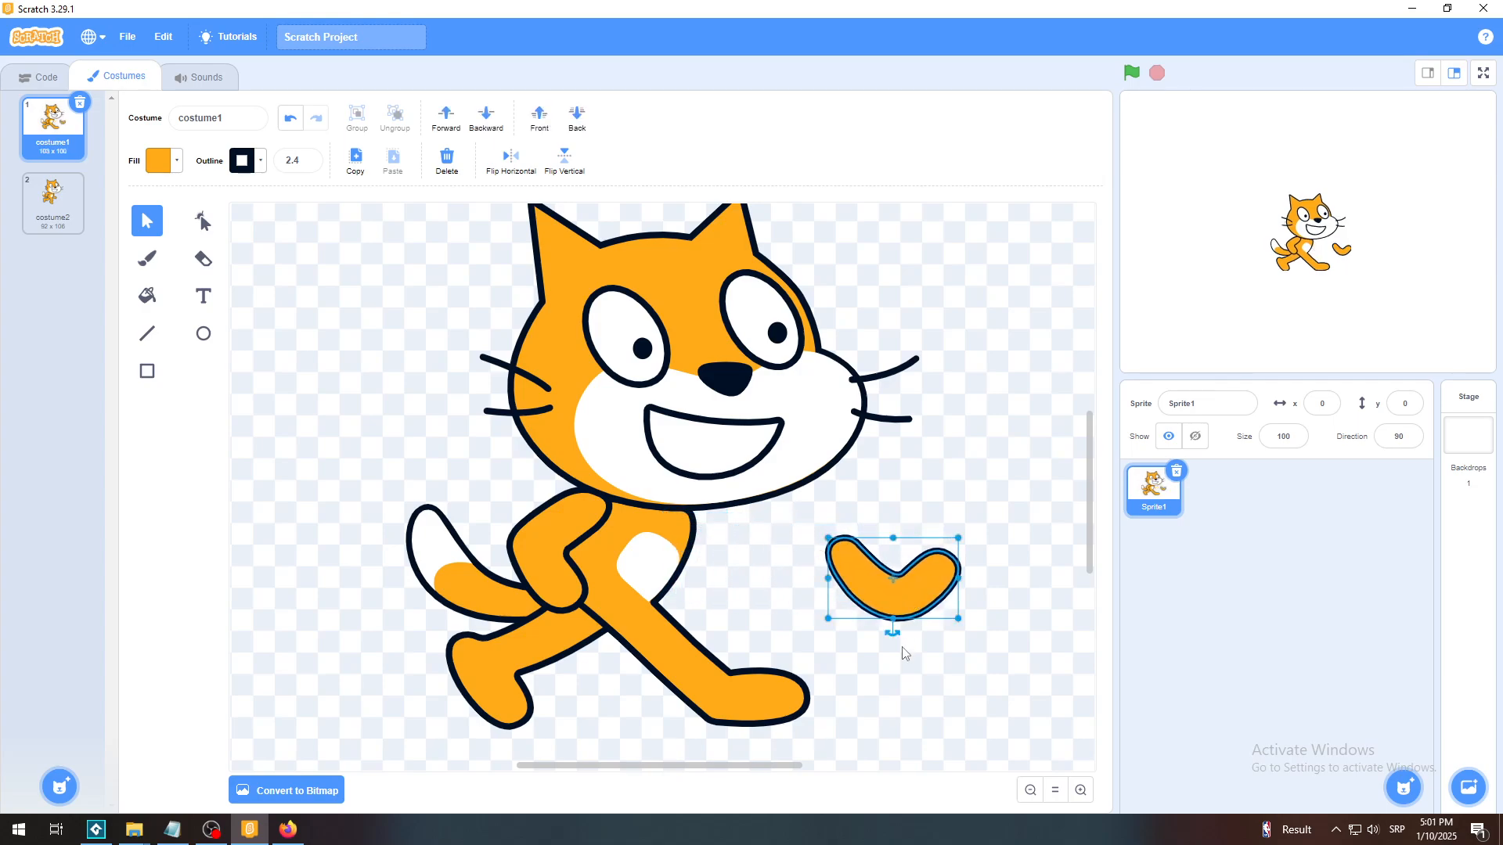
# Reshape the detached arm by moving its hand and elbow curve points downward so that the forearm slopes down.
pyautogui.click(1080, 790)
pyautogui.click(1080, 790)
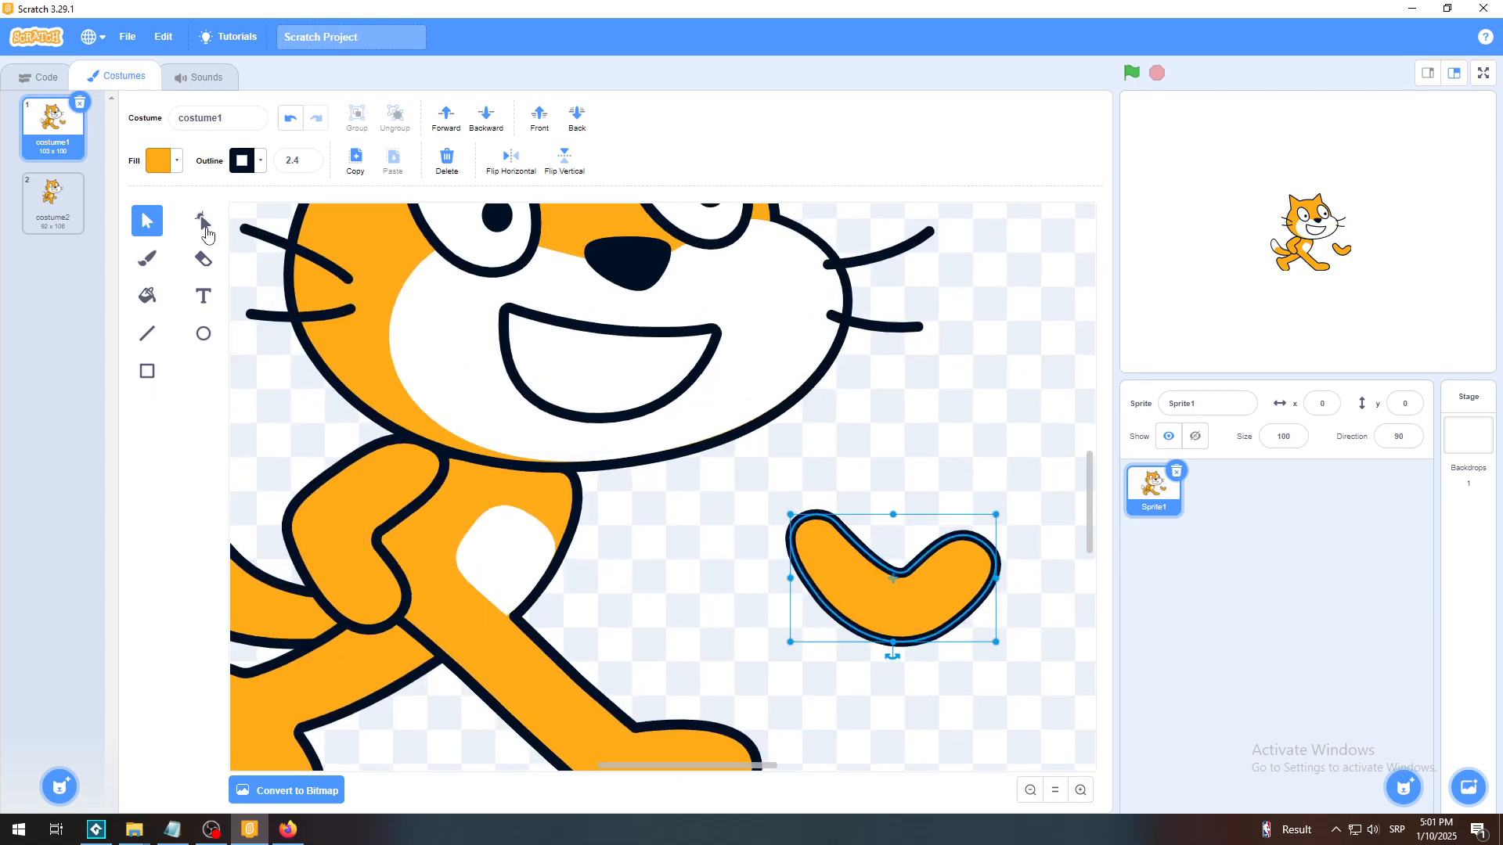
pyautogui.click(922, 432)
pyautogui.click(203, 222)
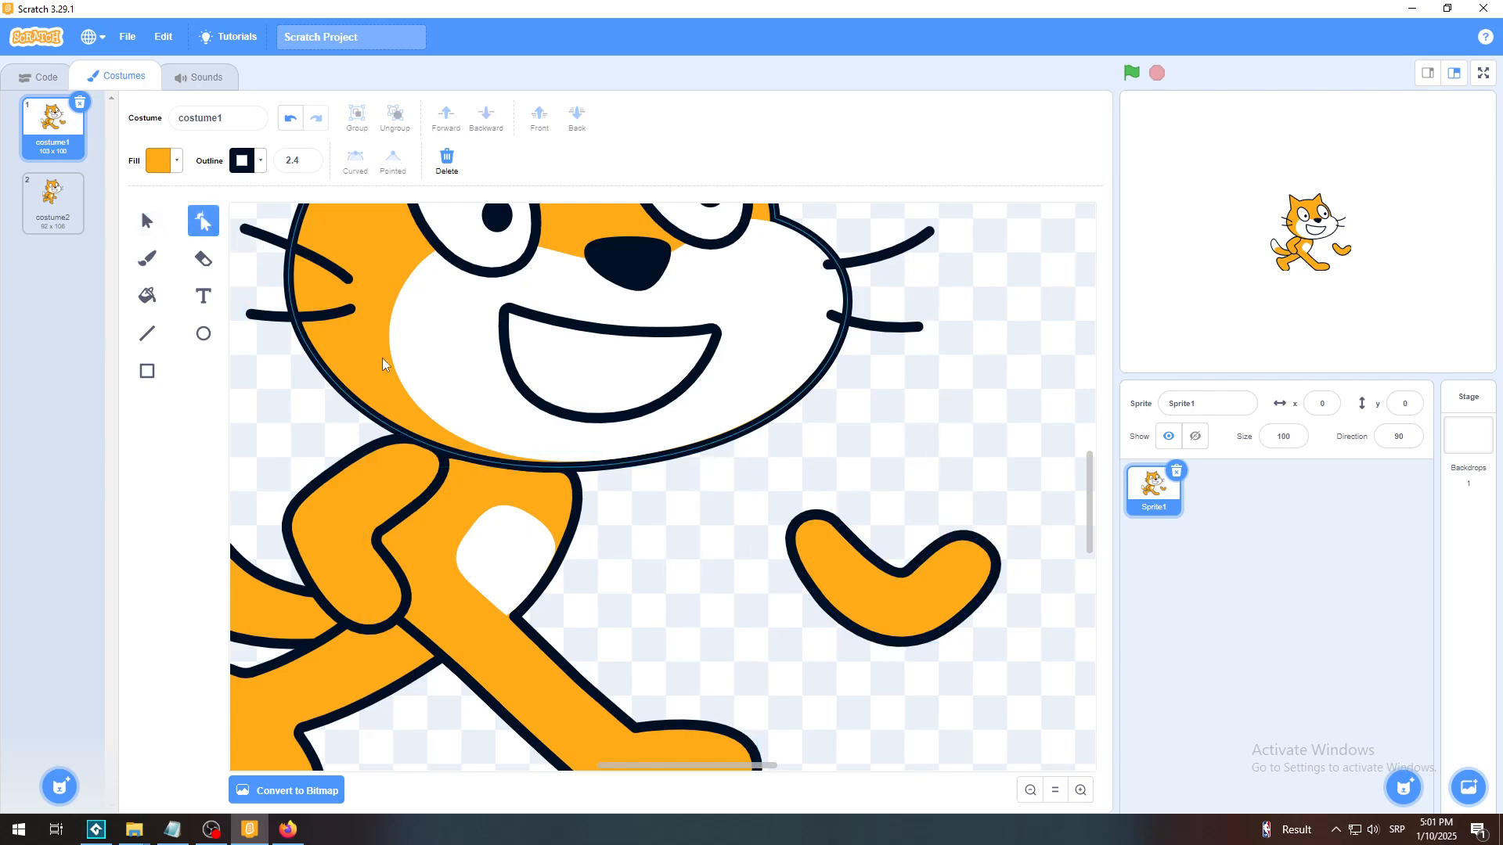
pyautogui.click(898, 643)
pyautogui.click(898, 643)
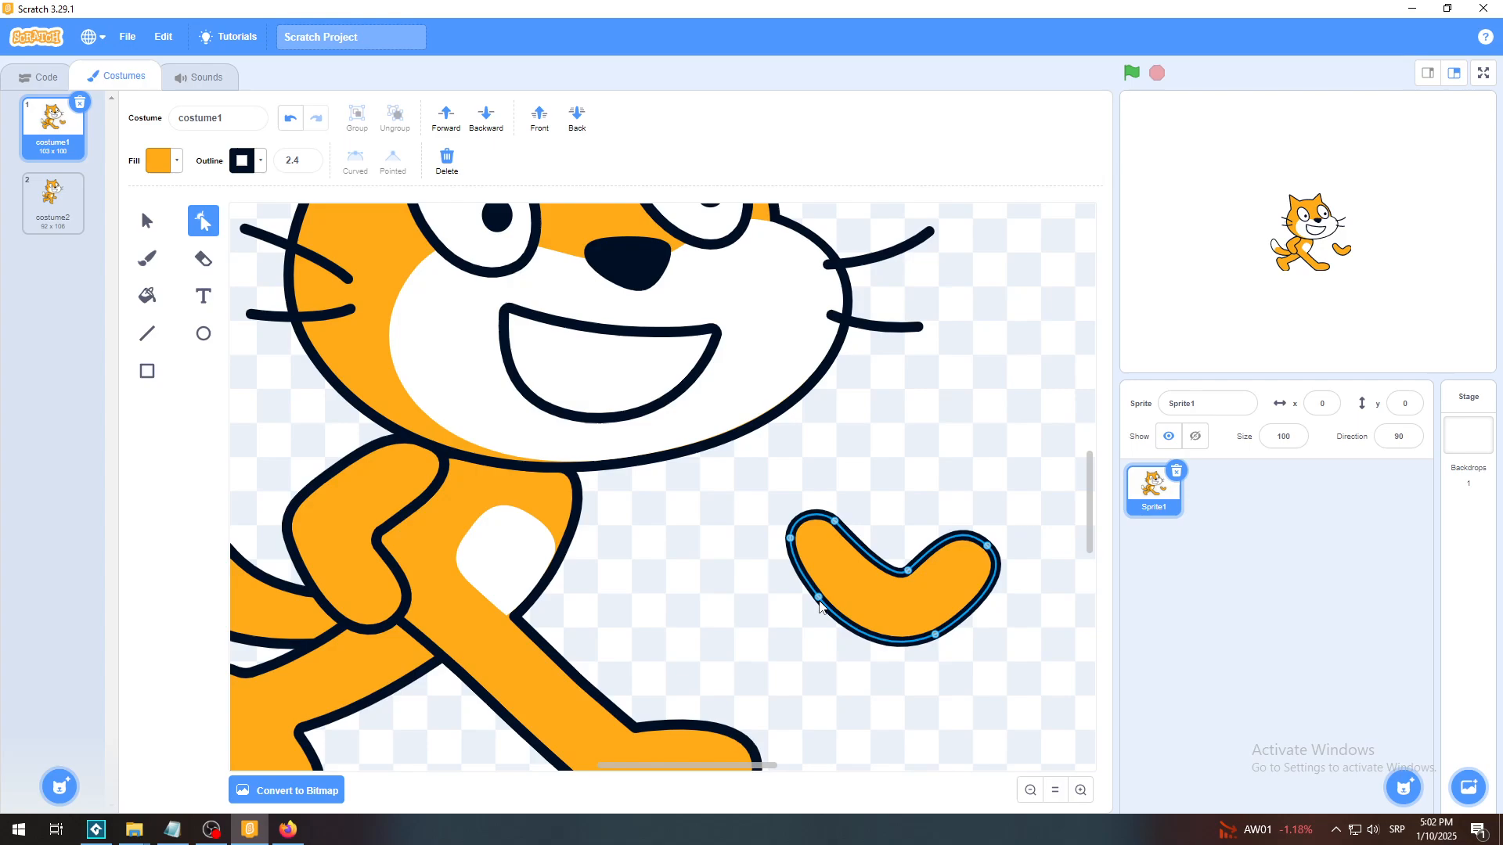
pyautogui.click(936, 637)
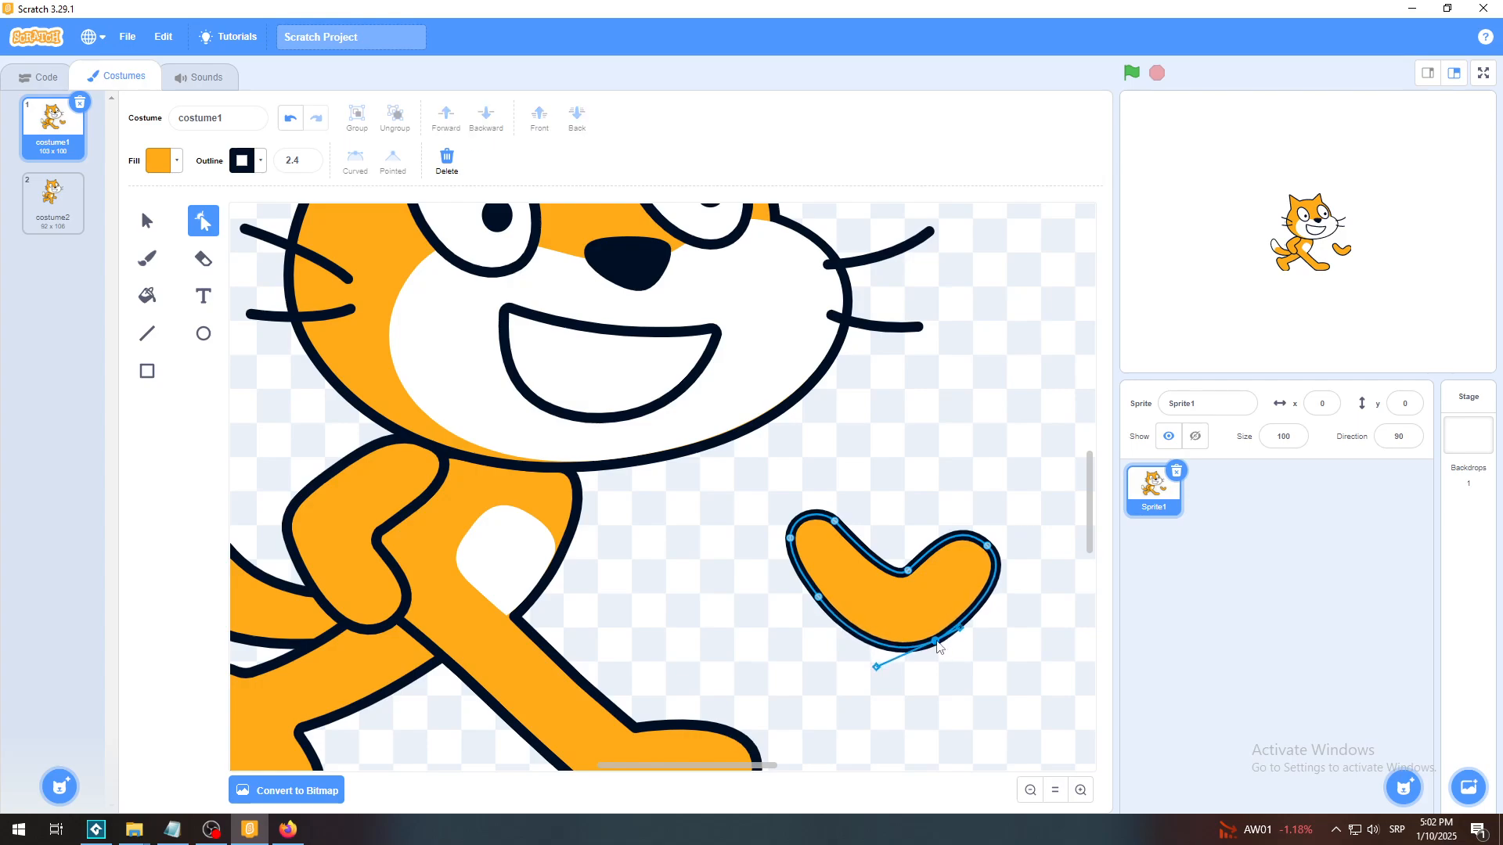
pyautogui.moveTo(988, 546); pyautogui.dragTo(1009, 599)
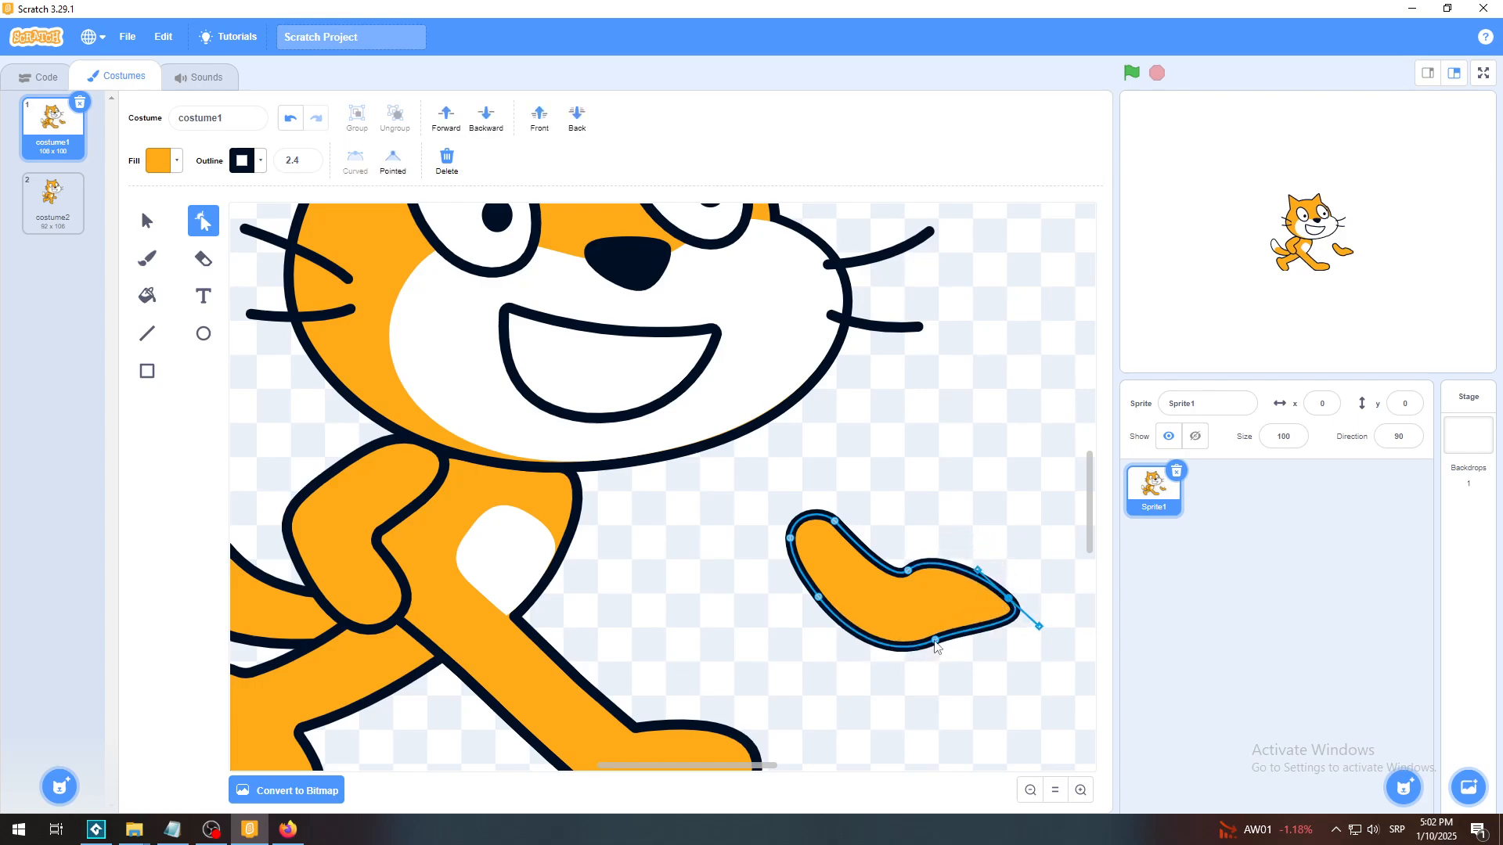
pyautogui.moveTo(936, 640); pyautogui.dragTo(936, 658)
pyautogui.moveTo(907, 569); pyautogui.dragTo(927, 604)
pyautogui.moveTo(1020, 597); pyautogui.dragTo(1031, 662)
pyautogui.moveTo(936, 661)
pyautogui.mouseDown()
pyautogui.moveTo(919, 658)
pyautogui.moveTo(932, 644)
pyautogui.moveTo(931, 660)
pyautogui.mouseUp()
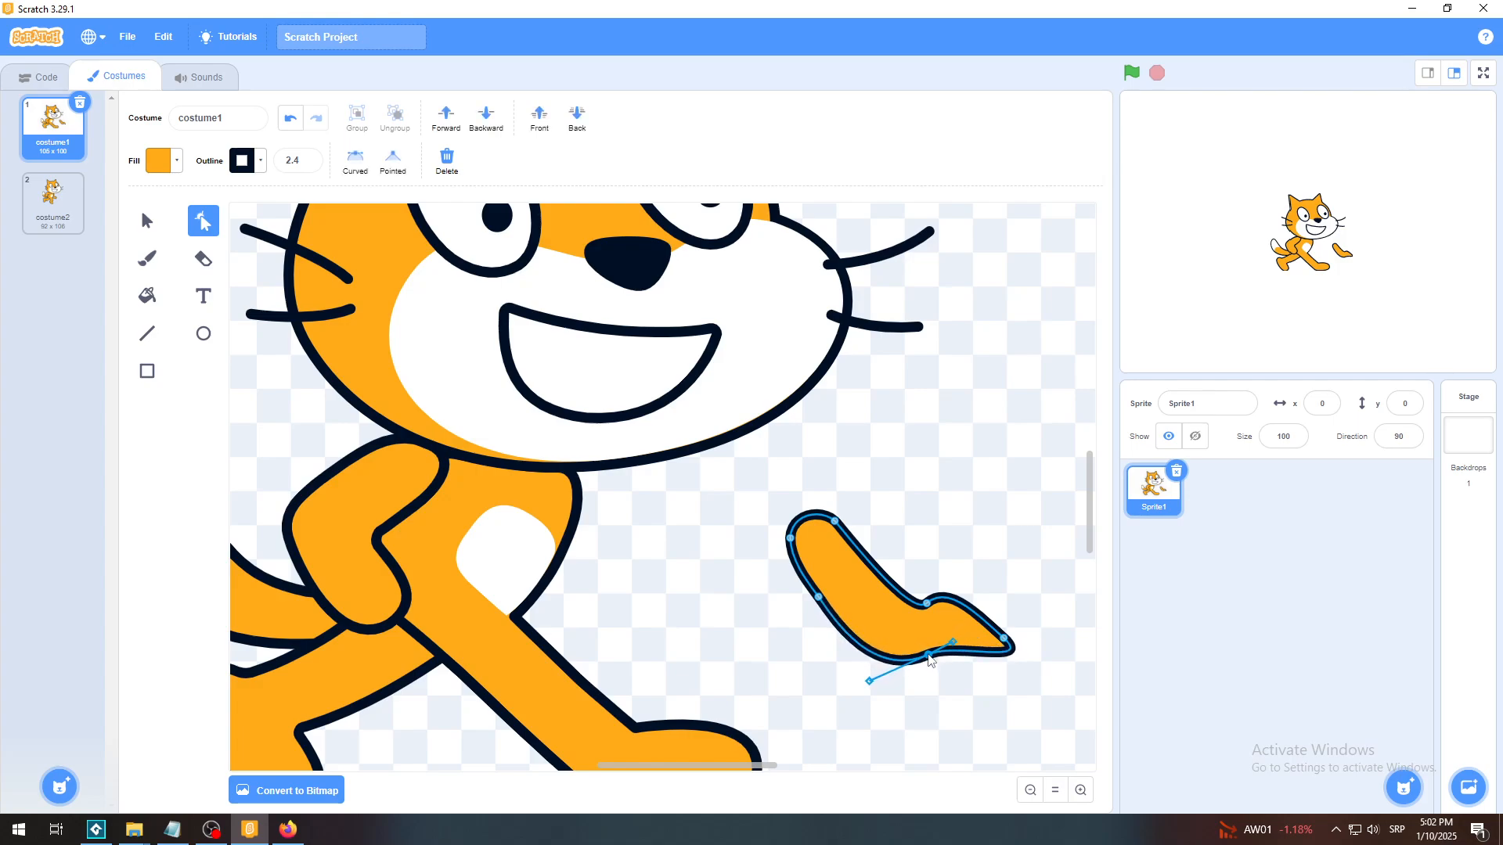
pyautogui.click(1021, 583)
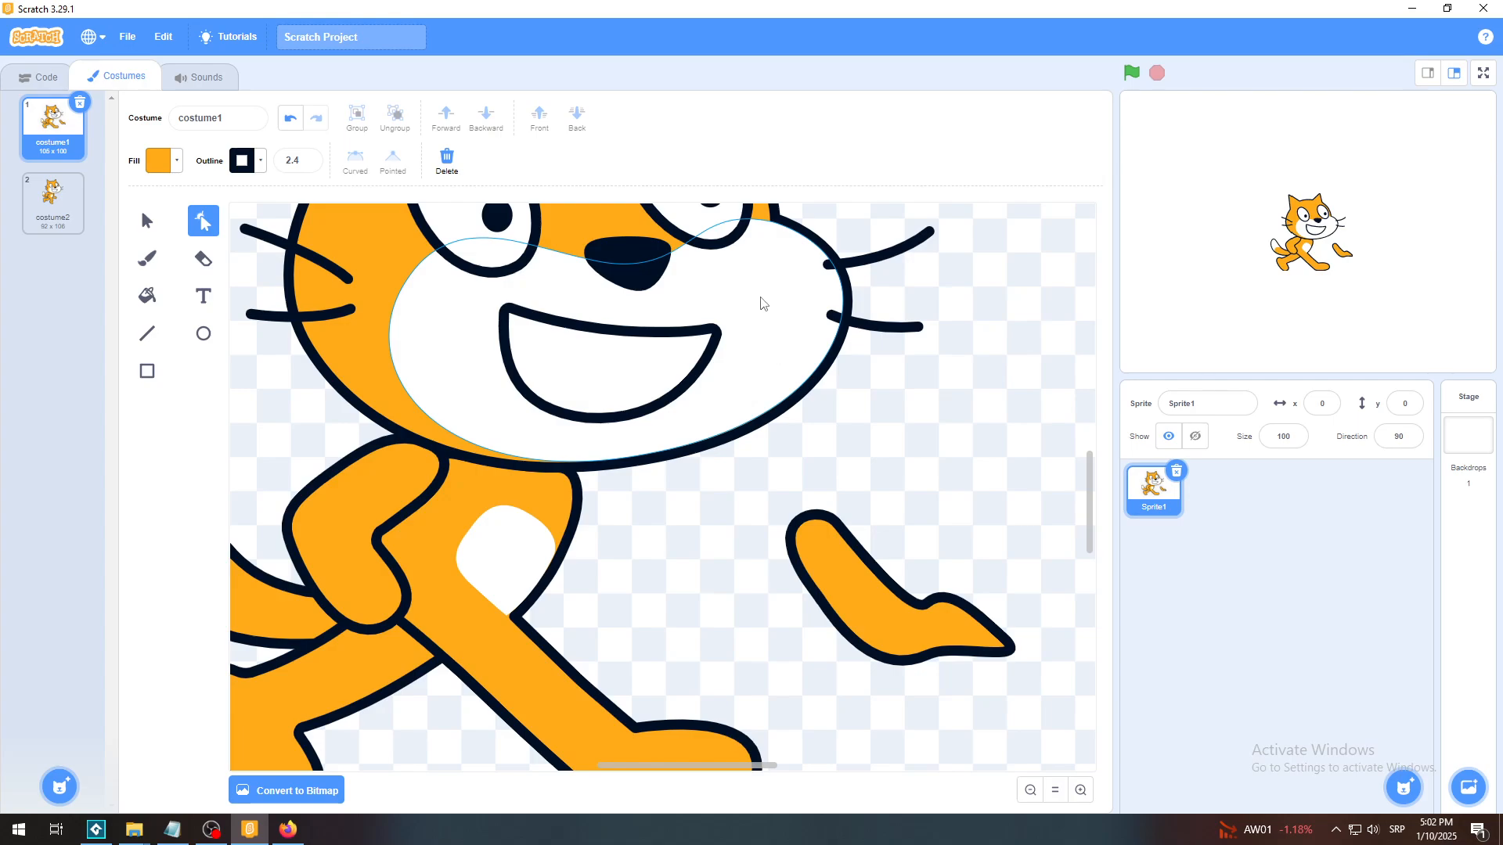
# Adjust the curve handles and the hand point of the detached arm to form a wide, rounded hand.
pyautogui.click(904, 601)
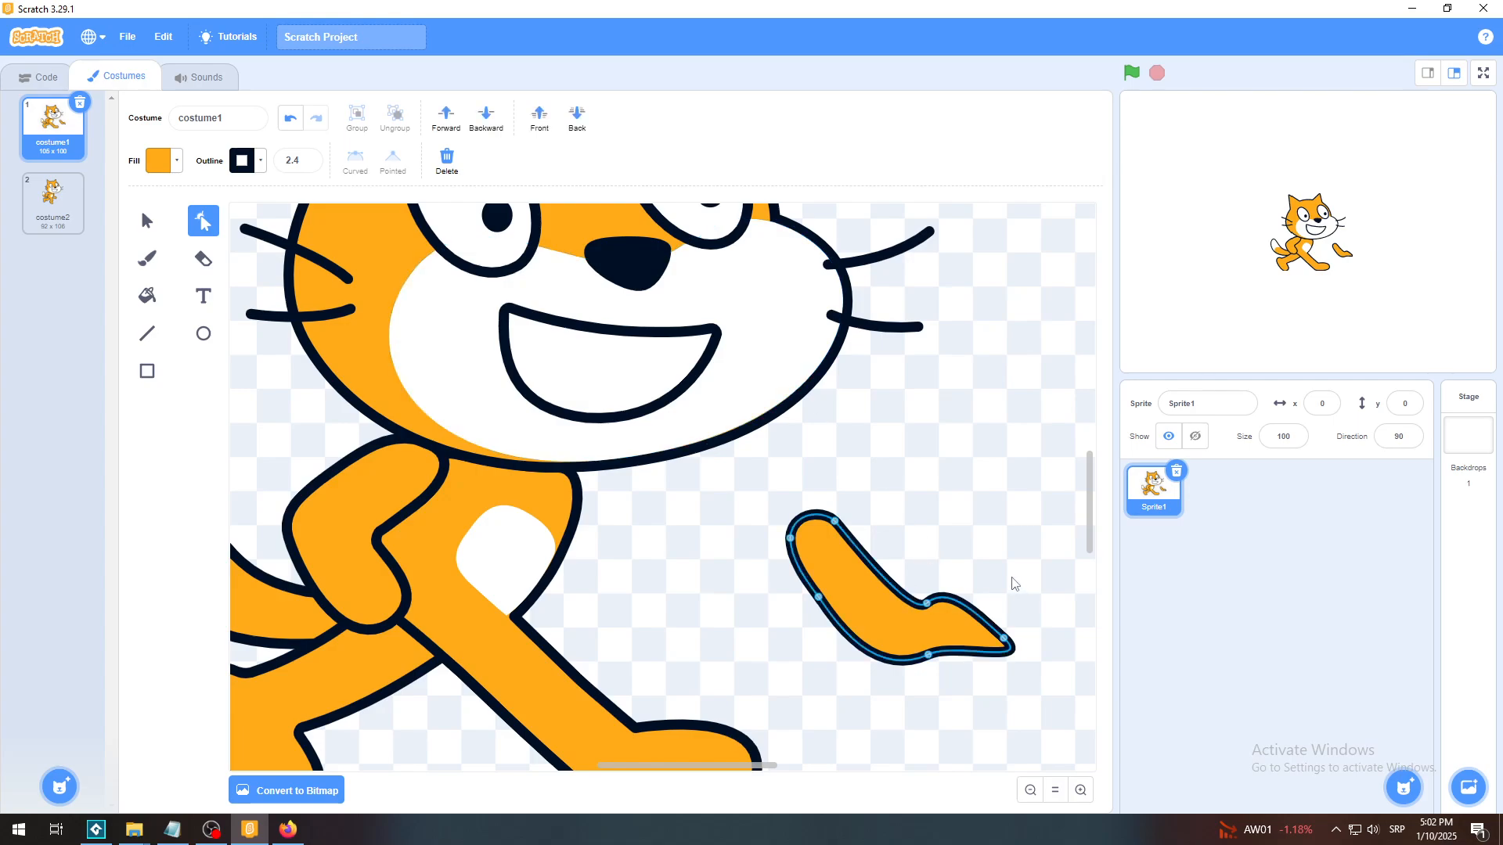
pyautogui.click(1081, 790)
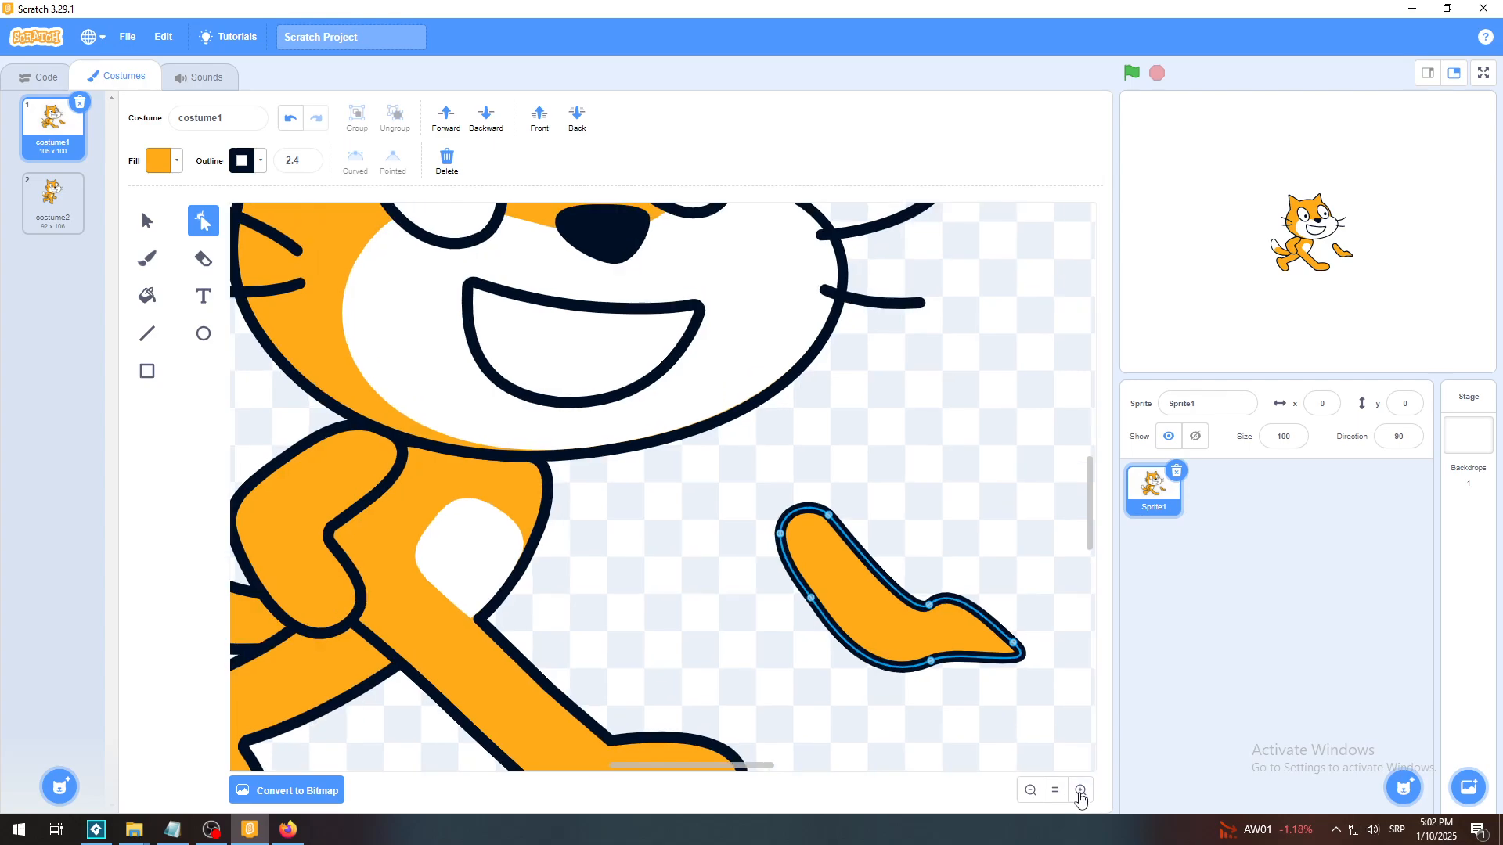
pyautogui.moveTo(757, 771); pyautogui.dragTo(771, 771)
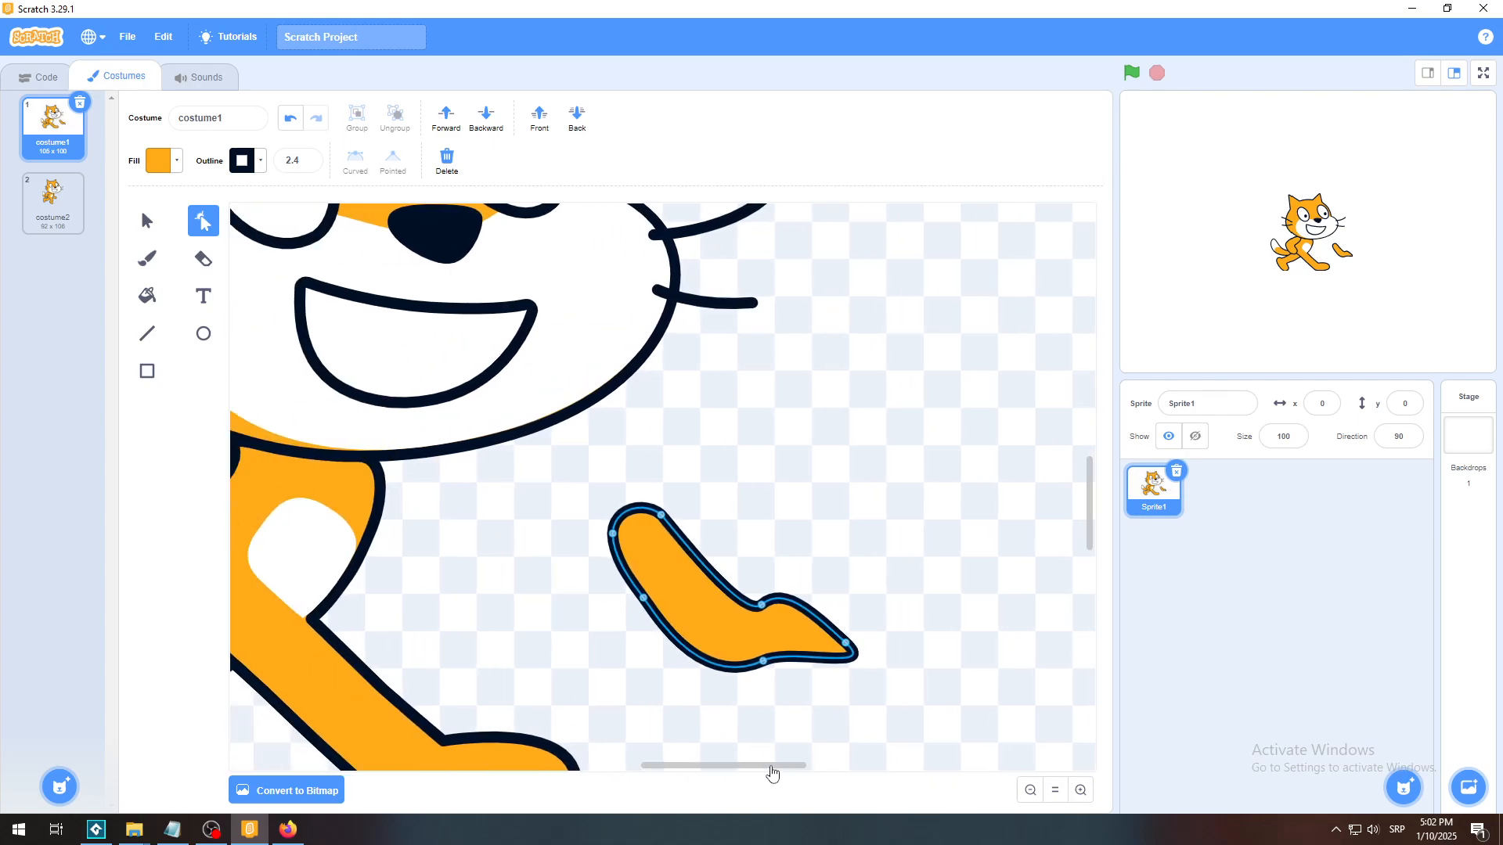
pyautogui.click(763, 662)
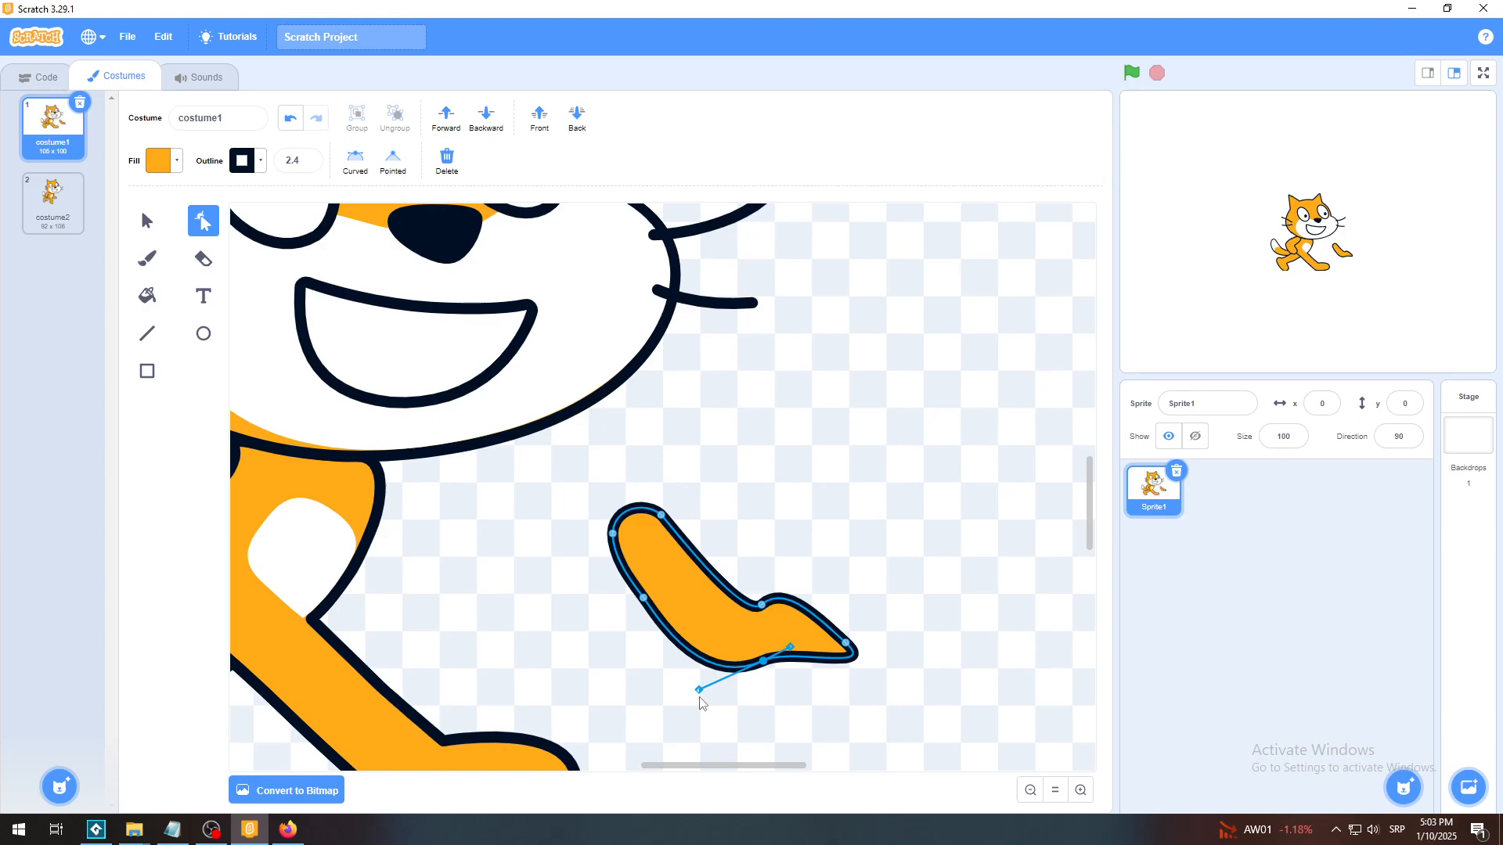
pyautogui.moveTo(699, 690); pyautogui.dragTo(864, 624)
pyautogui.click(764, 605)
pyautogui.moveTo(864, 624); pyautogui.dragTo(864, 673)
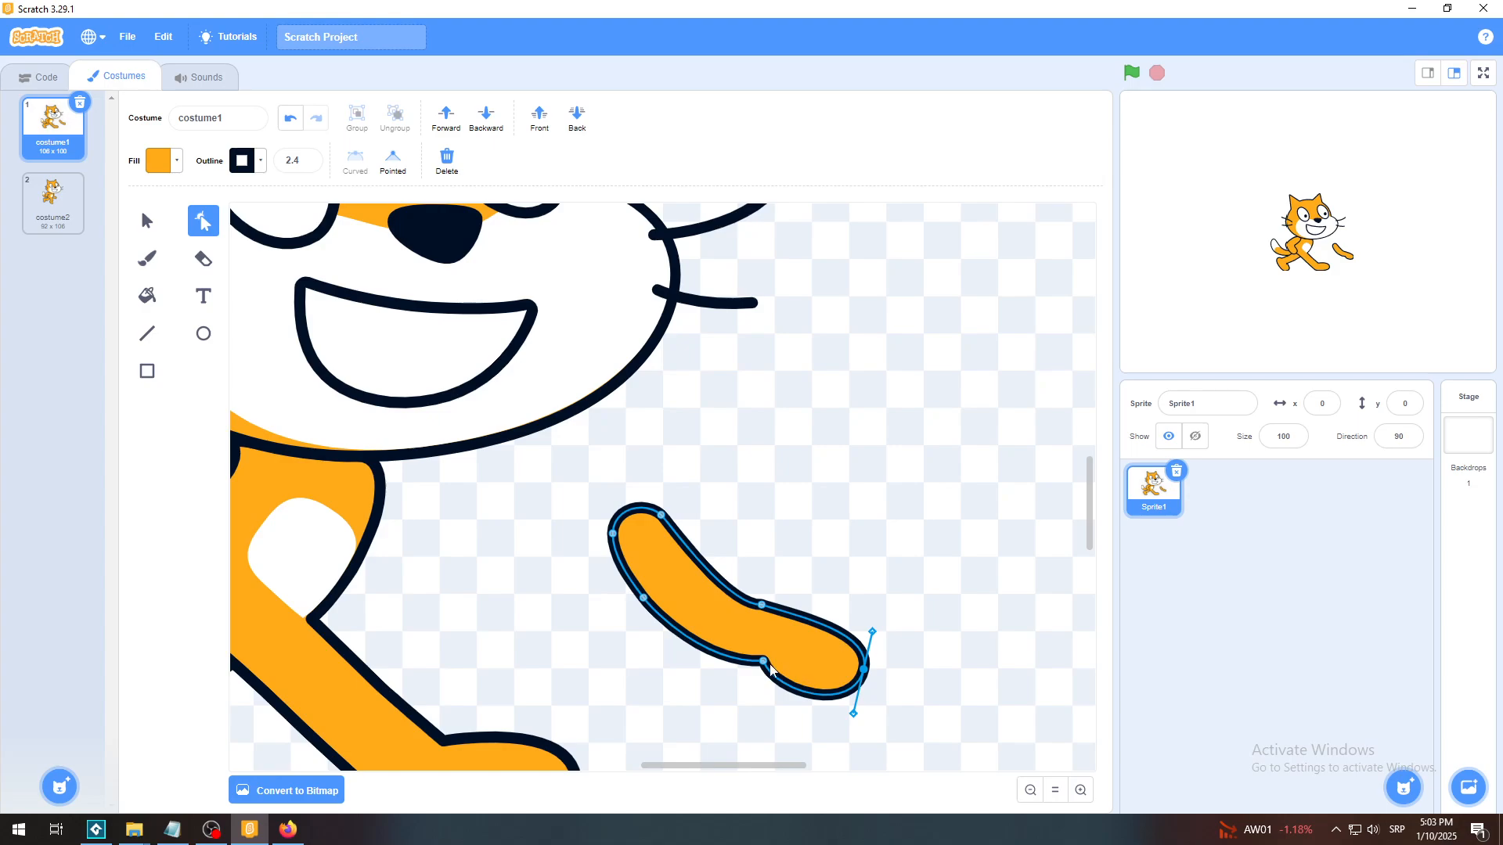
# Shift the lower elbow point up and inward and nudge the upper elbow point on the detached arm.
pyautogui.moveTo(761, 666); pyautogui.dragTo(746, 655)
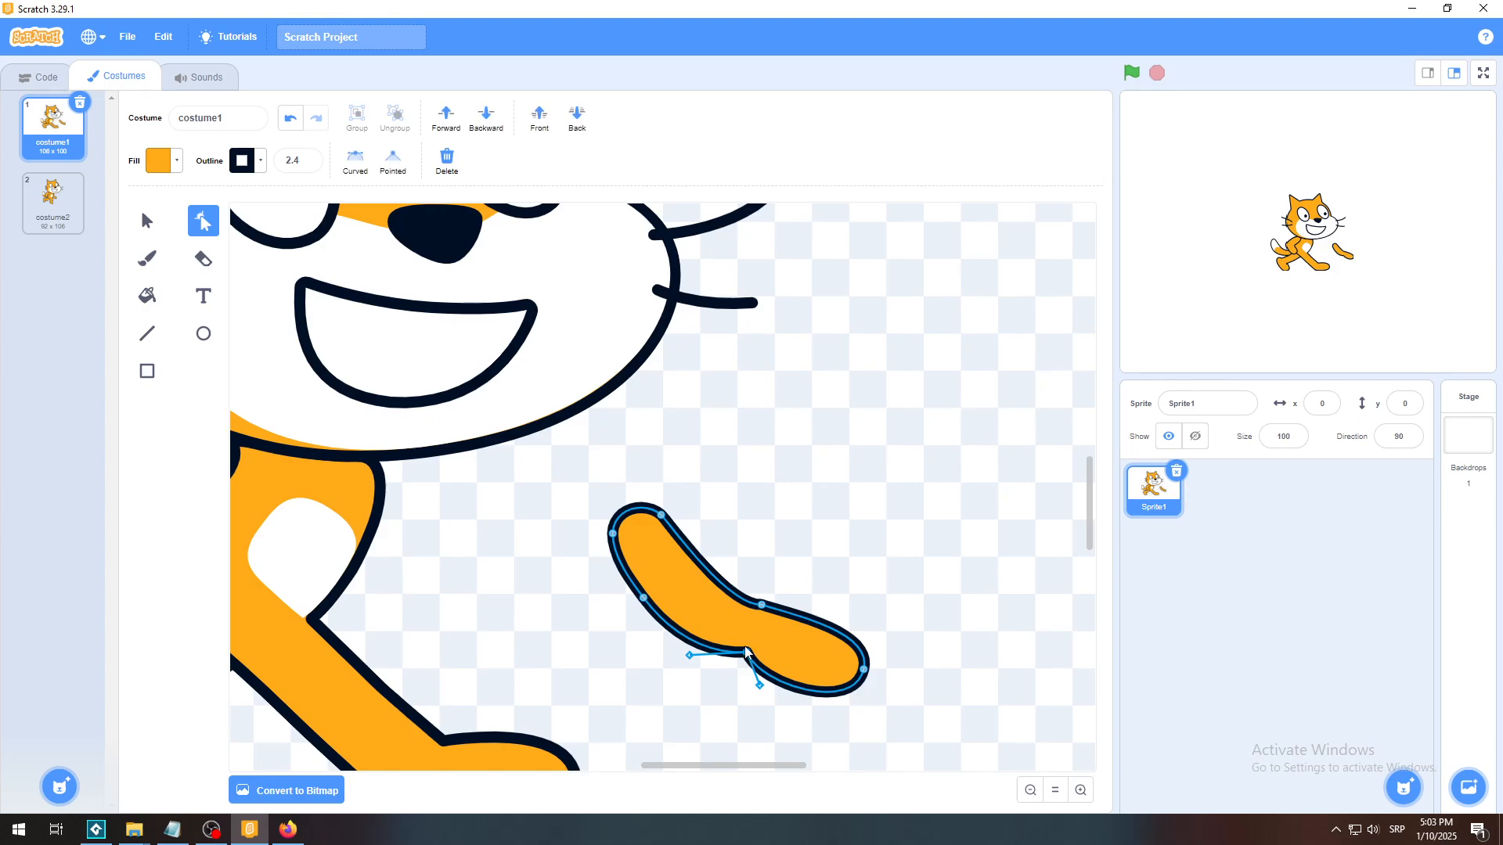
pyautogui.click(762, 607)
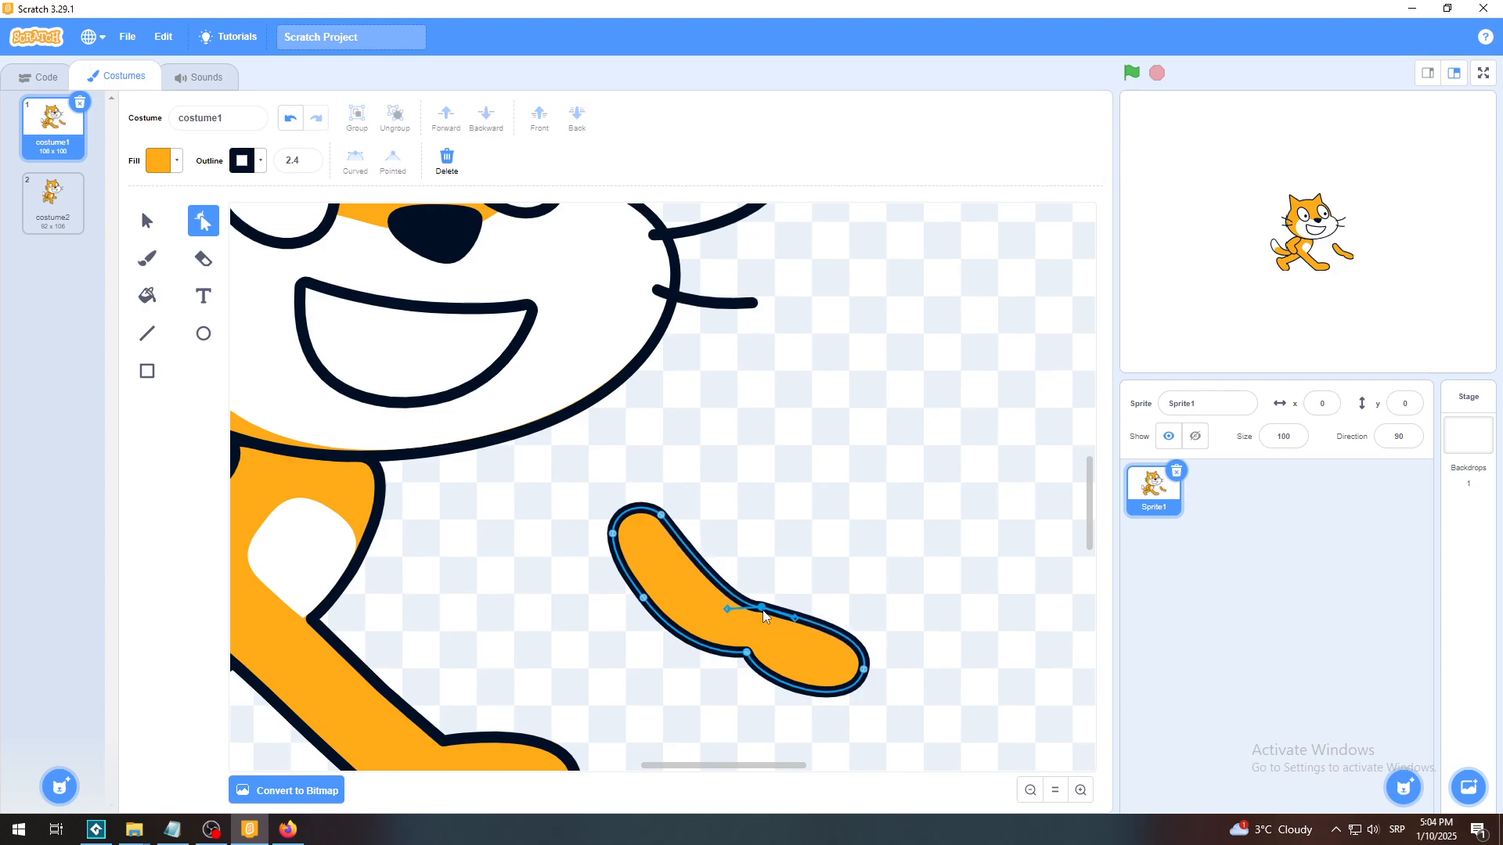
pyautogui.moveTo(762, 609); pyautogui.dragTo(763, 606)
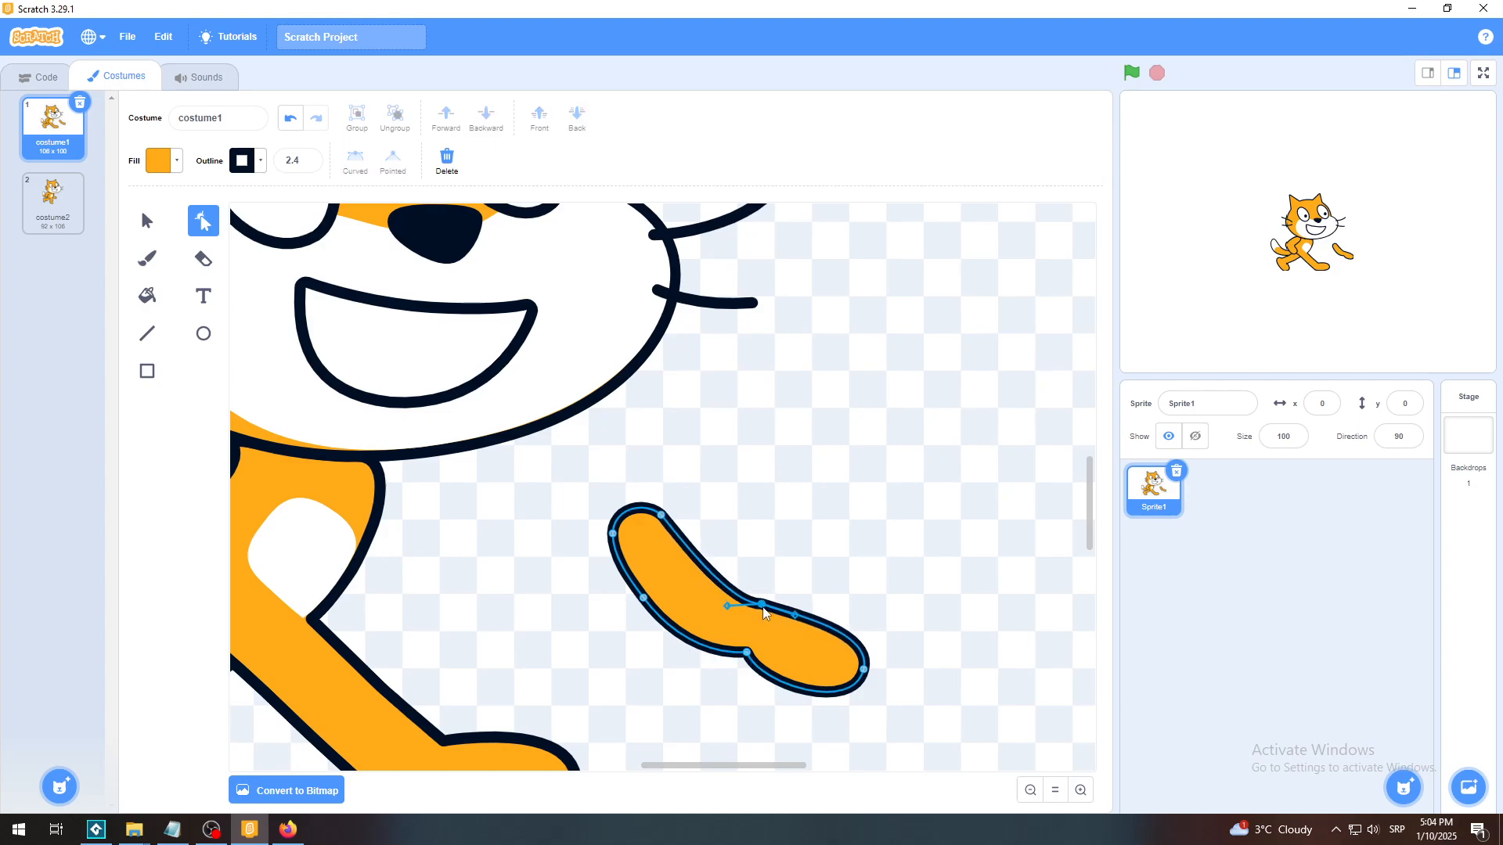
pyautogui.click(805, 535)
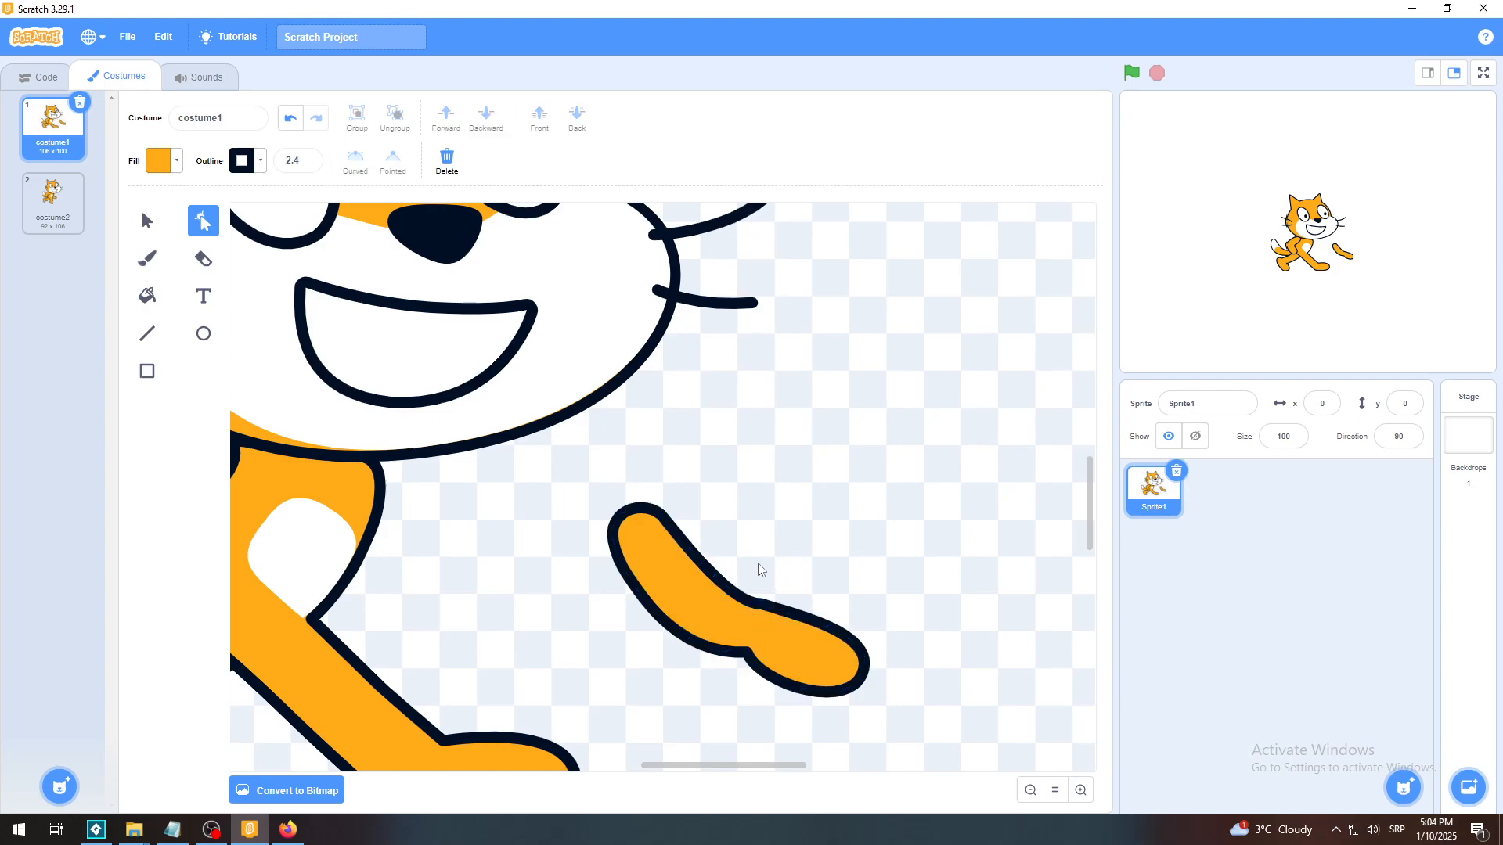
# Move the whole reshaped arm slightly up and to the right on the canvas.
pyautogui.click(155, 226)
pyautogui.click(756, 608)
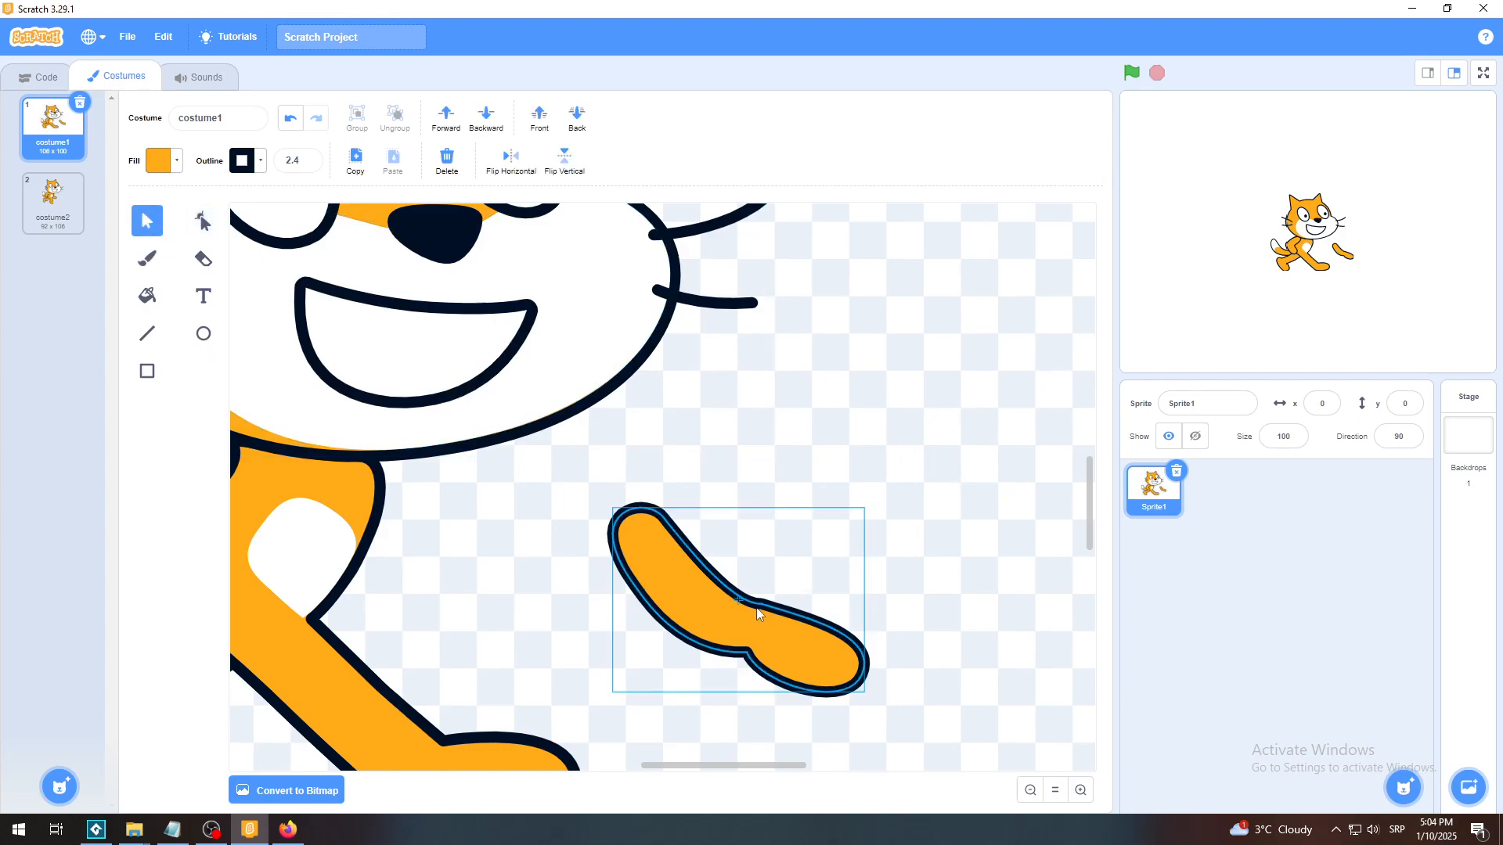
pyautogui.moveTo(756, 607); pyautogui.dragTo(821, 538)
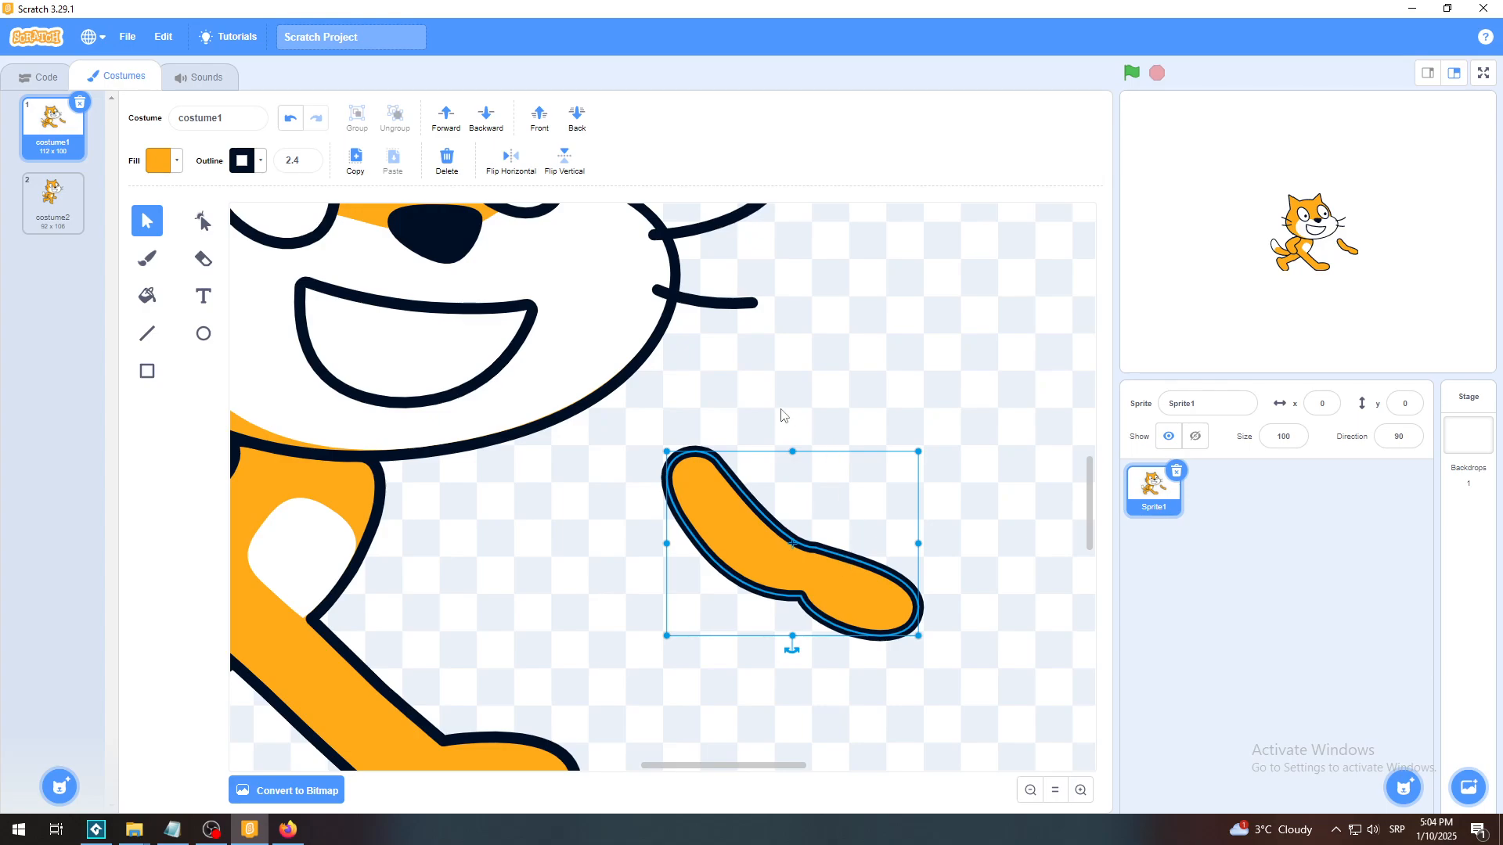
pyautogui.moveTo(765, 456); pyautogui.dragTo(202, 239)
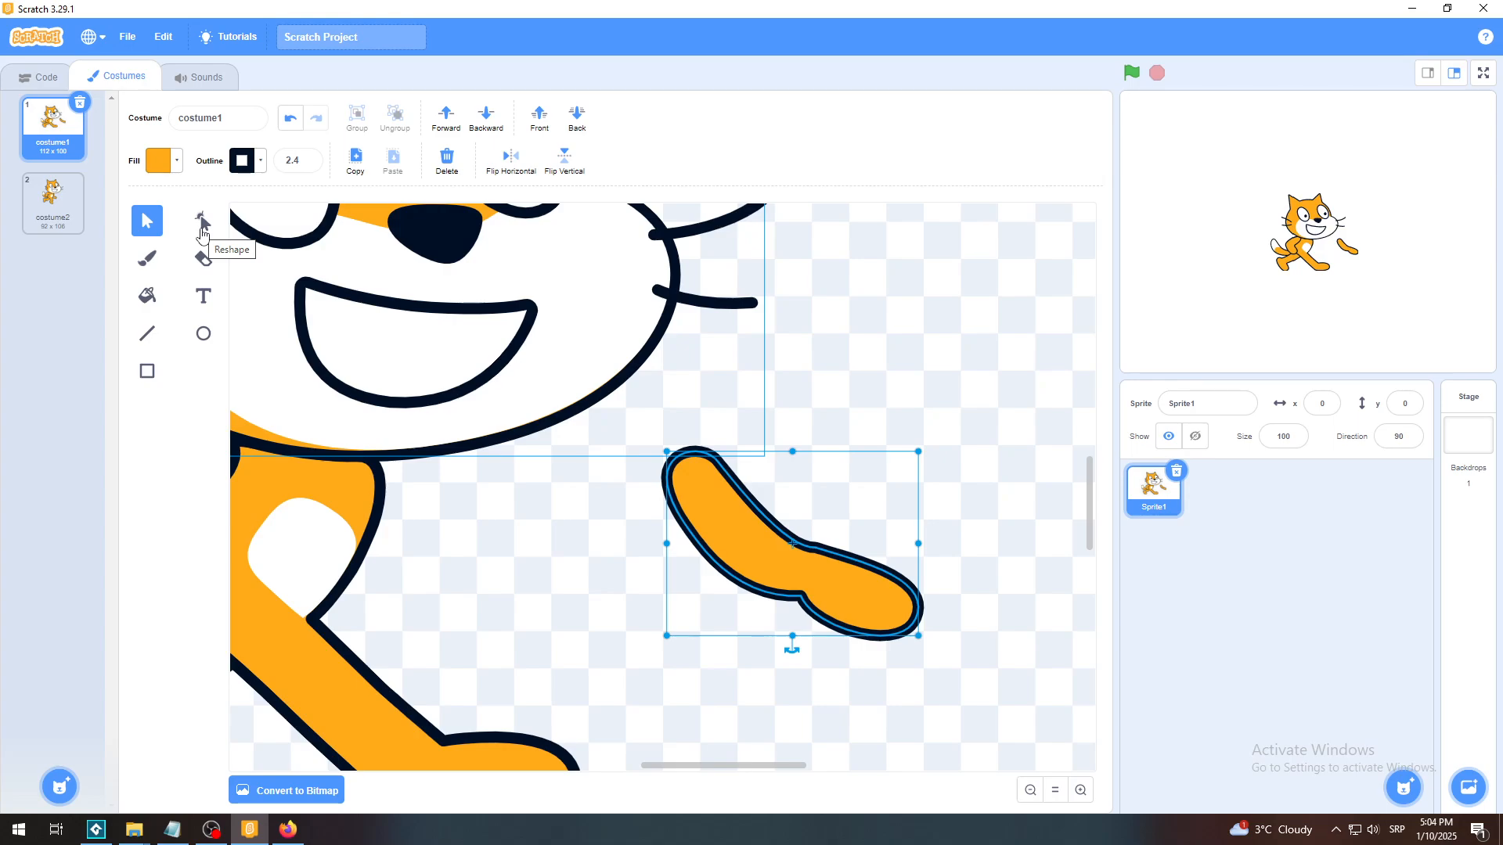
# Smooth both sides of the detached arm's elbow by adjusting the upper and lower curve points and their handles.
pyautogui.click(202, 227)
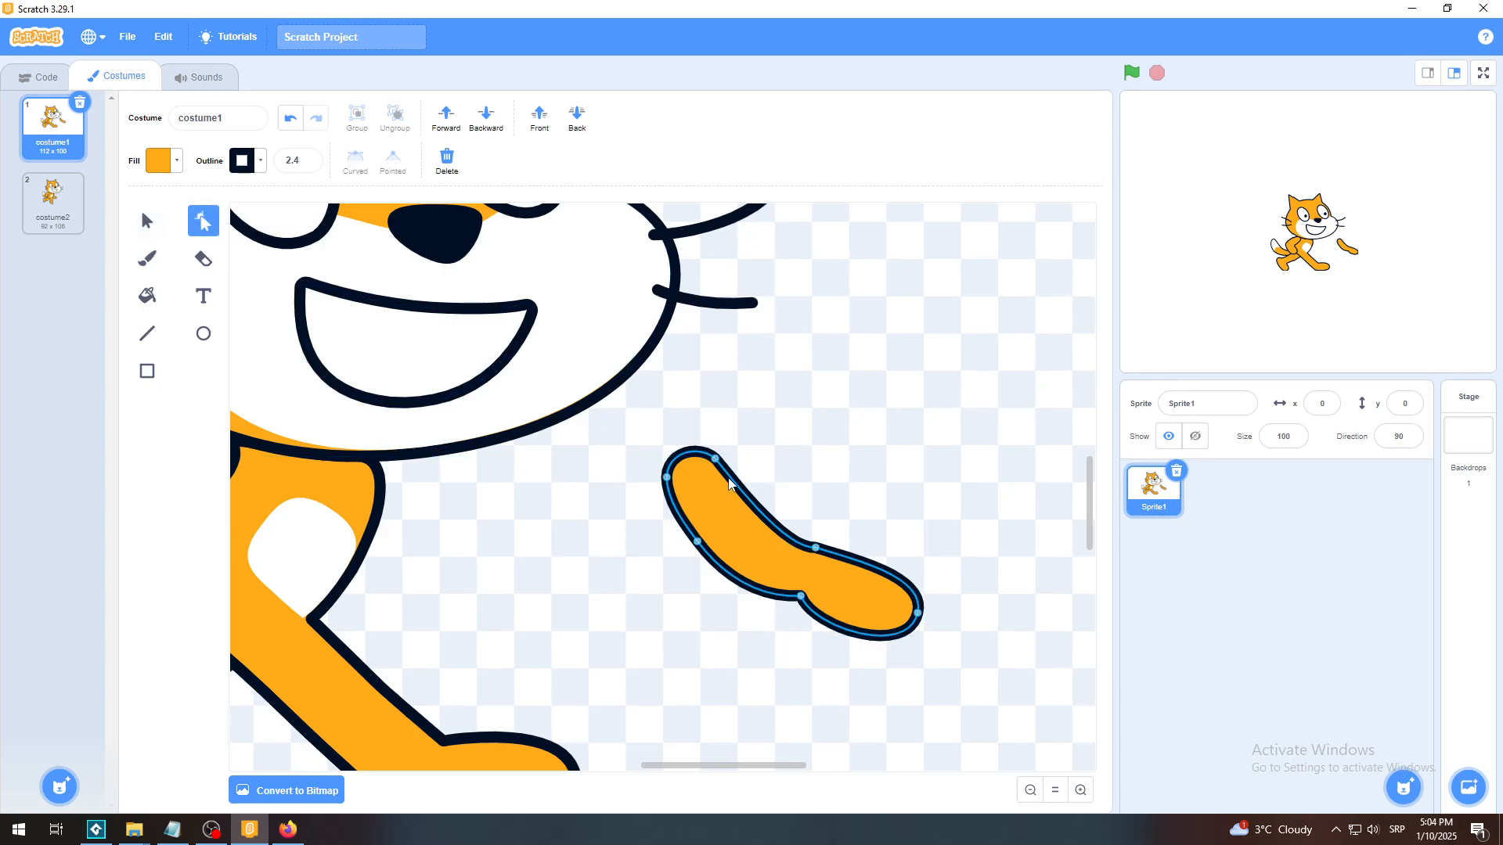
pyautogui.click(816, 547)
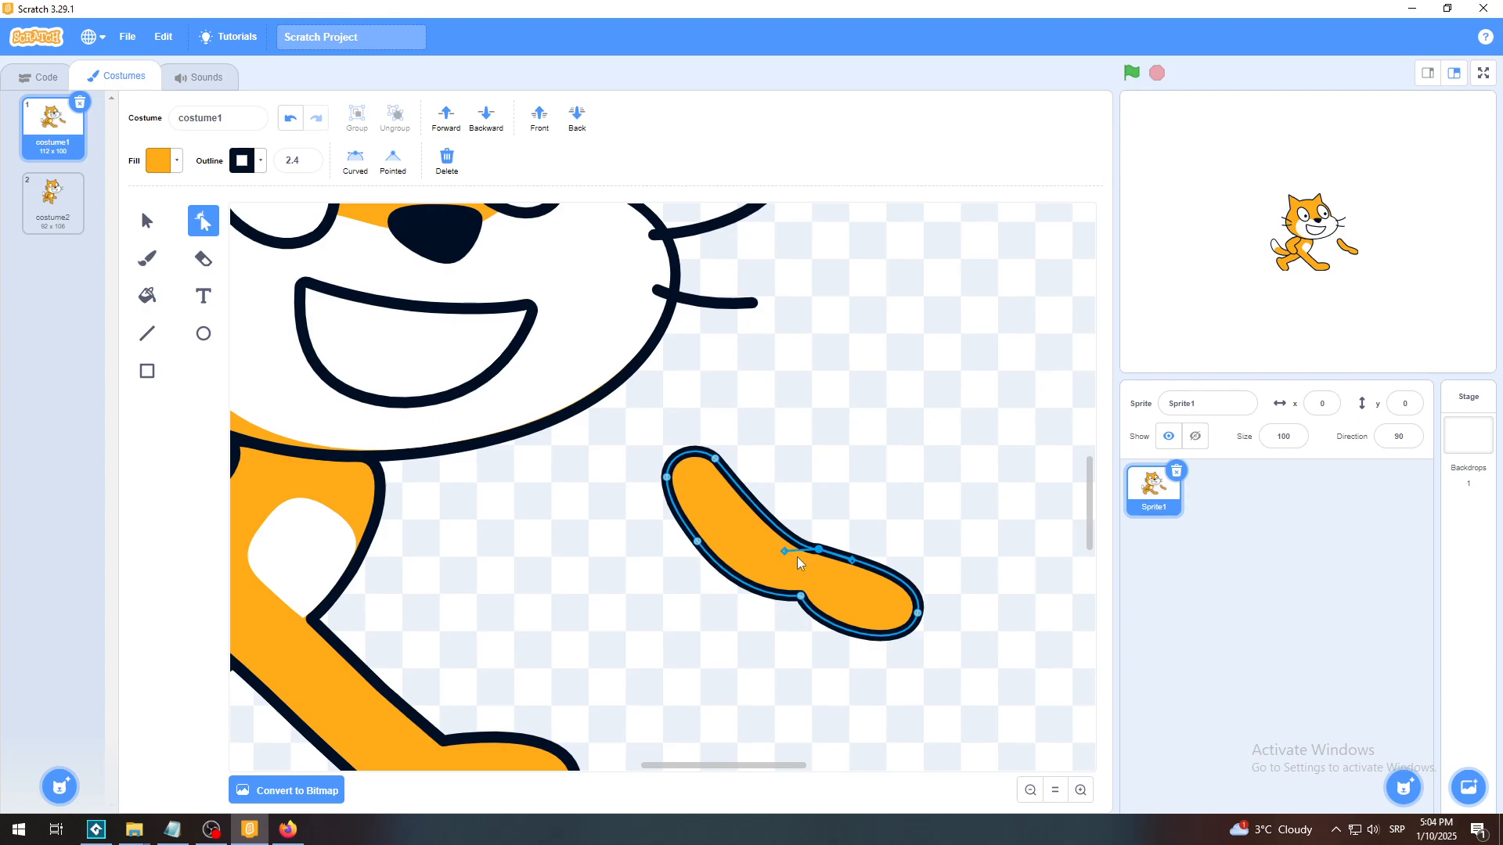
pyautogui.moveTo(786, 552); pyautogui.dragTo(726, 592)
pyautogui.click(798, 646)
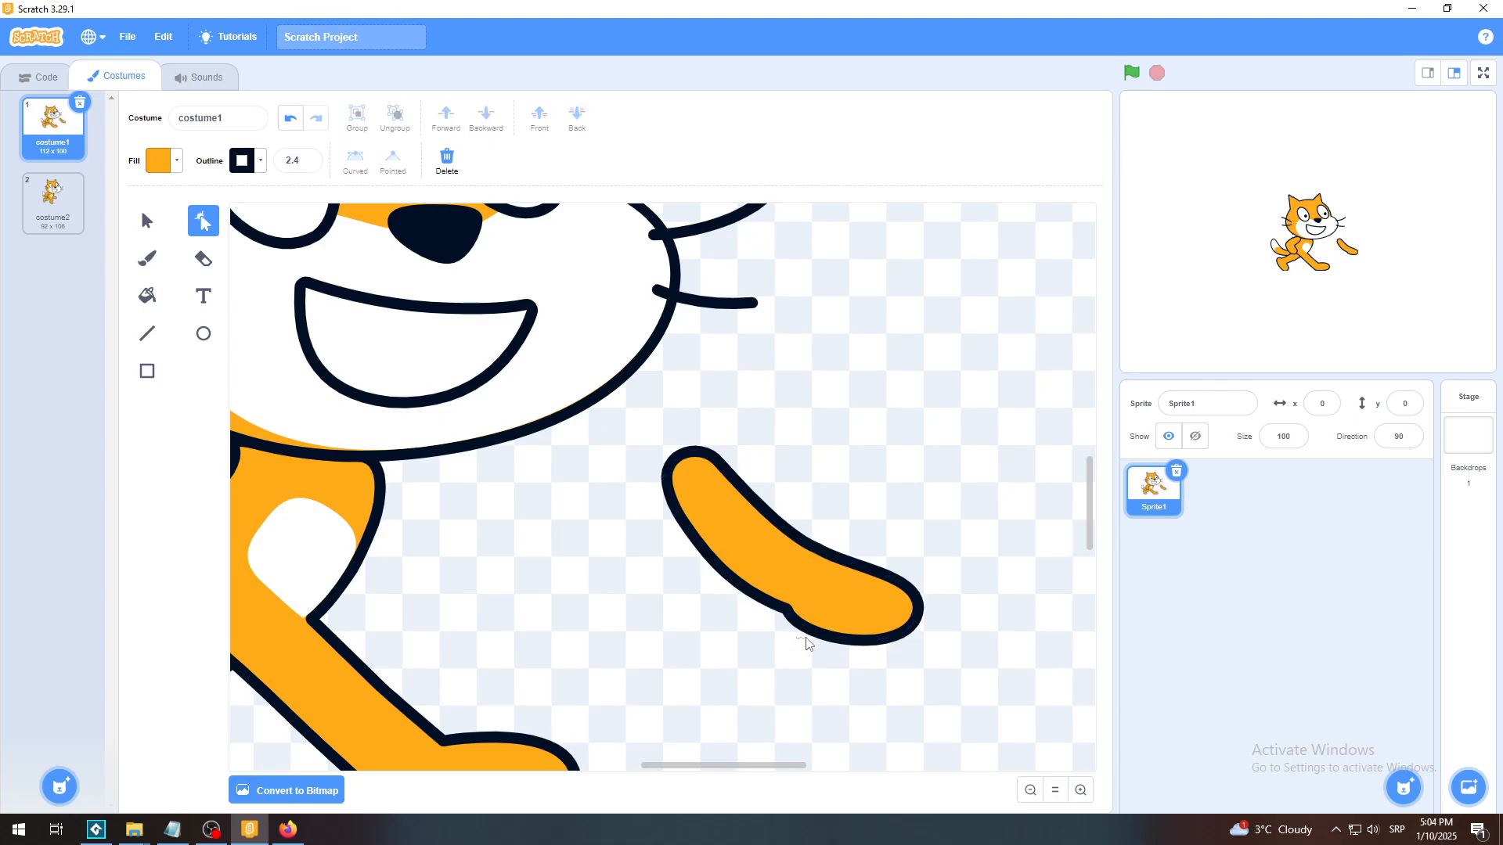
pyautogui.click(788, 612)
pyautogui.click(788, 610)
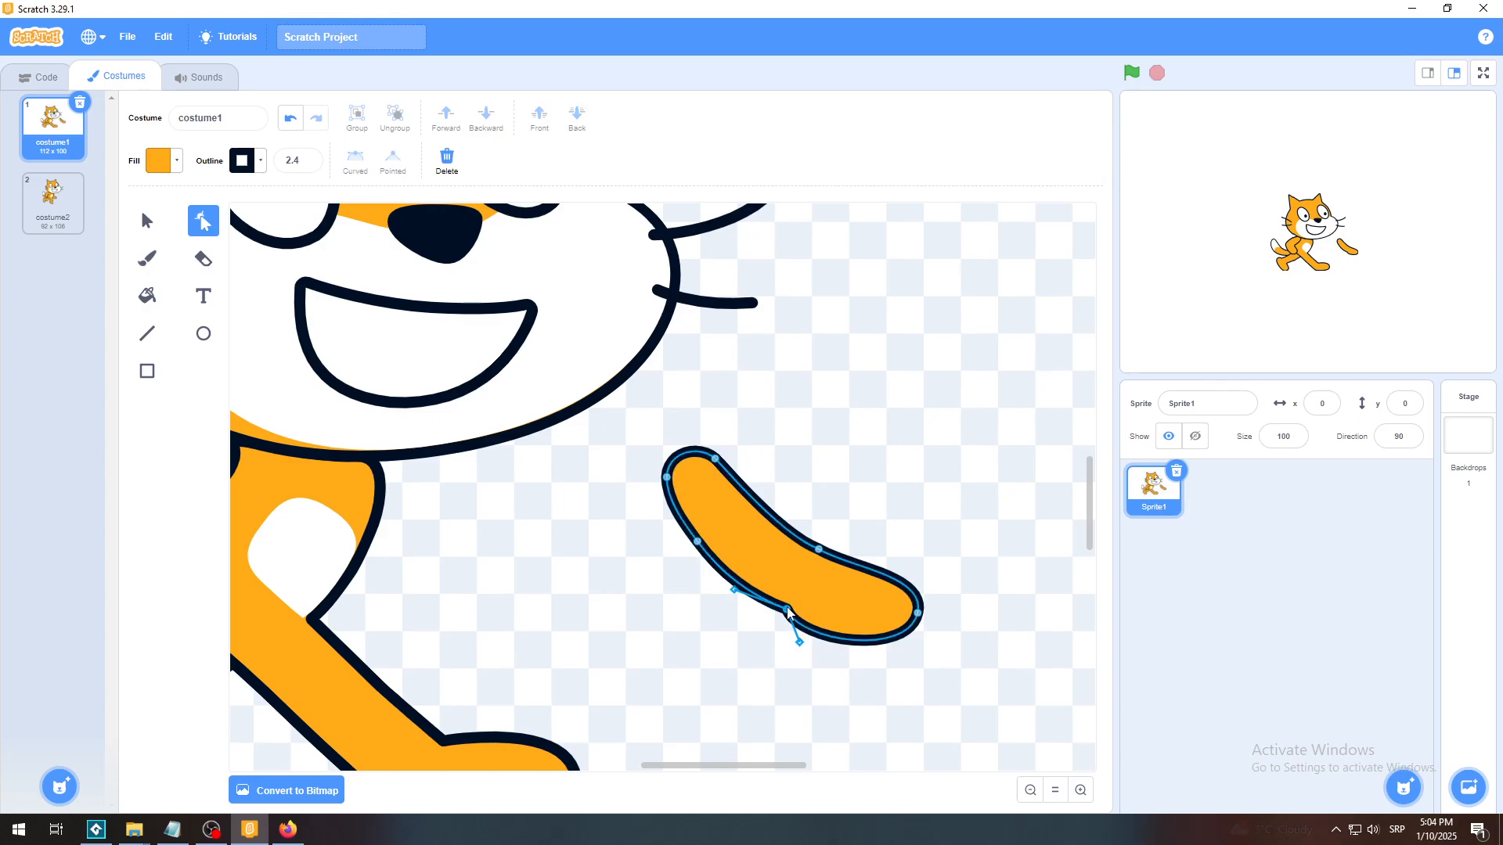
pyautogui.moveTo(799, 640)
pyautogui.mouseDown()
pyautogui.moveTo(838, 626)
pyautogui.moveTo(799, 615)
pyautogui.mouseUp()
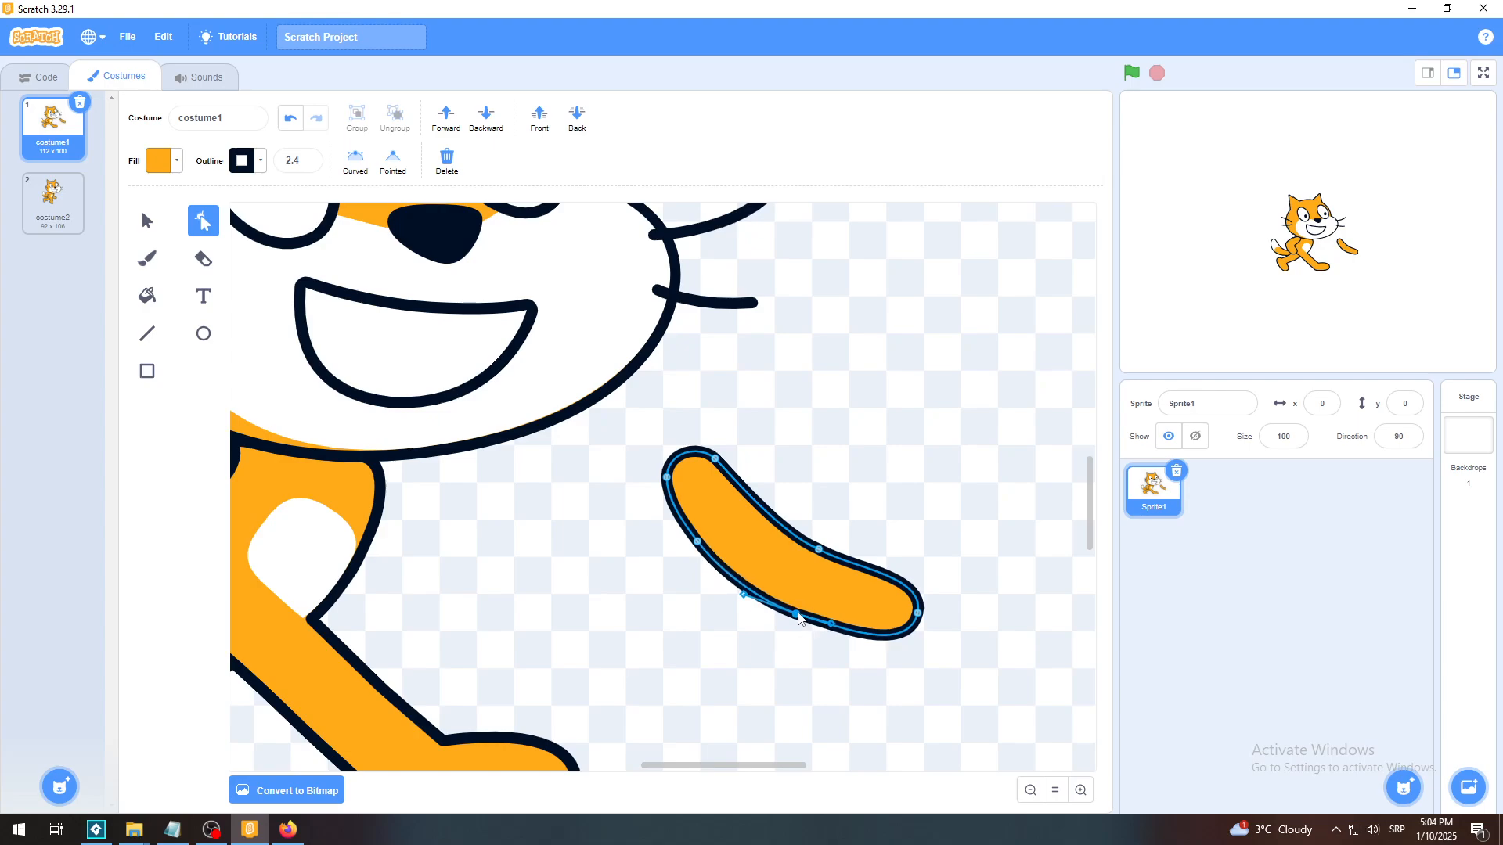
# Try the reshaped arm against the cat's torso by moving it onto the shoulder, with the whole figure in view.
pyautogui.click(145, 222)
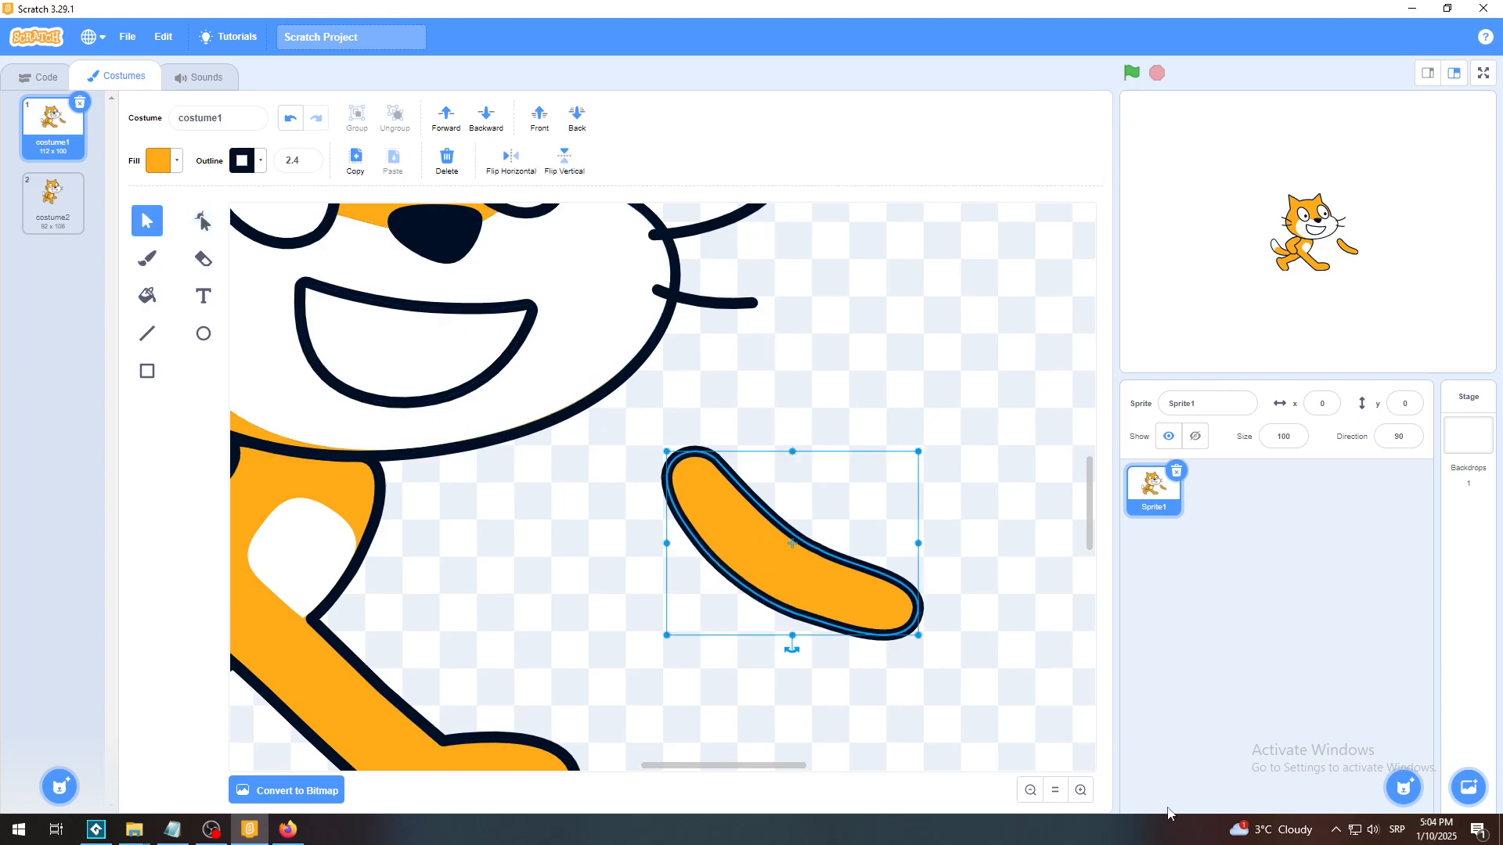
pyautogui.click(1032, 791)
pyautogui.click(1032, 790)
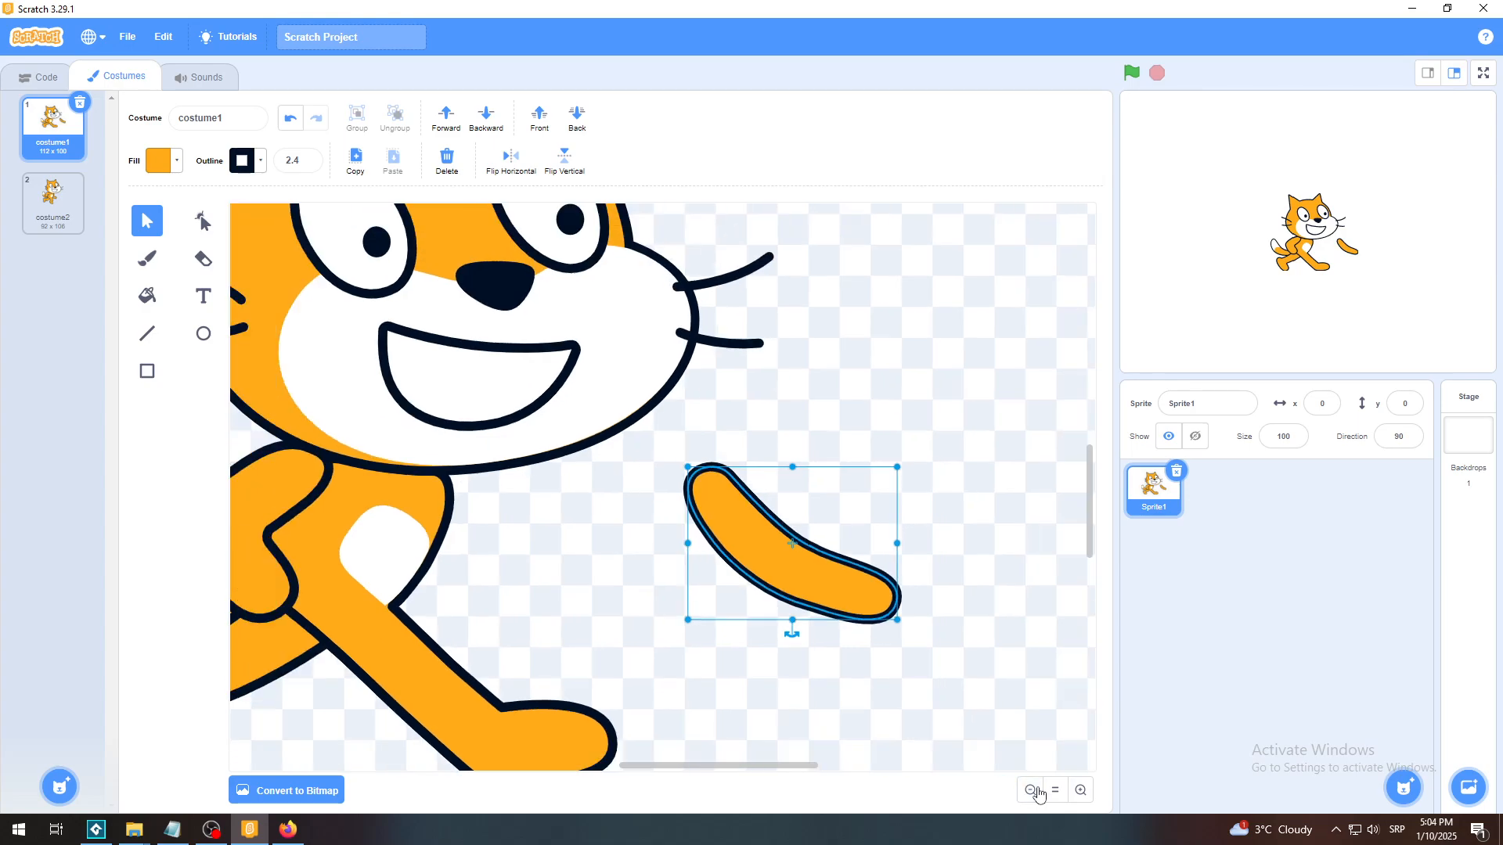
pyautogui.click(1035, 791)
pyautogui.click(1035, 791)
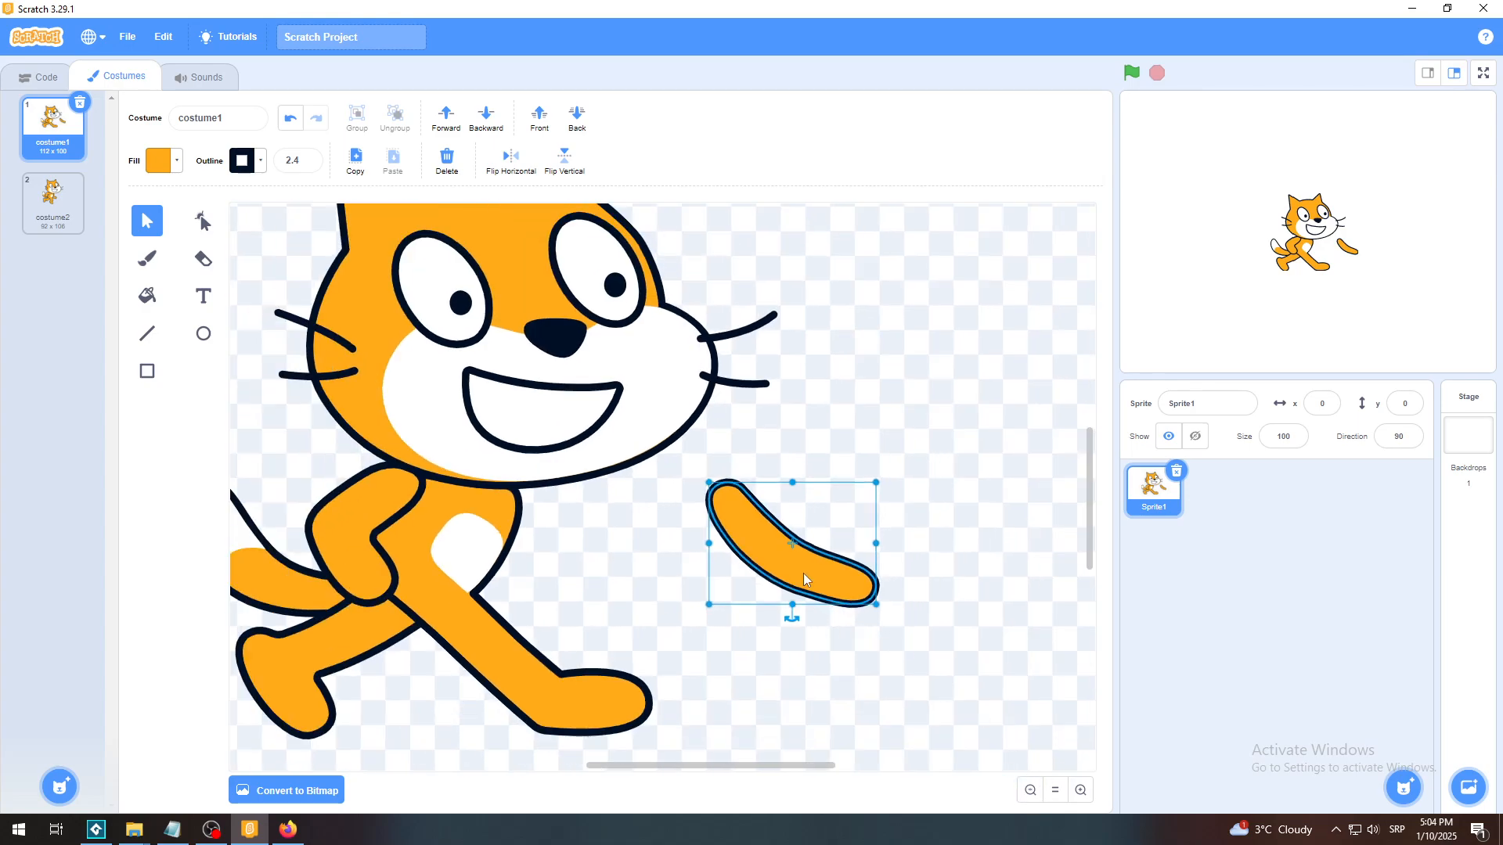
pyautogui.moveTo(803, 580); pyautogui.dragTo(565, 568)
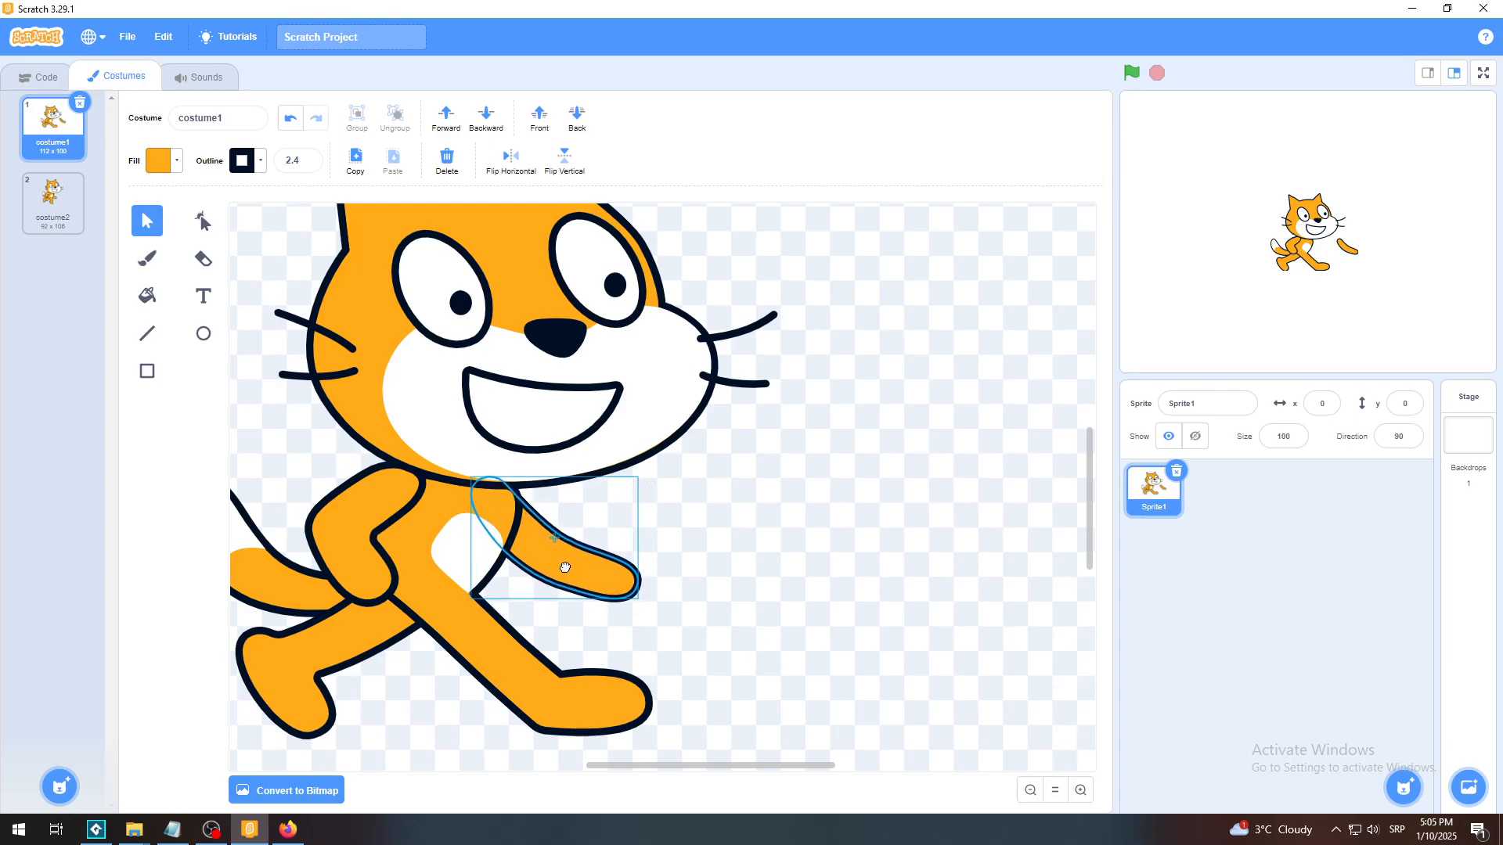
pyautogui.click(788, 681)
pyautogui.moveTo(796, 765); pyautogui.dragTo(752, 763)
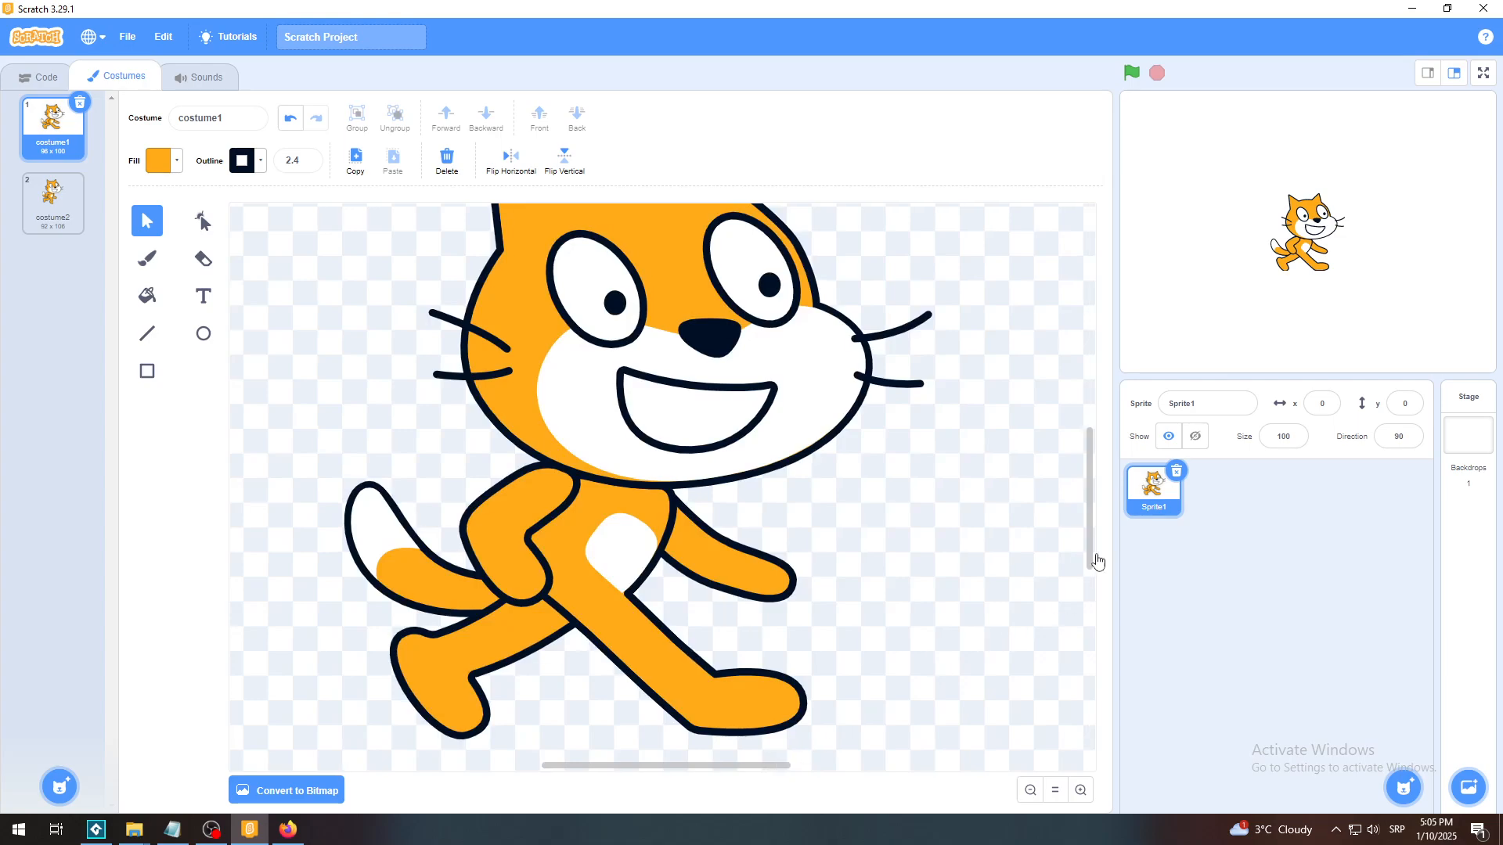
pyautogui.moveTo(1090, 545)
pyautogui.mouseDown()
pyautogui.moveTo(1093, 524)
pyautogui.moveTo(1098, 567)
pyautogui.moveTo(1098, 542)
pyautogui.mouseUp()
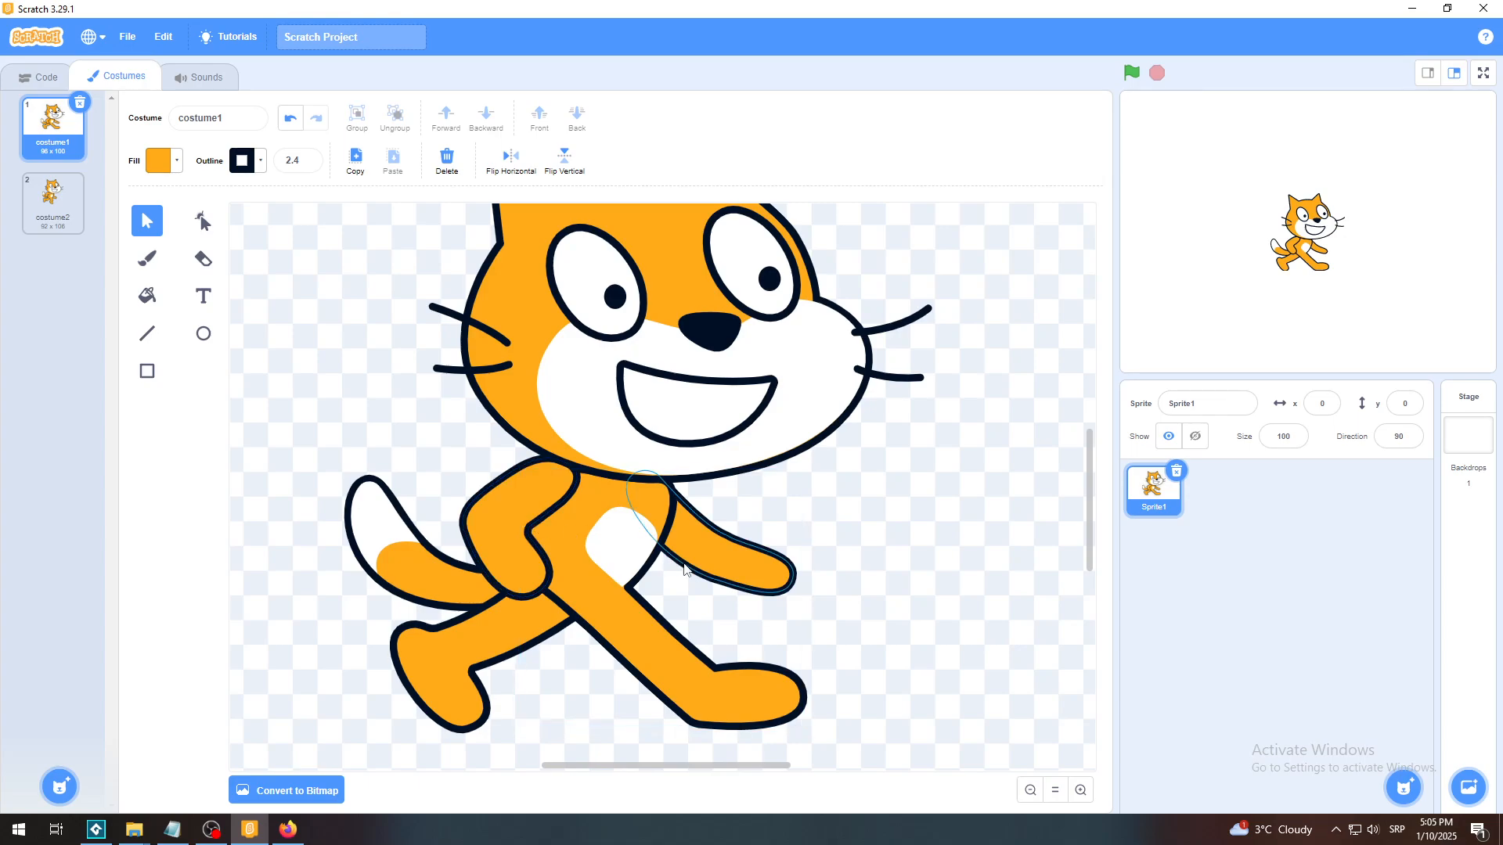
# Move the arm off the torso and back to the empty canvas area in front of the cat.
pyautogui.moveTo(720, 572); pyautogui.dragTo(838, 588)
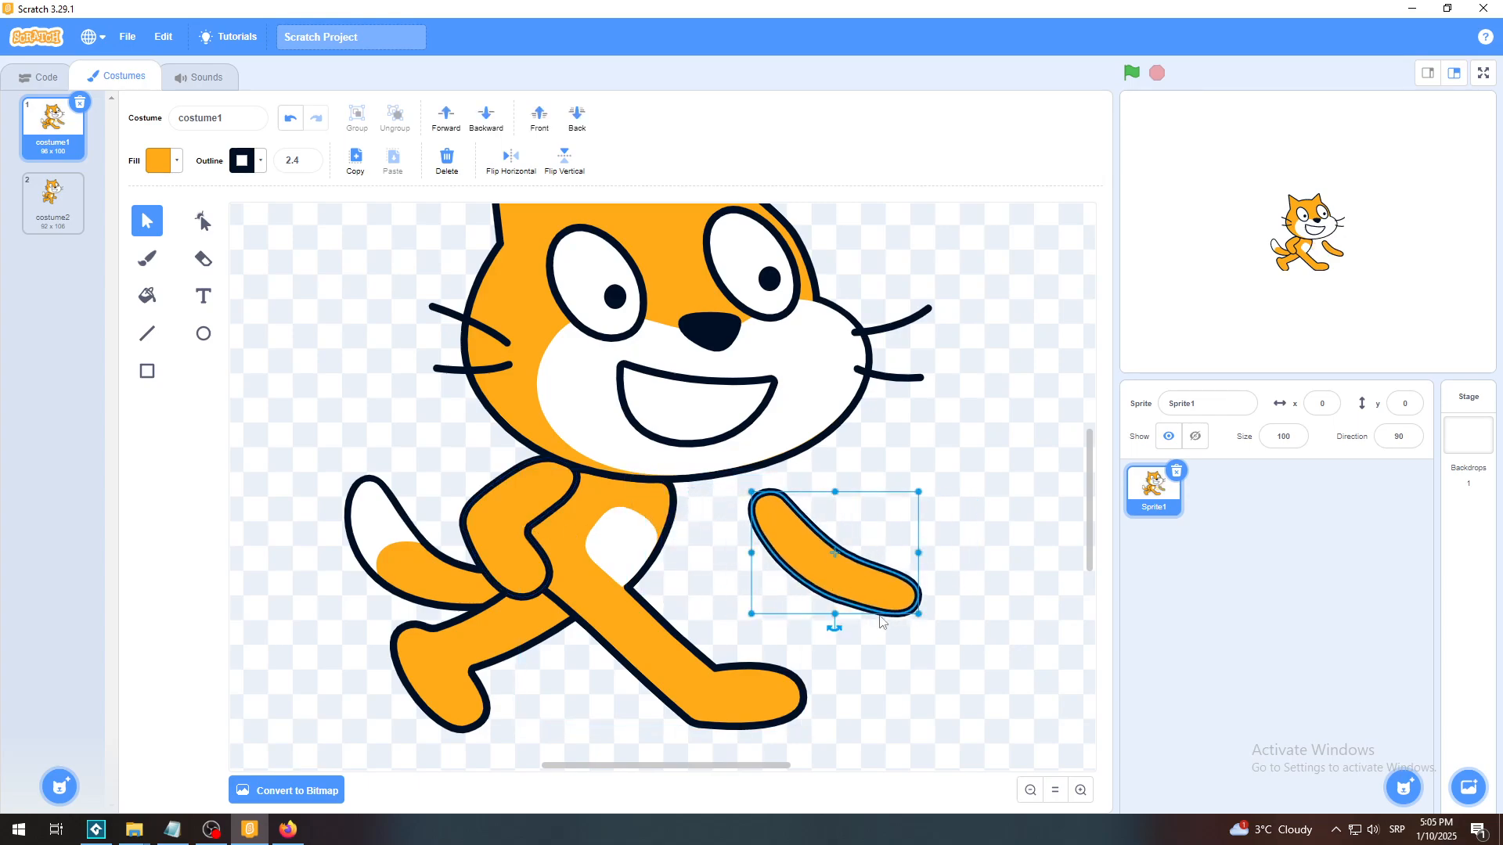
pyautogui.click(926, 707)
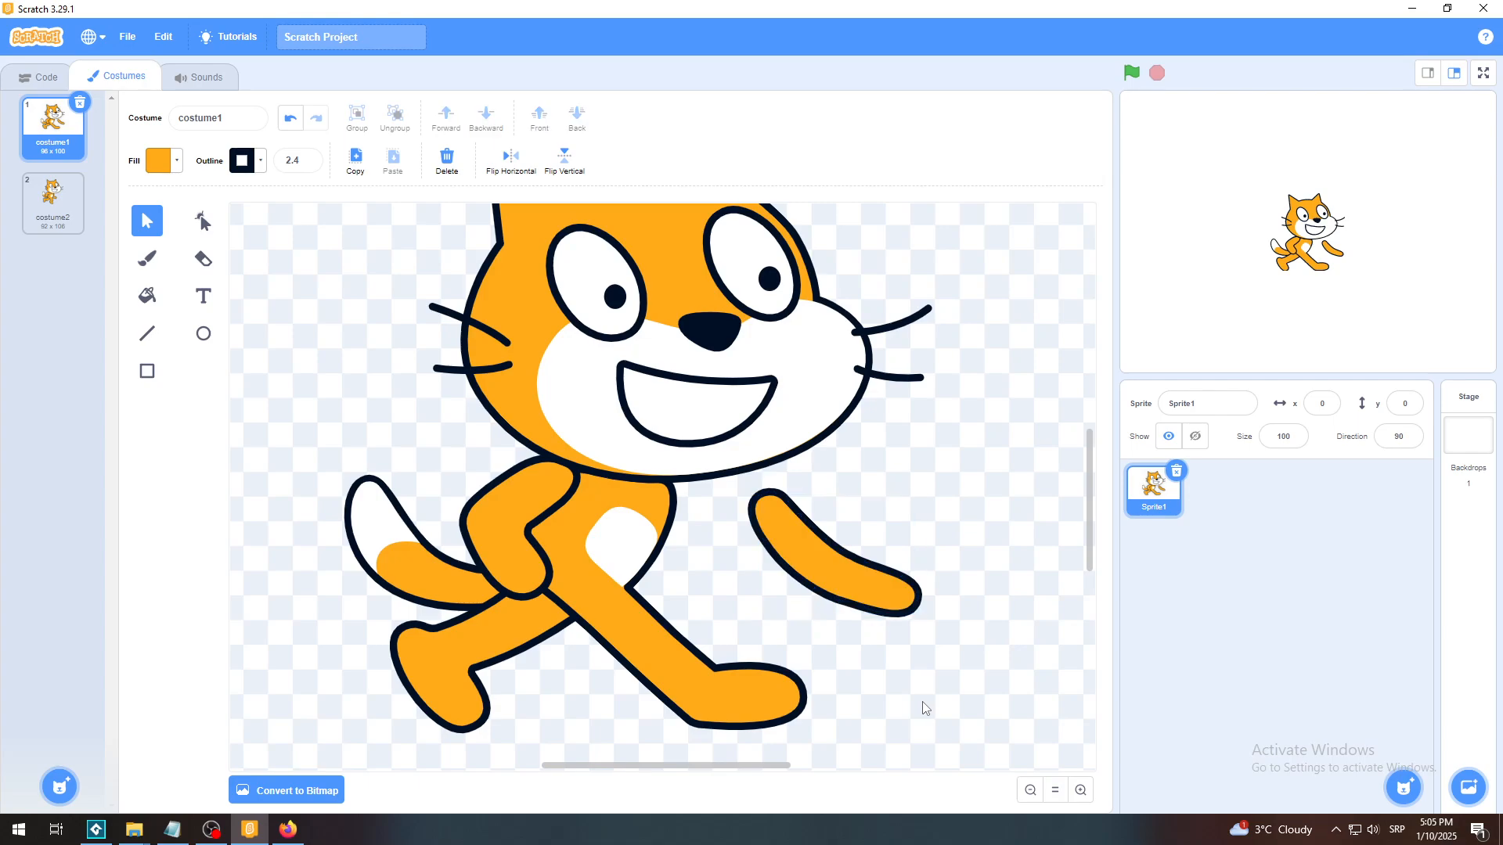
pyautogui.click(1080, 790)
pyautogui.click(1080, 790)
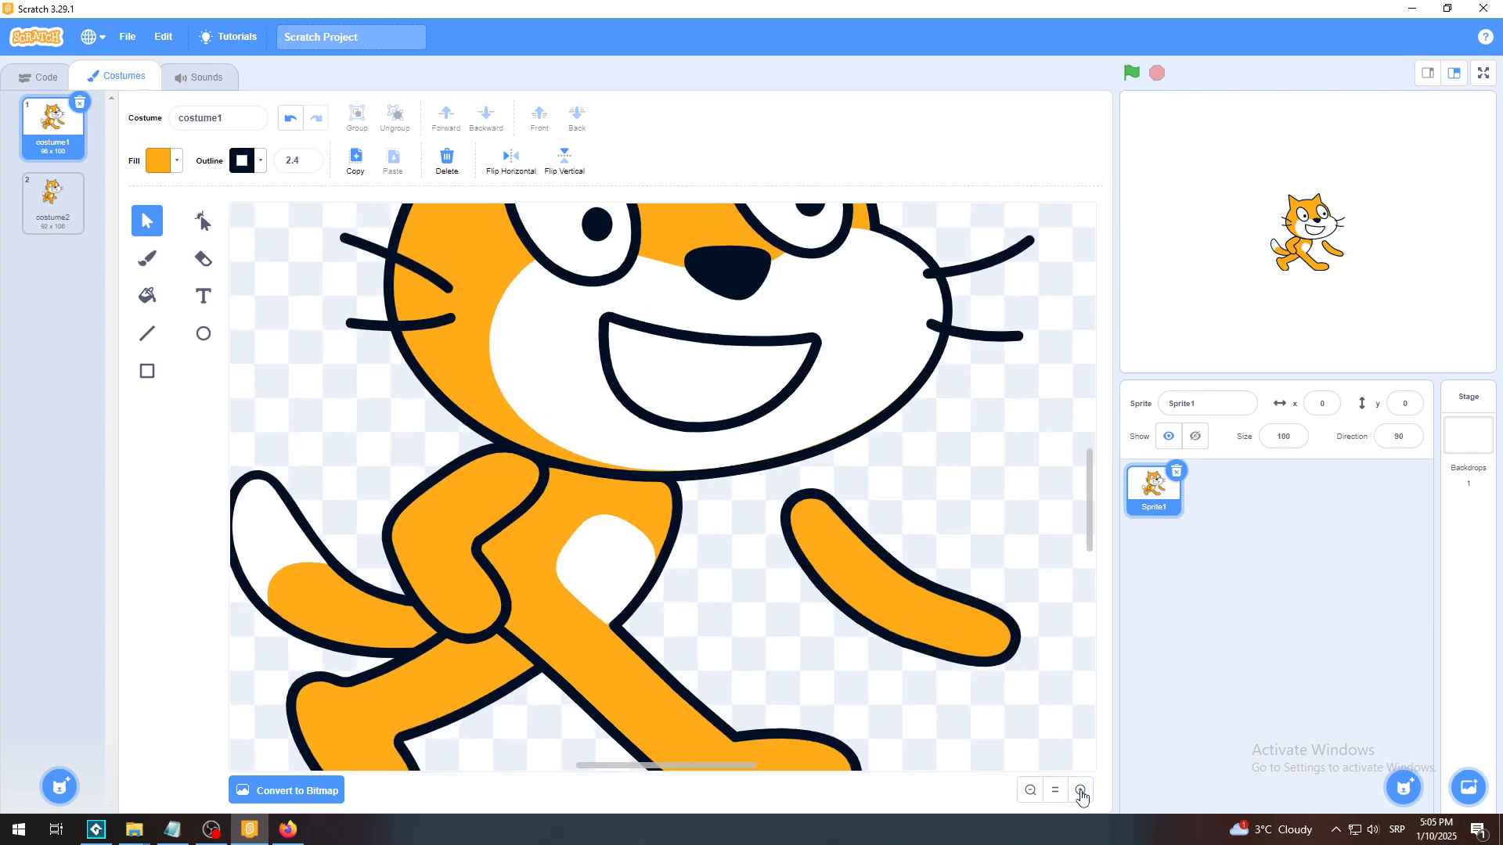
pyautogui.moveTo(1090, 528); pyautogui.dragTo(1090, 536)
pyautogui.moveTo(659, 775); pyautogui.dragTo(647, 725)
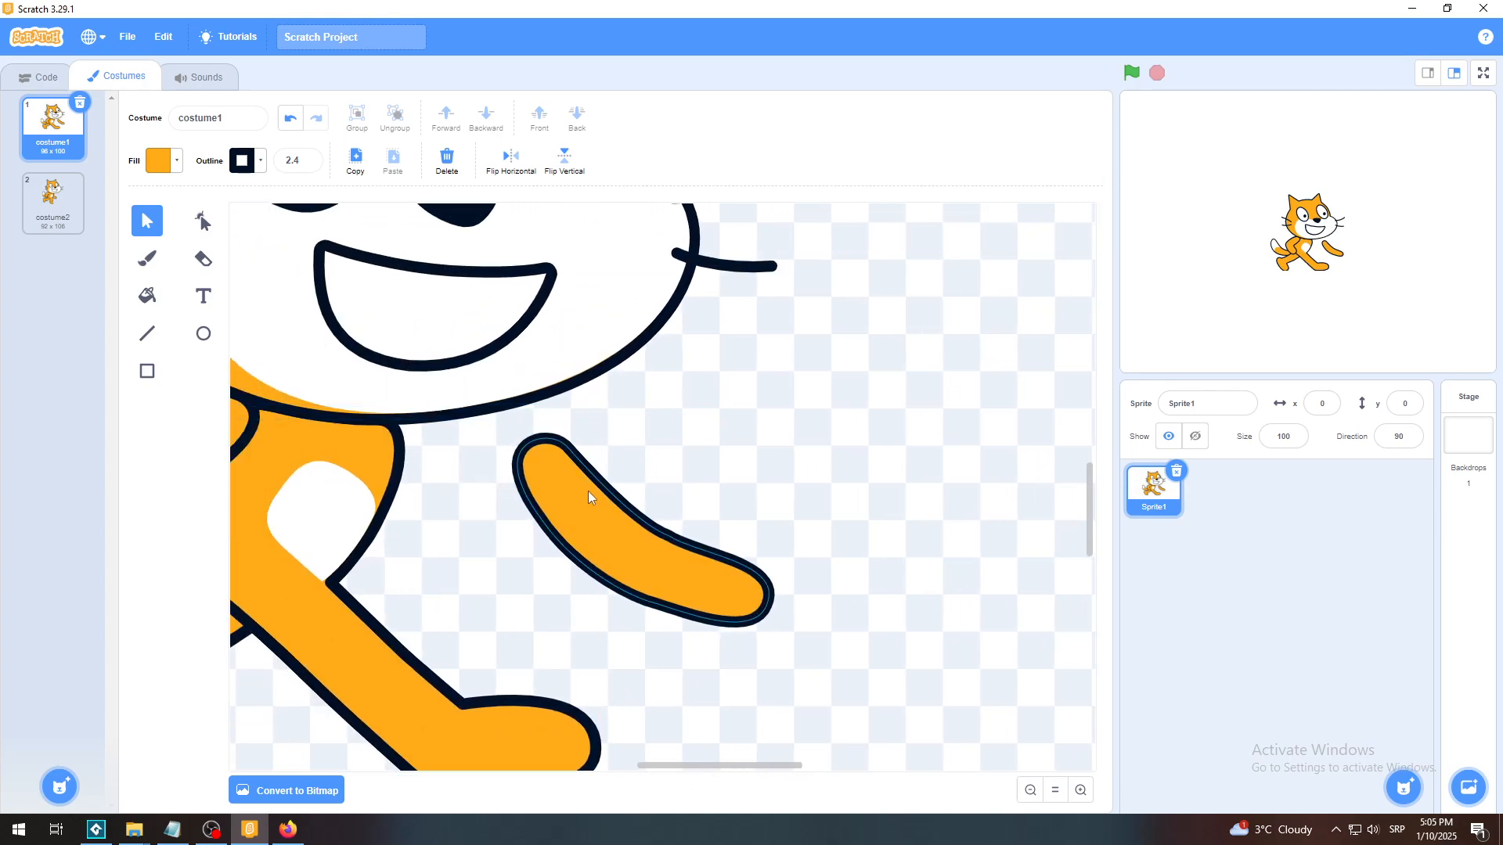
pyautogui.moveTo(589, 491); pyautogui.dragTo(736, 512)
# Reshape the detached arm by nudging its lower elbow point slightly down and toward the shoulder.
pyautogui.click(200, 232)
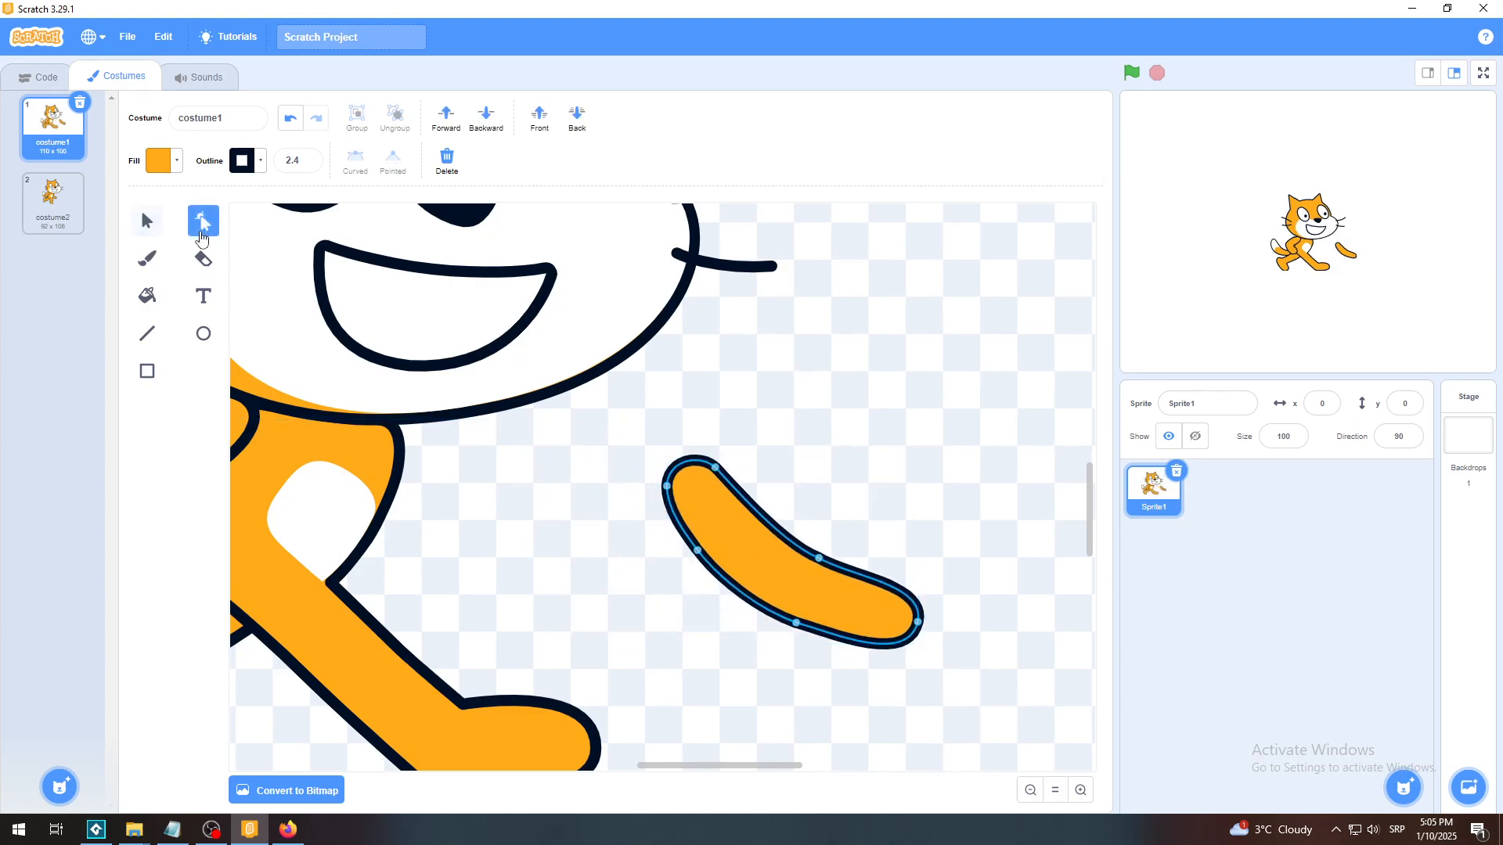
pyautogui.moveTo(795, 623); pyautogui.dragTo(789, 623)
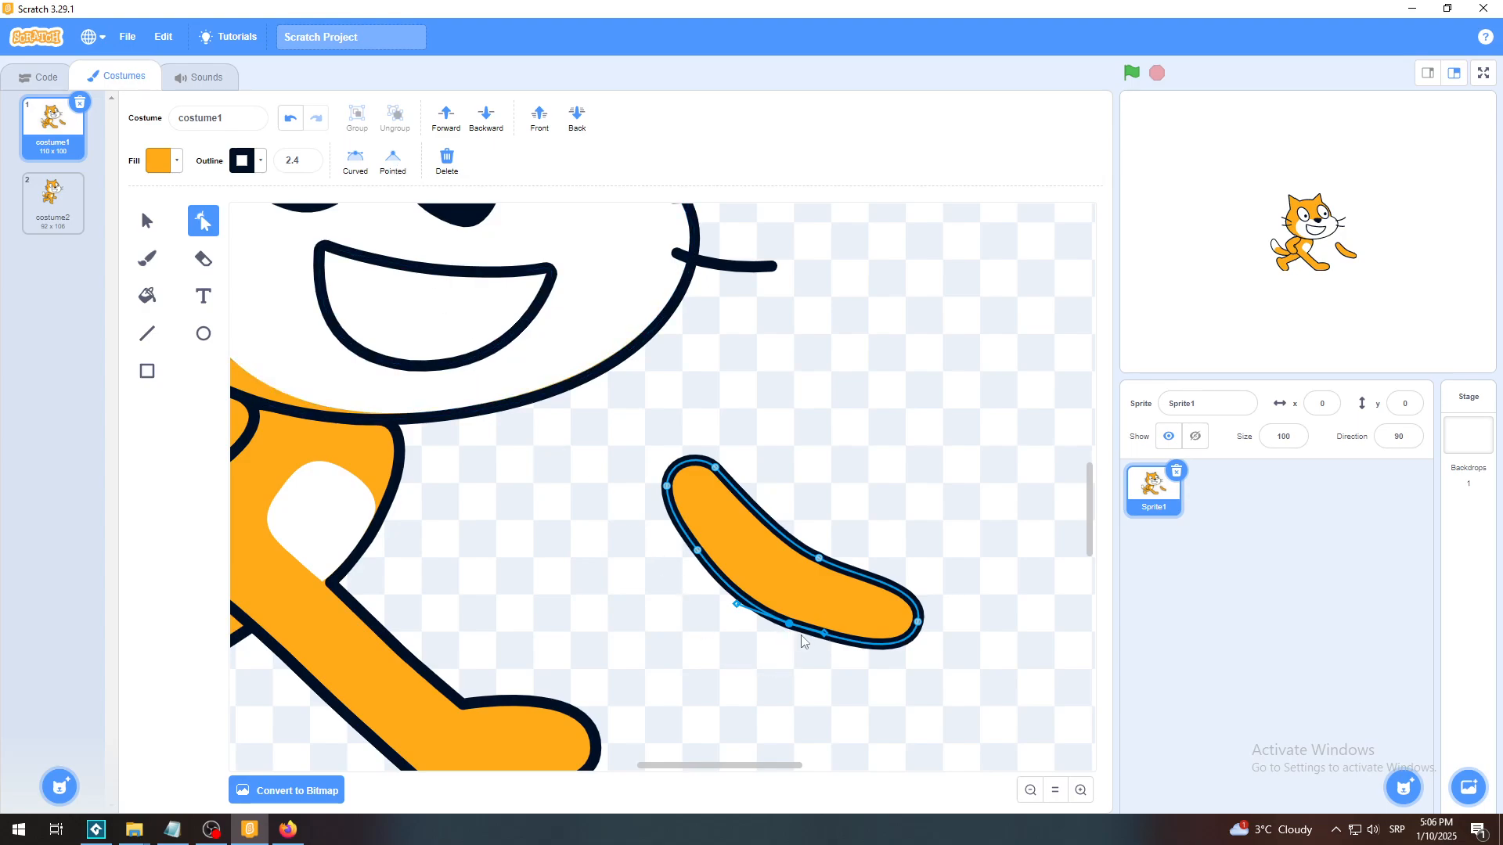
pyautogui.moveTo(788, 625); pyautogui.dragTo(788, 634)
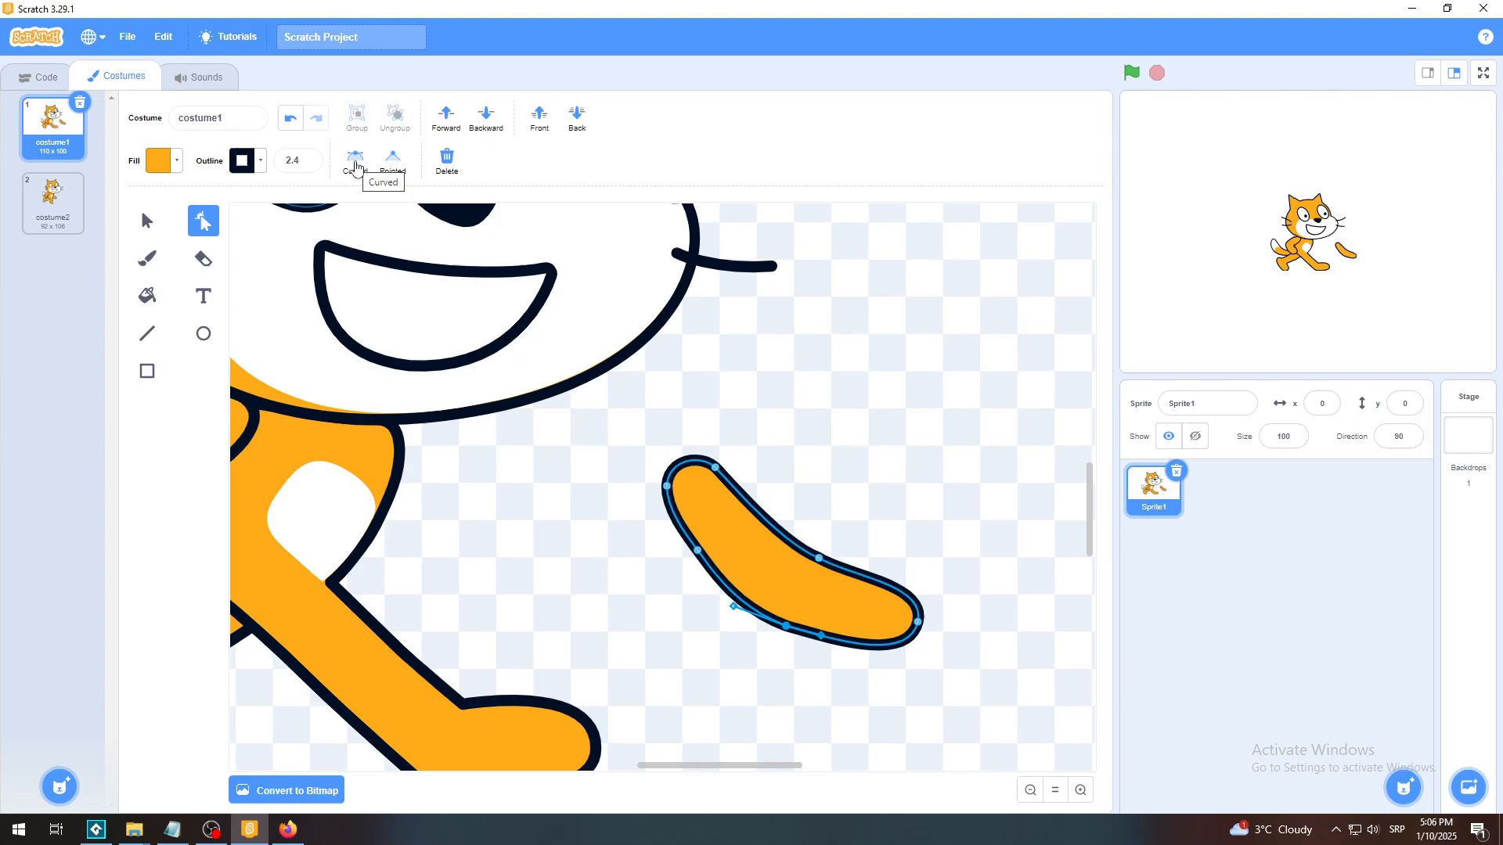
# Try to pull the arm's lower elbow point further down and outward, and undo the move.
pyautogui.click(1080, 789)
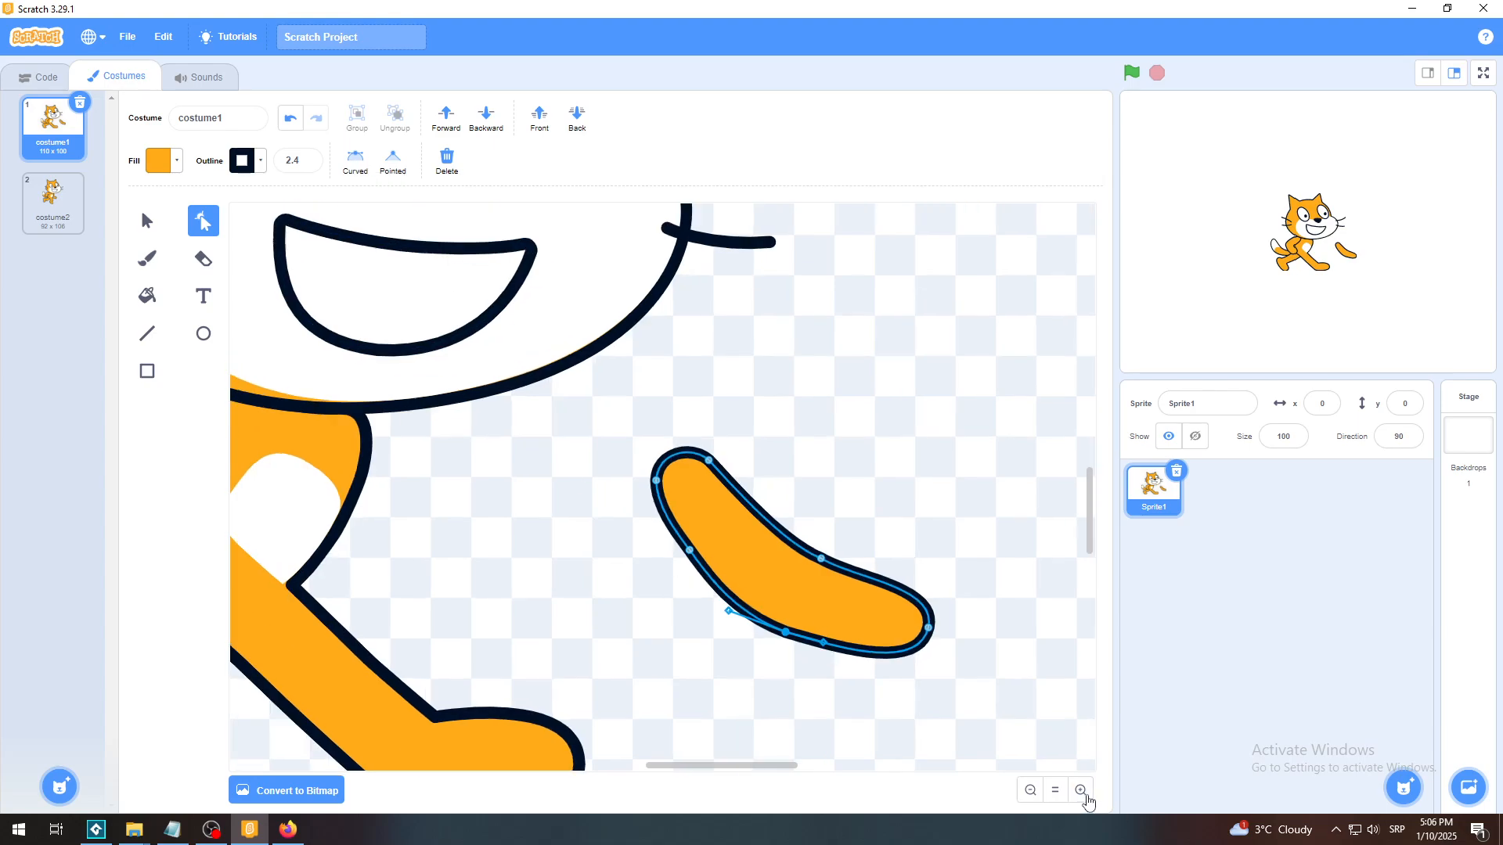
pyautogui.click(1083, 795)
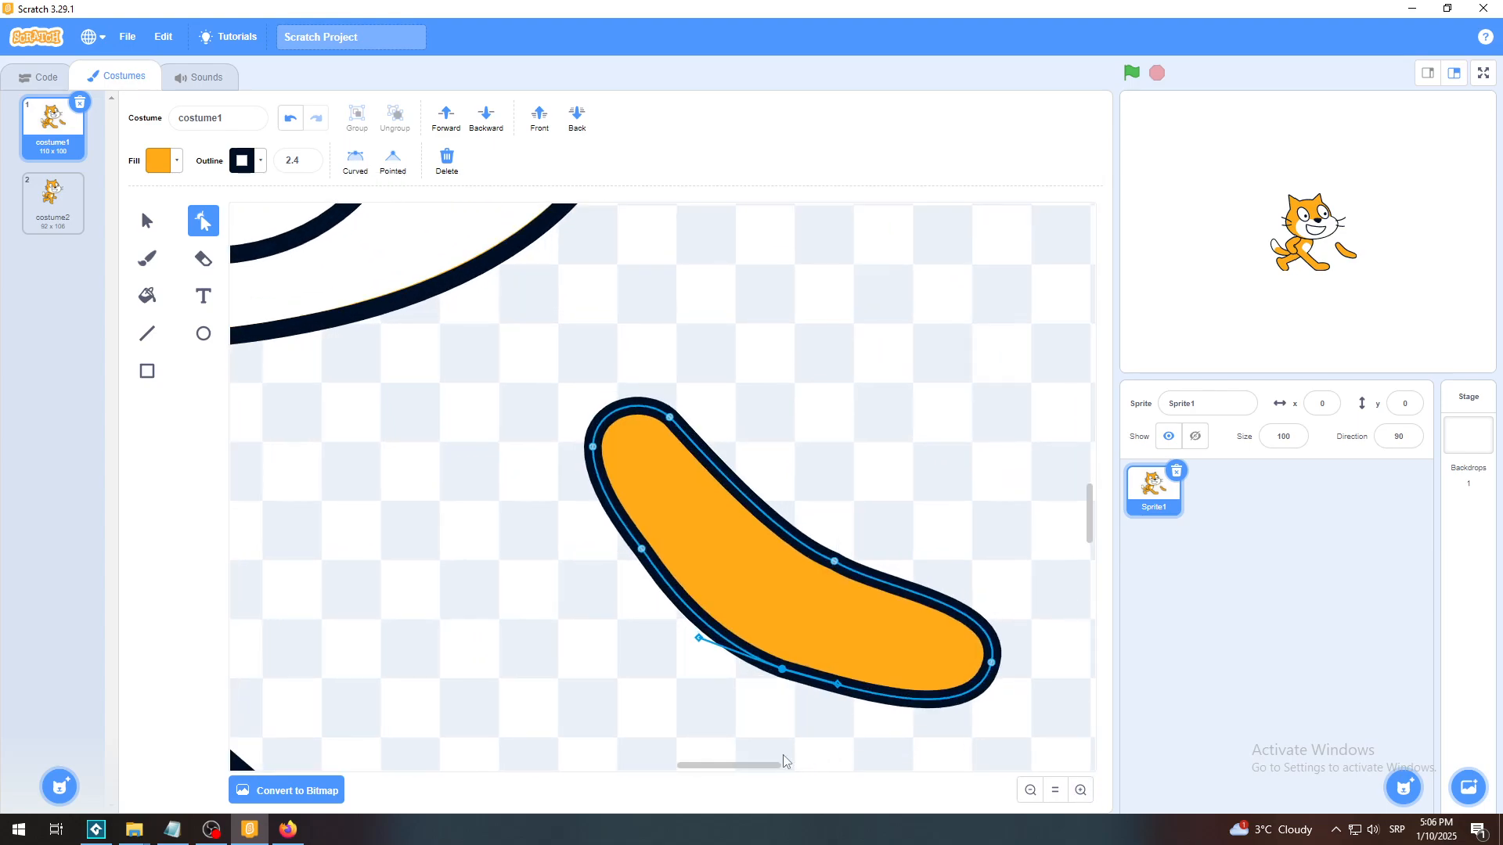
pyautogui.moveTo(761, 773); pyautogui.dragTo(778, 773)
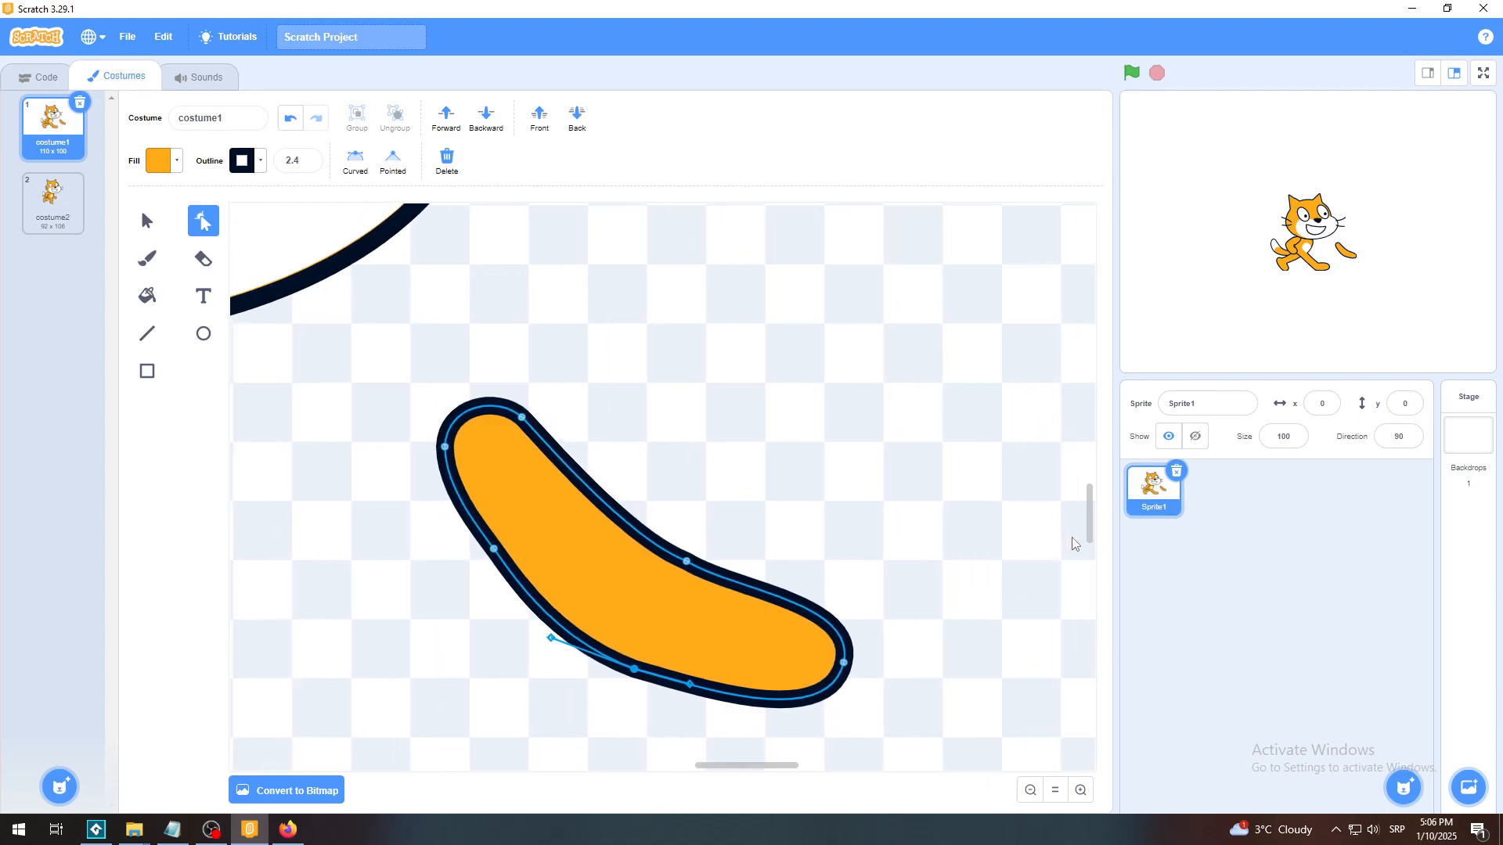
pyautogui.scroll(-3, 1088, 544)
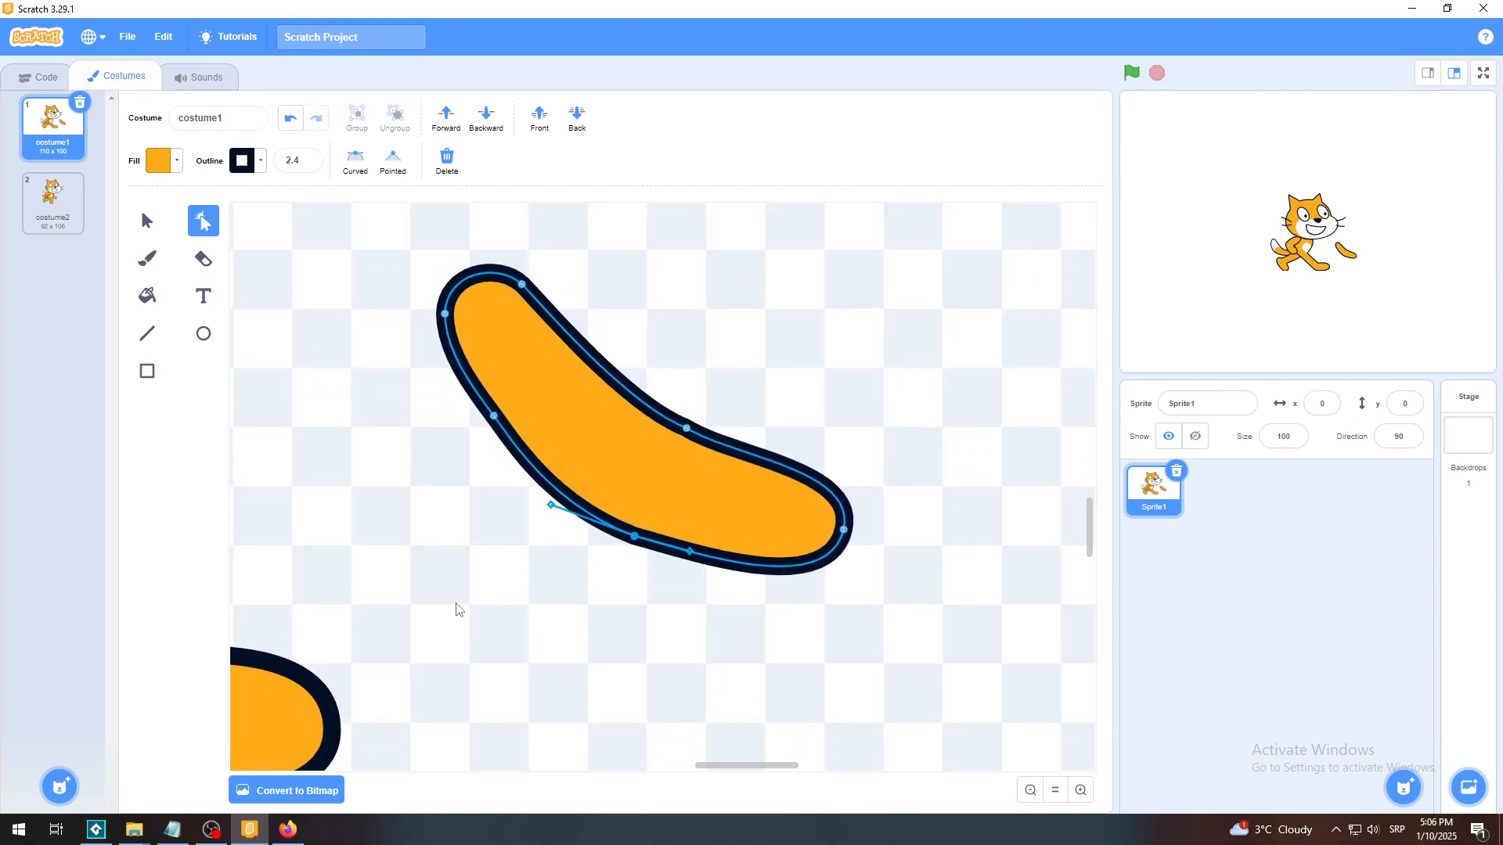
pyautogui.click(619, 599)
pyautogui.click(630, 538)
pyautogui.moveTo(635, 537); pyautogui.dragTo(599, 586)
pyautogui.click(294, 119)
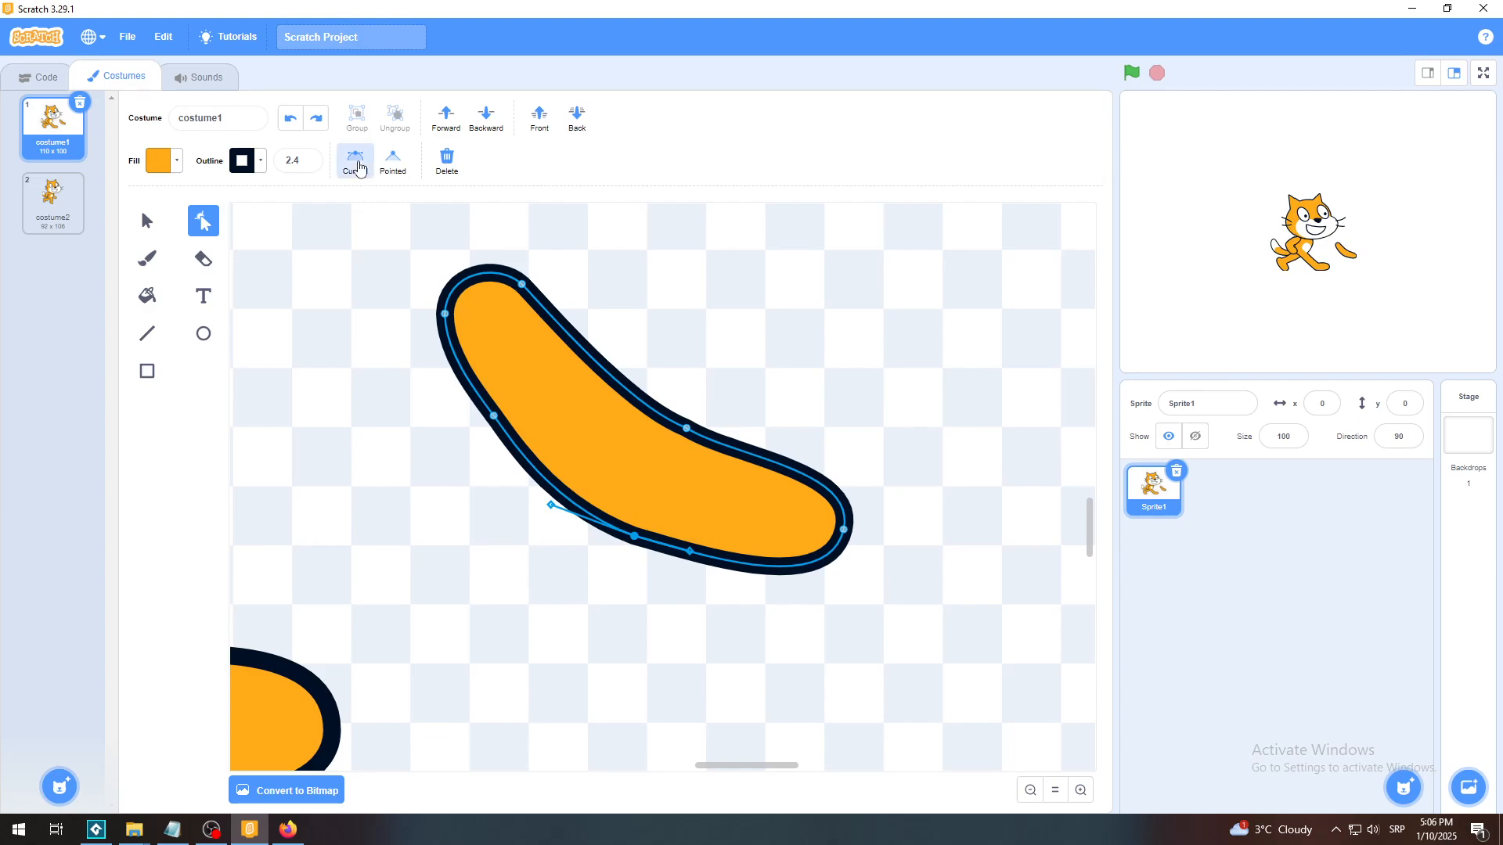
# Convert the arm's lower elbow, upper elbow and hand-tip points to curved.
pyautogui.click(358, 167)
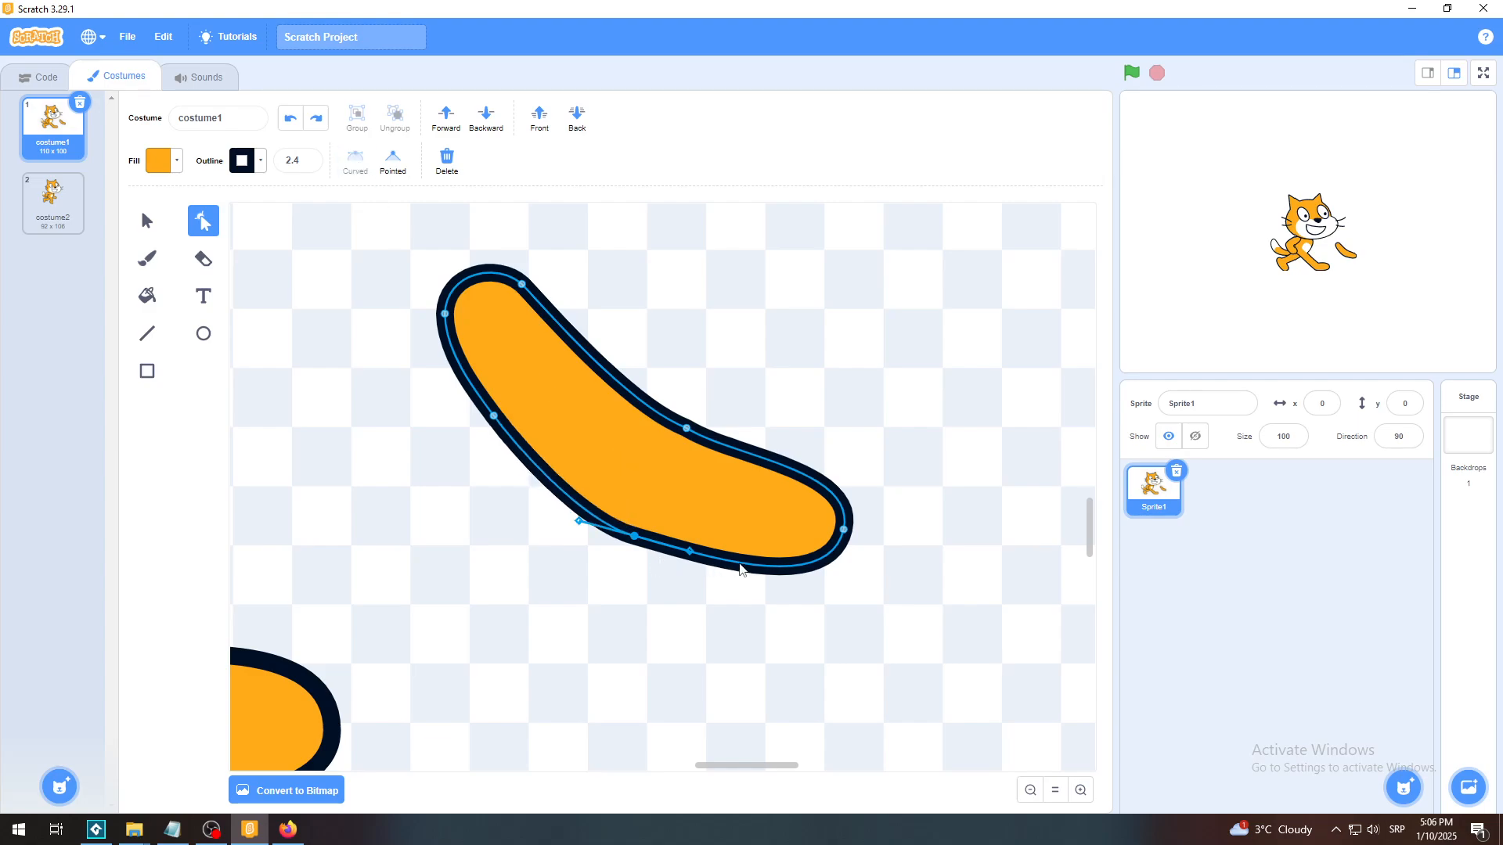
pyautogui.click(687, 431)
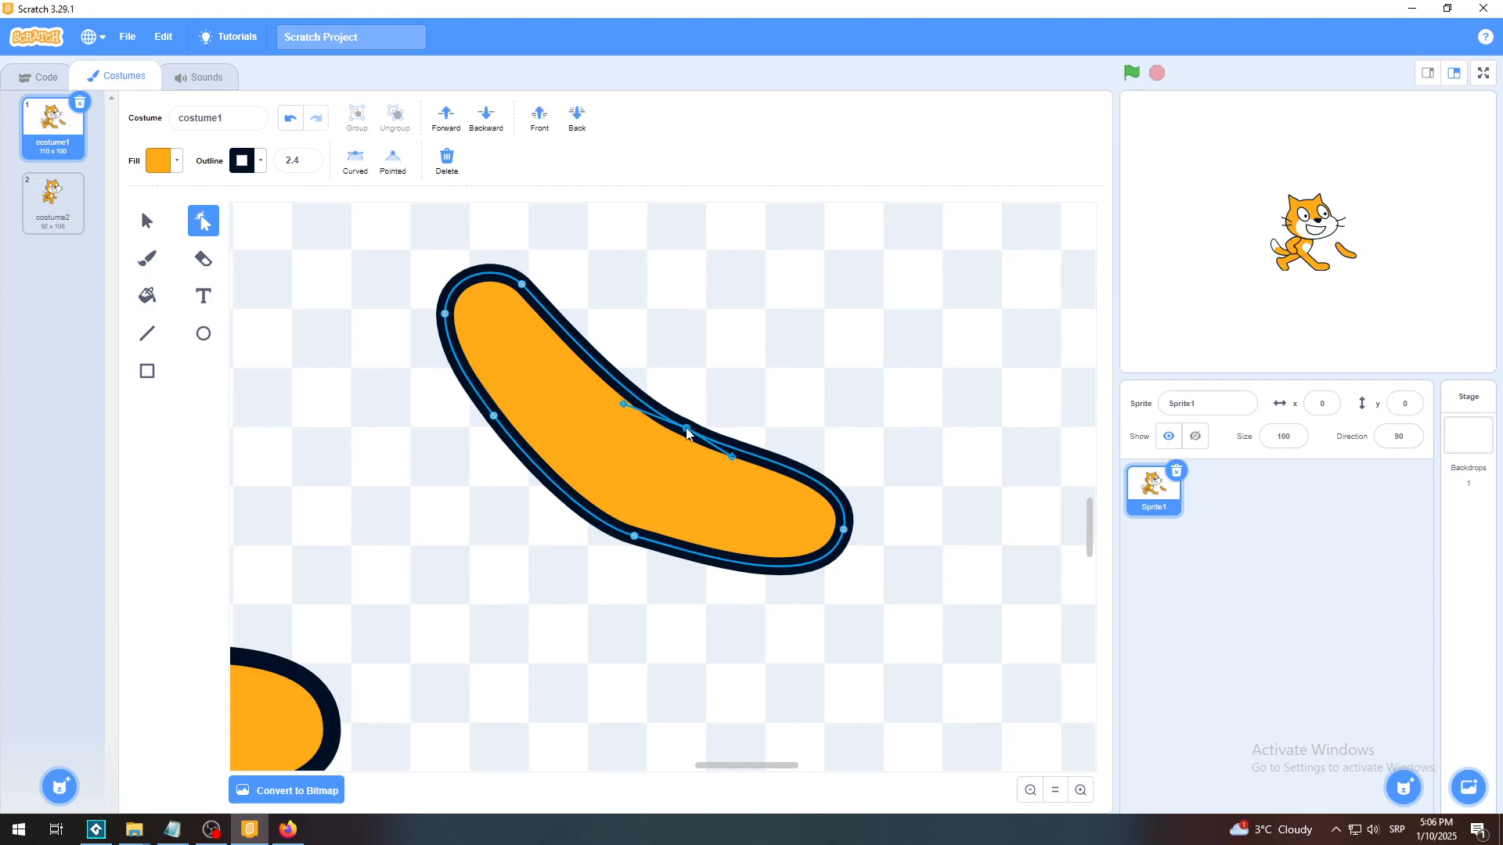
pyautogui.click(368, 161)
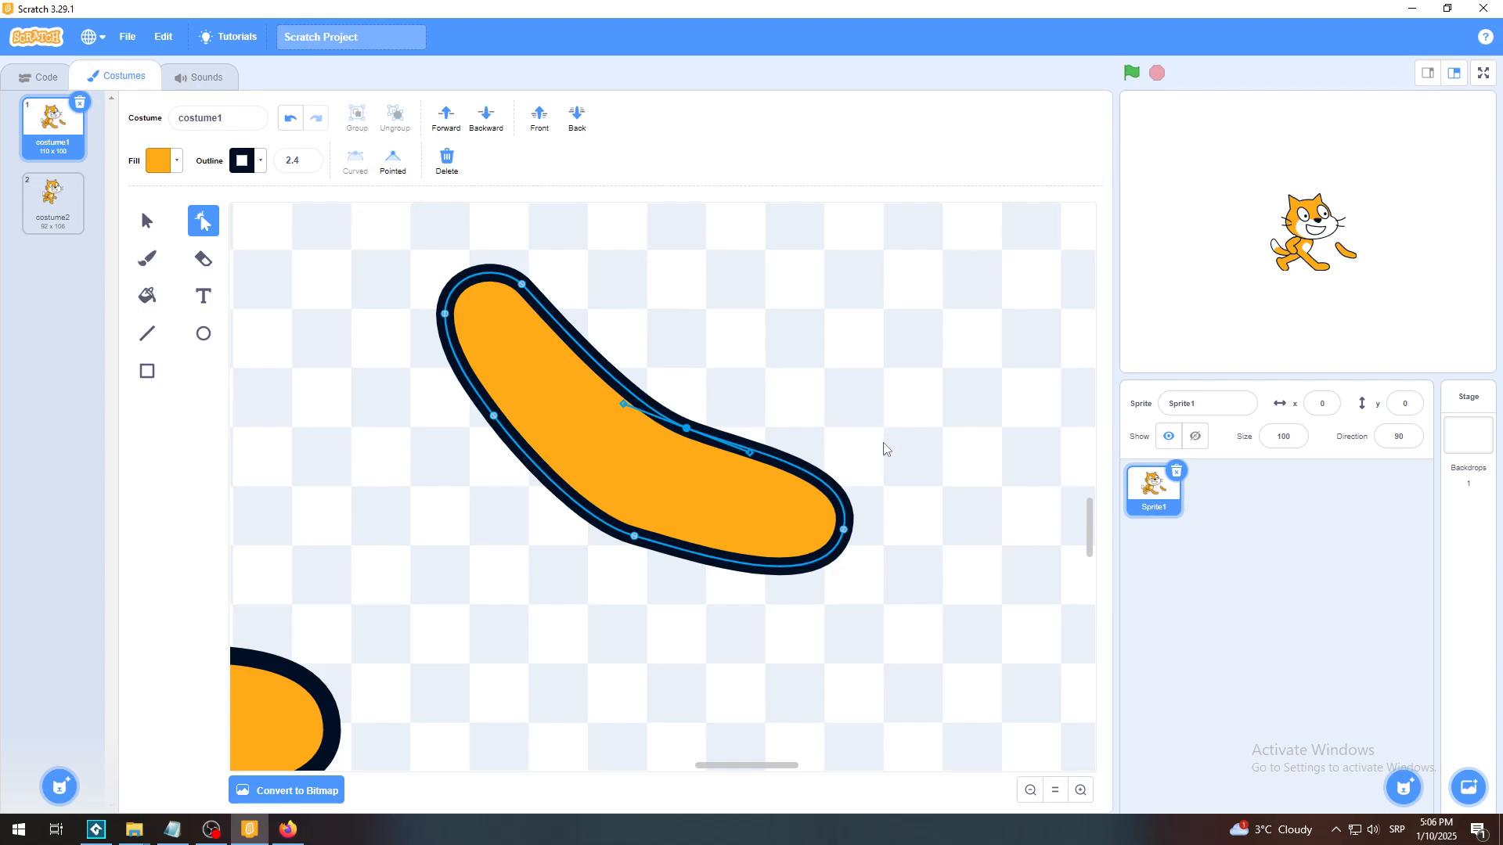
pyautogui.click(844, 531)
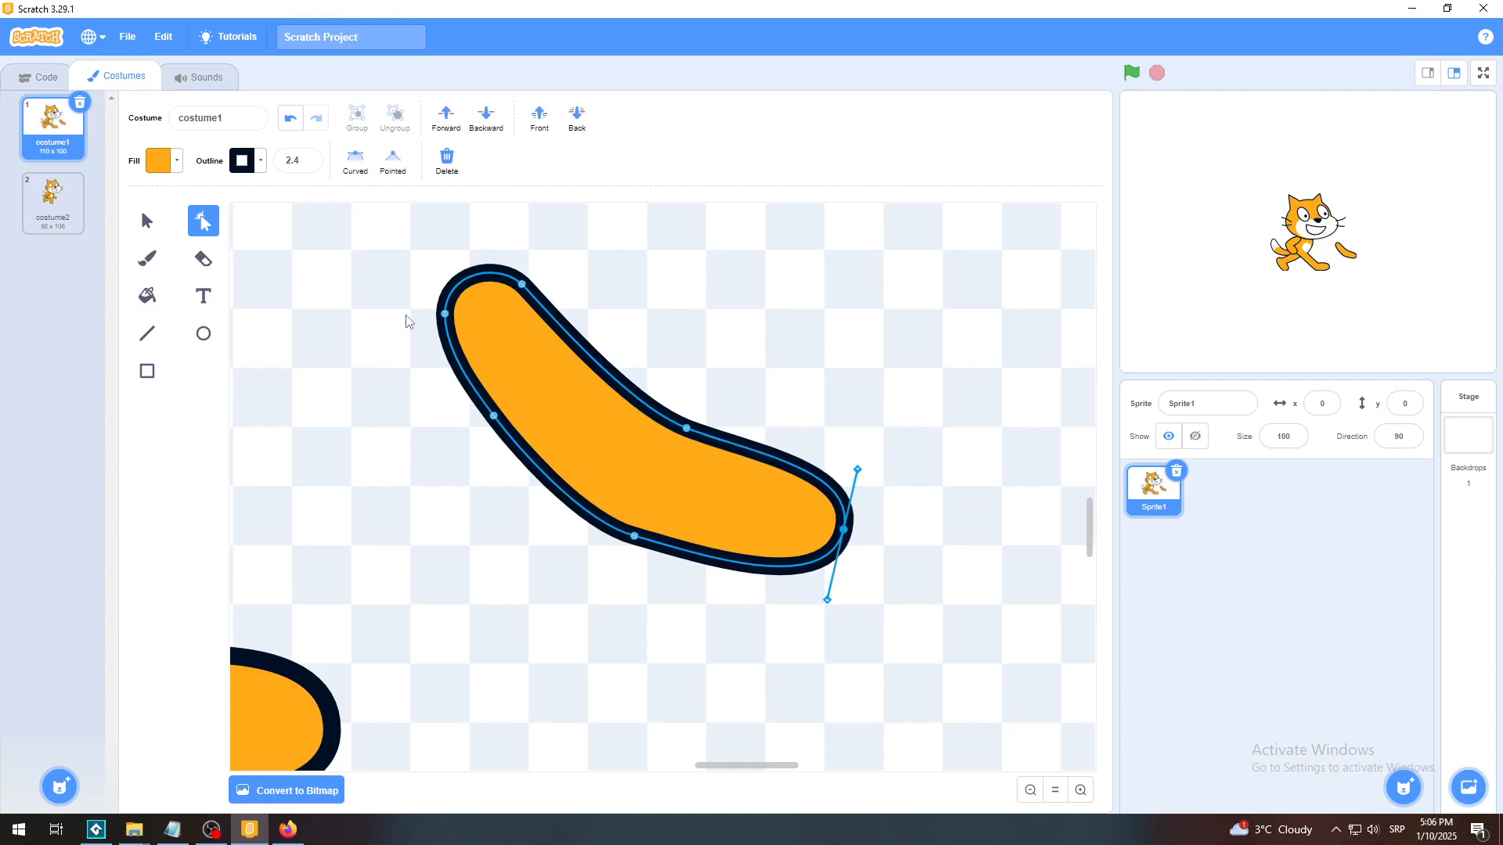
pyautogui.click(356, 164)
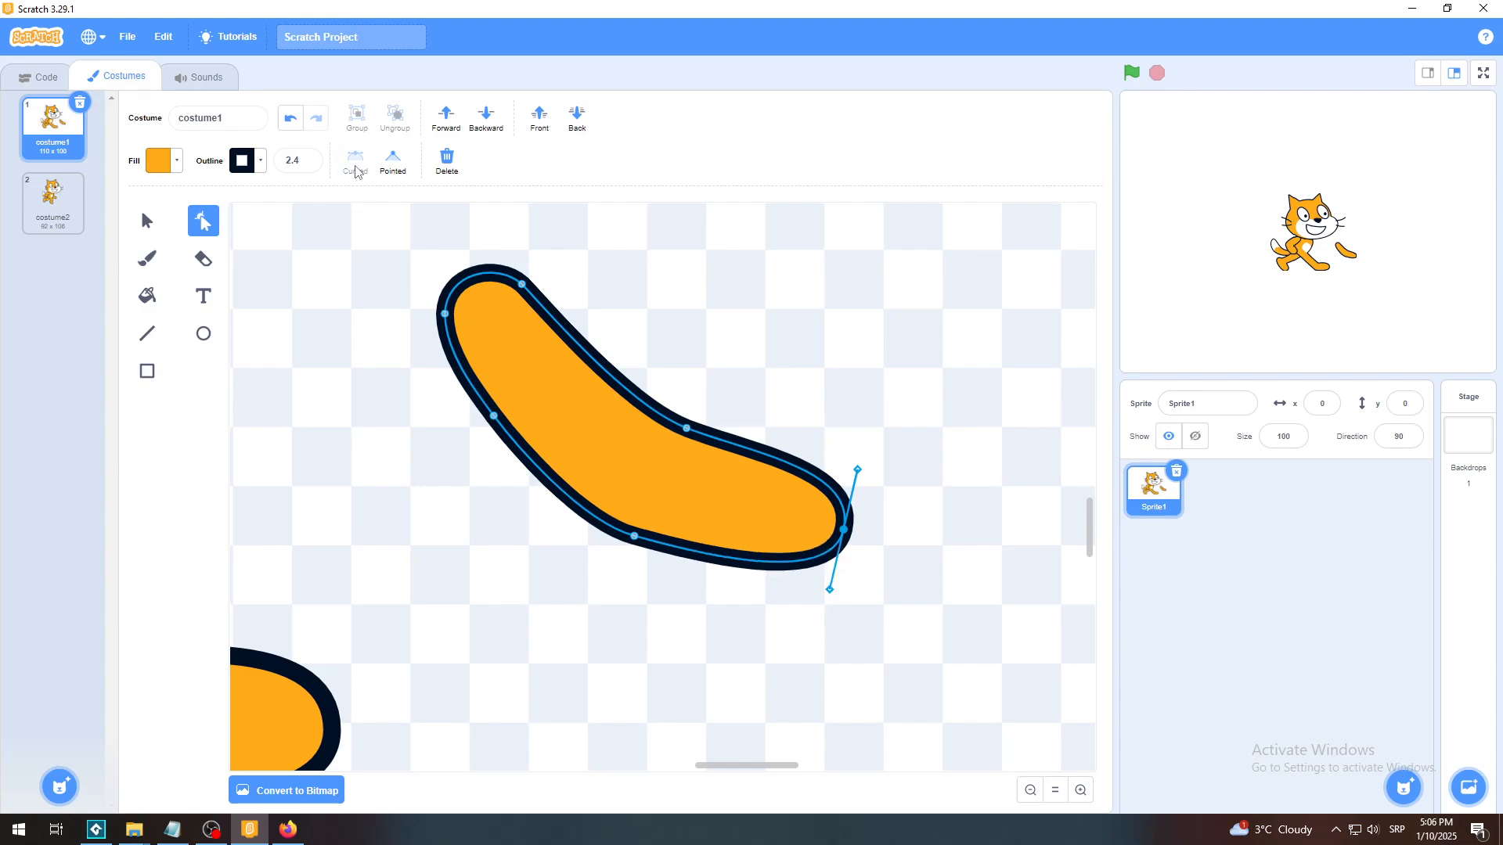
# Convert the lower elbow point to pointed and pull it well below the arm to form a sharp corner.
pyautogui.click(928, 649)
pyautogui.click(761, 571)
pyautogui.click(634, 538)
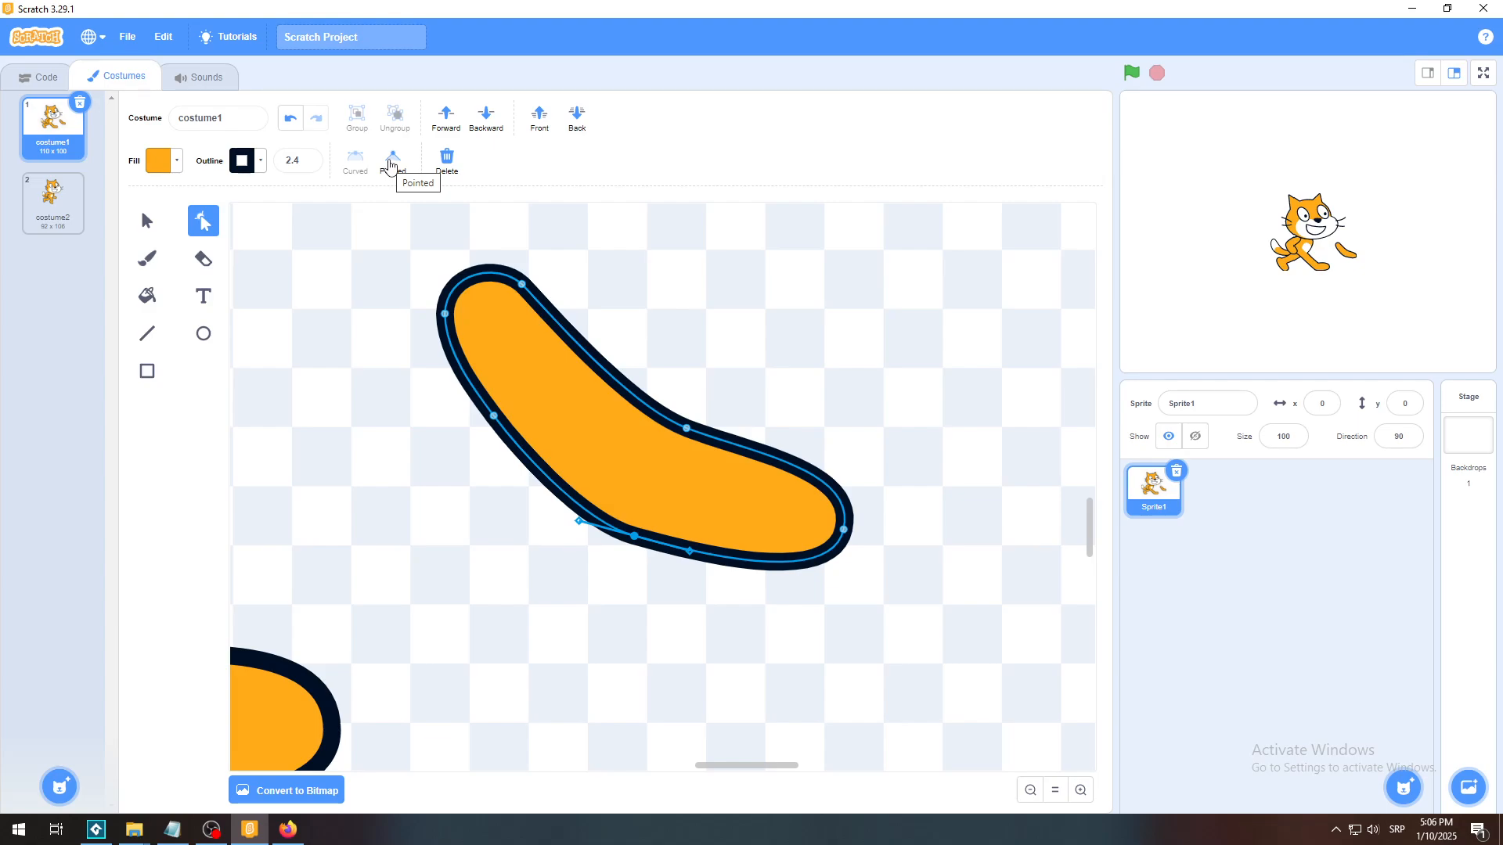
pyautogui.click(392, 160)
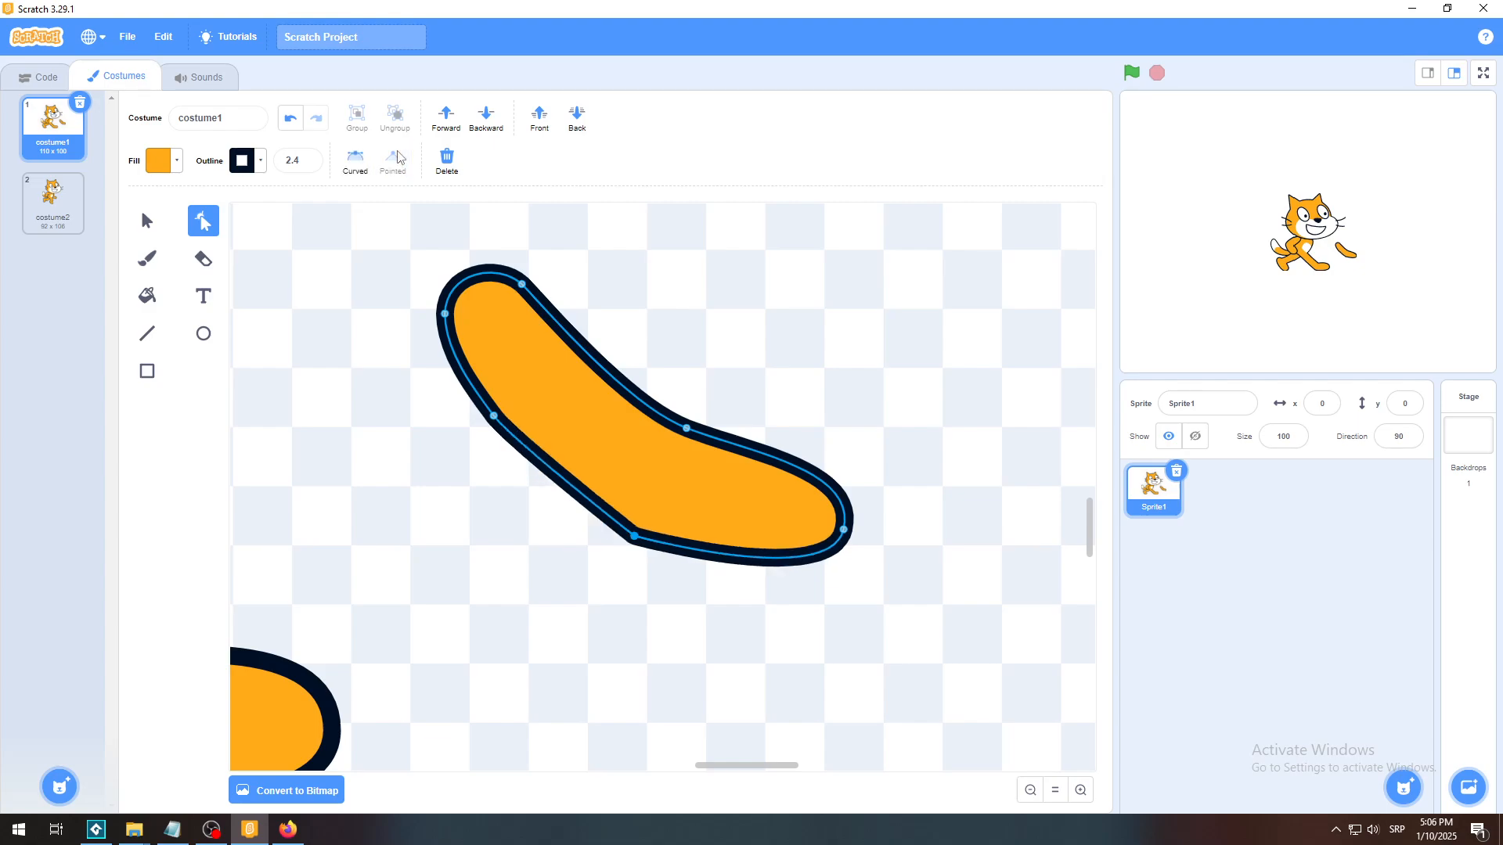
pyautogui.moveTo(635, 538); pyautogui.dragTo(581, 656)
# Convert the upper elbow point to pointed and pull it down near the lower corner to form an L-shaped arm.
pyautogui.click(686, 428)
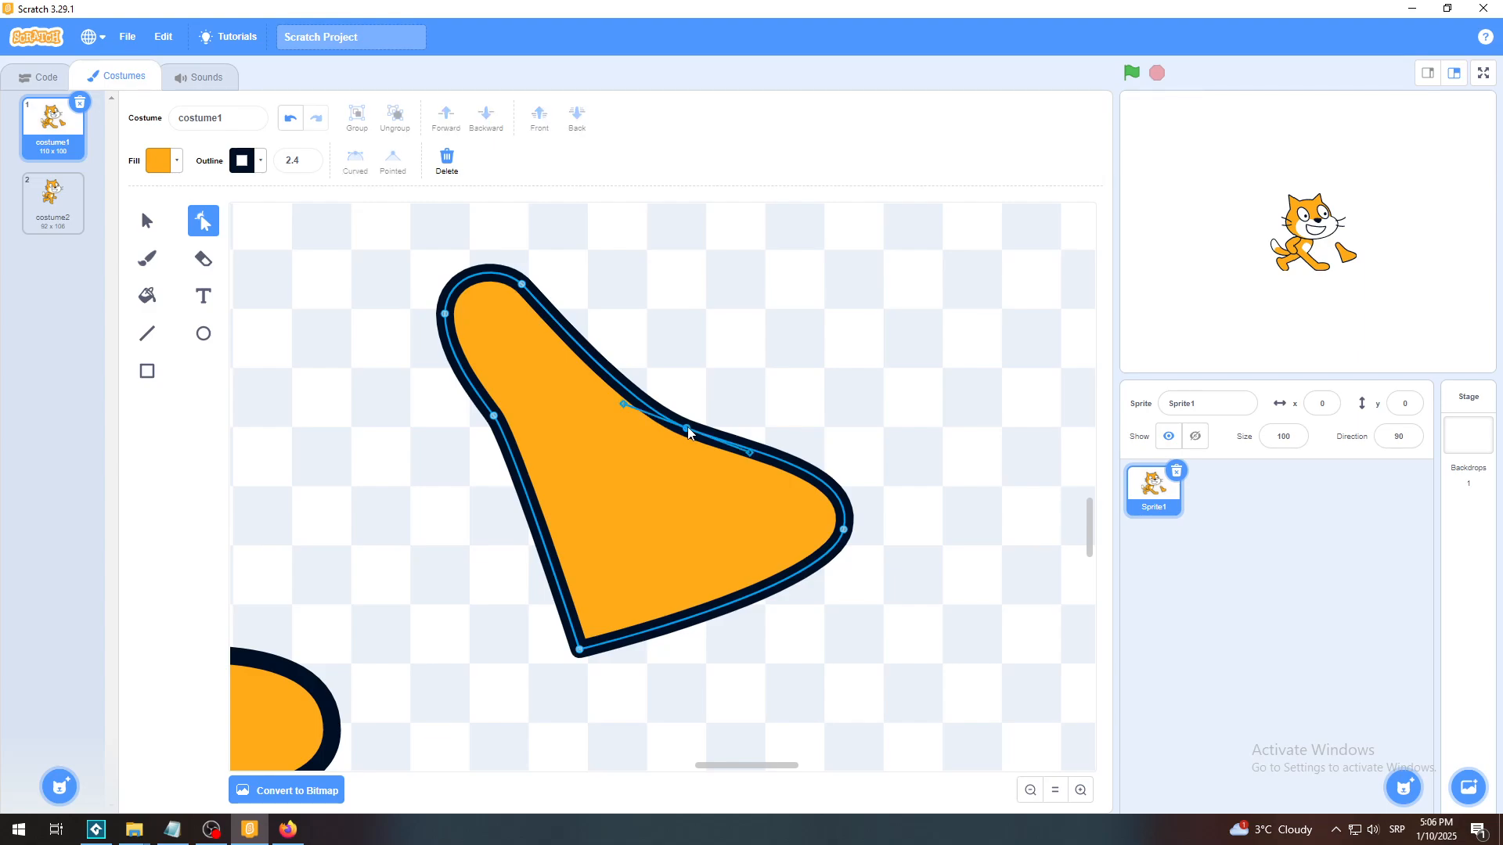
pyautogui.click(393, 160)
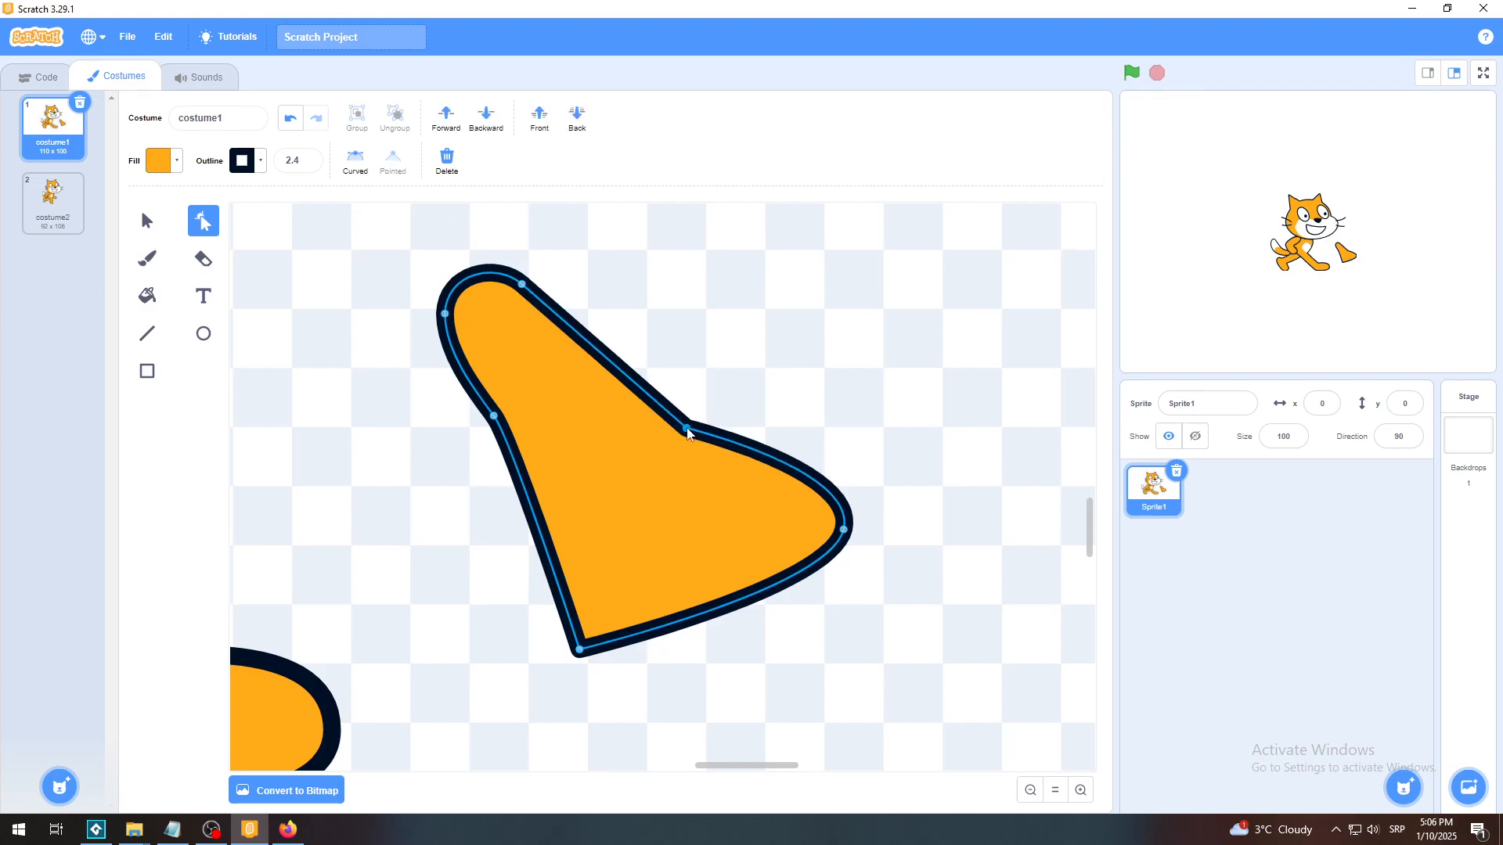
pyautogui.moveTo(684, 435); pyautogui.dragTo(645, 581)
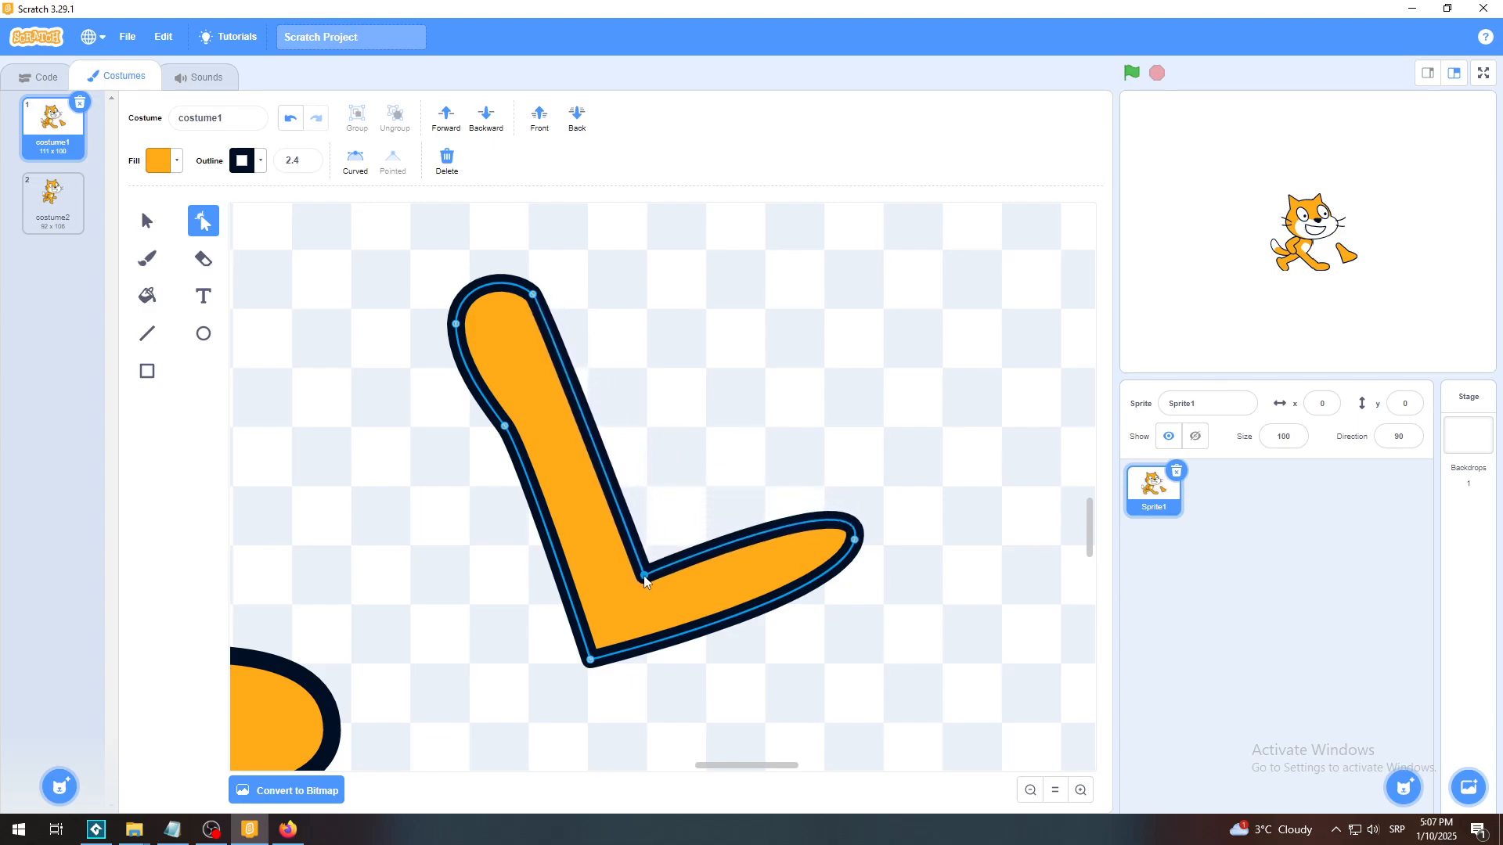
# Undo the moves and pointed conversions of both elbow points.
pyautogui.click(287, 122)
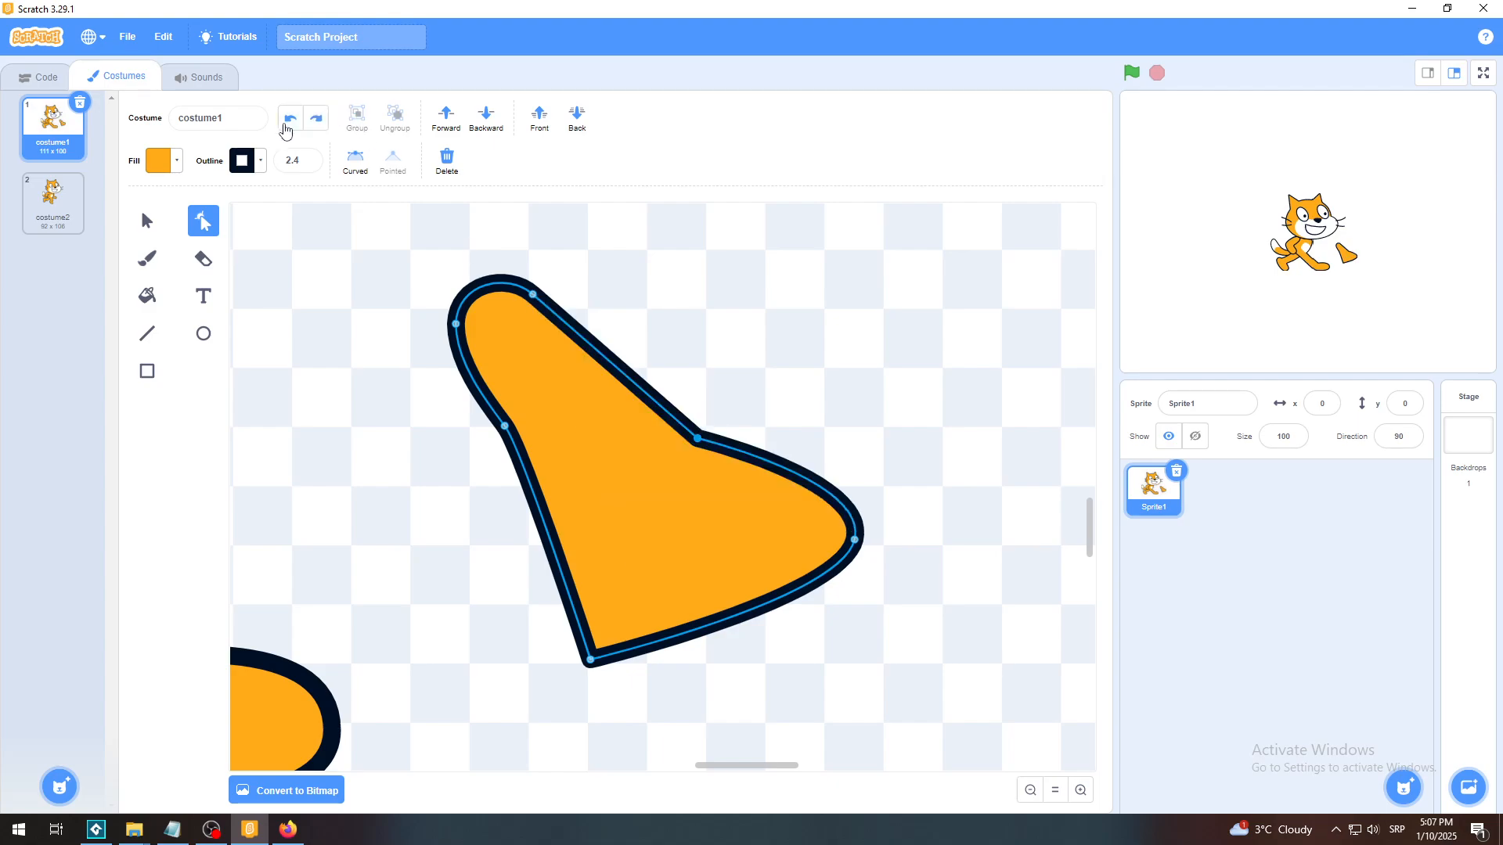
pyautogui.click(287, 125)
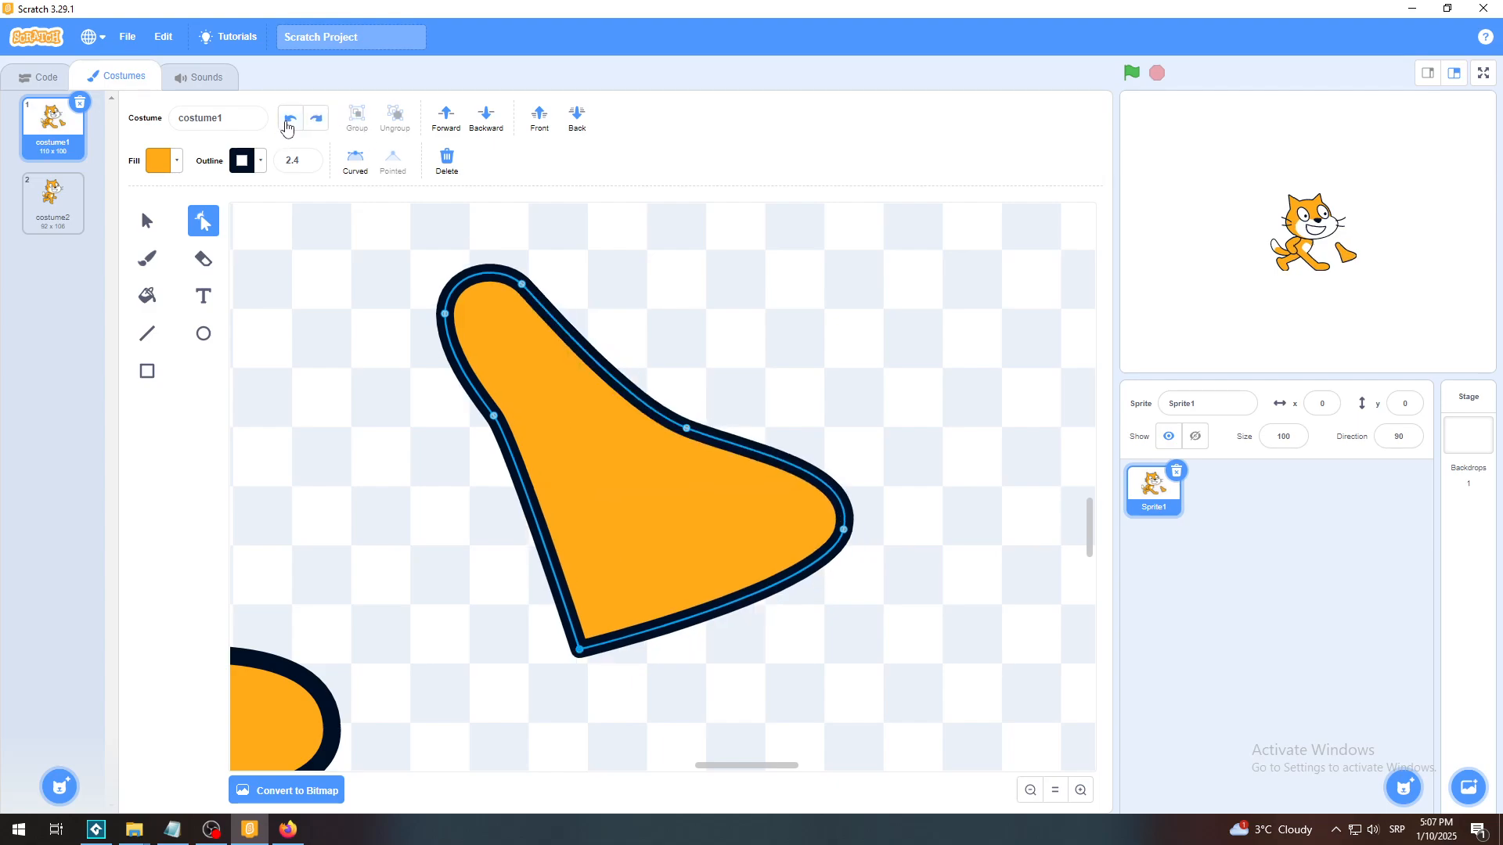
pyautogui.click(287, 125)
pyautogui.click(289, 125)
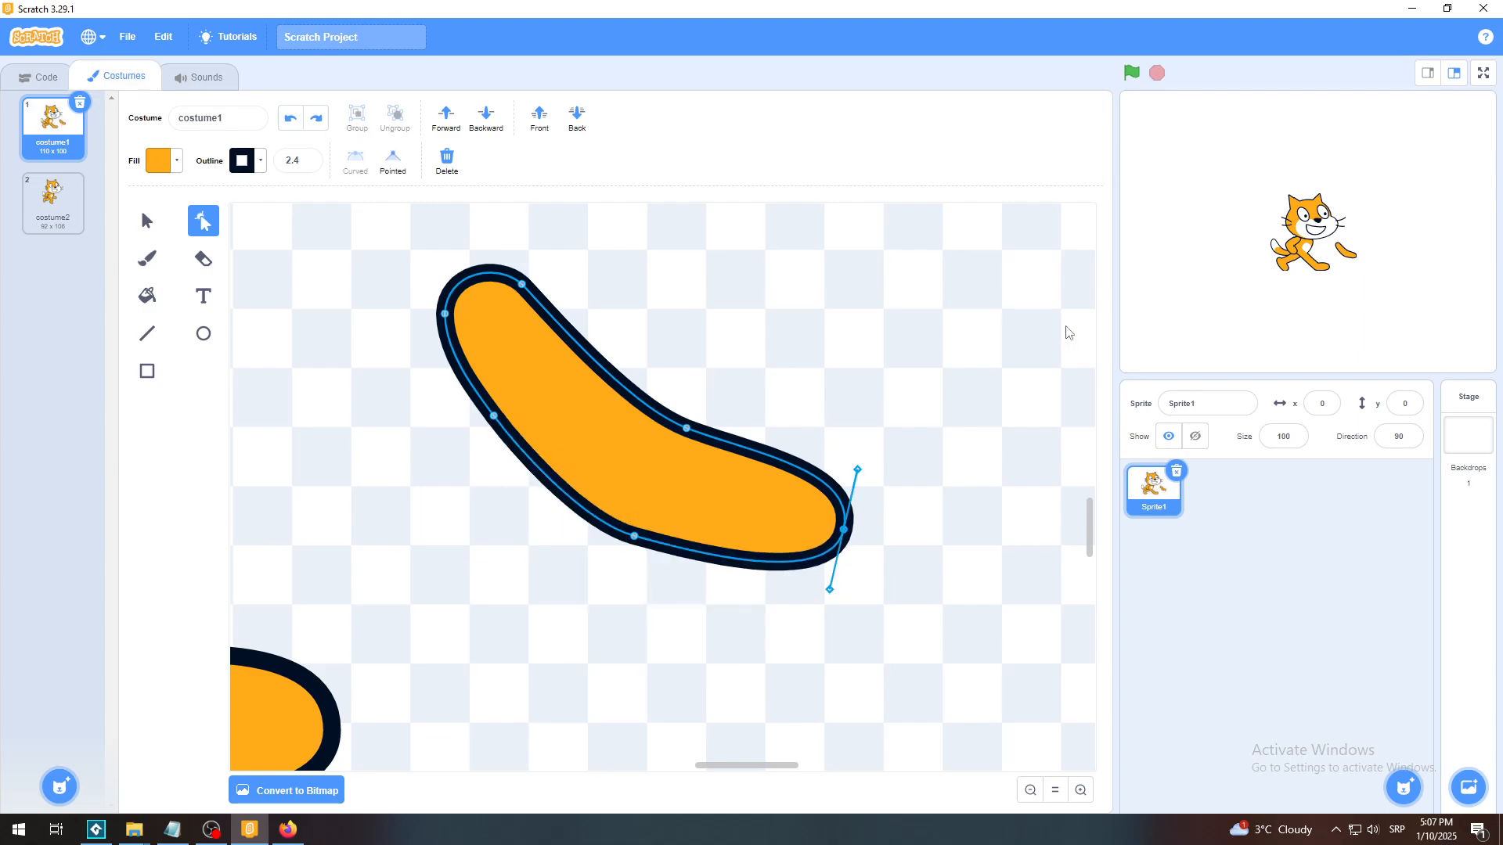
# Clear the point selection and reselect the detached arm for reshaping.
pyautogui.click(960, 362)
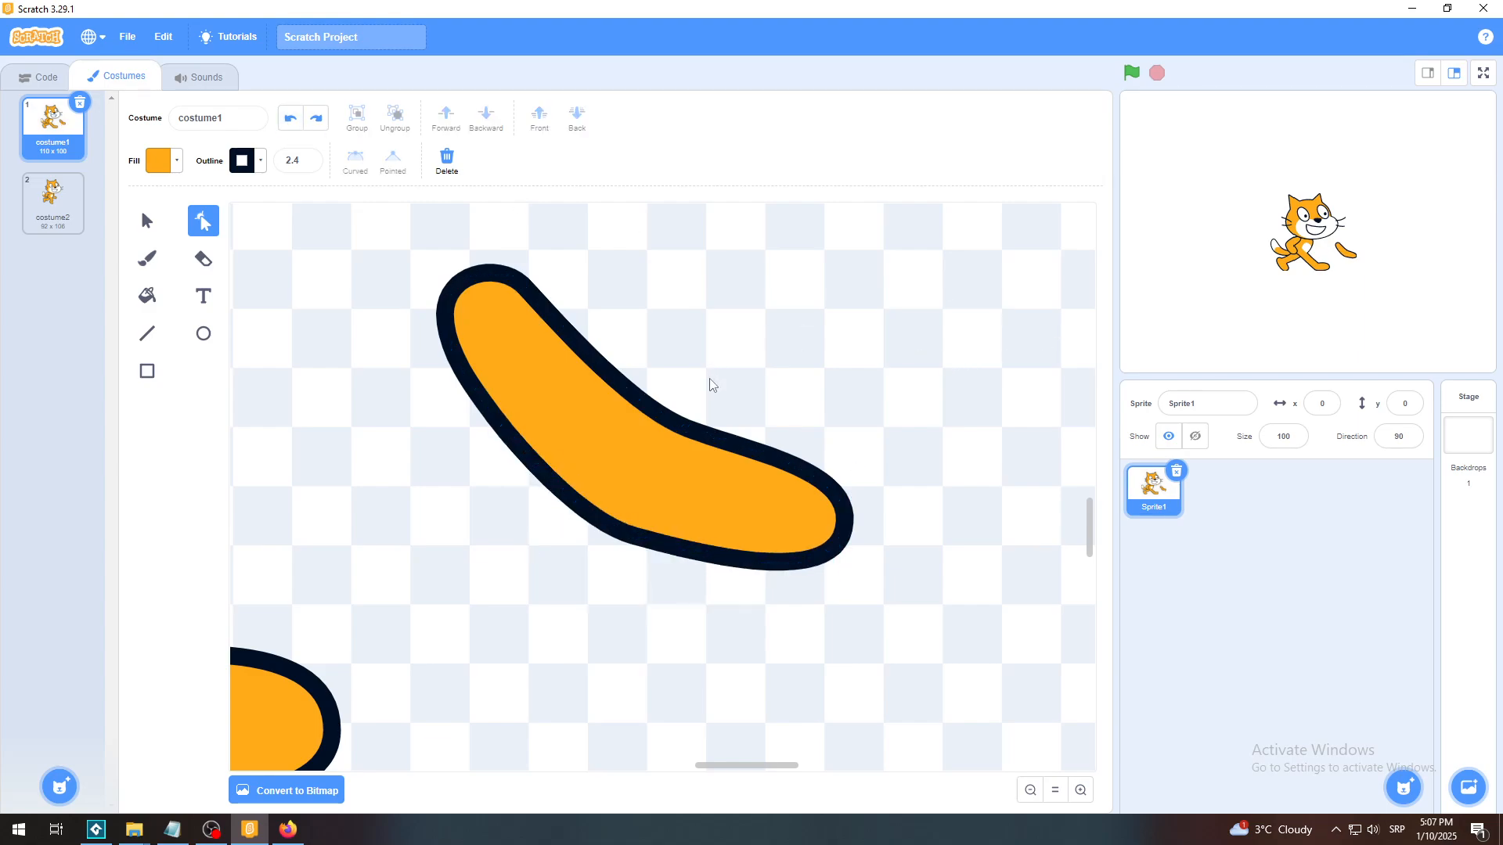
pyautogui.click(678, 421)
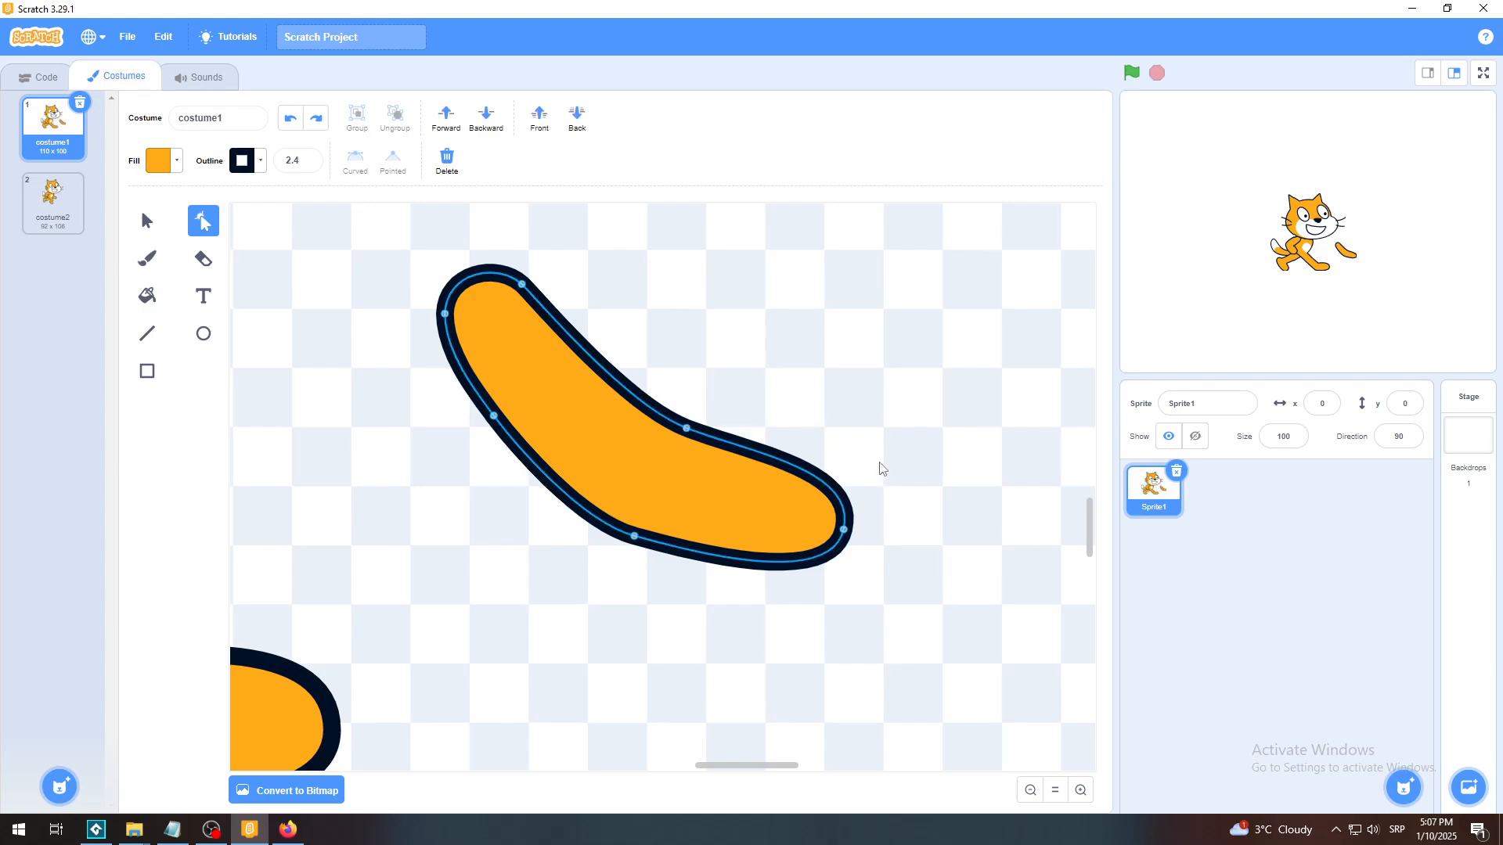
pyautogui.click(688, 430)
pyautogui.click(892, 437)
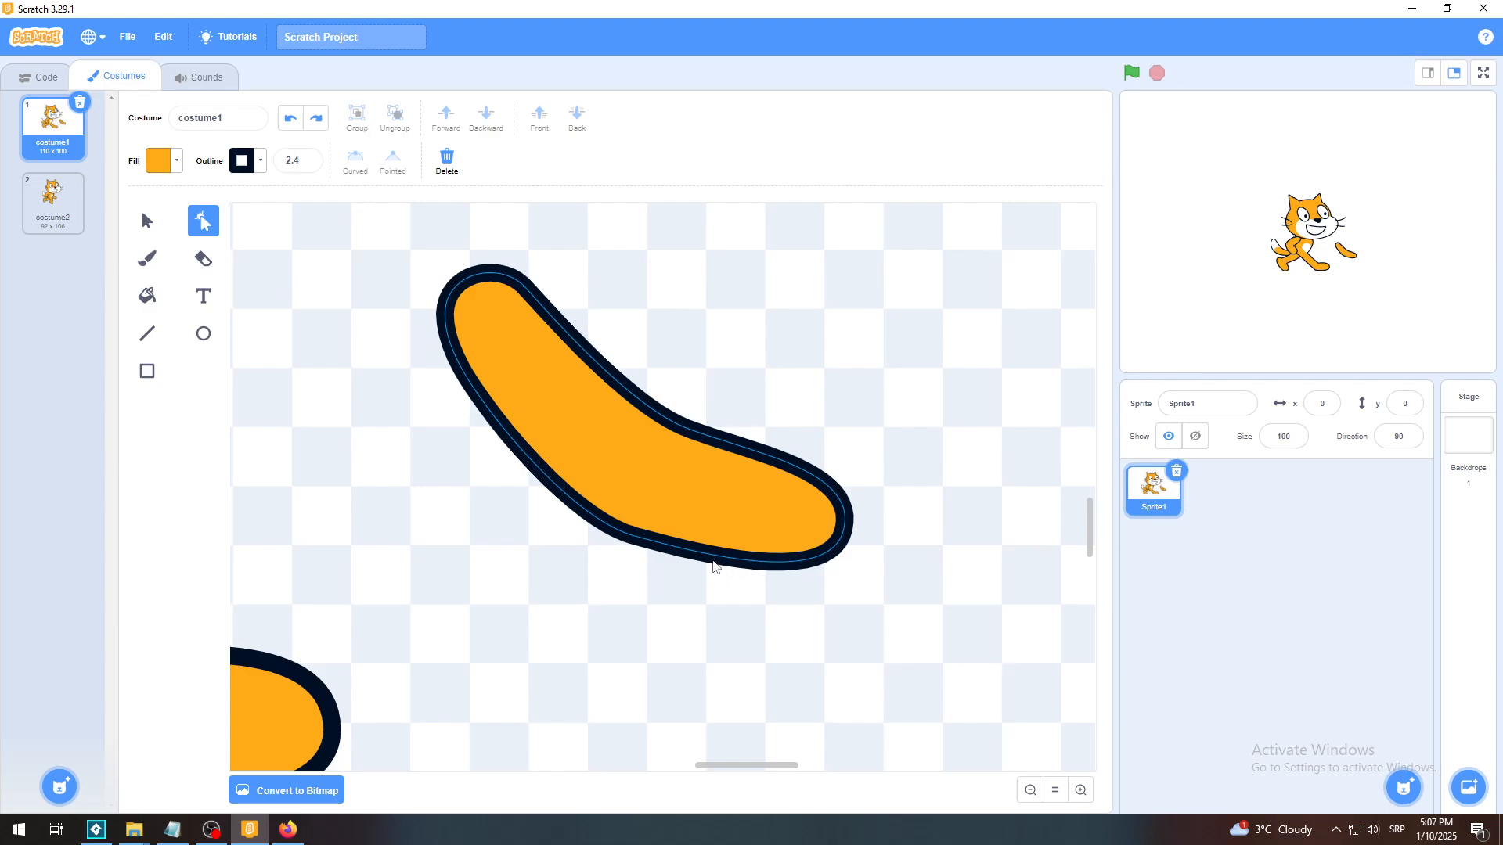
pyautogui.click(719, 569)
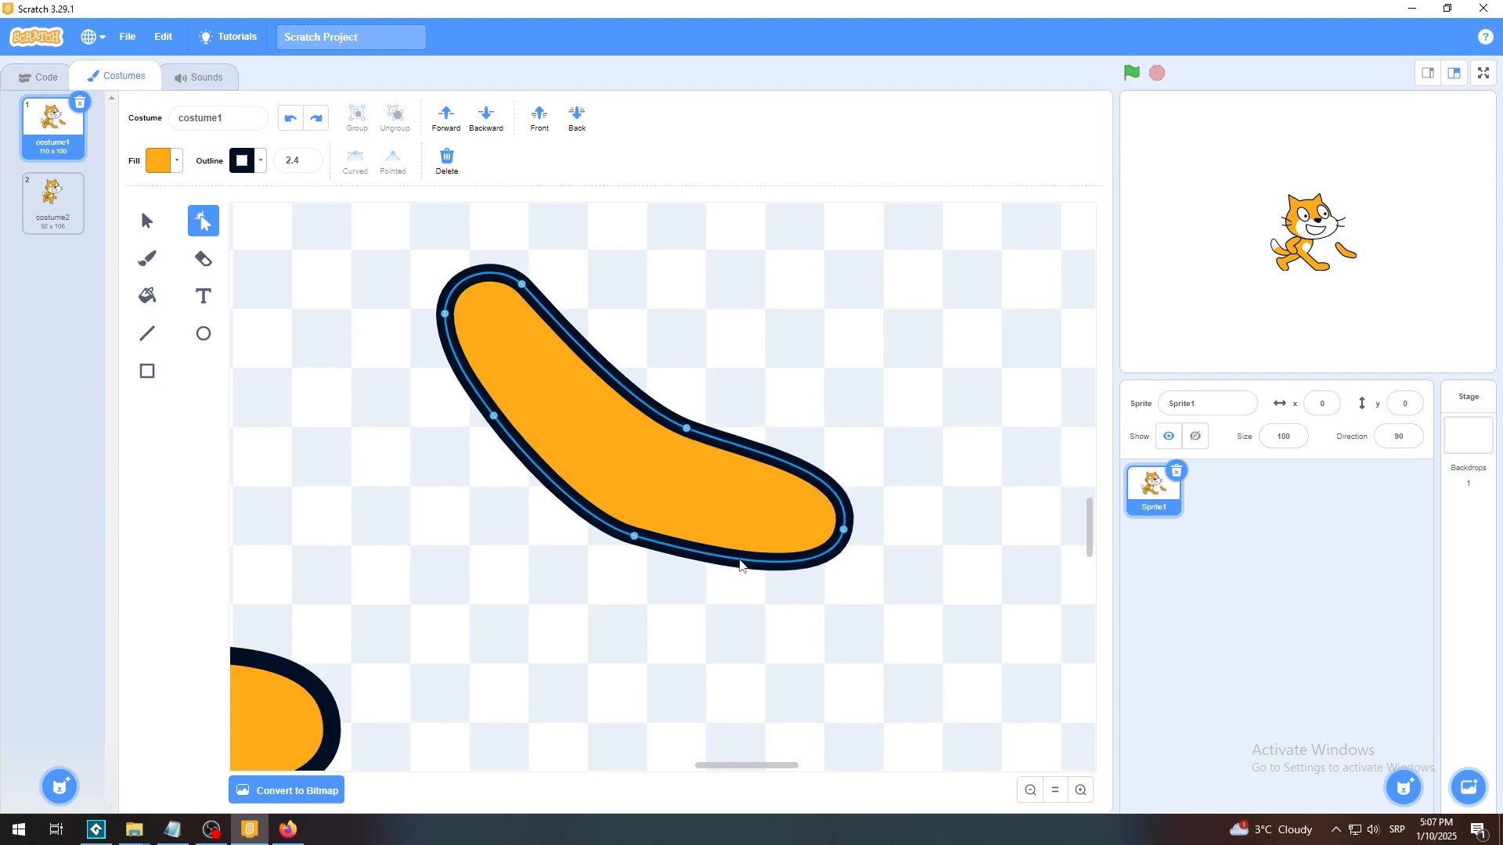
# Try adding a point on the arm's lower edge near the paw and pulling it well down, and undo the addition.
pyautogui.click(740, 561)
pyautogui.click(740, 560)
pyautogui.moveTo(740, 560); pyautogui.dragTo(799, 675)
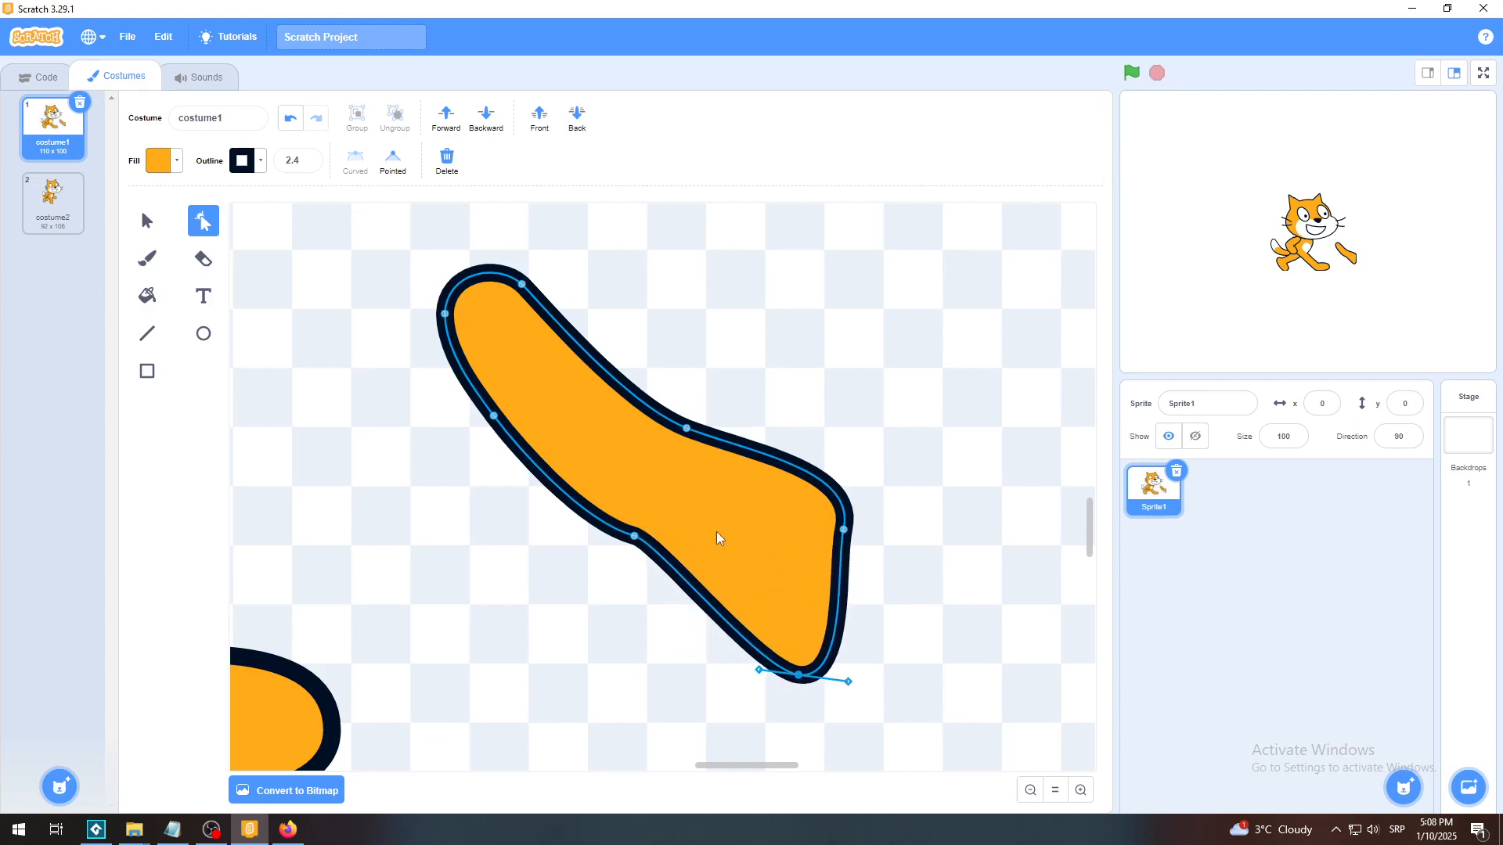
pyautogui.click(302, 122)
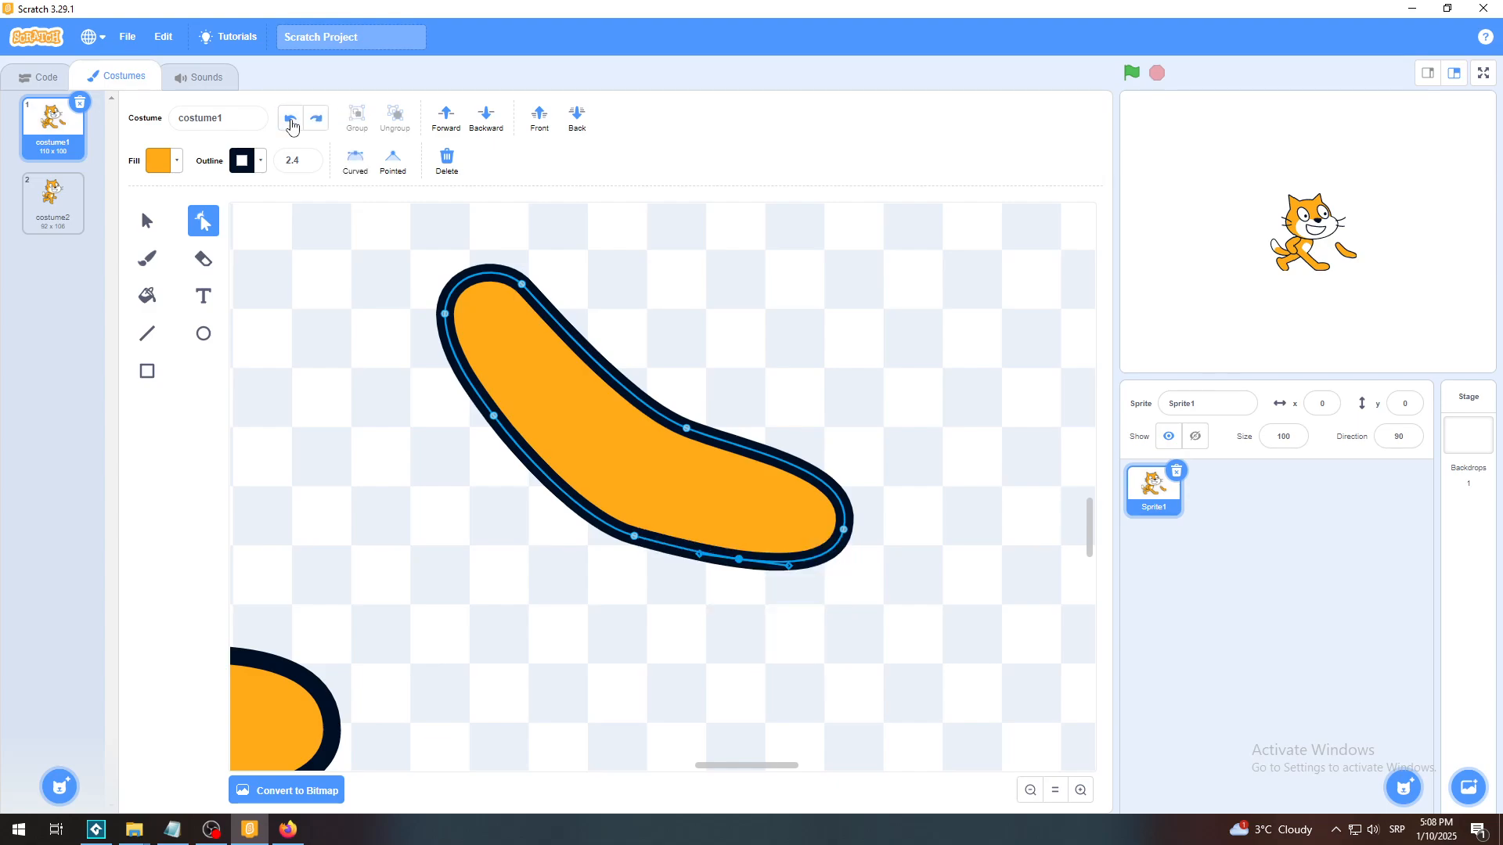
pyautogui.click(302, 121)
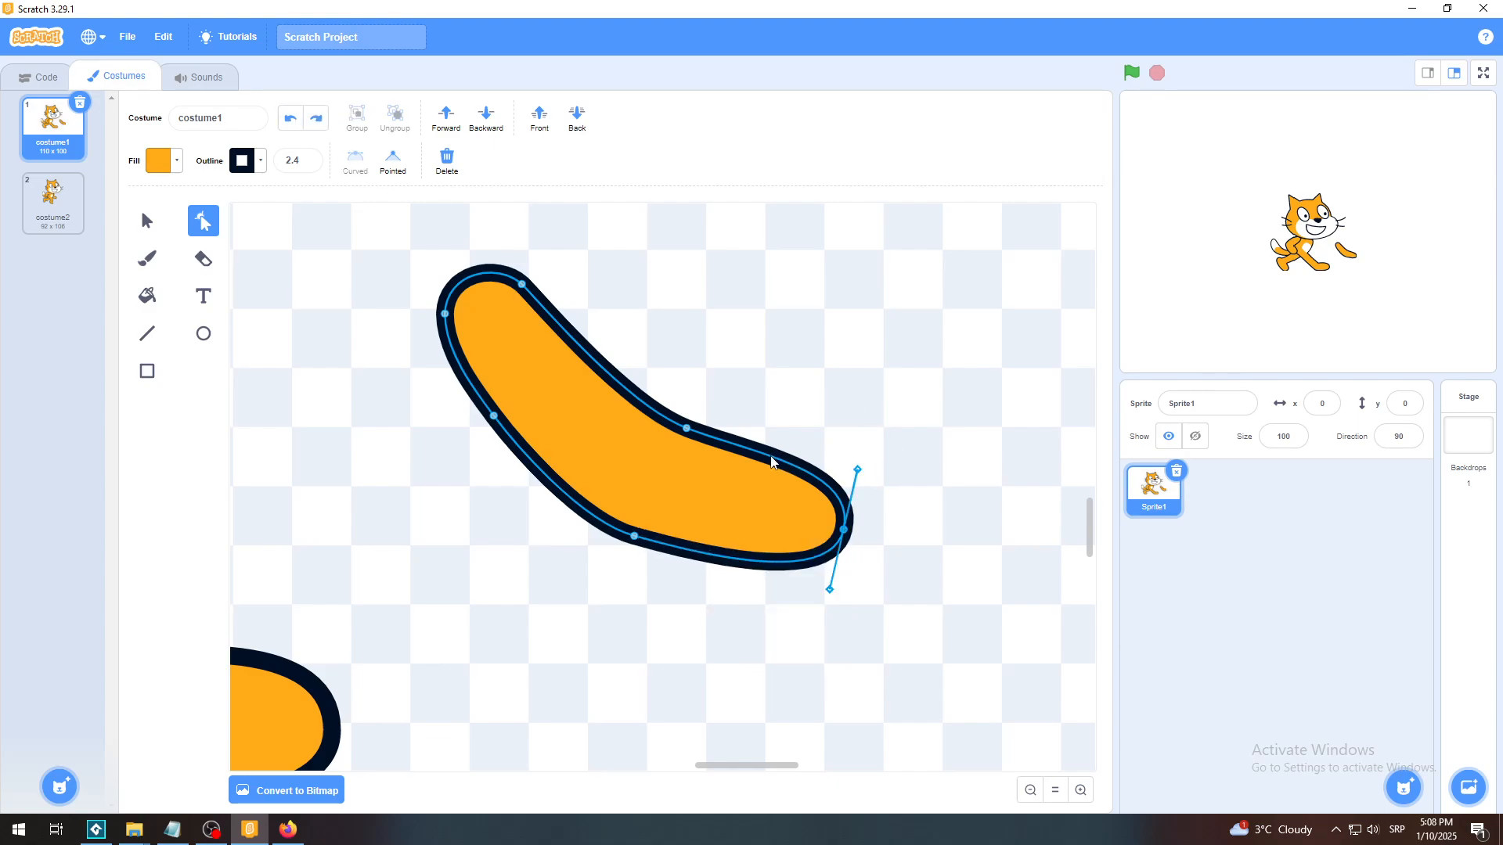
# Add five points around the arm's outline and pull each one up, down or outward to distort the shape.
pyautogui.moveTo(774, 460); pyautogui.dragTo(806, 369)
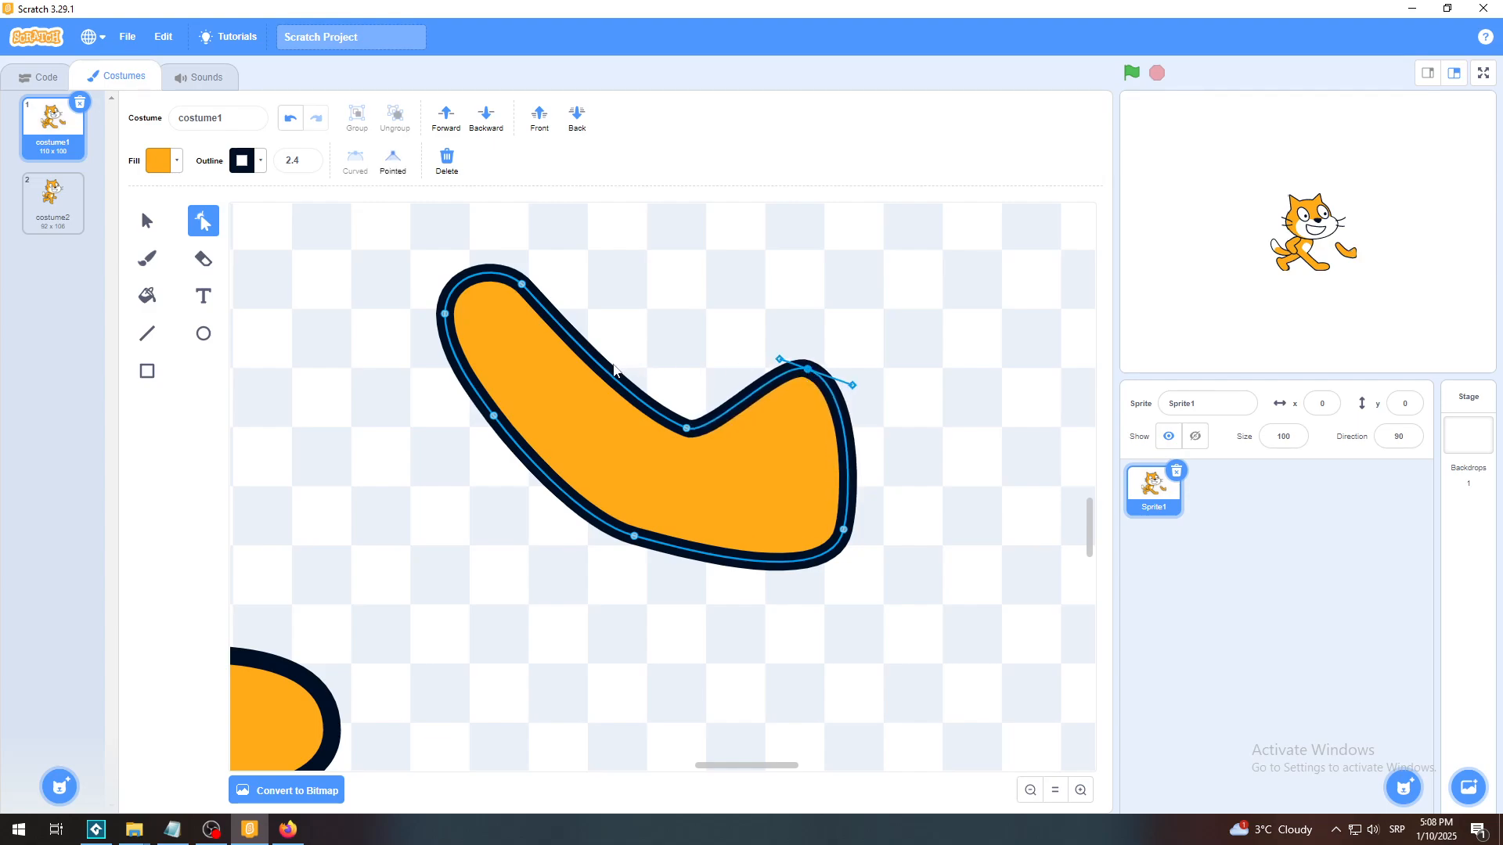
pyautogui.moveTo(597, 370); pyautogui.dragTo(601, 423)
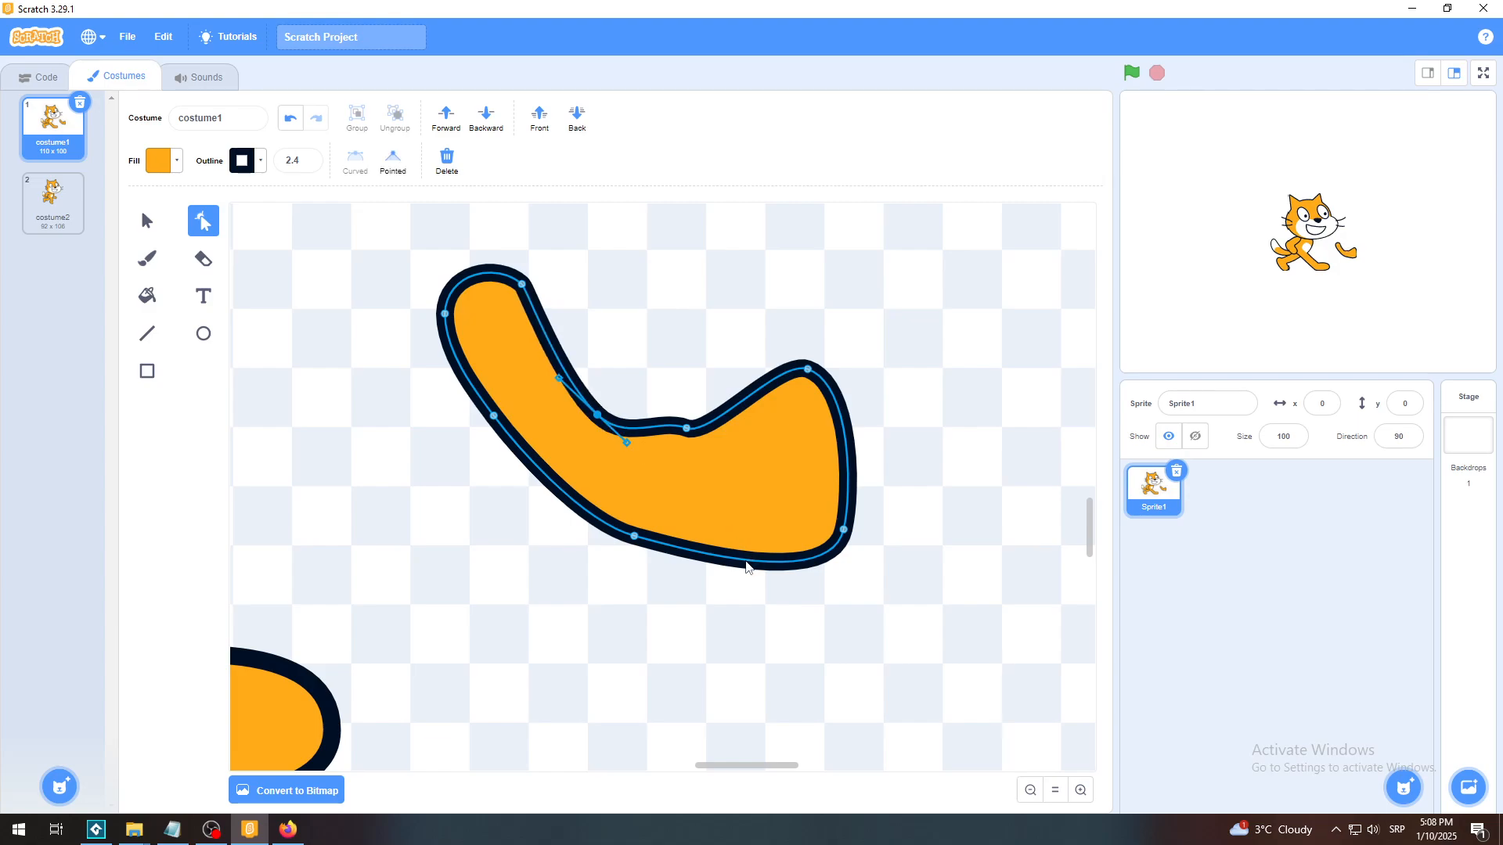
pyautogui.moveTo(744, 558); pyautogui.dragTo(740, 482)
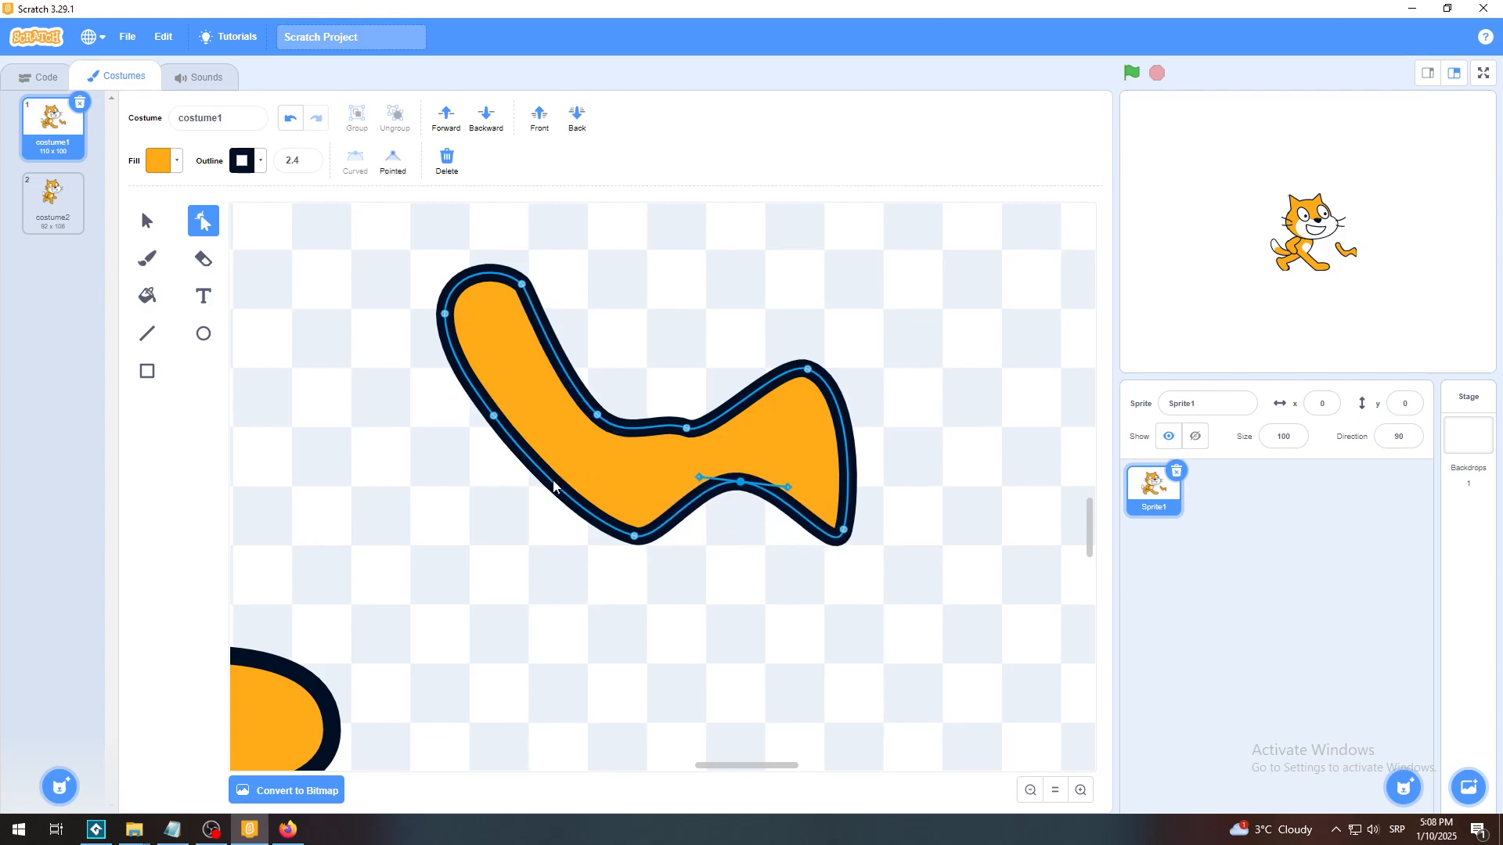
pyautogui.moveTo(558, 479); pyautogui.dragTo(499, 540)
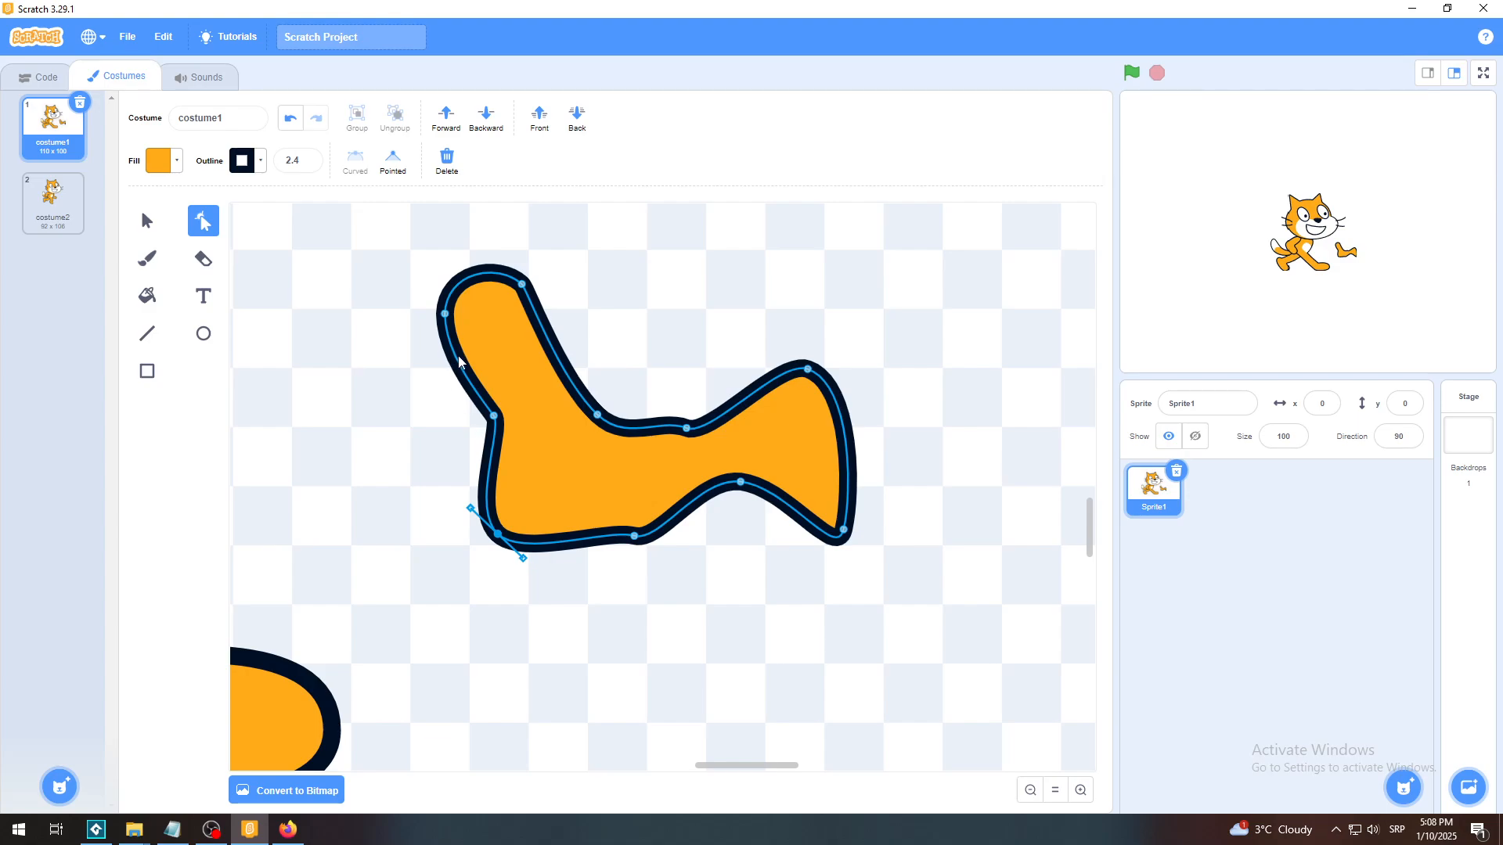
pyautogui.moveTo(460, 362); pyautogui.dragTo(418, 377)
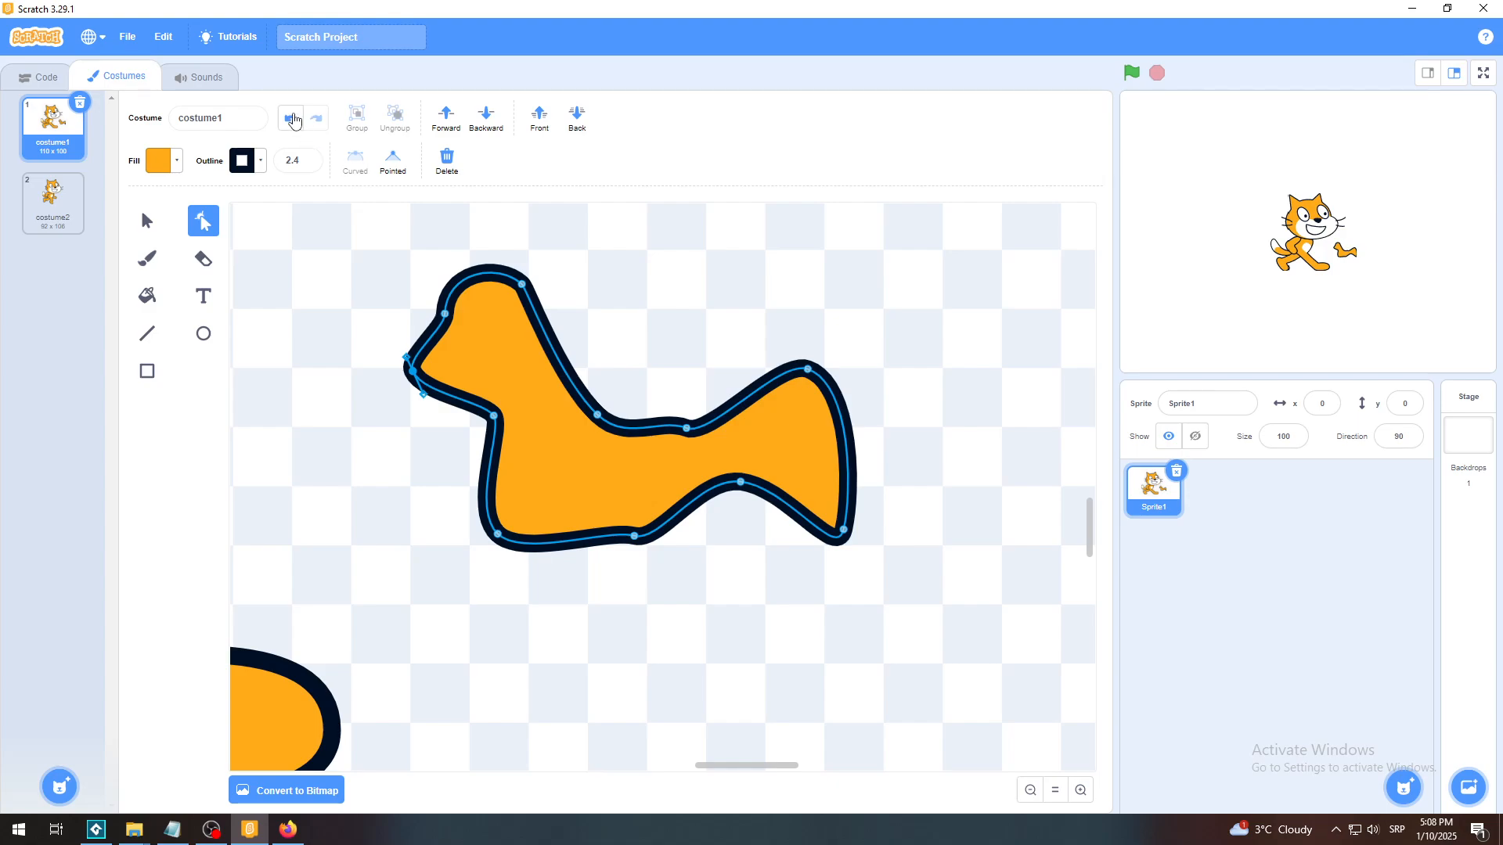
# Undo all the added points and their moves to restore the arm's original curved outline.
pyautogui.click(291, 118)
pyautogui.click(292, 118)
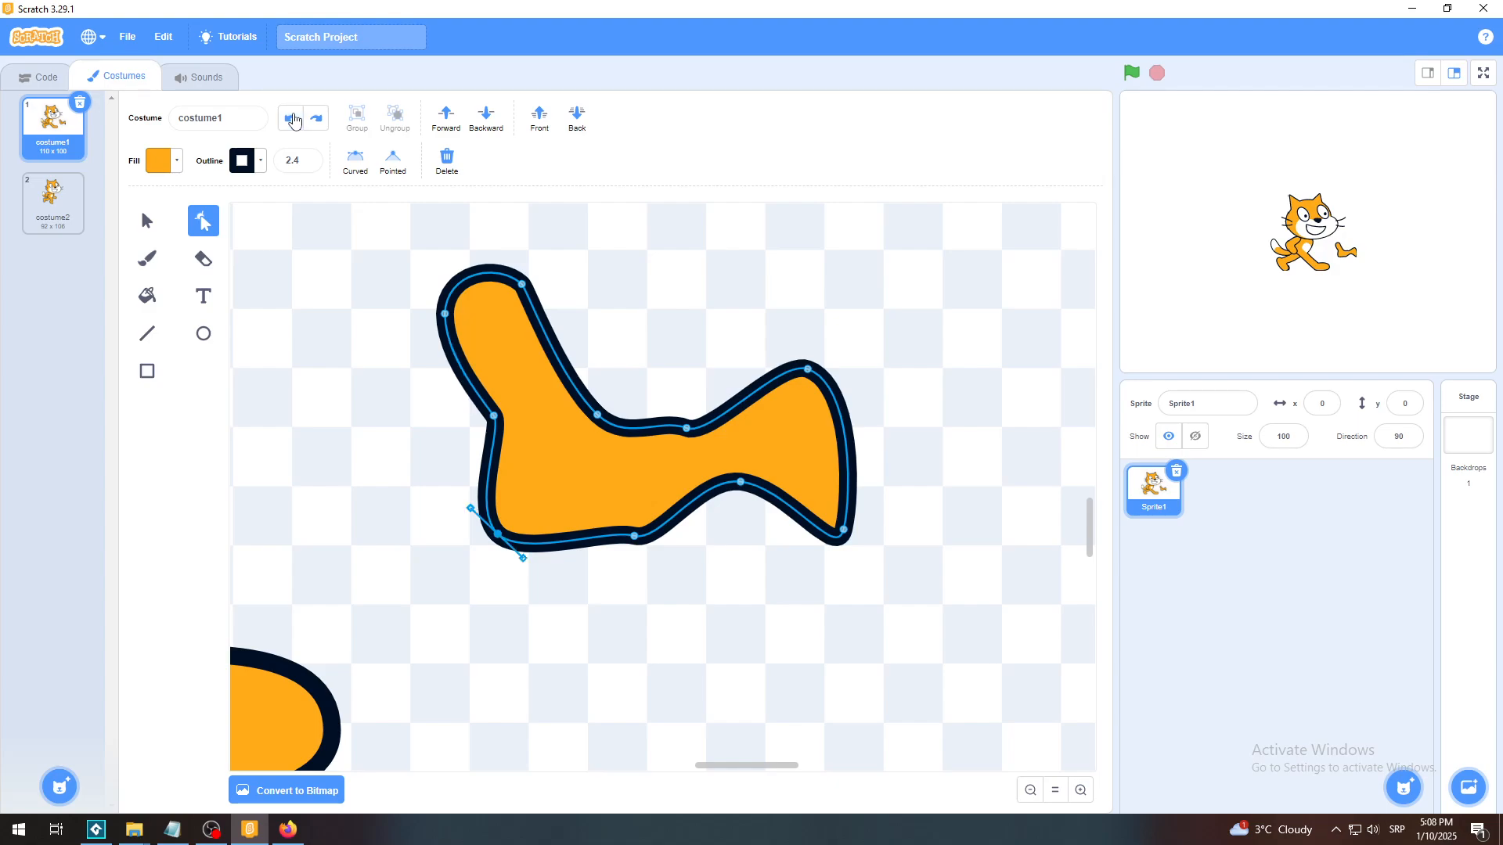
pyautogui.click(292, 118)
pyautogui.click(293, 118)
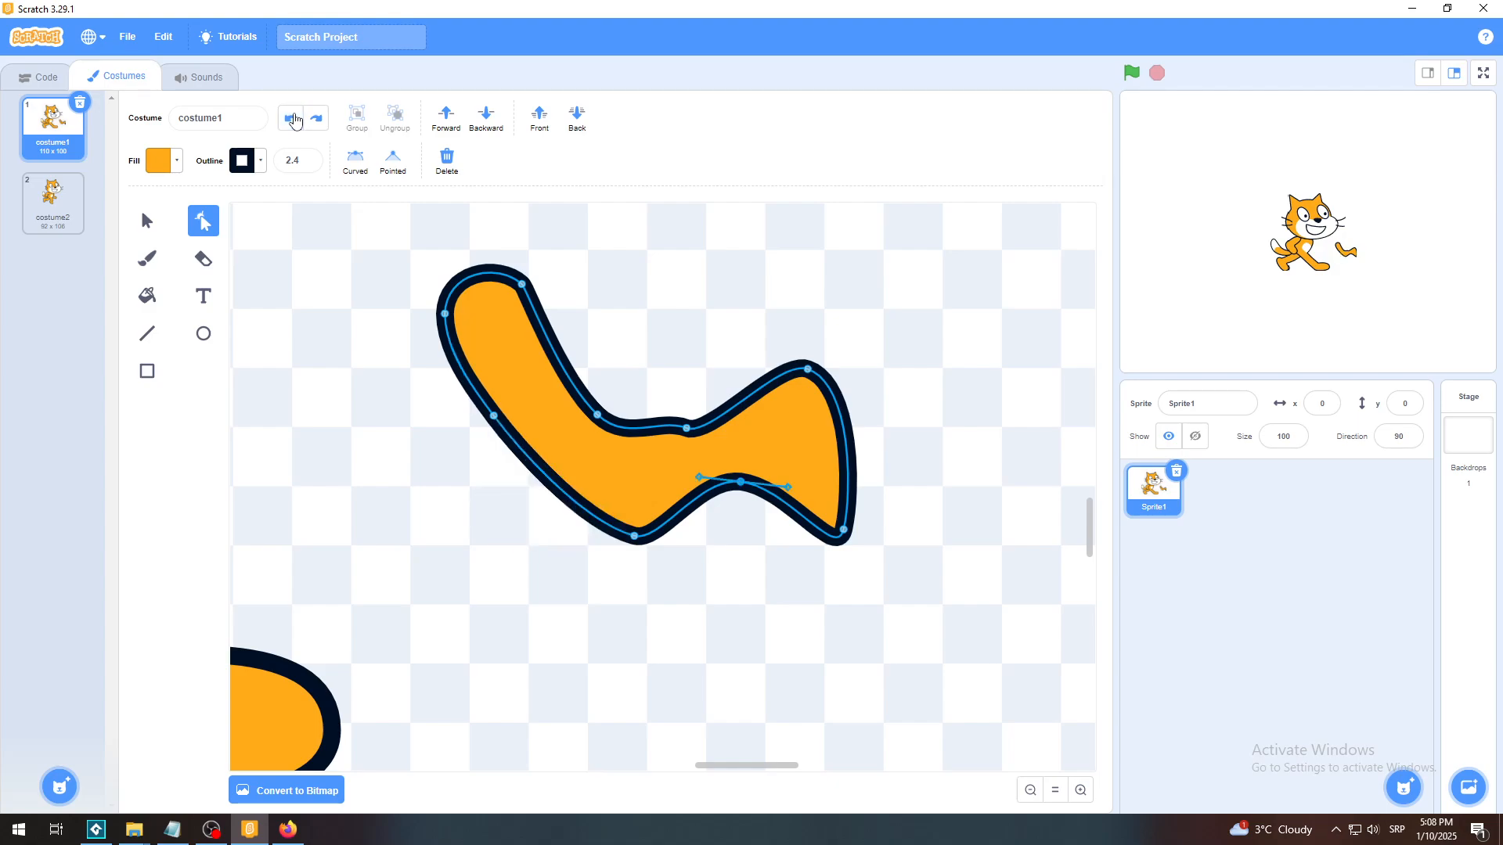
pyautogui.click(293, 118)
pyautogui.click(293, 118)
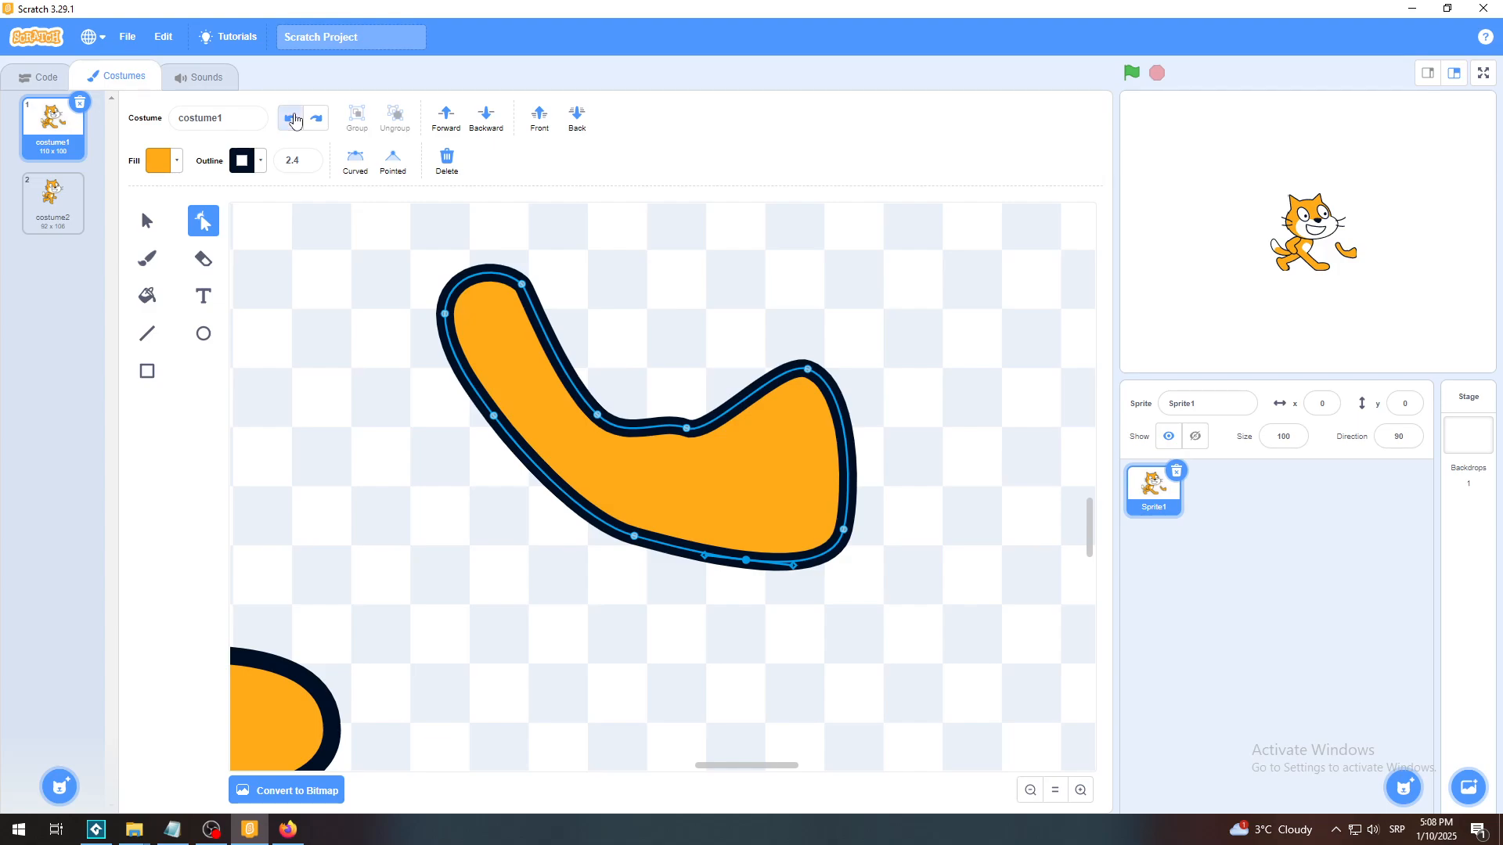
pyautogui.click(293, 118)
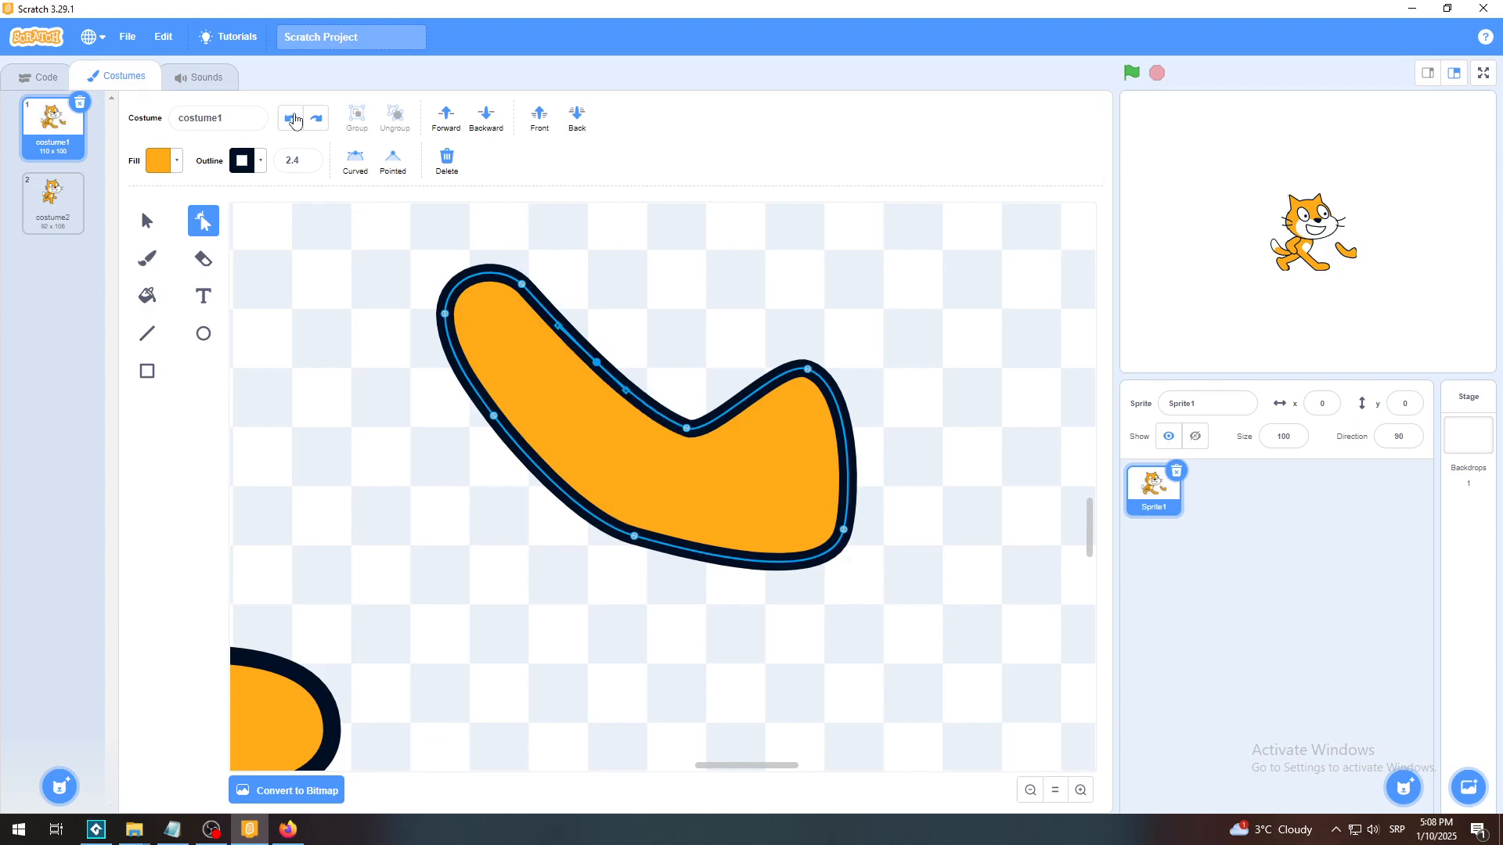
pyautogui.click(293, 118)
pyautogui.click(295, 116)
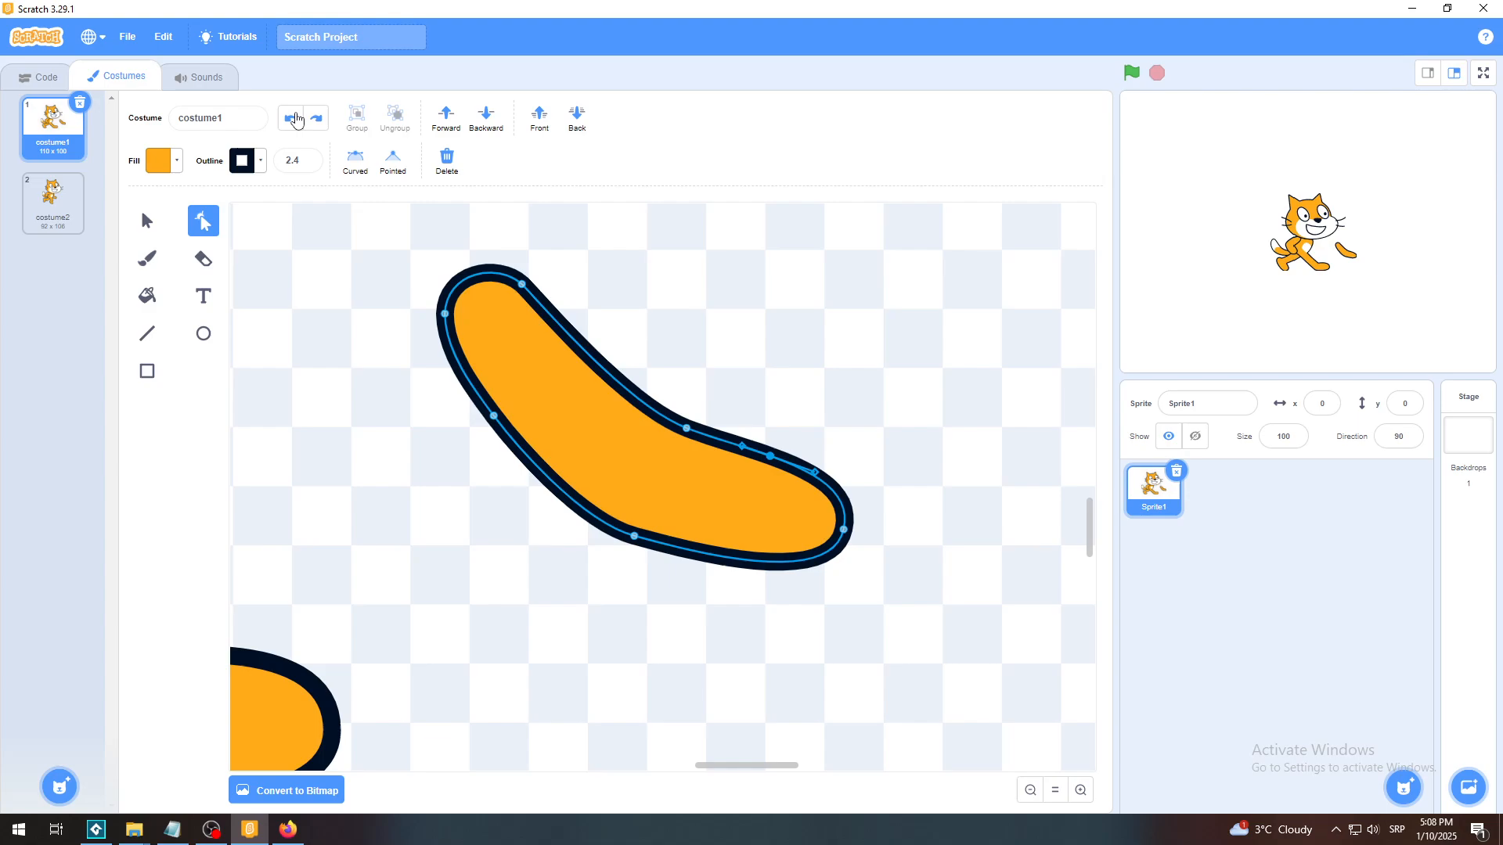
pyautogui.click(296, 119)
pyautogui.click(295, 118)
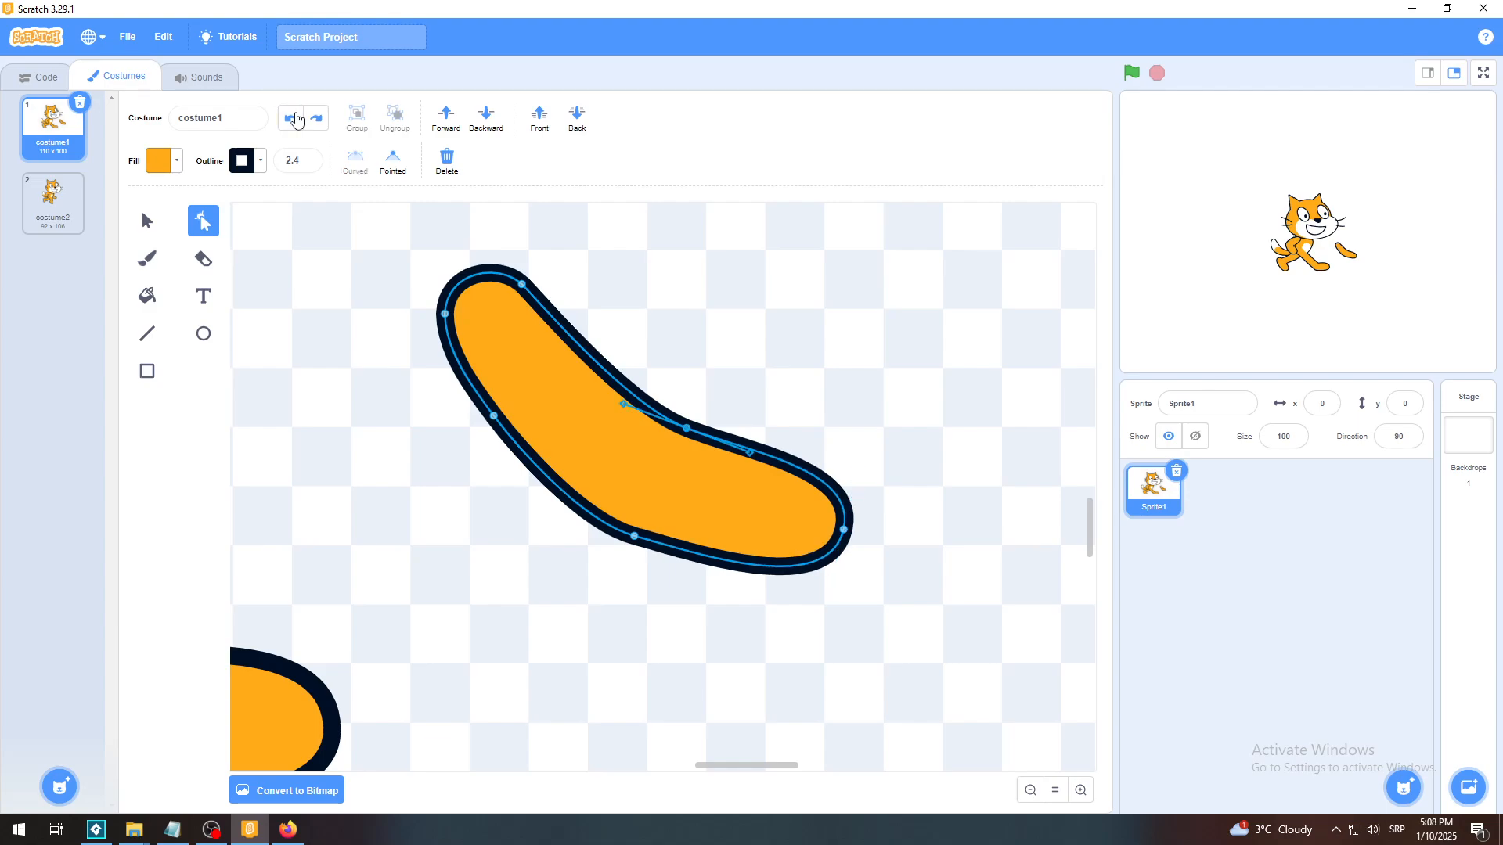
pyautogui.click(296, 118)
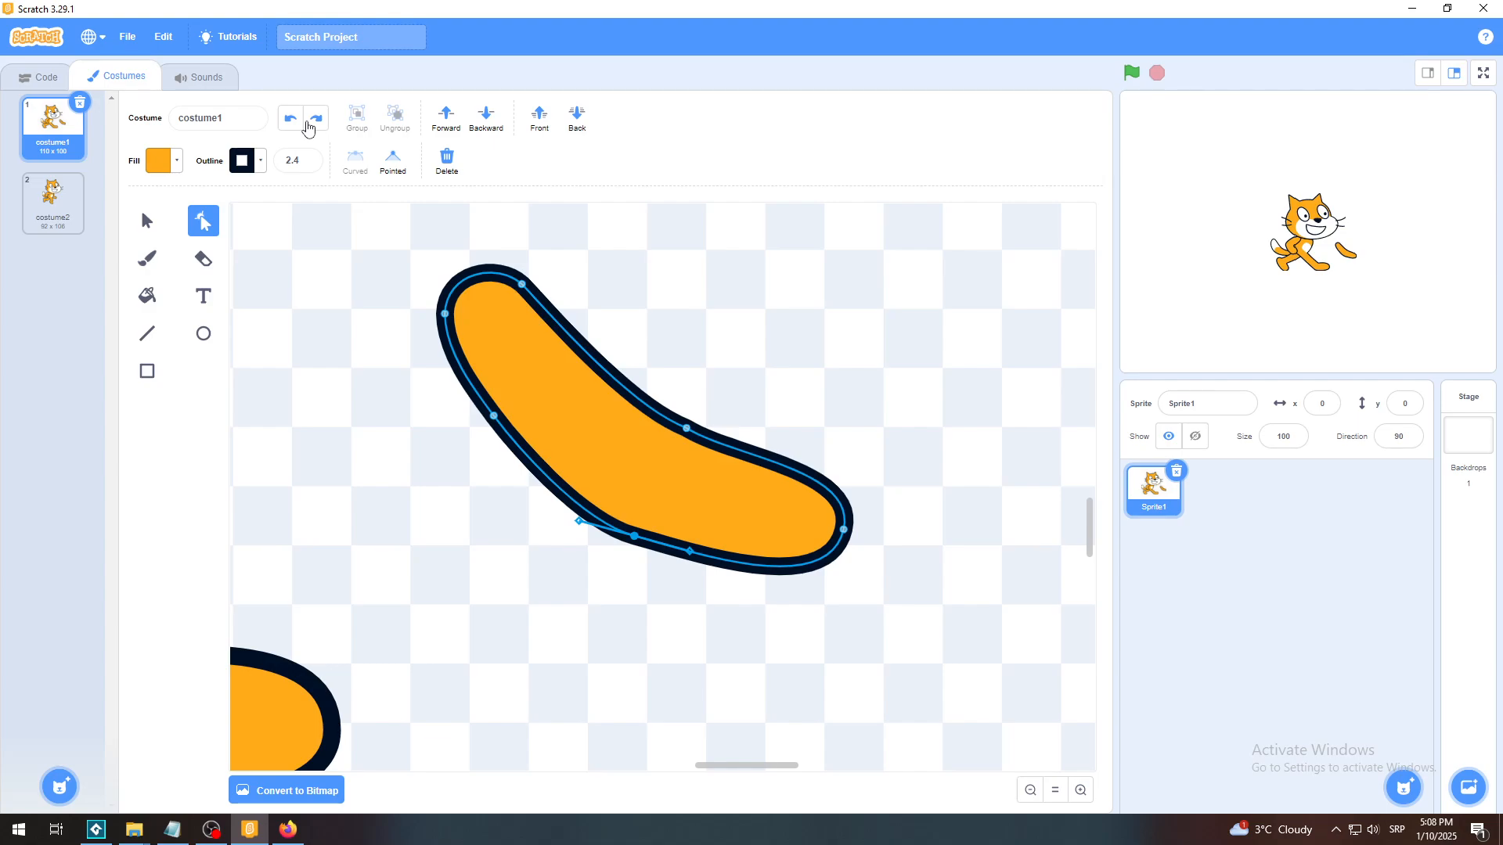
# Move the detached front arm back onto the cat's body at the shoulder and deselect it.
pyautogui.click(380, 235)
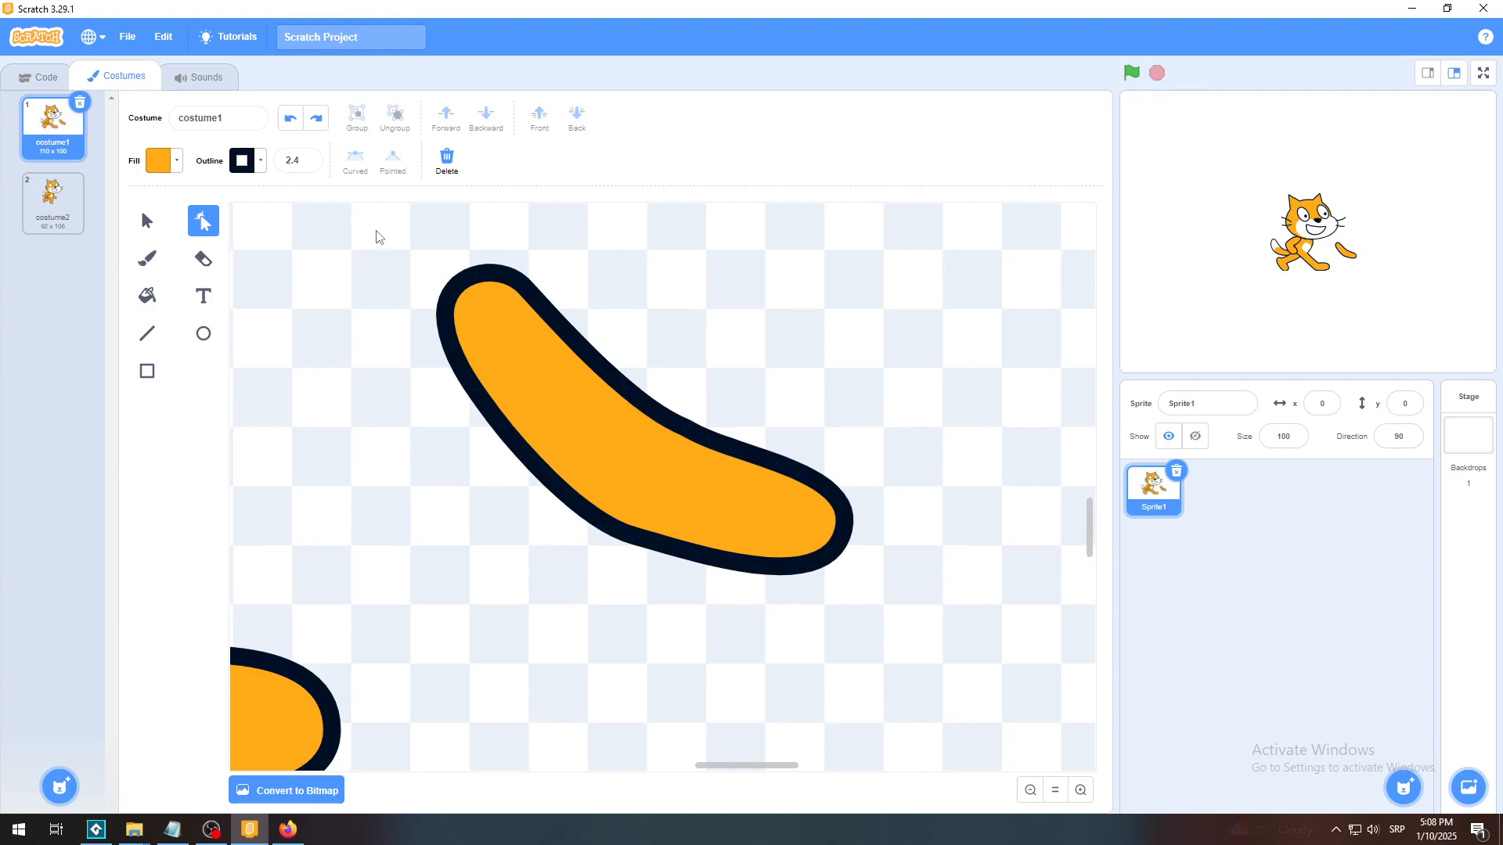
pyautogui.click(631, 539)
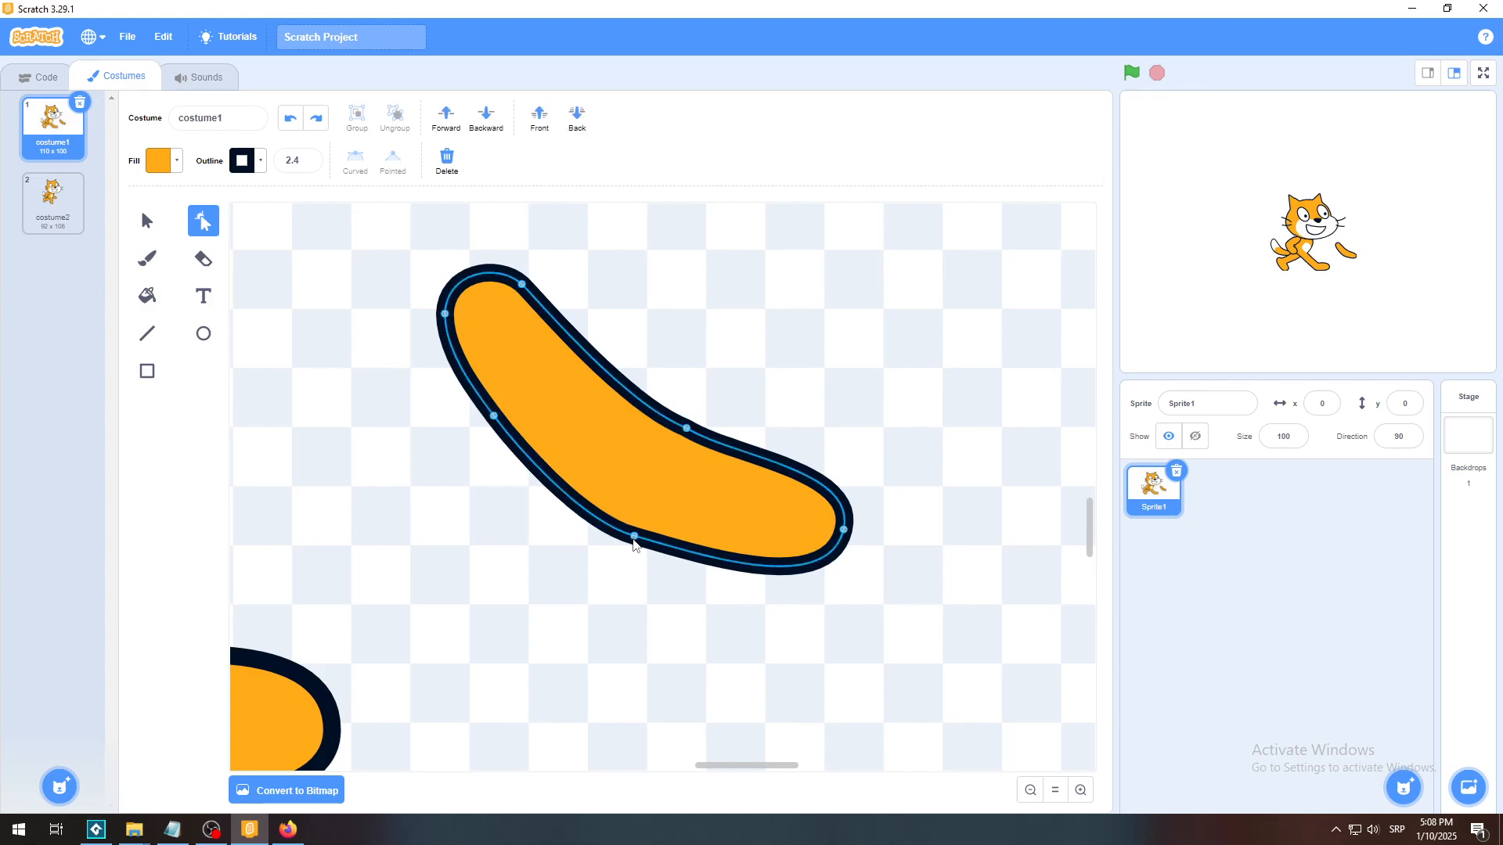
pyautogui.click(634, 537)
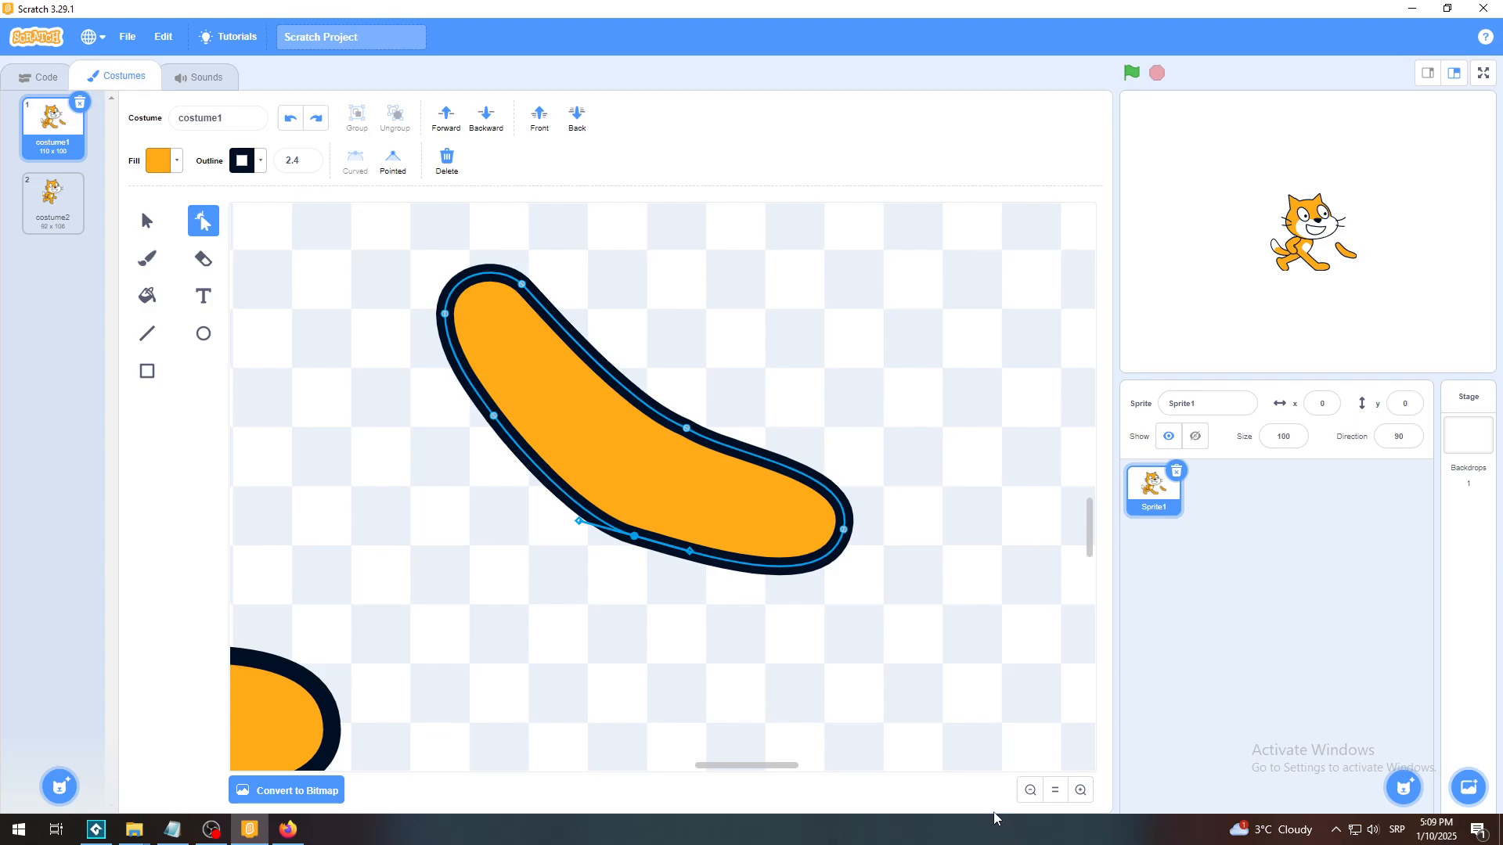
pyautogui.click(146, 221)
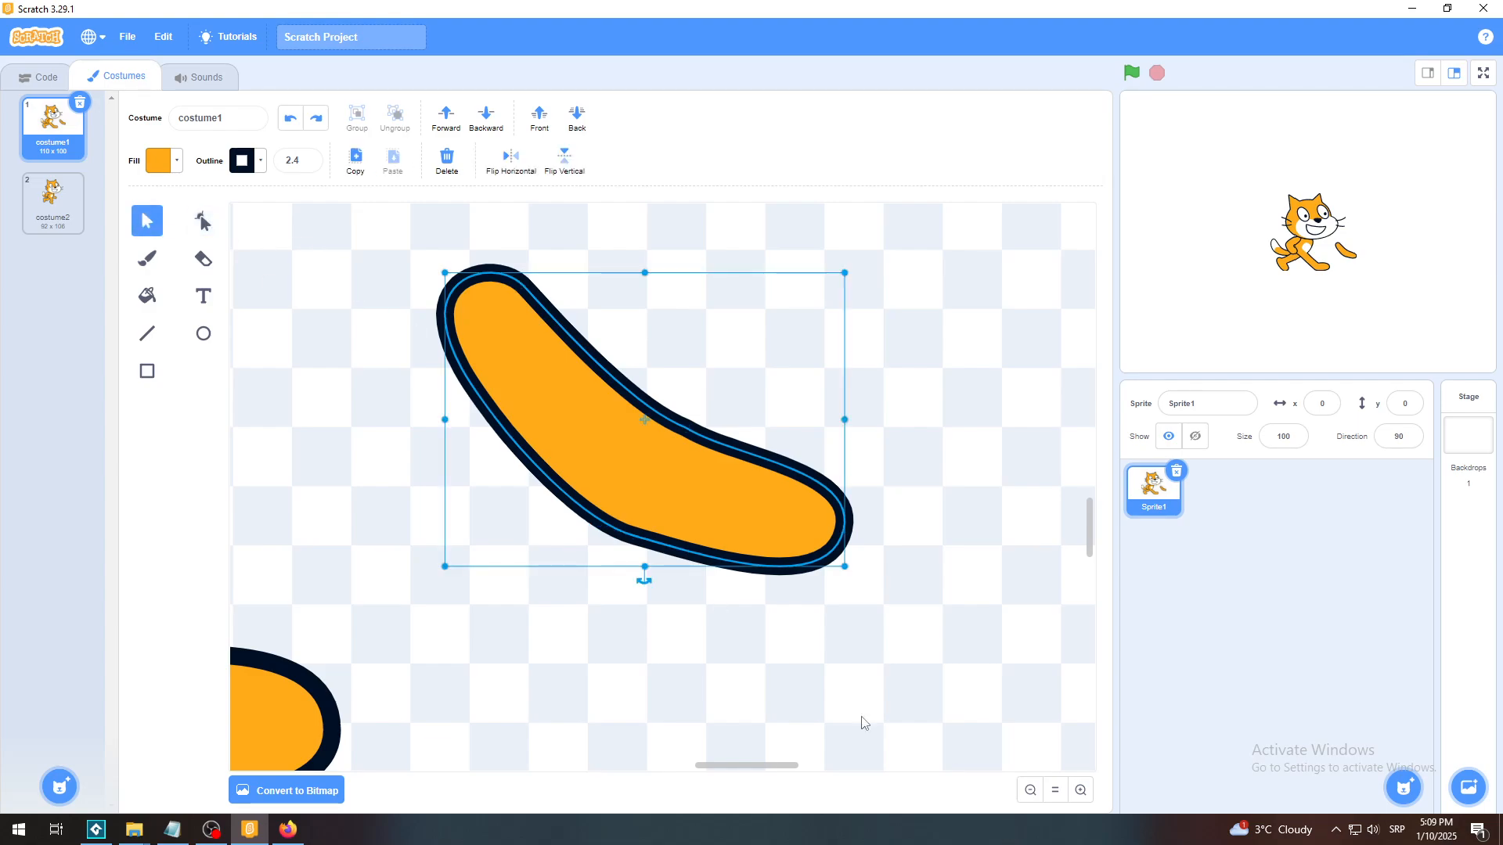
pyautogui.click(1030, 790)
pyautogui.click(1030, 789)
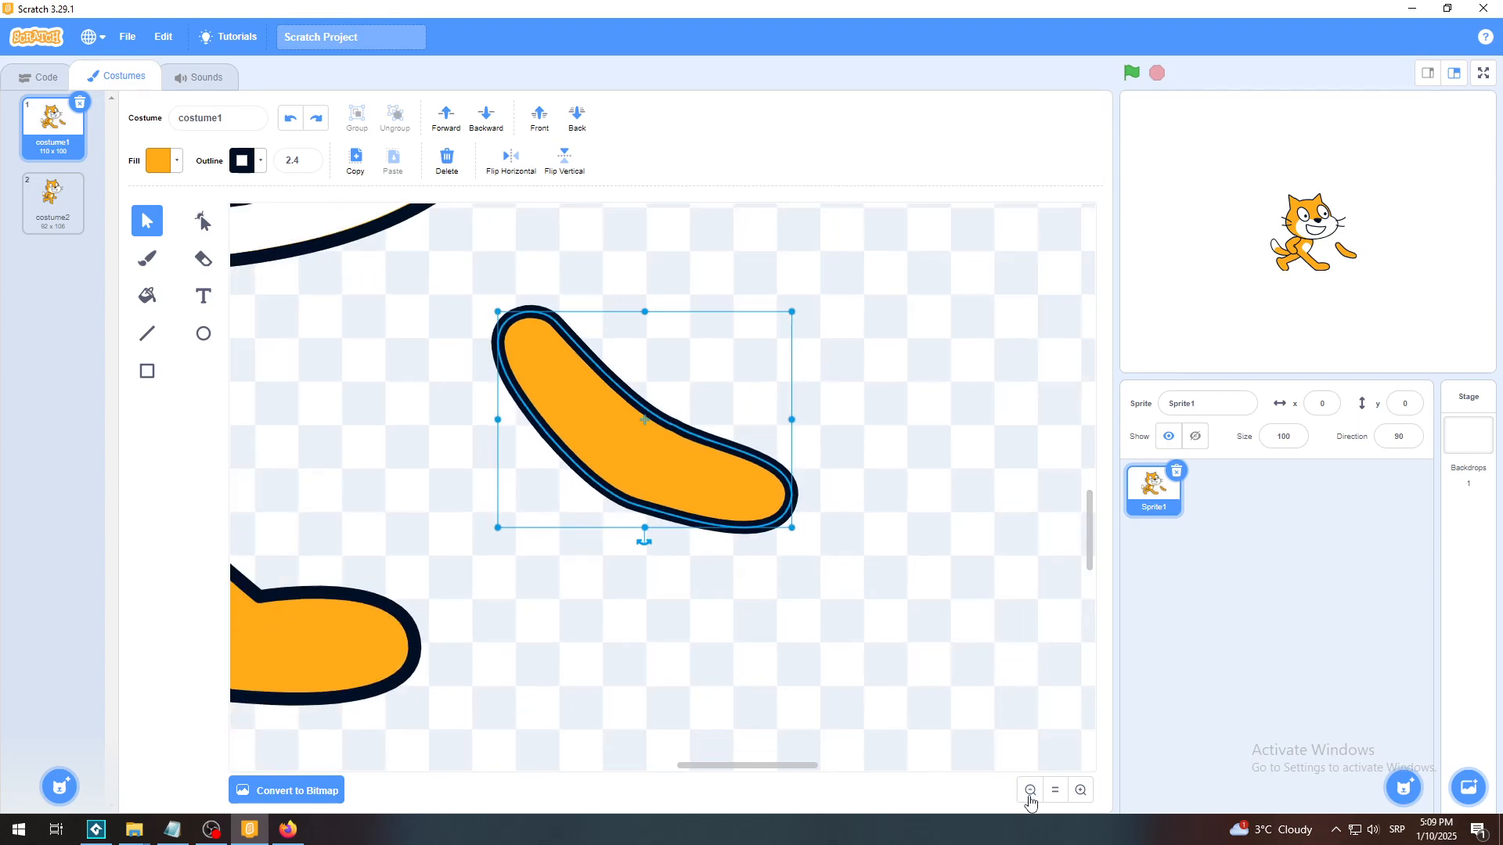
pyautogui.click(1030, 789)
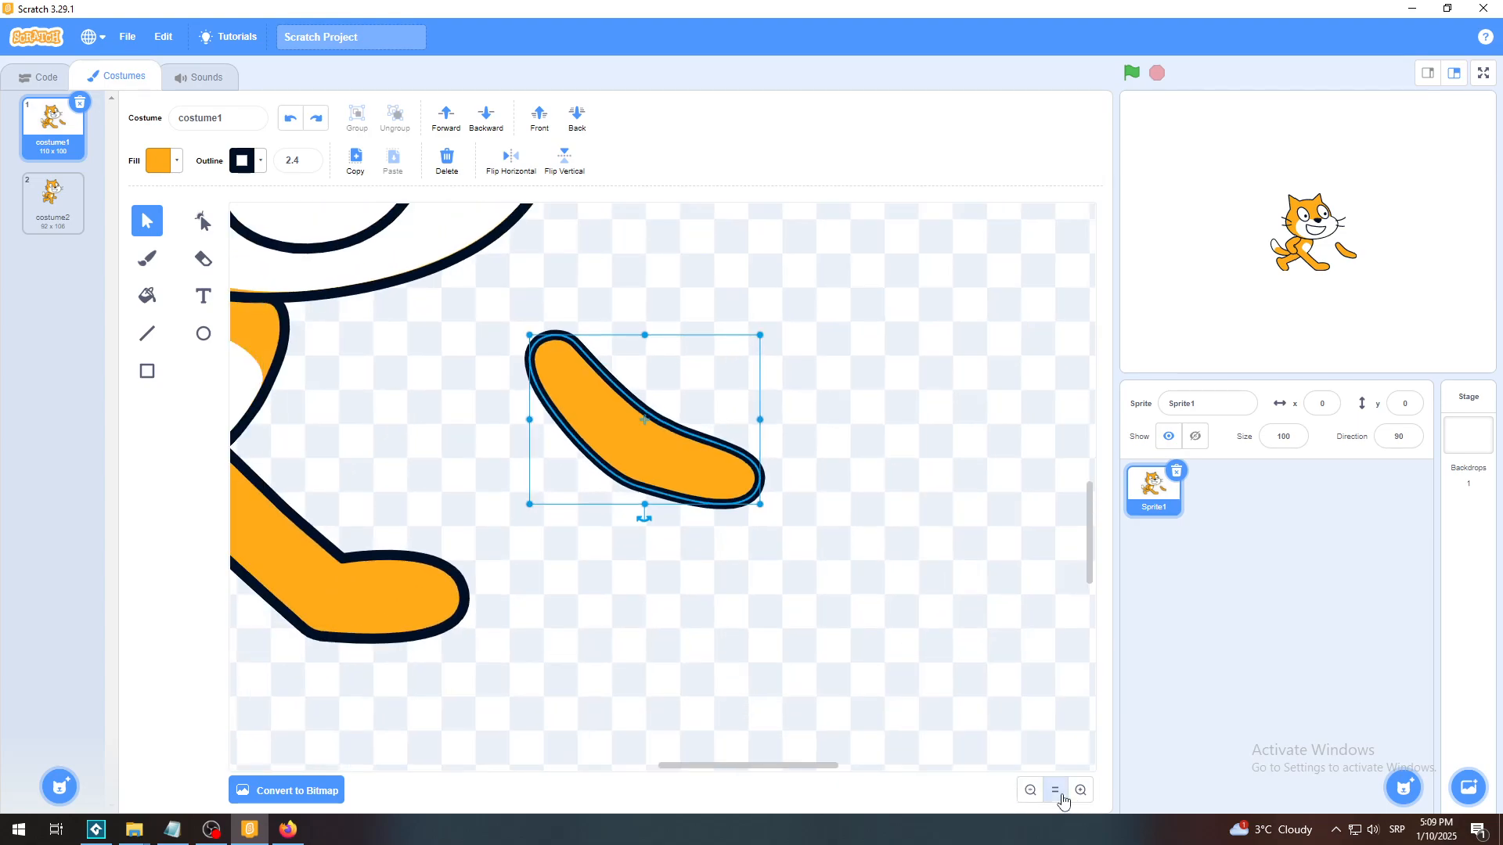
pyautogui.click(1055, 791)
pyautogui.click(1080, 791)
pyautogui.click(1080, 790)
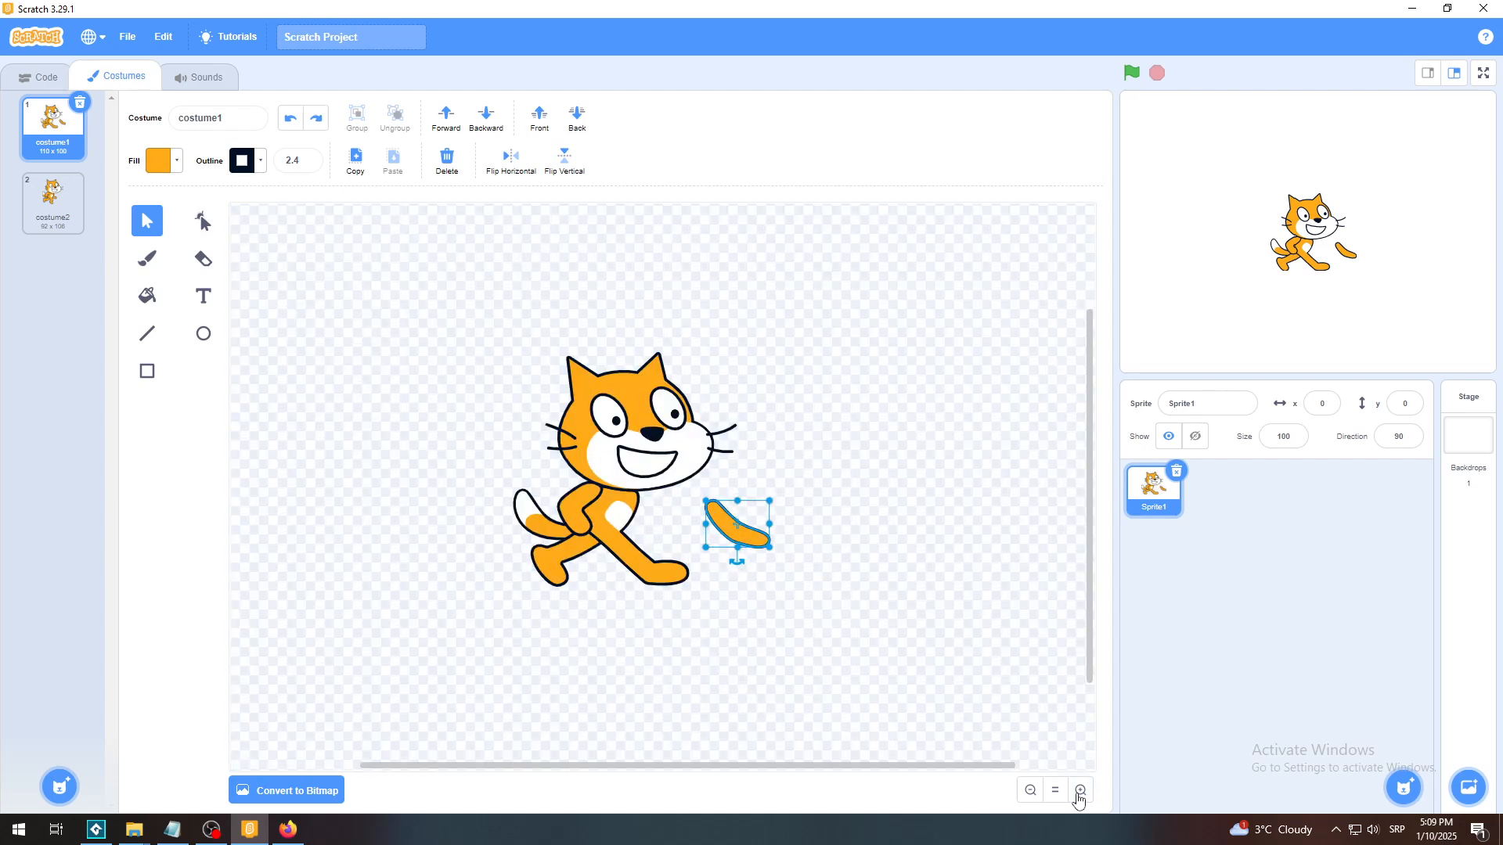
pyautogui.click(1080, 791)
pyautogui.moveTo(753, 539); pyautogui.dragTo(639, 522)
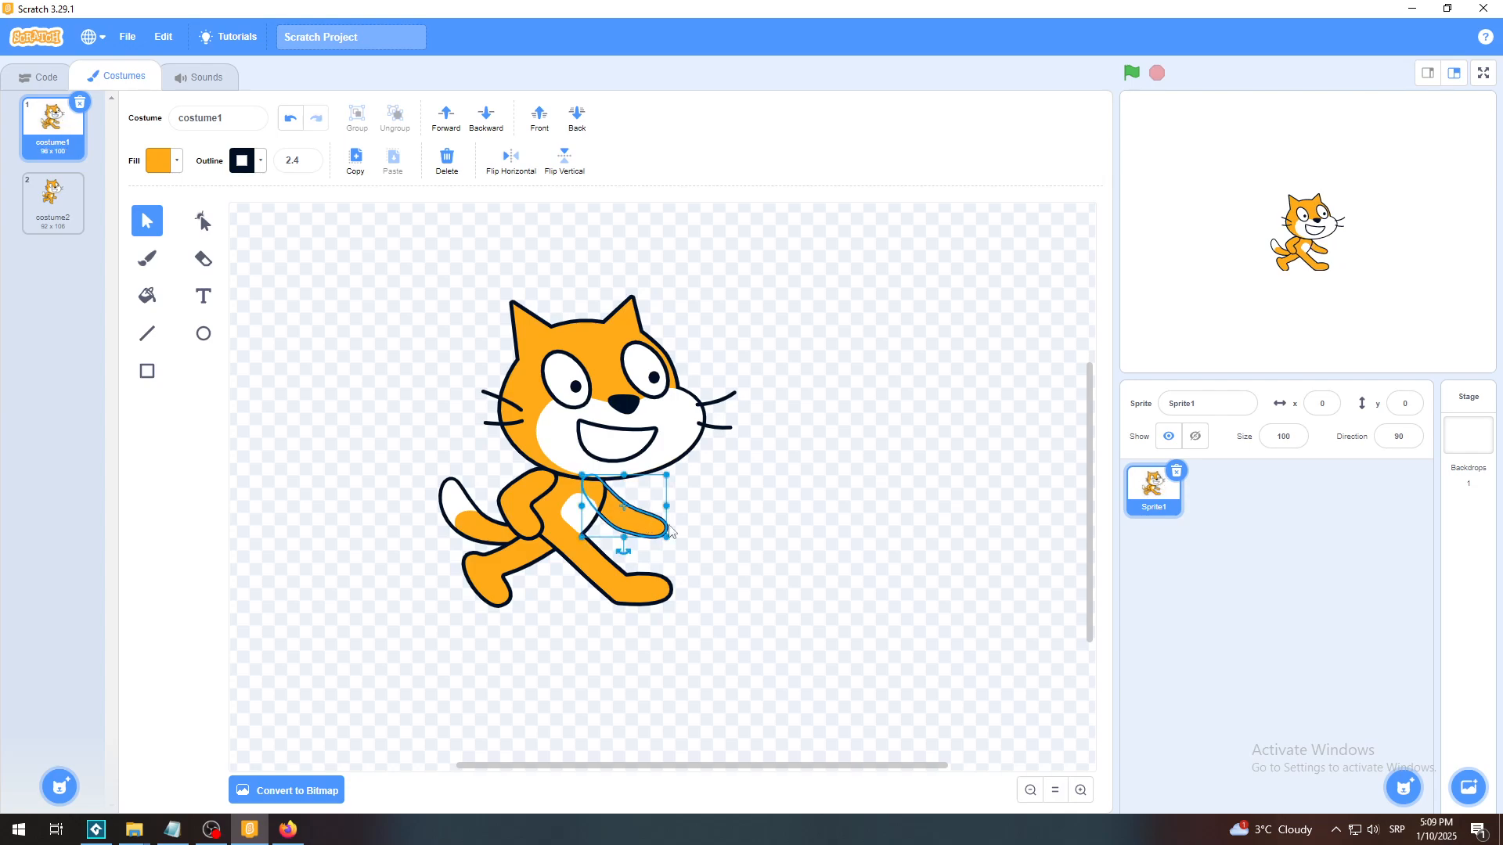
pyautogui.click(793, 545)
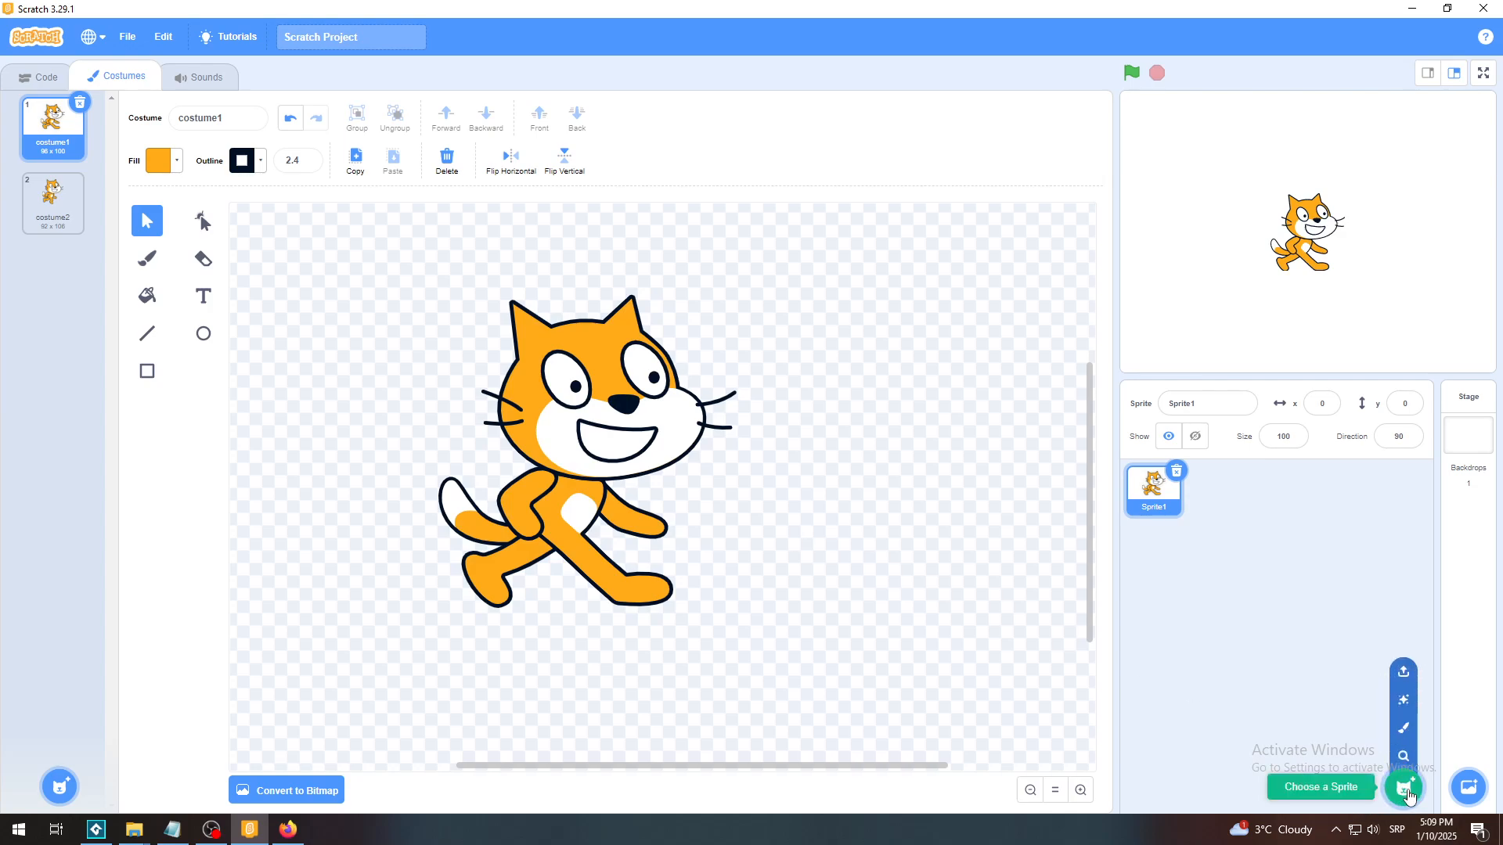
# Add the Rocketship sprite from the sprite library.
pyautogui.click(1403, 787)
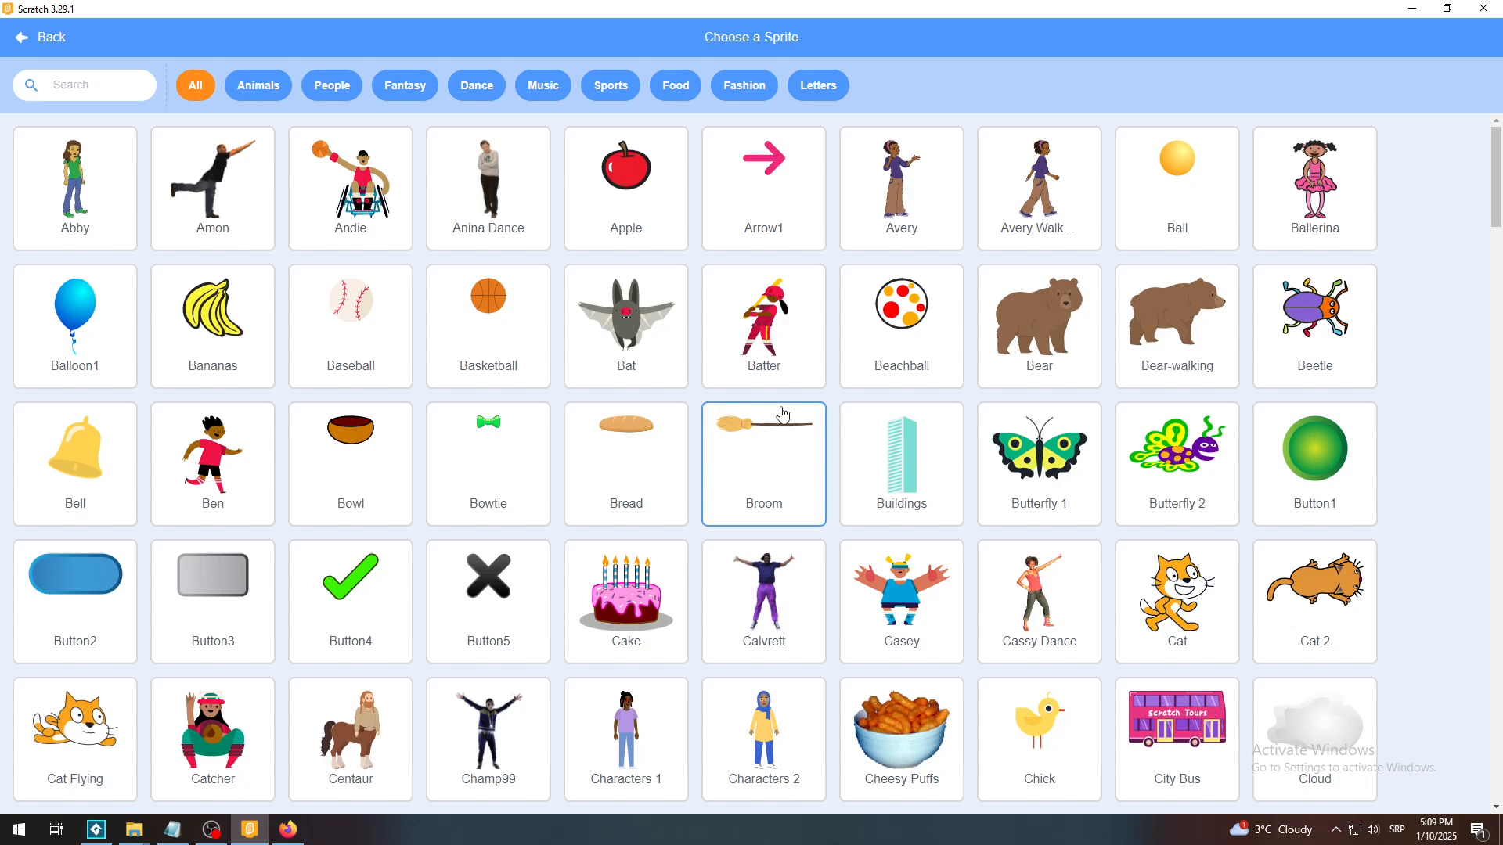
pyautogui.moveTo(1499, 215); pyautogui.dragTo(1500, 546)
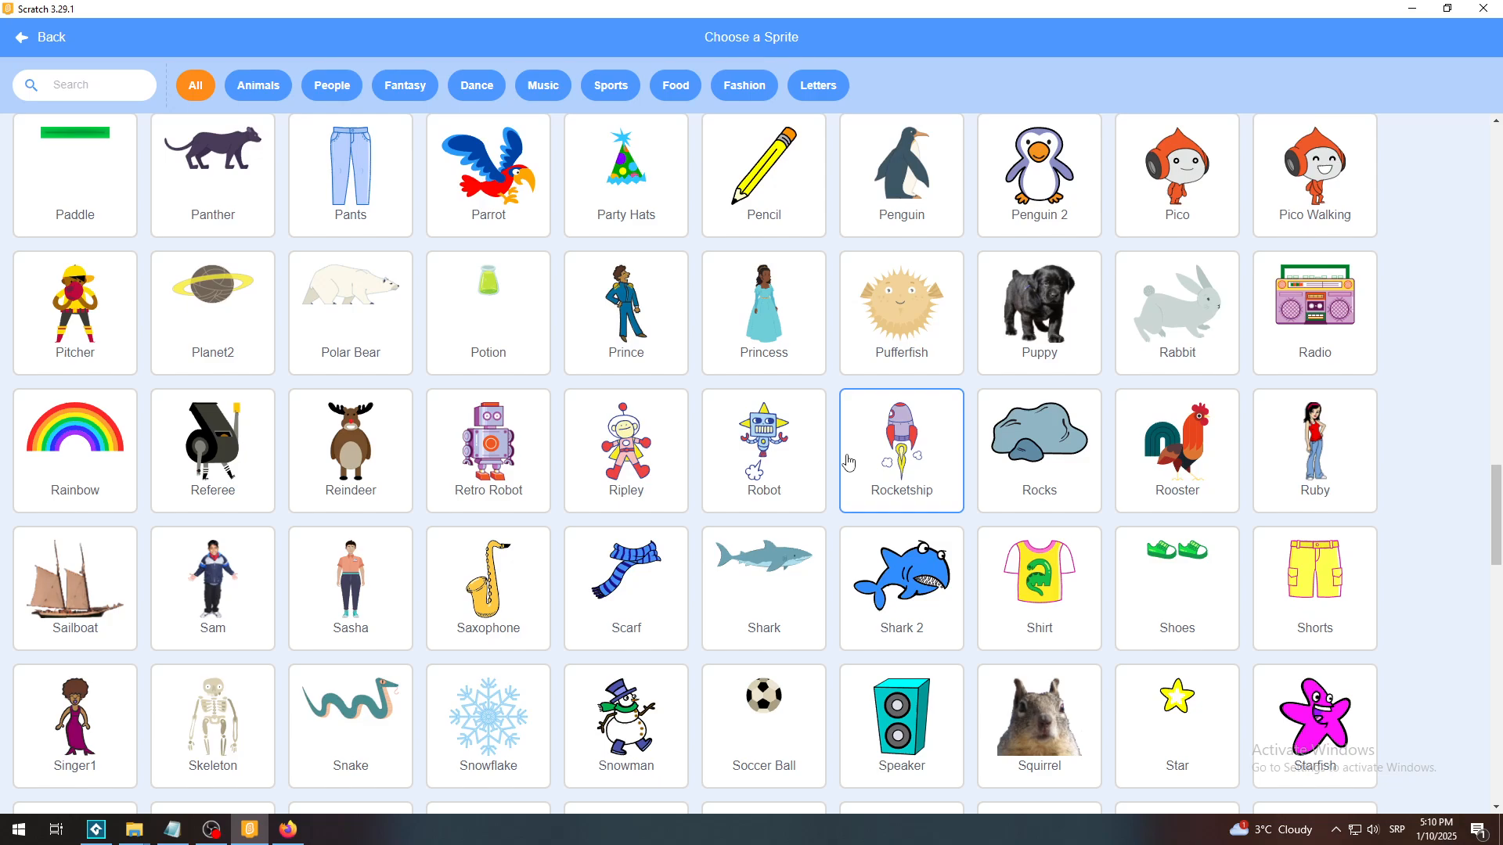
pyautogui.click(892, 434)
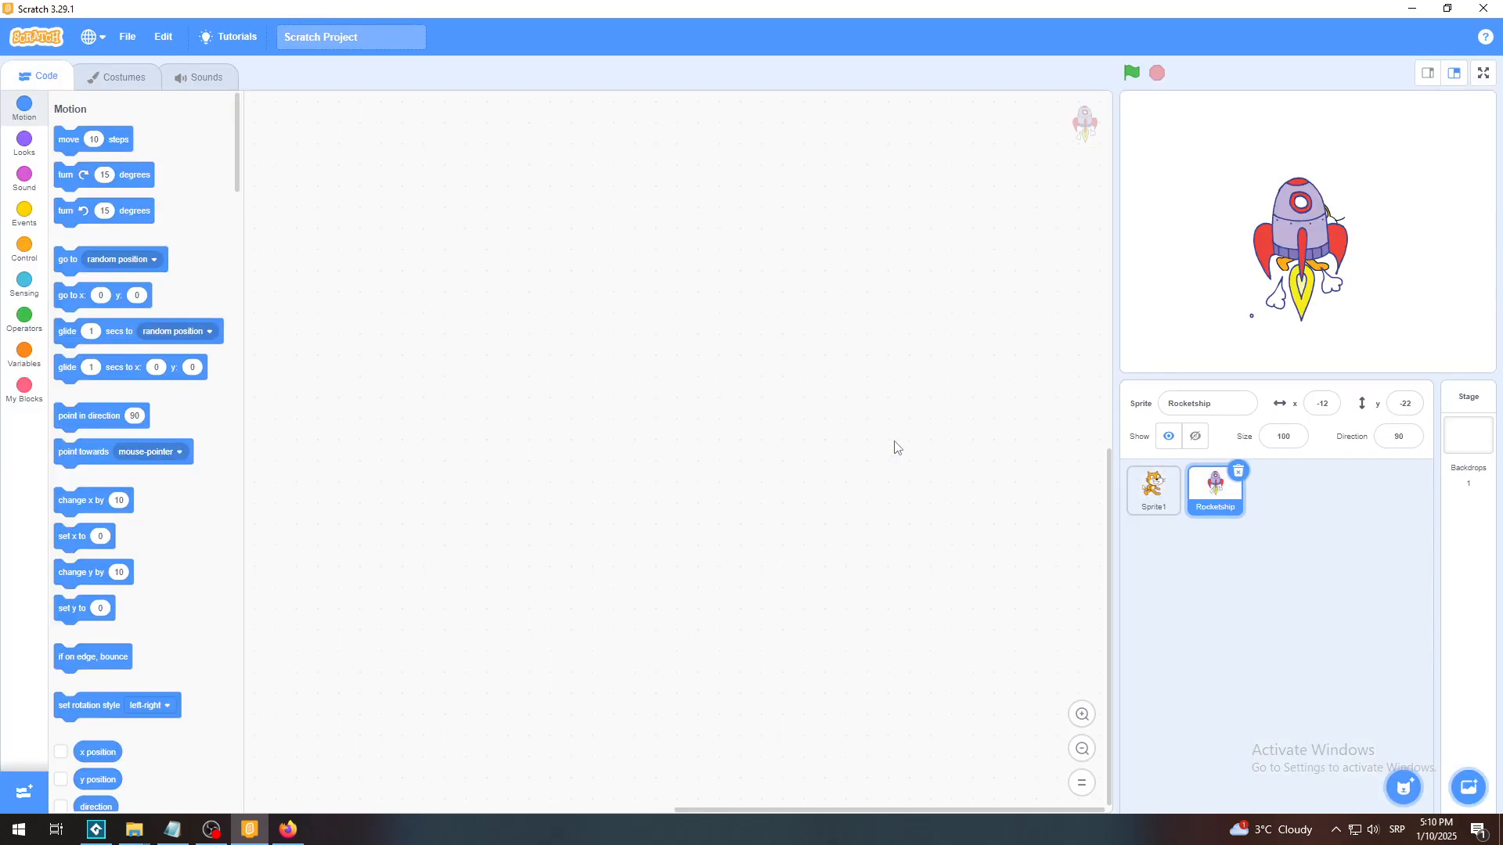
# Open the rocketship-a costume and examine the reshape points of the rocket's upper body section.
pyautogui.click(122, 77)
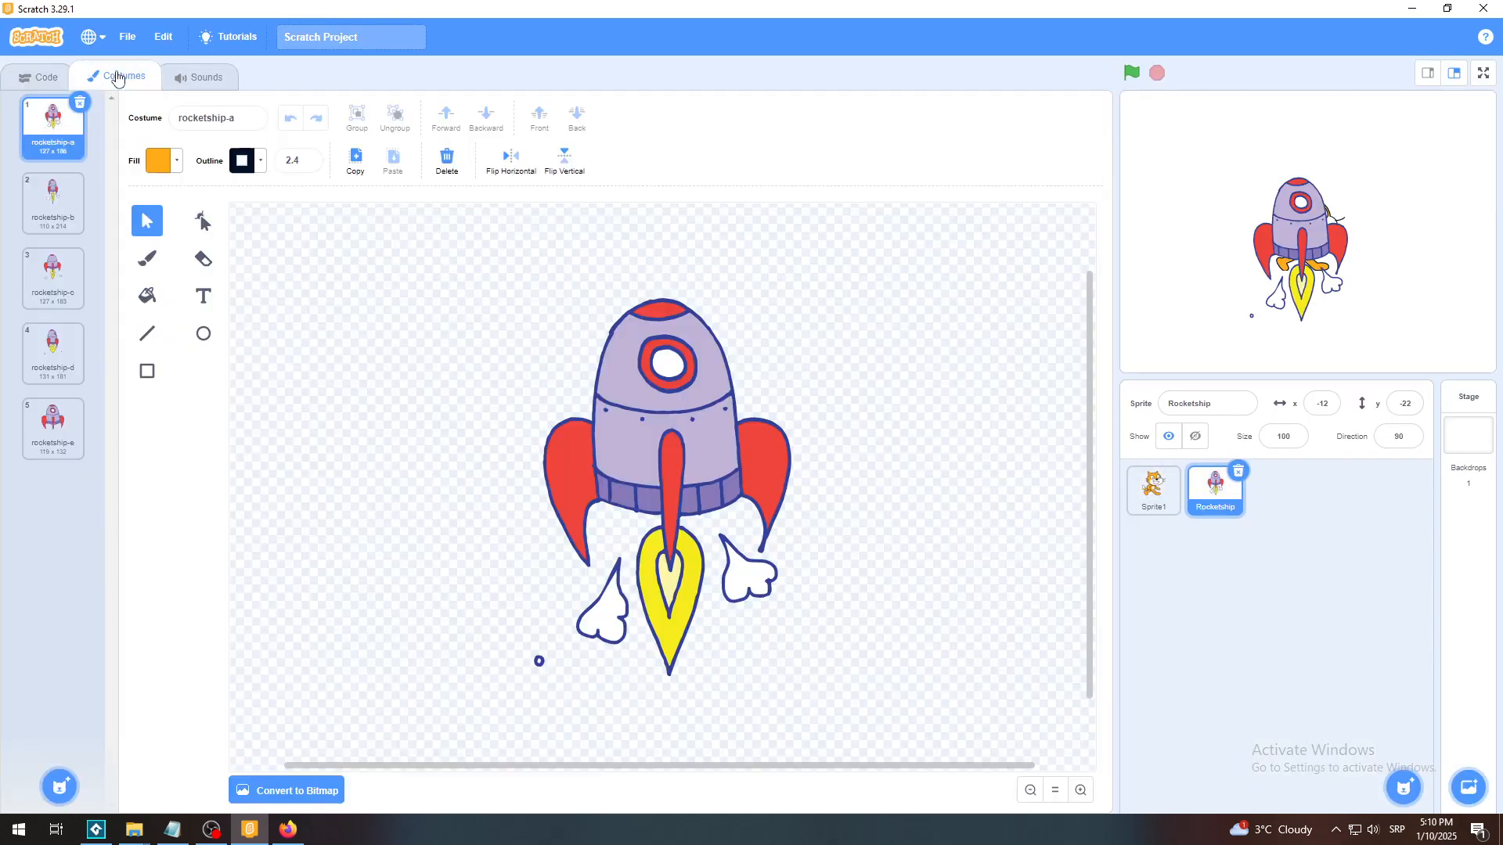
pyautogui.click(1080, 791)
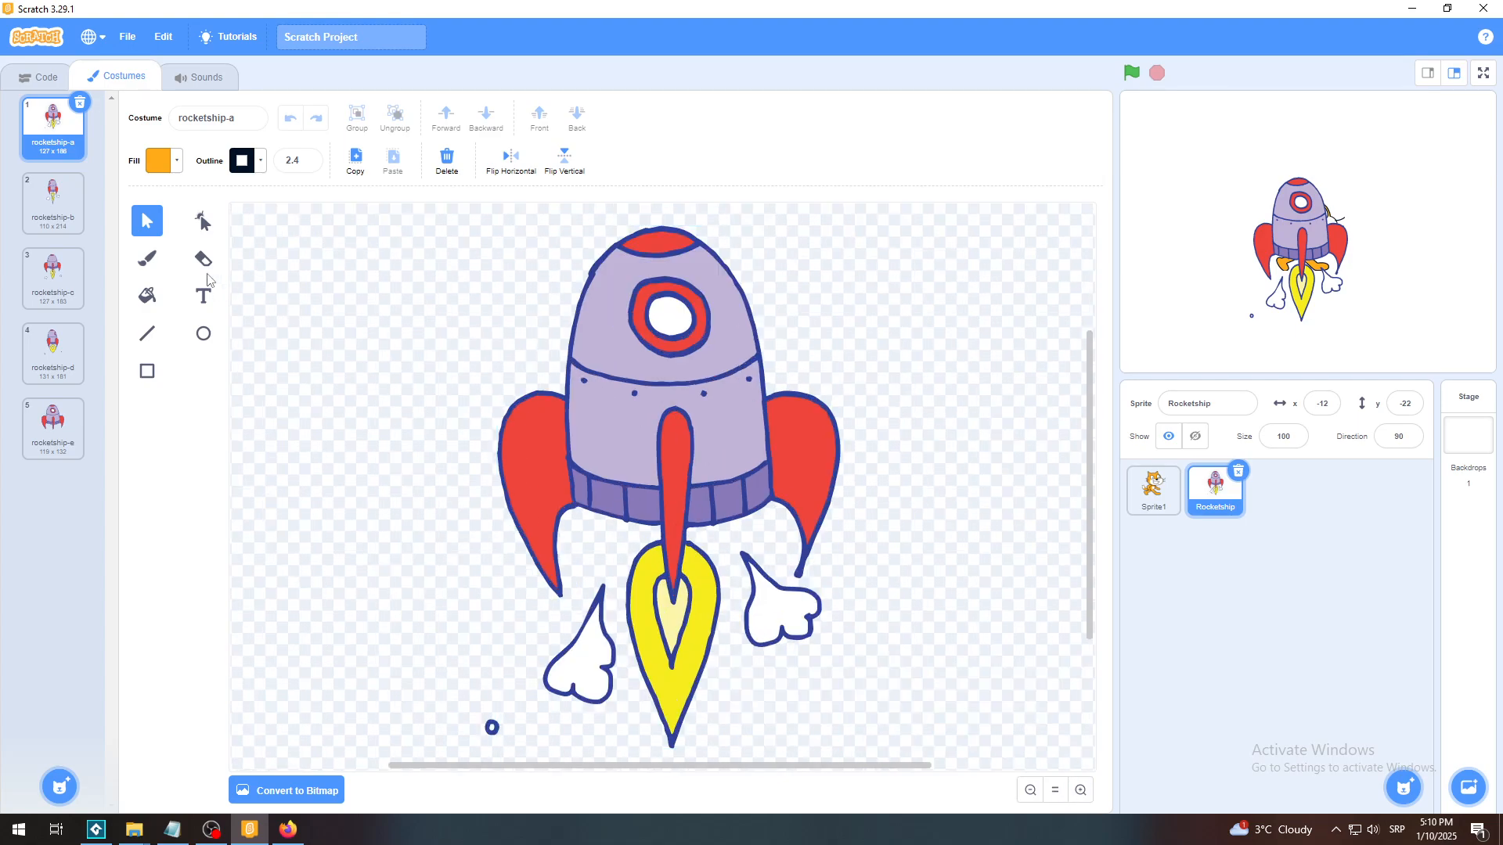
pyautogui.click(201, 227)
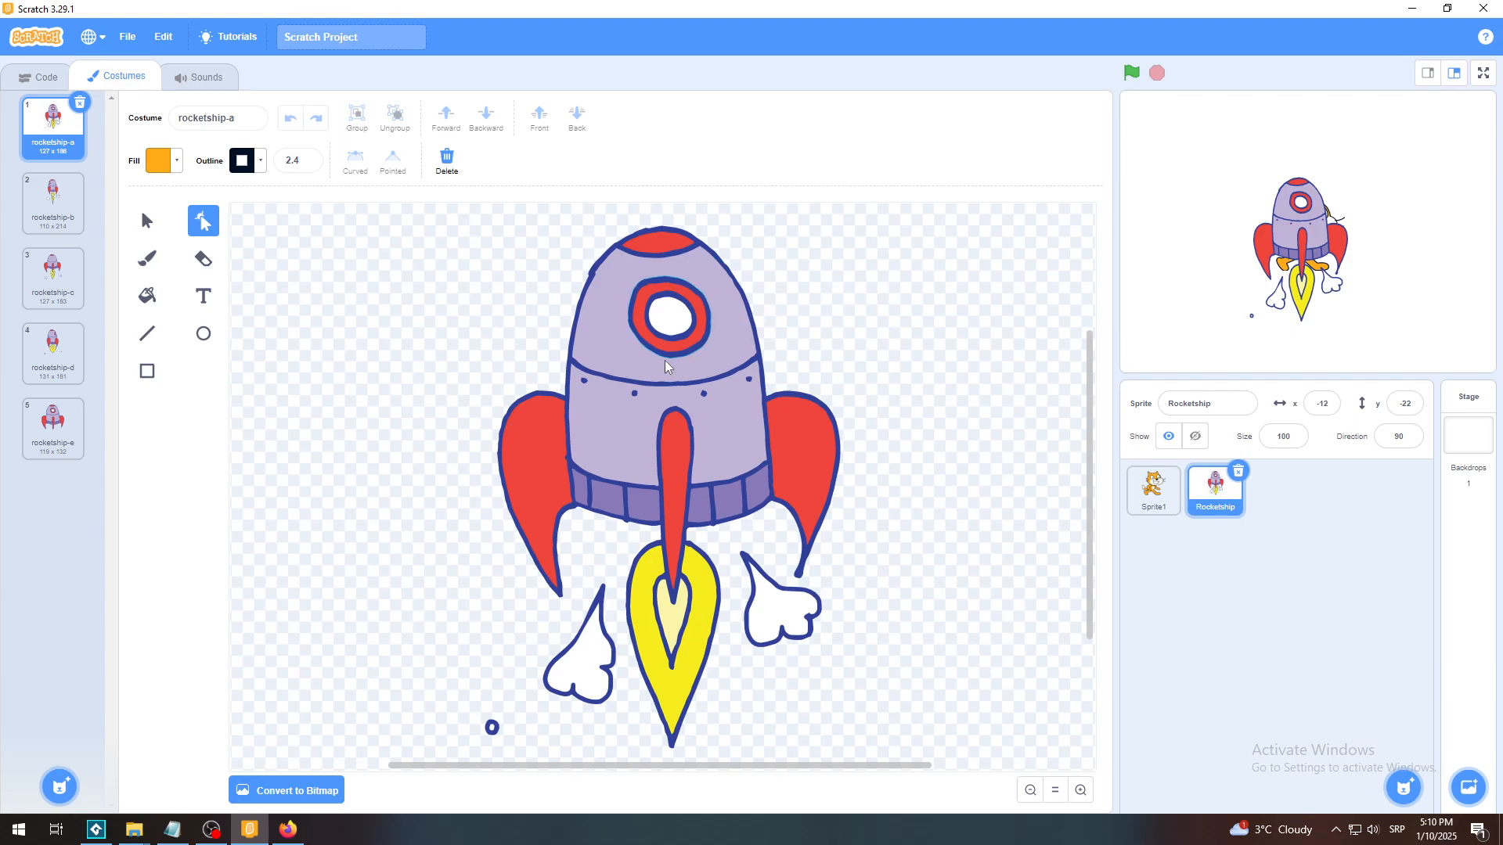
pyautogui.click(744, 363)
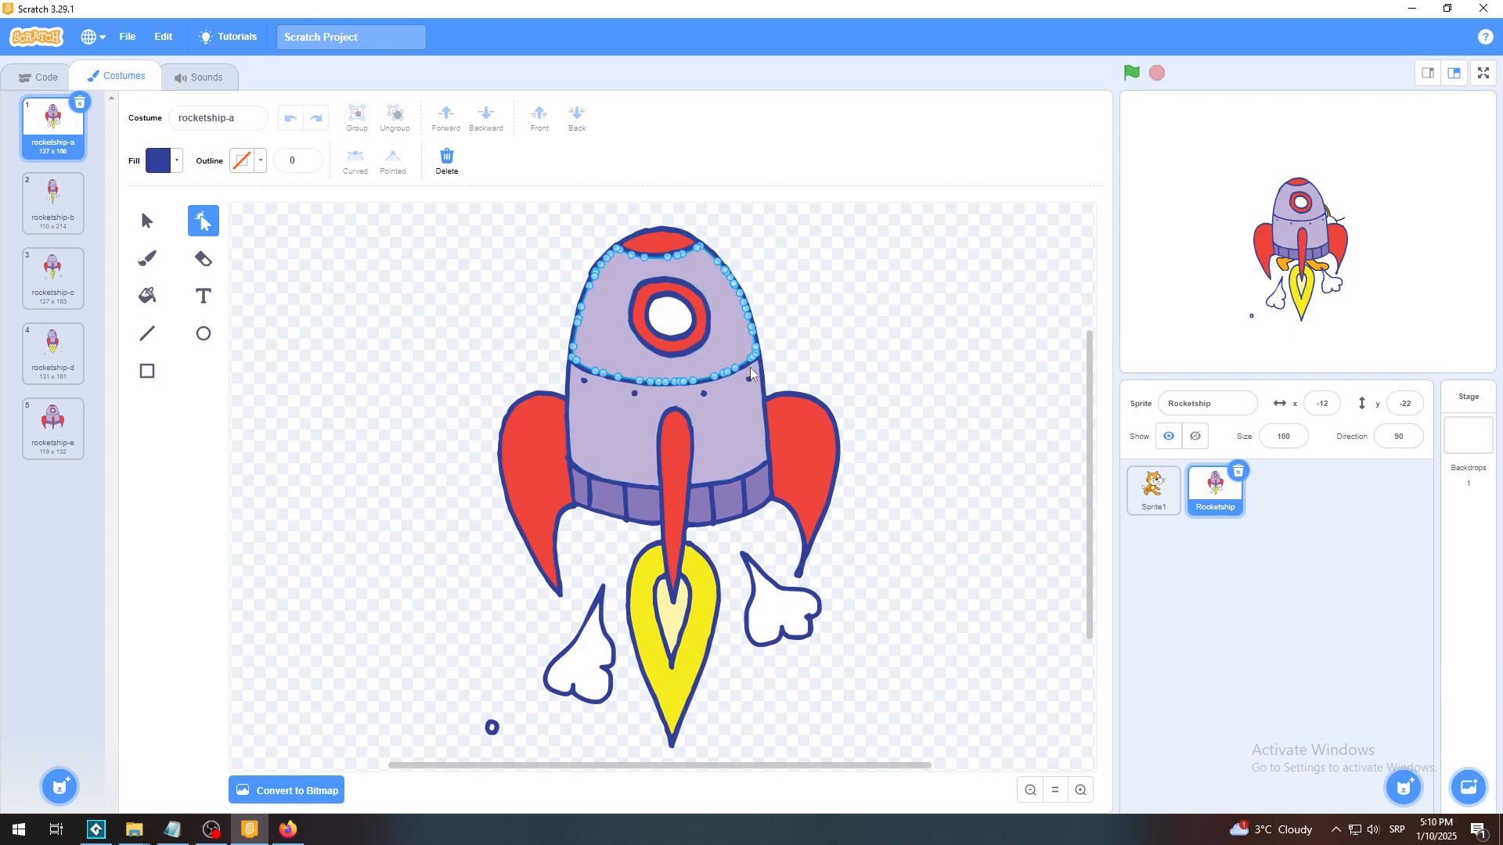
pyautogui.click(366, 296)
# Ungroup the main rocket drawing in rocketship-a.
pyautogui.click(154, 227)
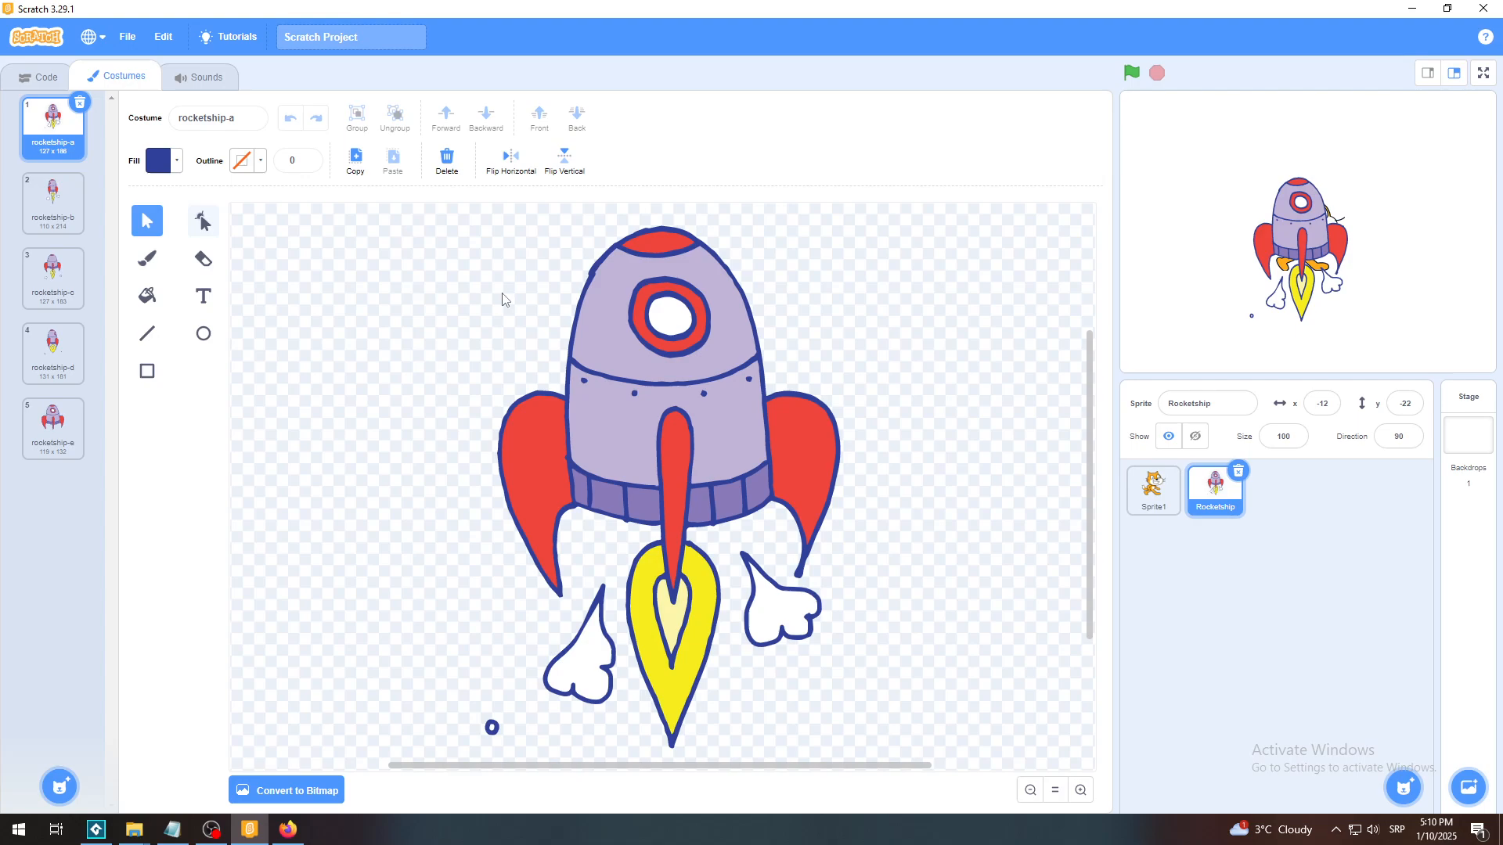
pyautogui.click(684, 326)
pyautogui.click(396, 126)
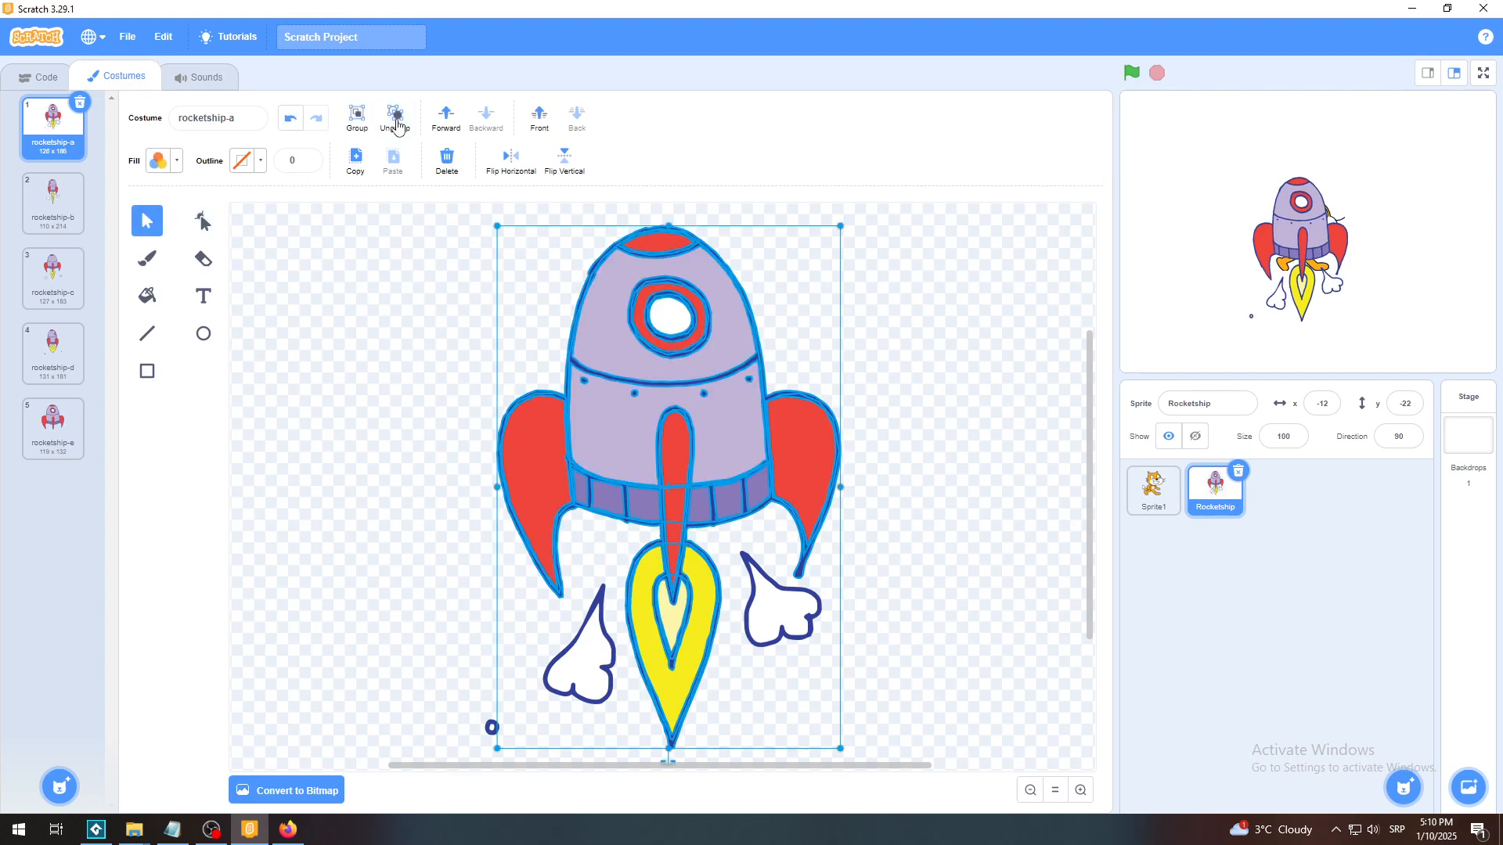
# Select the rocket's light purple body as a separate piece, and deselect it again.
pyautogui.click(388, 258)
pyautogui.click(714, 363)
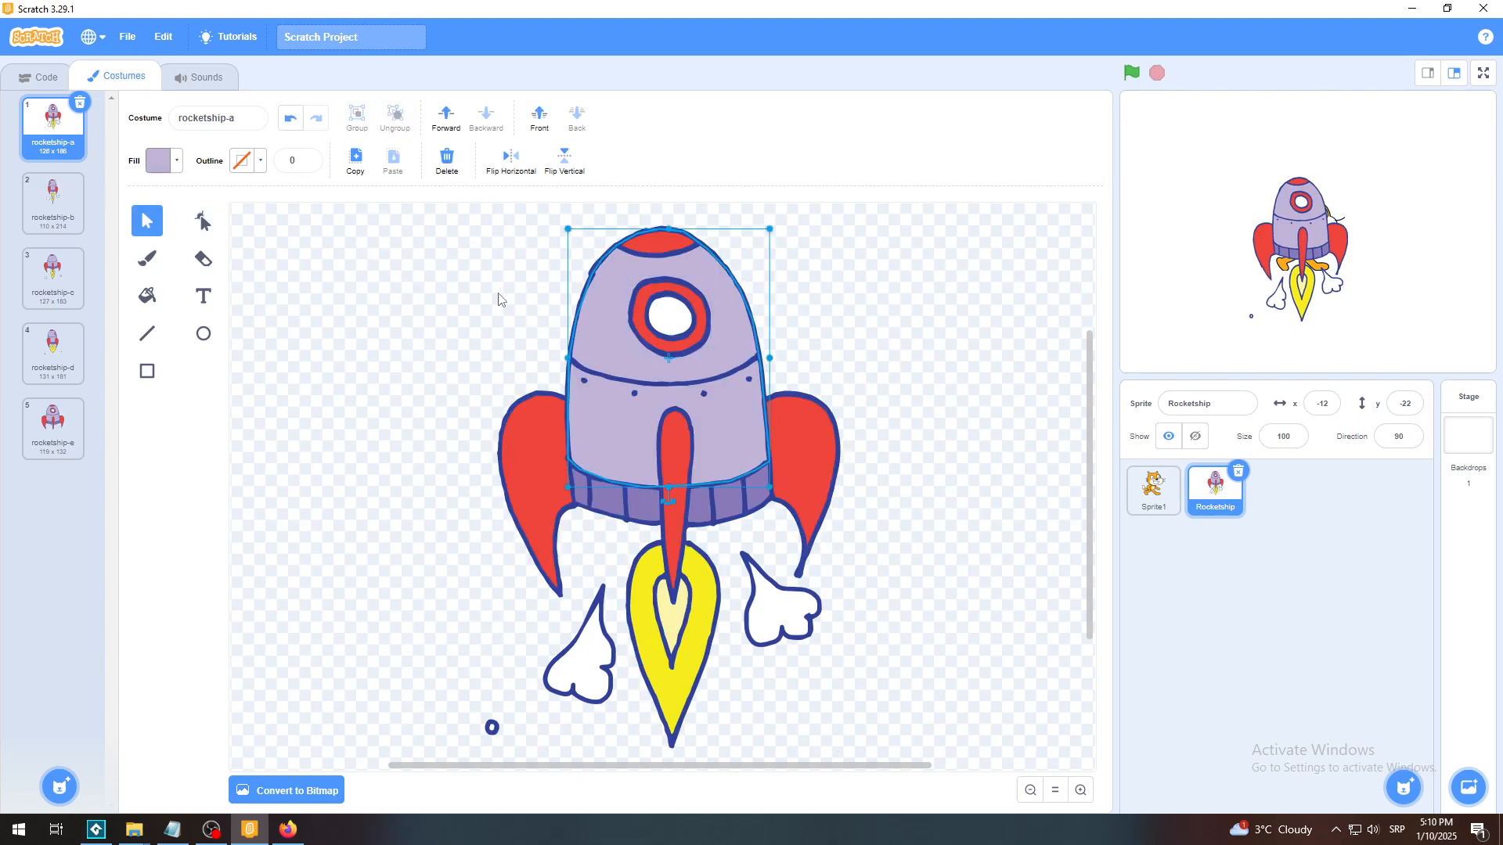
pyautogui.click(462, 280)
# Select the whole rocket with the Reshape tool and examine the points of its pieces up close.
pyautogui.click(205, 224)
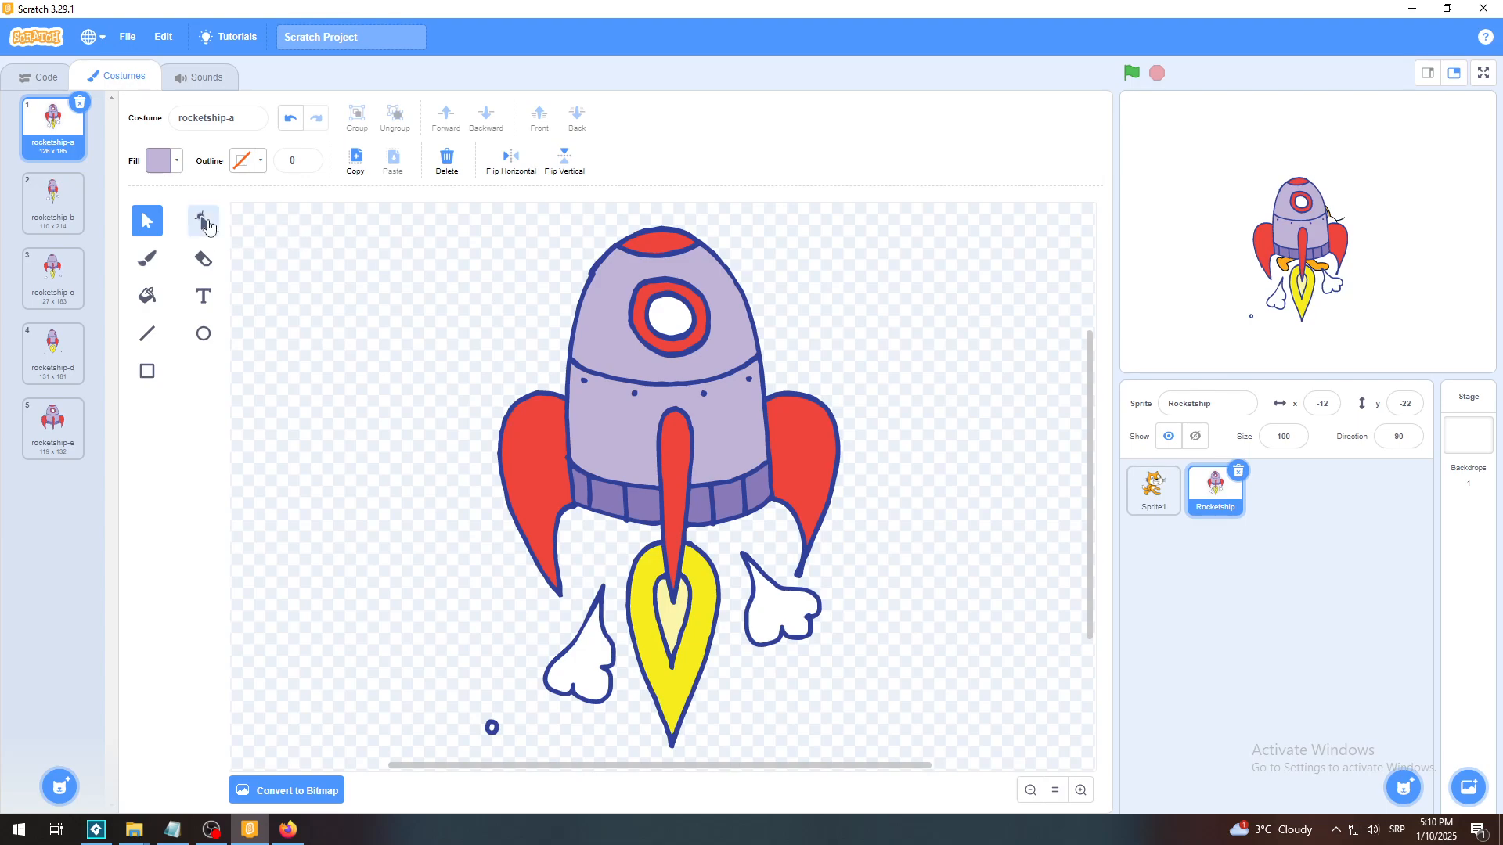
pyautogui.moveTo(528, 351); pyautogui.dragTo(911, 614)
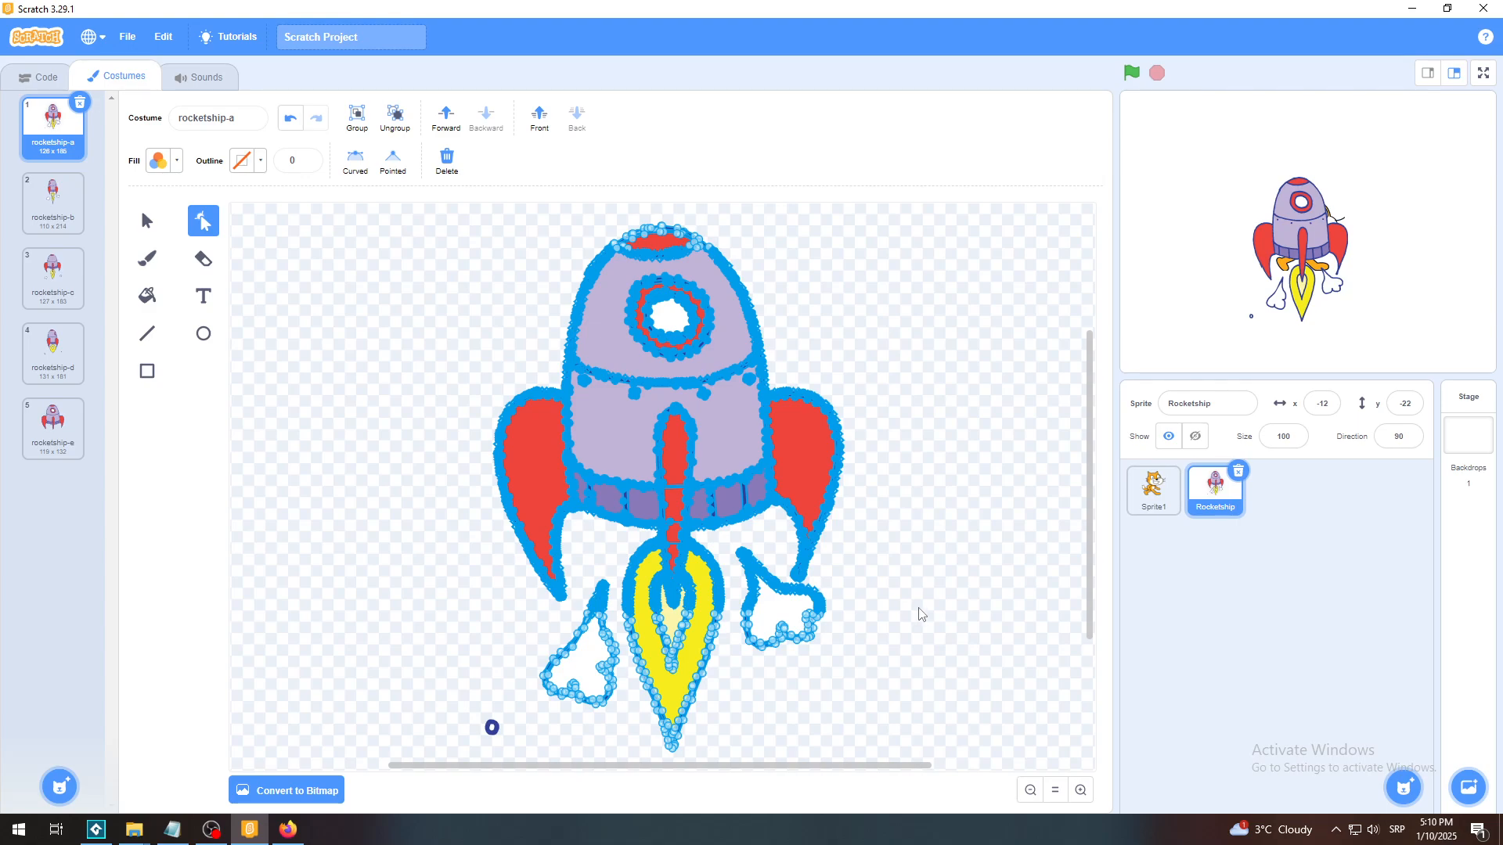
pyautogui.click(1031, 791)
pyautogui.click(1031, 790)
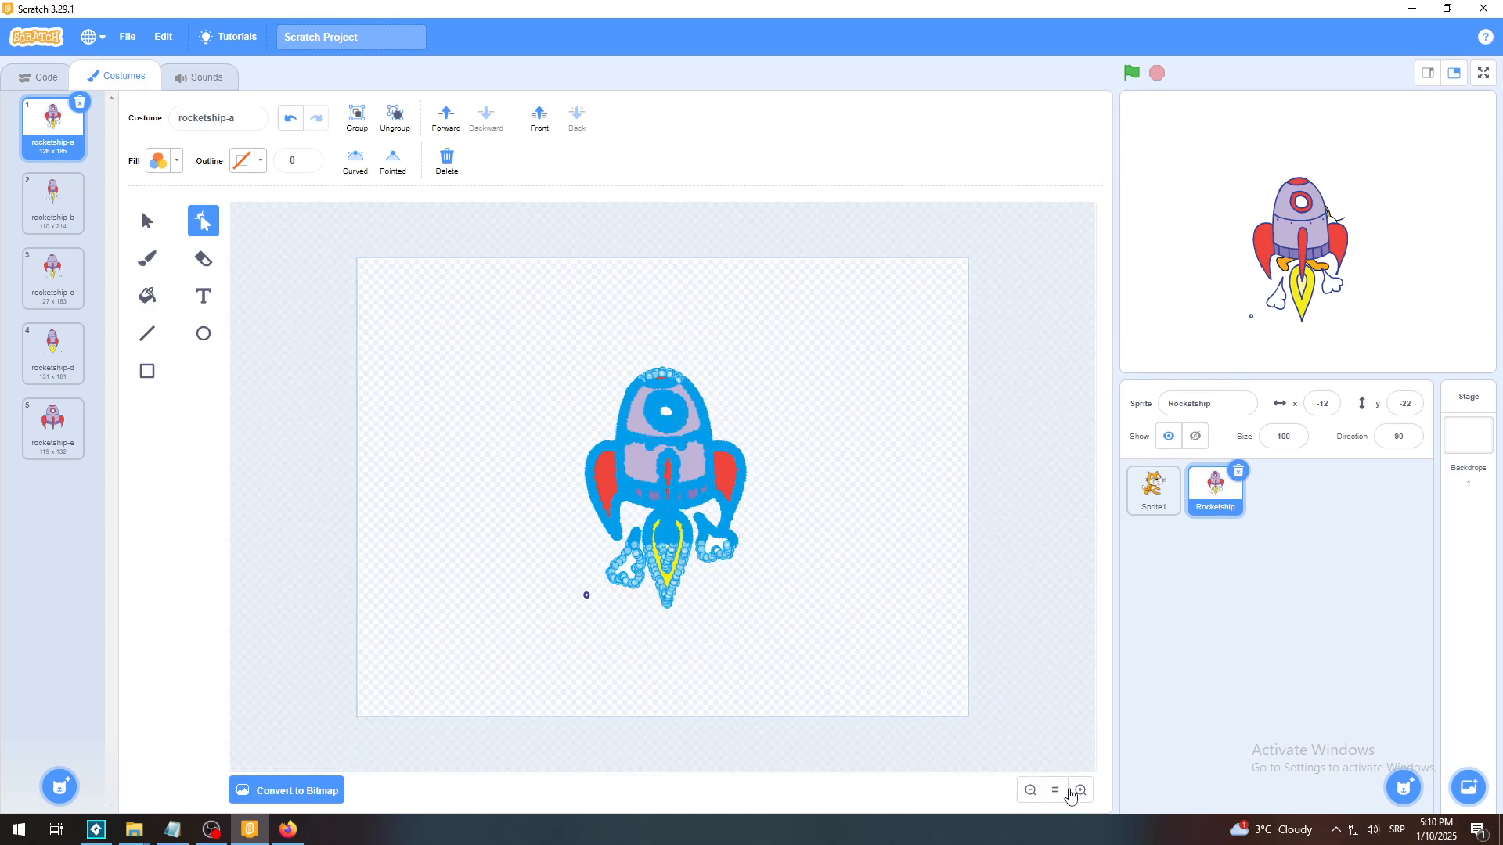
pyautogui.click(1080, 791)
pyautogui.click(1081, 790)
pyautogui.click(1080, 790)
pyautogui.click(1080, 791)
pyautogui.click(1081, 790)
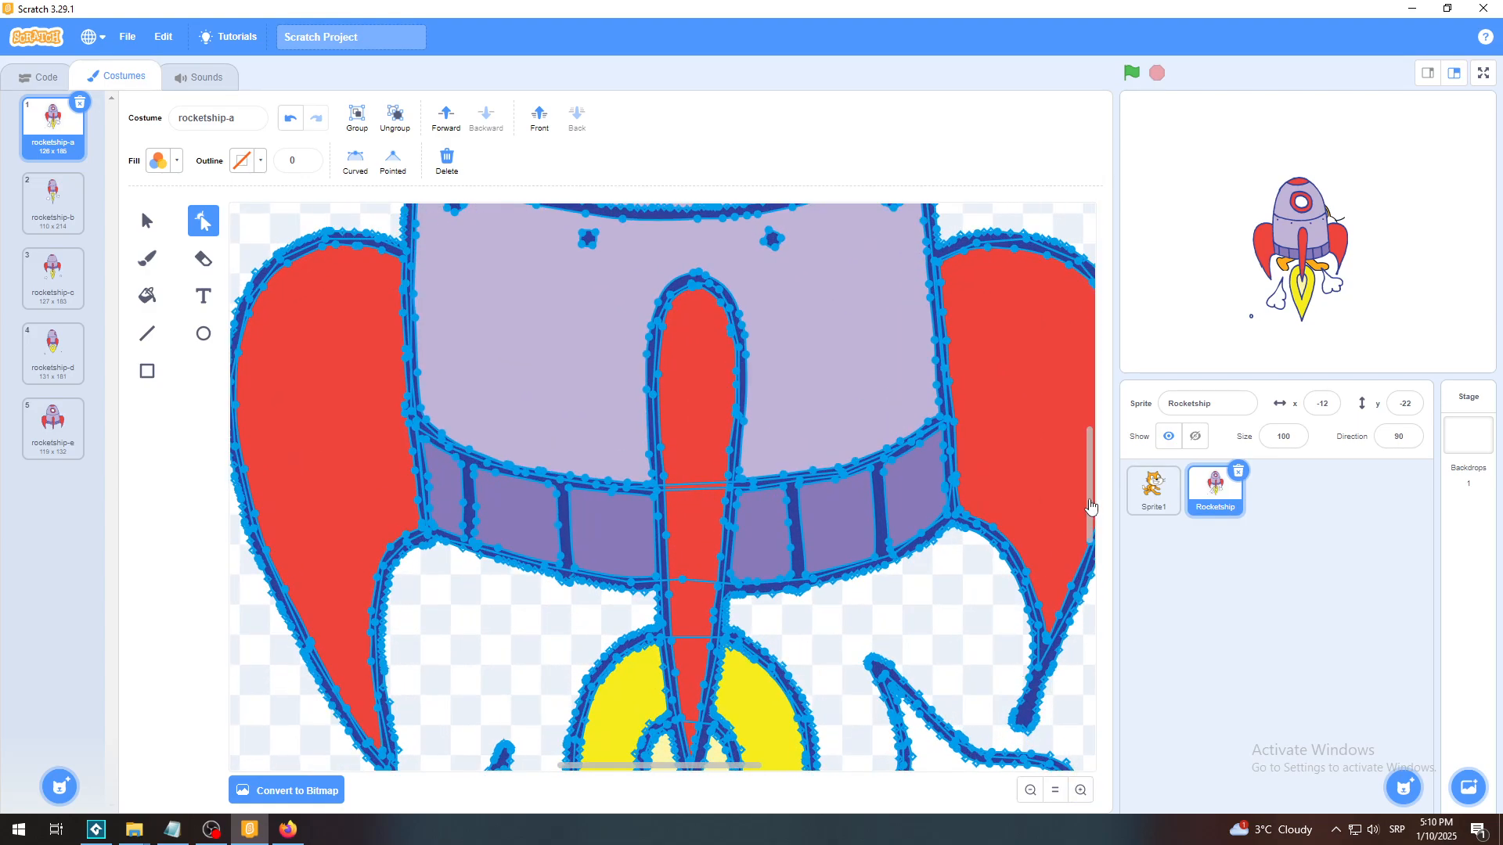
pyautogui.scroll(5, 1092, 481)
pyautogui.scroll(-4, 1098, 452)
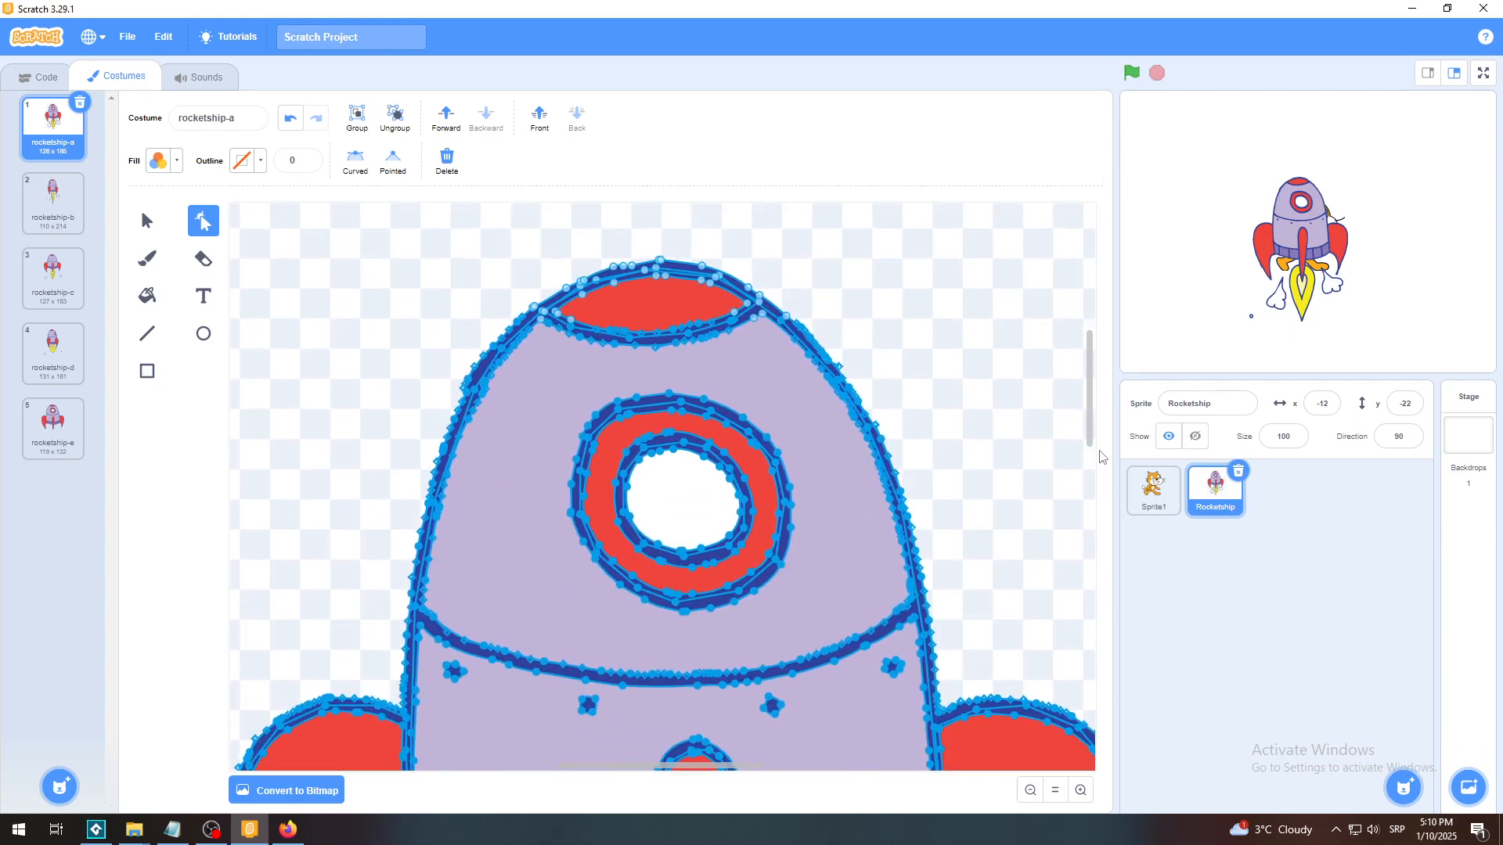
pyautogui.click(1081, 791)
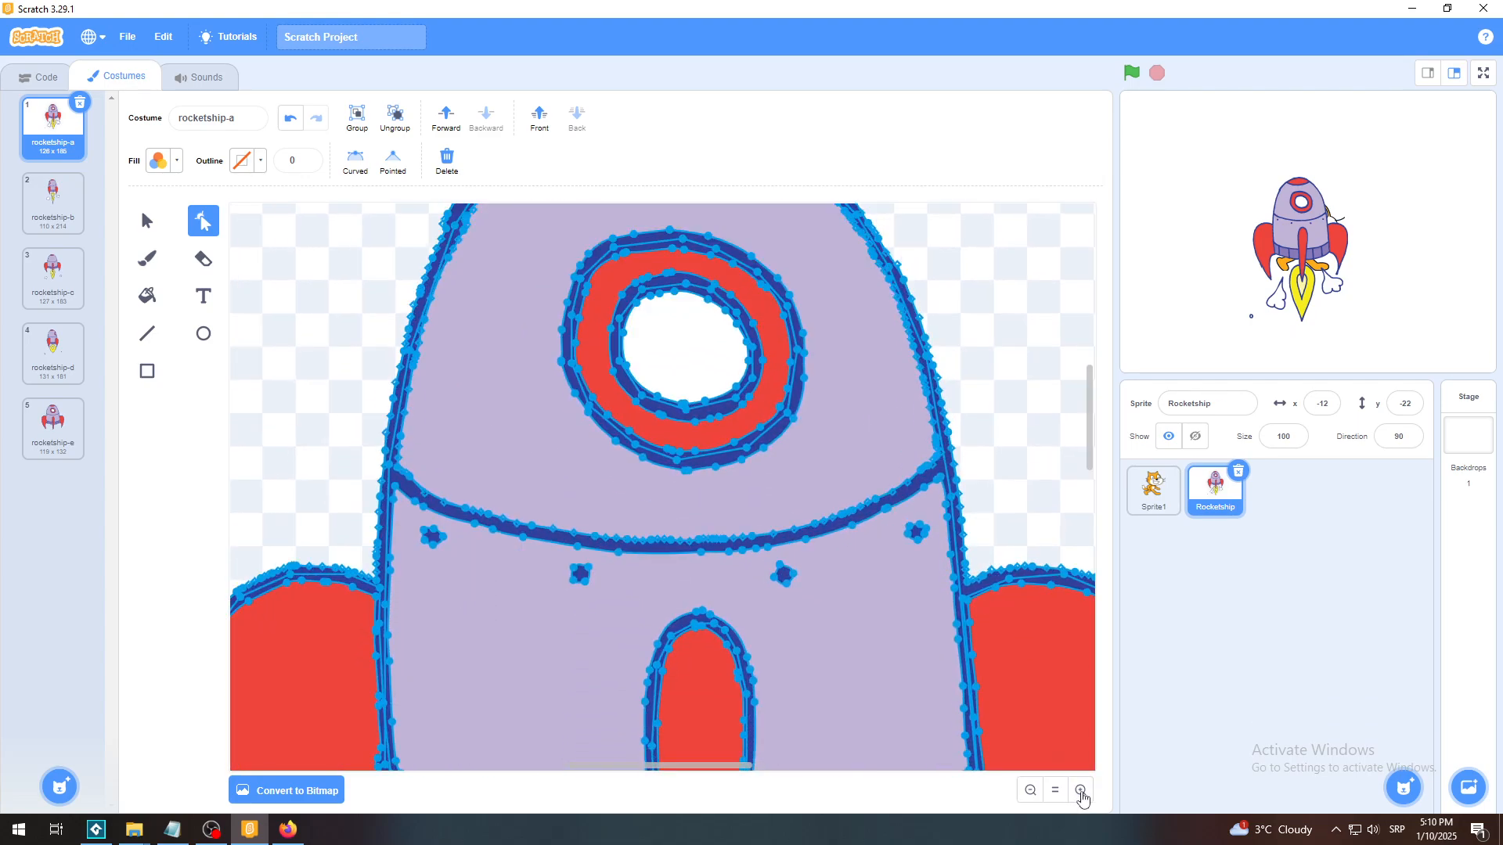
pyautogui.click(1081, 790)
pyautogui.click(1081, 790)
# Select only the rocket's dark blue outline with the Reshape tool and examine its points around the body and fins.
pyautogui.click(1041, 449)
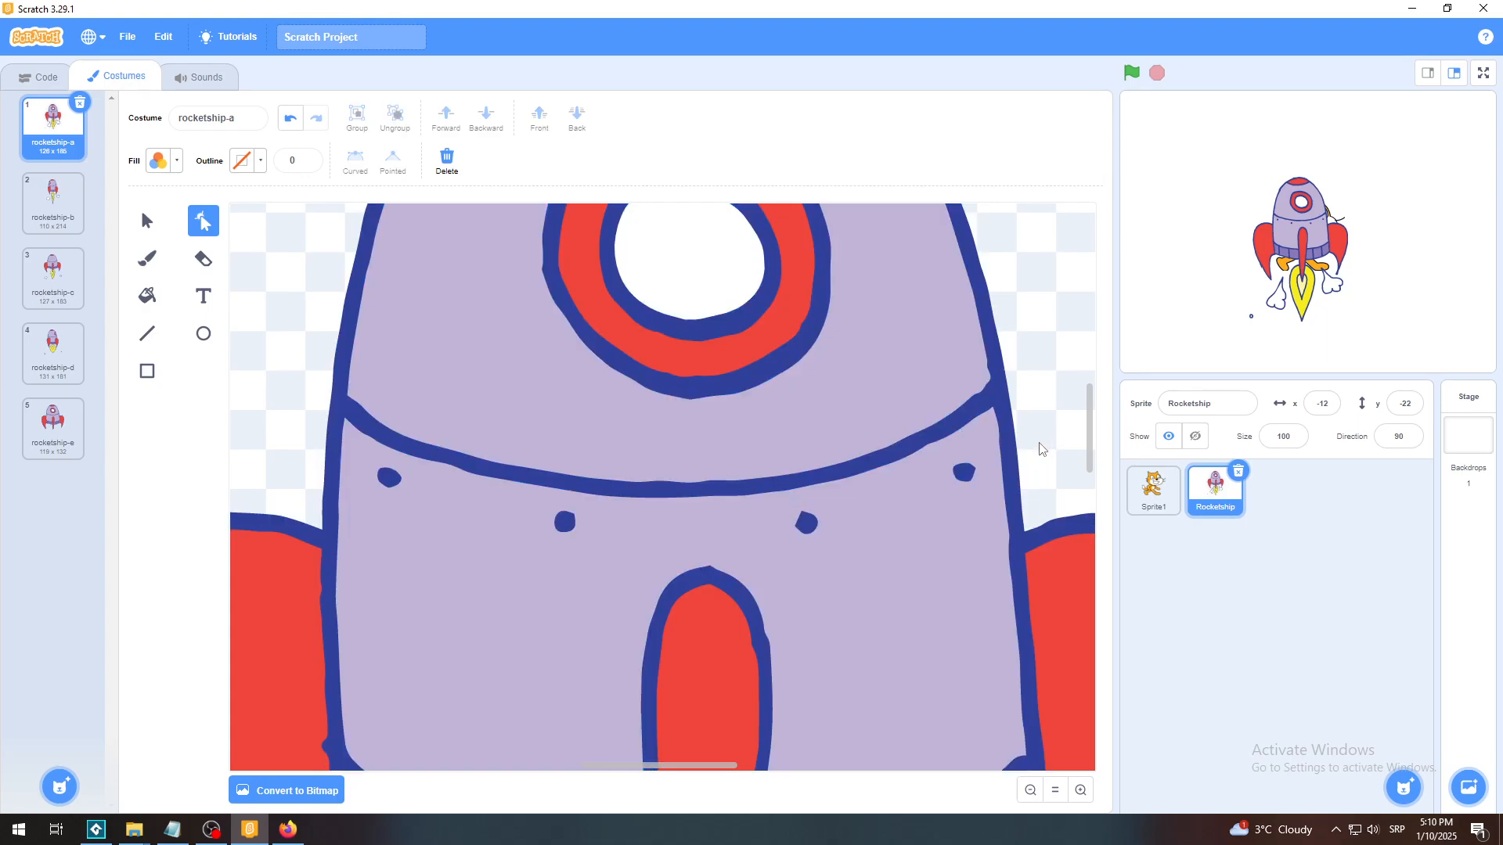
pyautogui.click(876, 457)
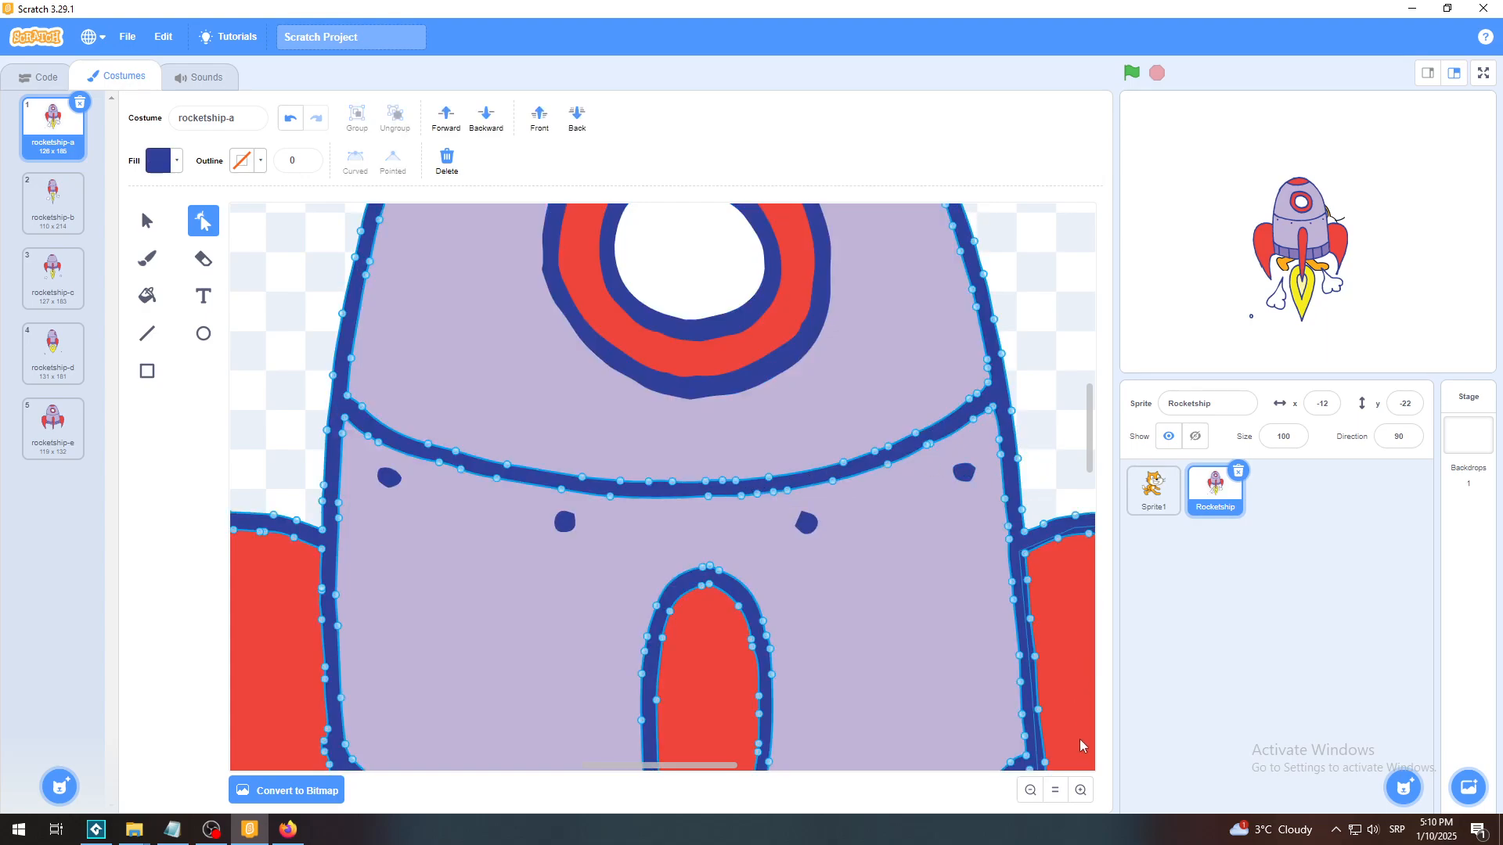
pyautogui.click(1056, 791)
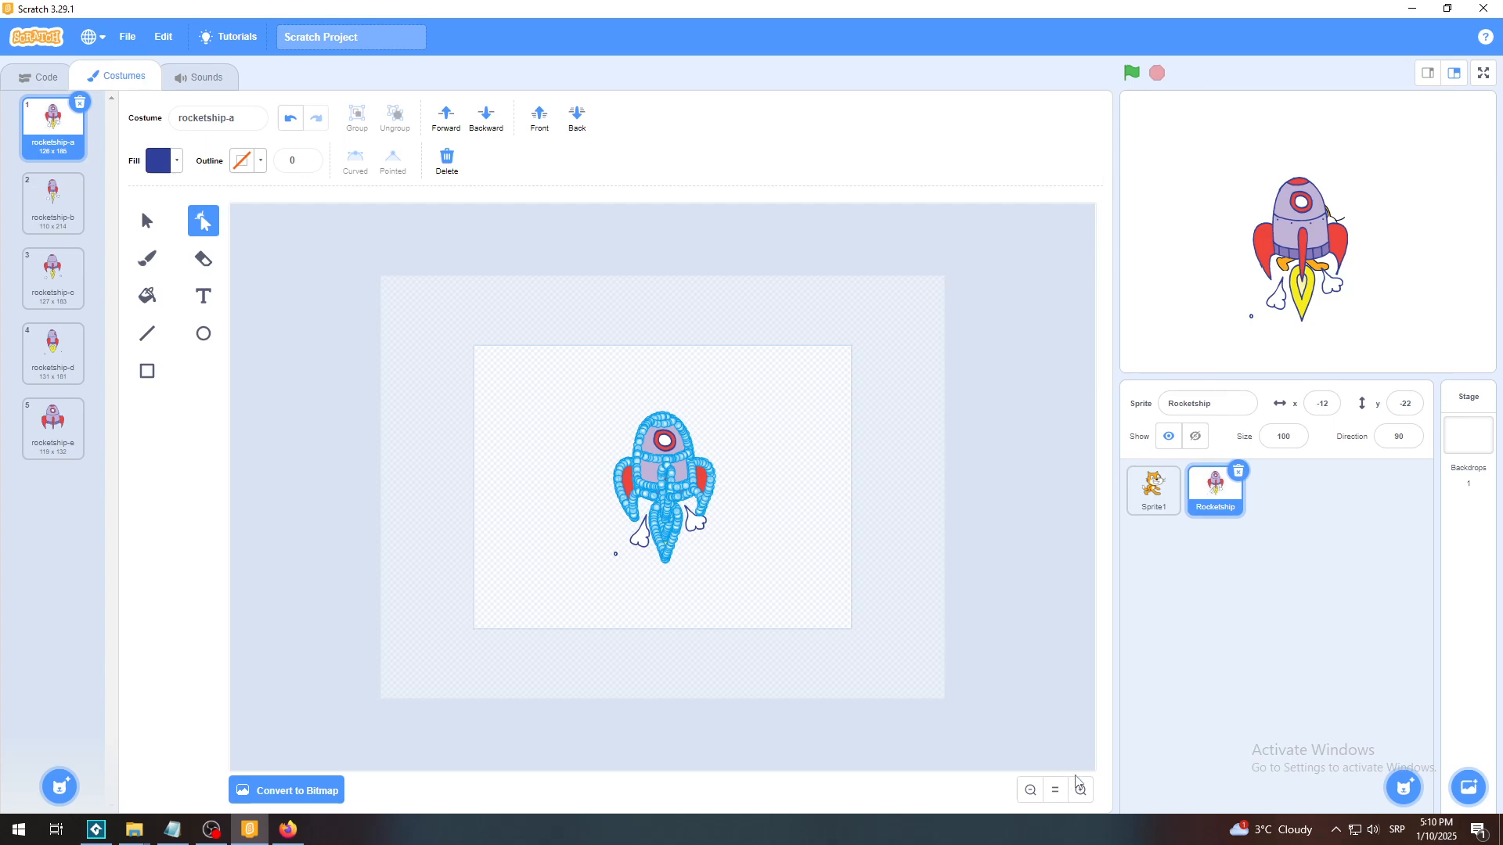
pyautogui.click(1080, 790)
pyautogui.click(1080, 791)
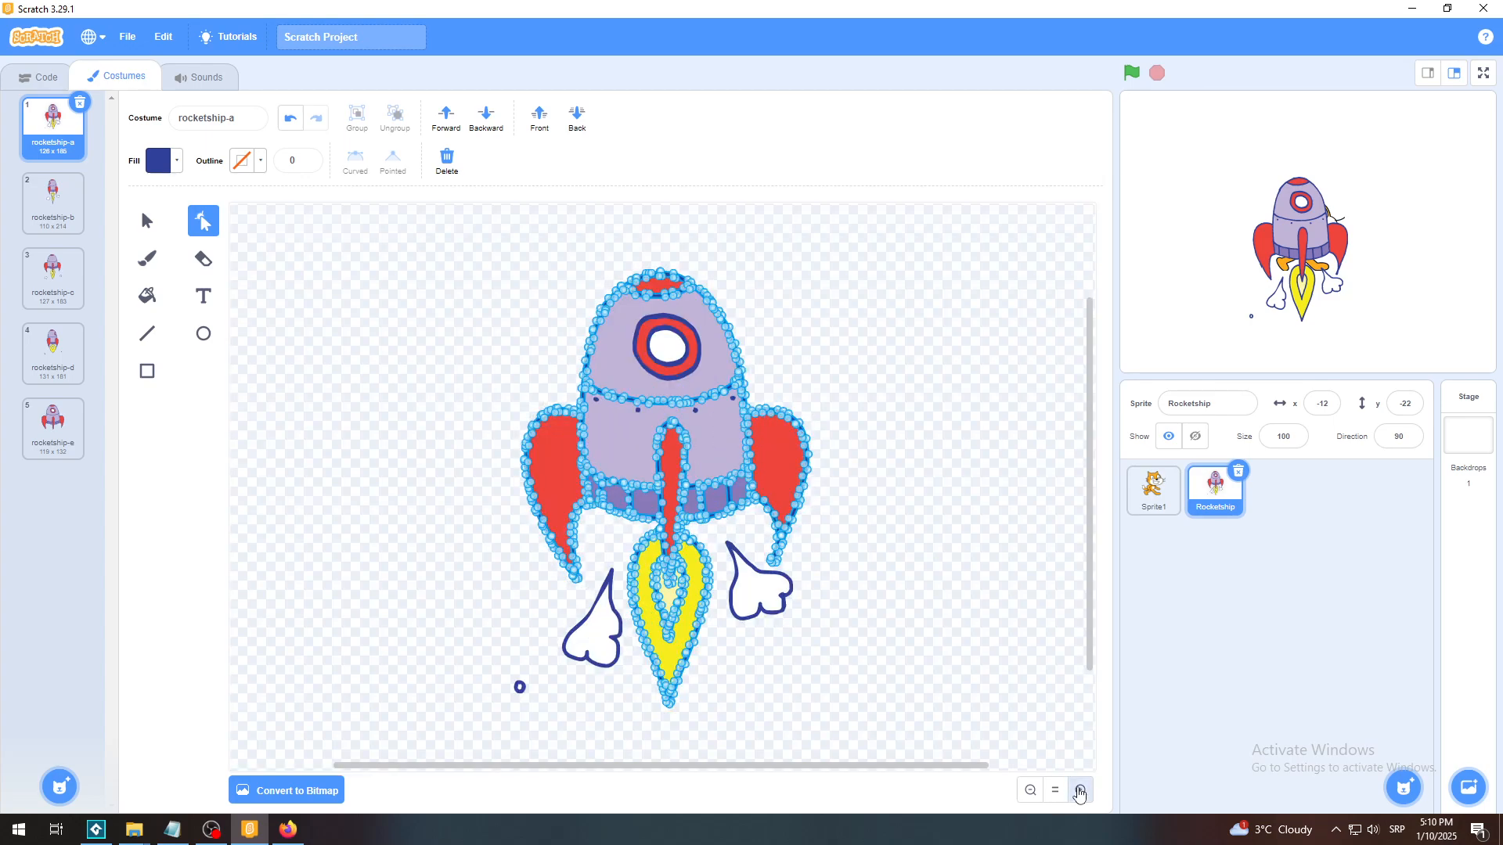
pyautogui.click(1080, 791)
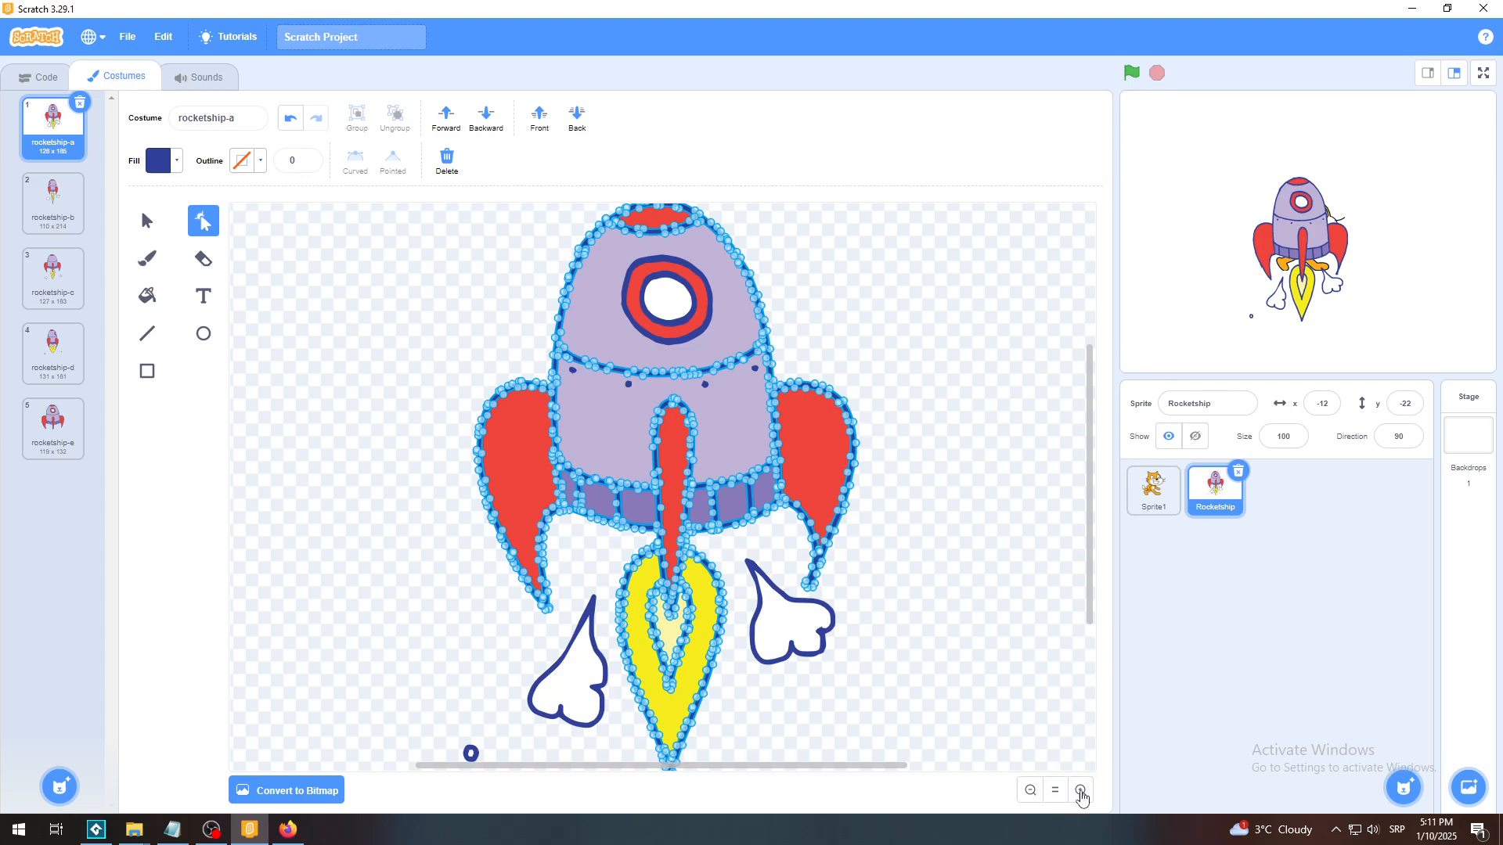
pyautogui.click(1081, 790)
pyautogui.click(1081, 790)
pyautogui.click(1080, 790)
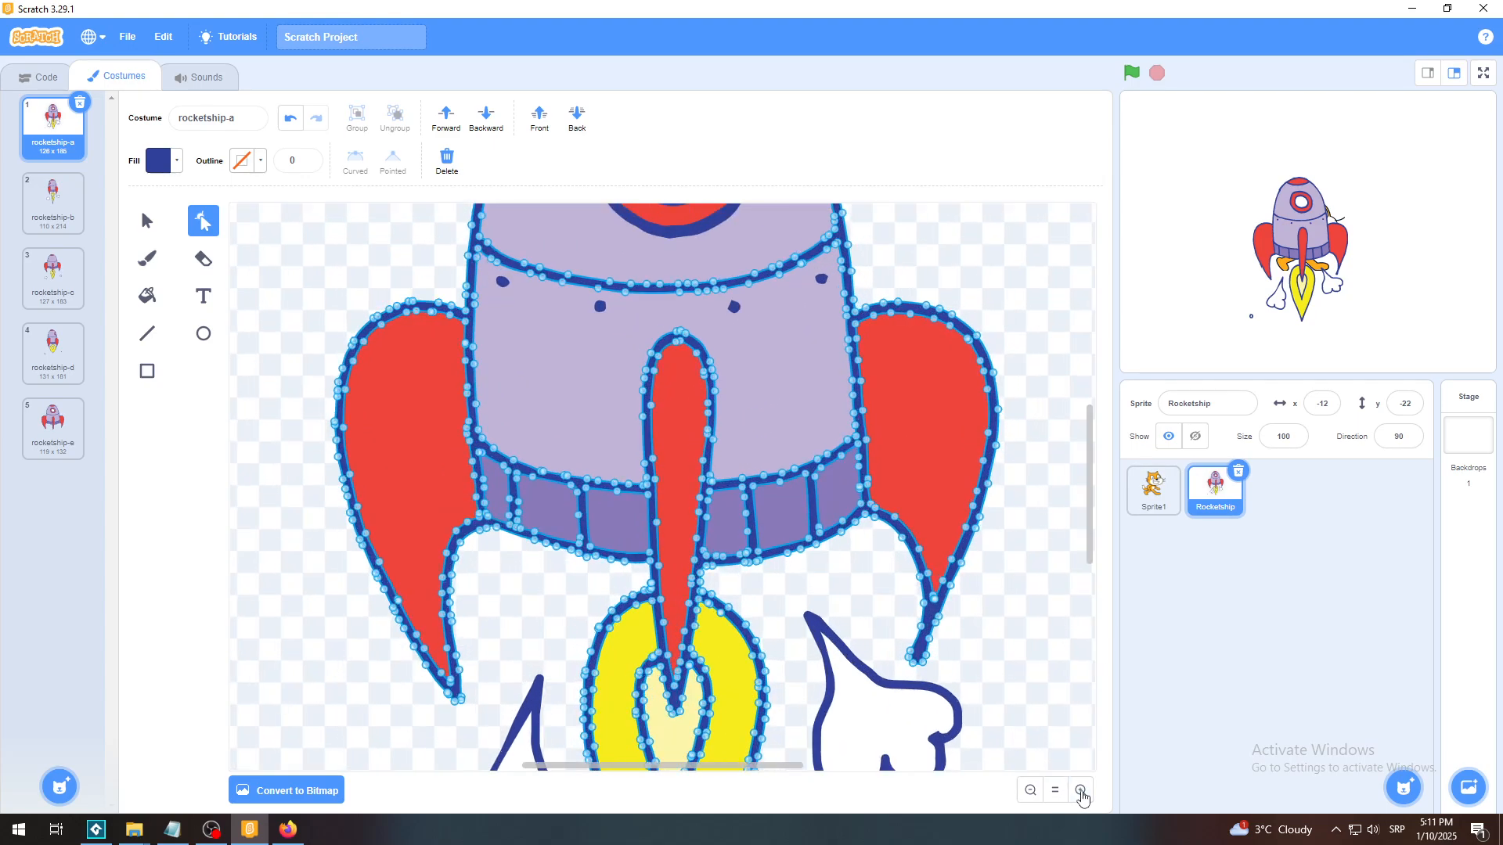
pyautogui.click(1081, 790)
pyautogui.click(1081, 790)
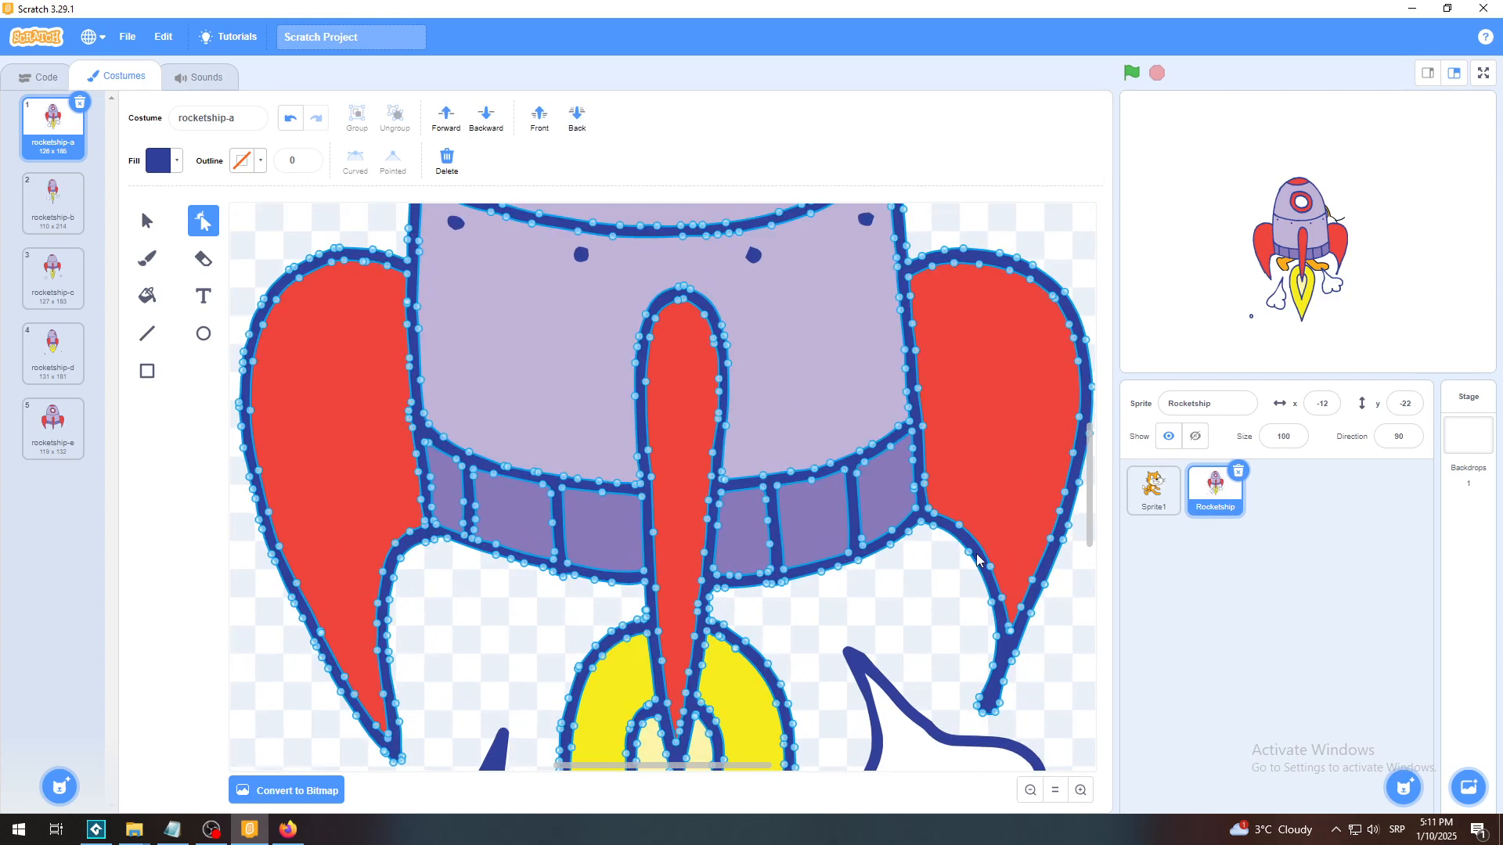
# Undo the last edit, try to reshape the dark outline at the right fin, and undo the resulting shift.
pyautogui.click(291, 119)
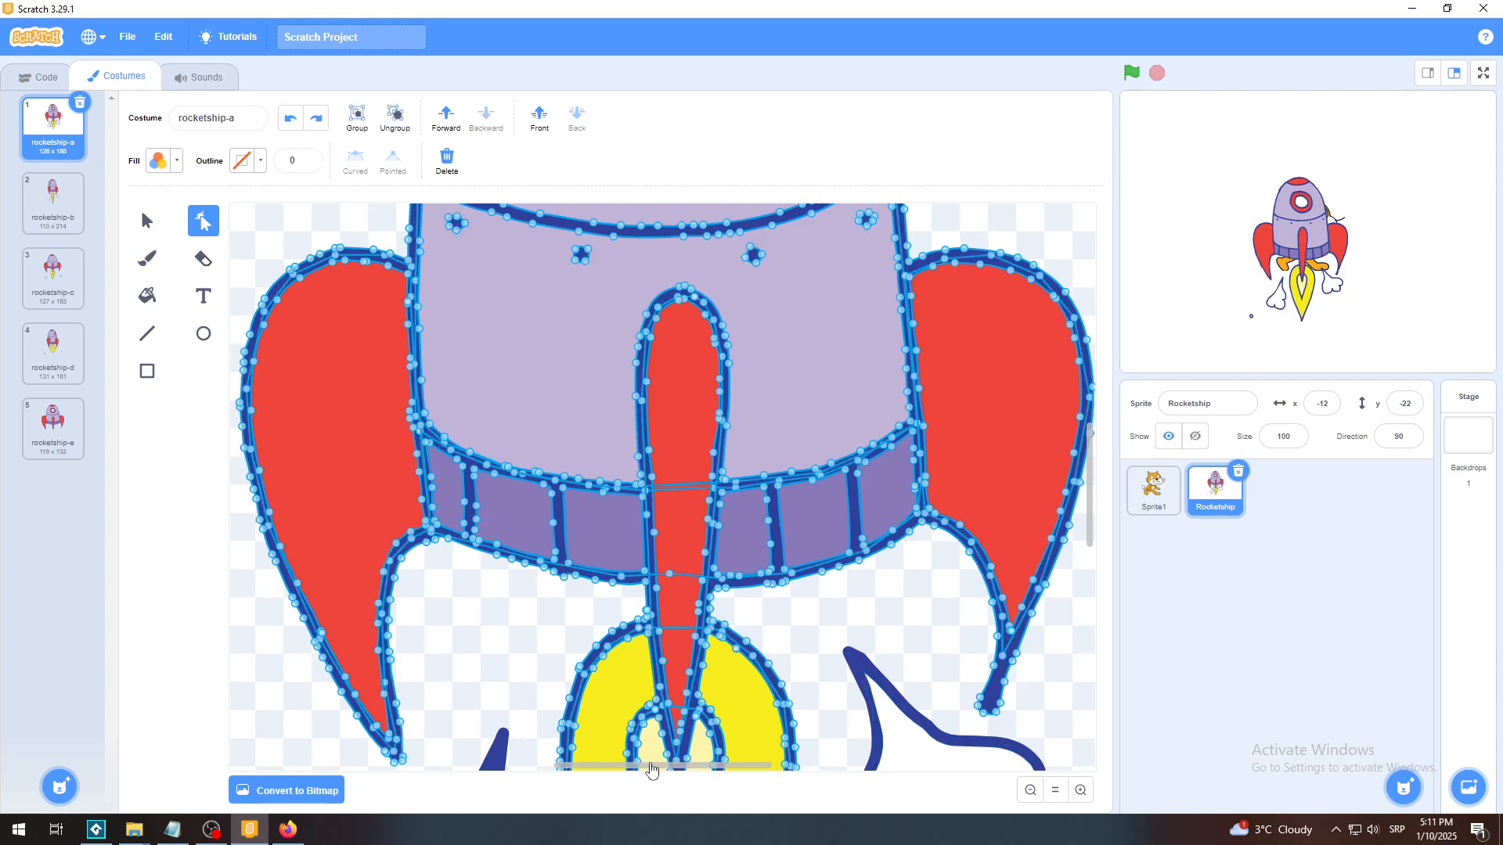
pyautogui.moveTo(650, 771); pyautogui.dragTo(702, 775)
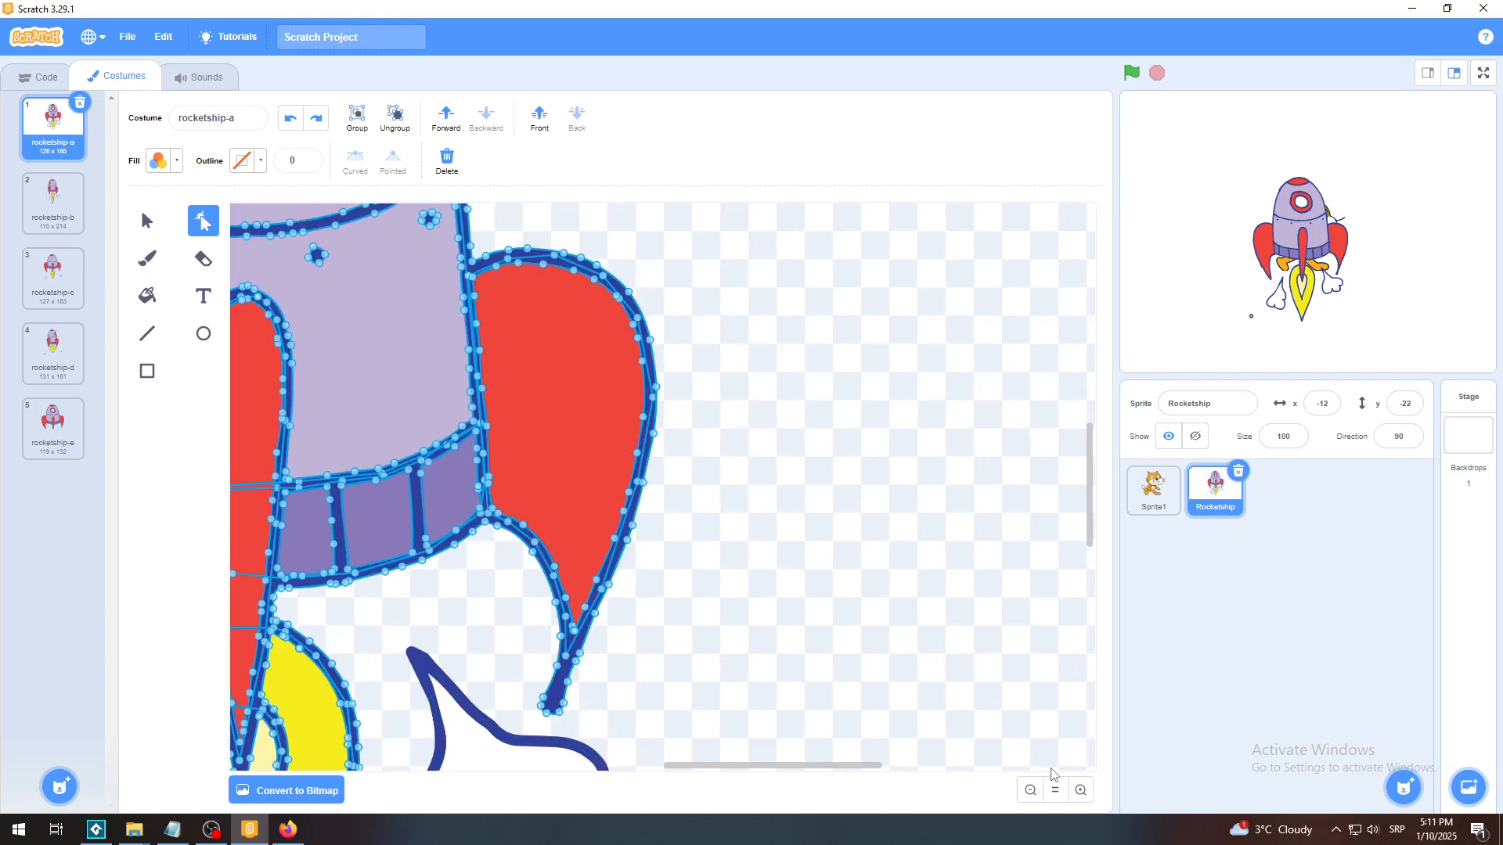
pyautogui.click(1080, 789)
pyautogui.click(1080, 790)
pyautogui.click(1081, 790)
pyautogui.click(1080, 789)
pyautogui.click(1081, 790)
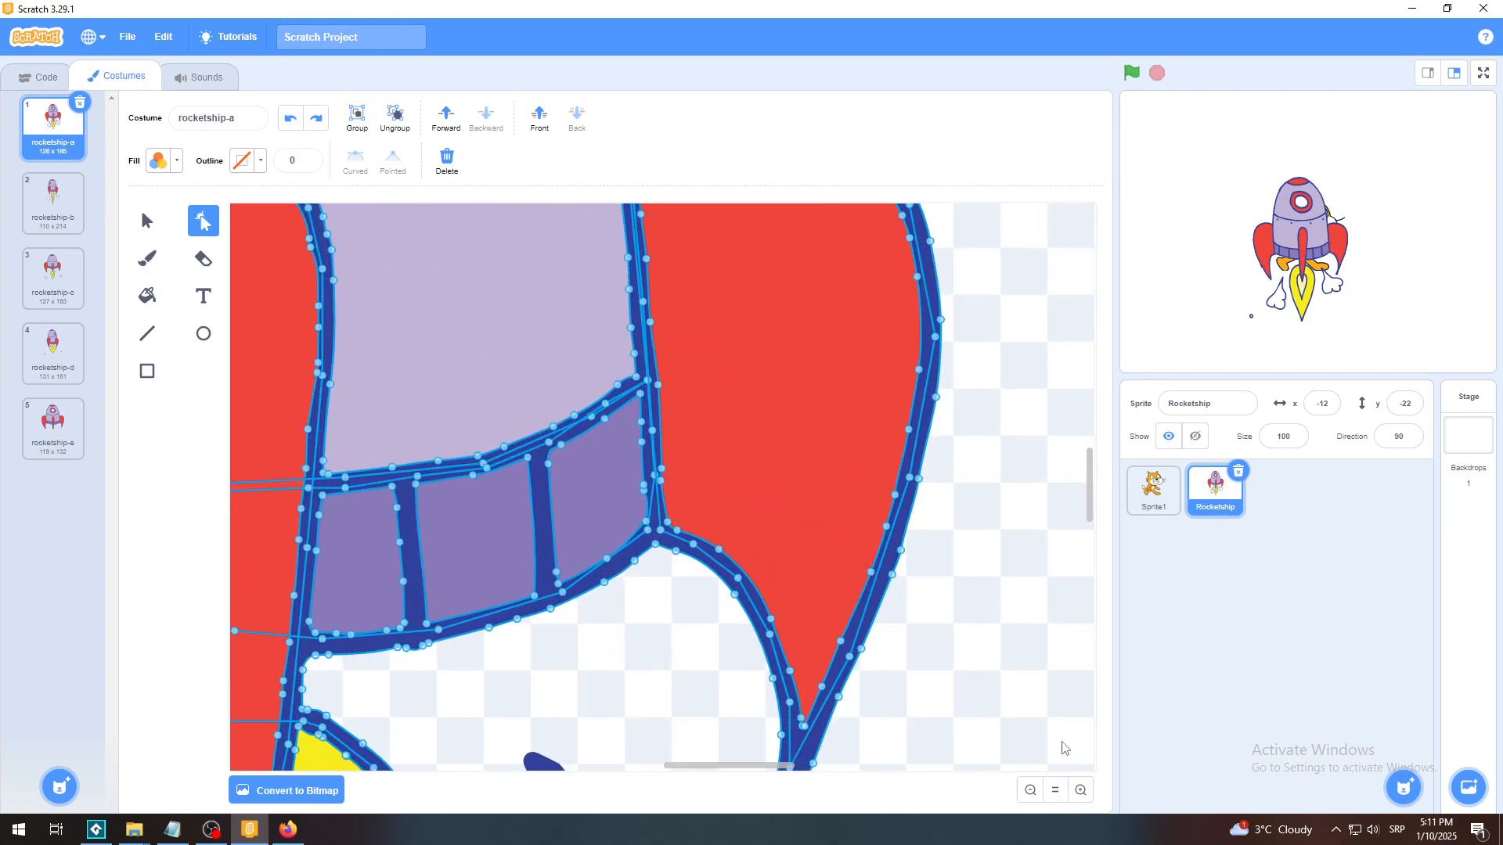
pyautogui.click(908, 557)
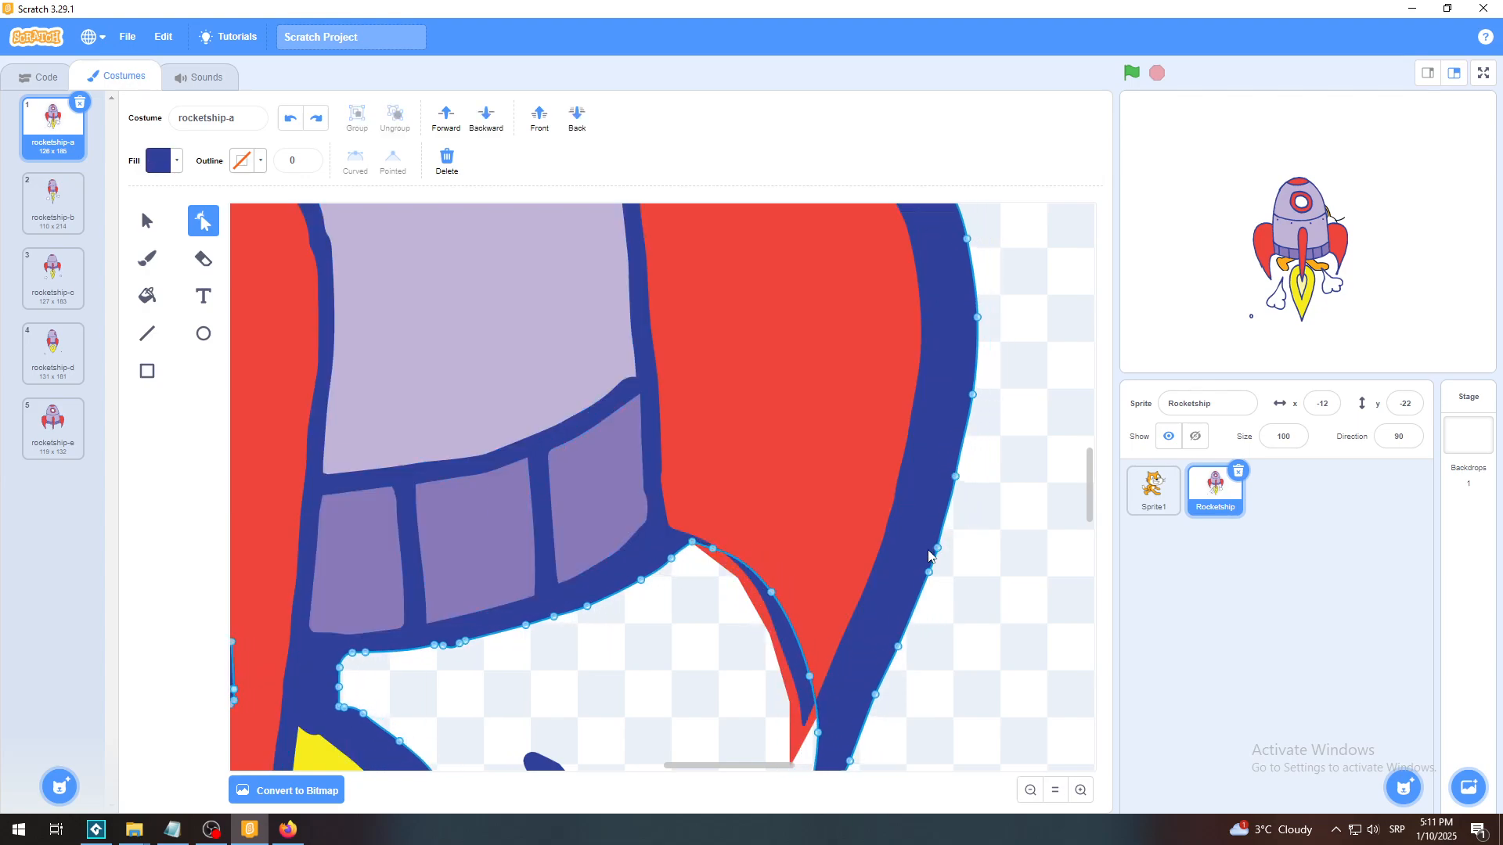
pyautogui.click(290, 118)
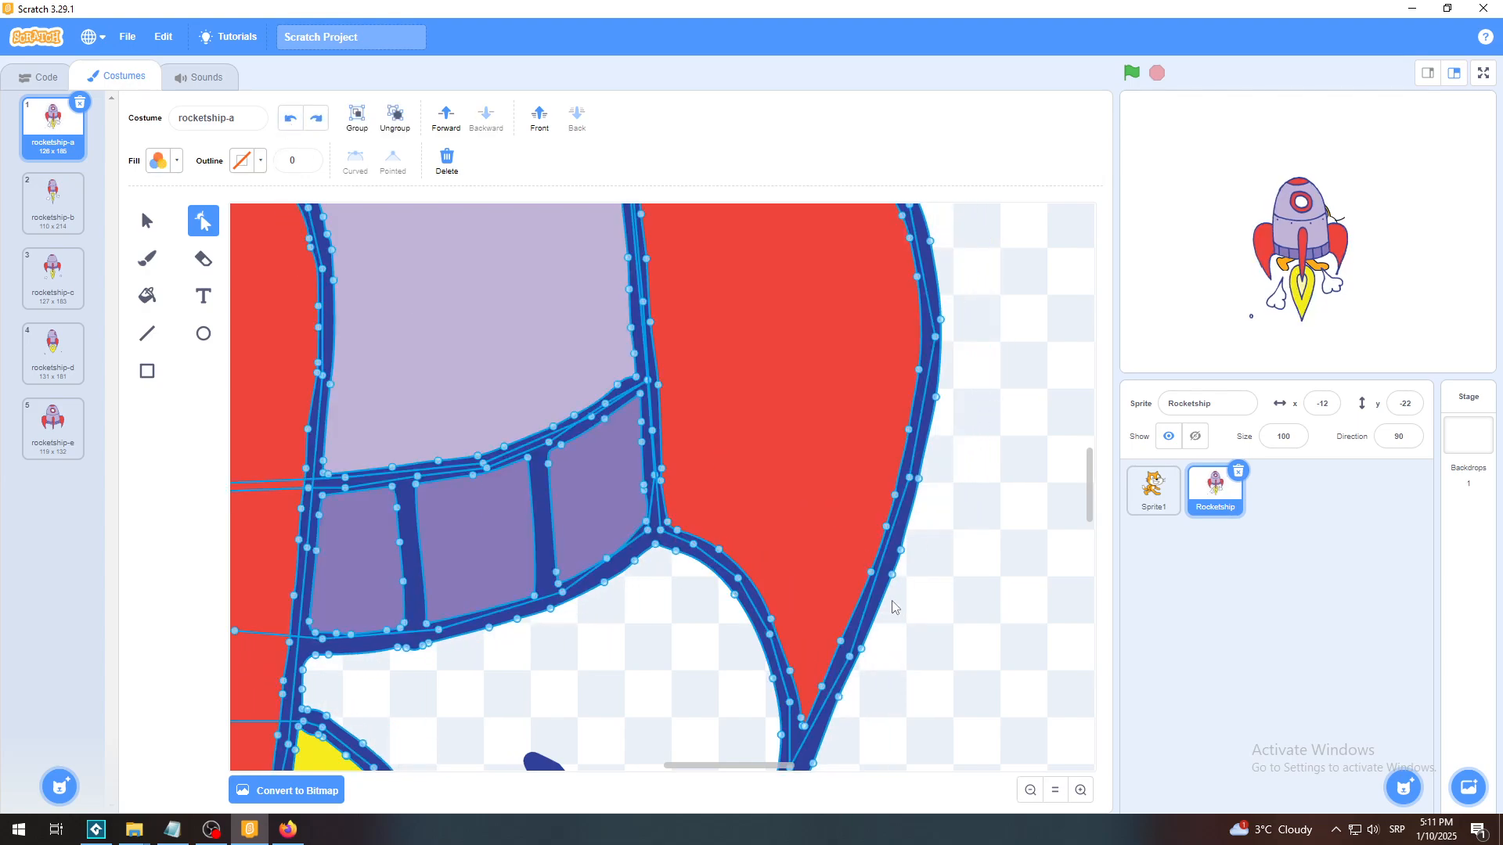
# Try to pull two neighbouring outline points on the right fin's outer edge outward, and undo the reshaping.
pyautogui.click(900, 556)
pyautogui.moveTo(900, 552); pyautogui.dragTo(1031, 526)
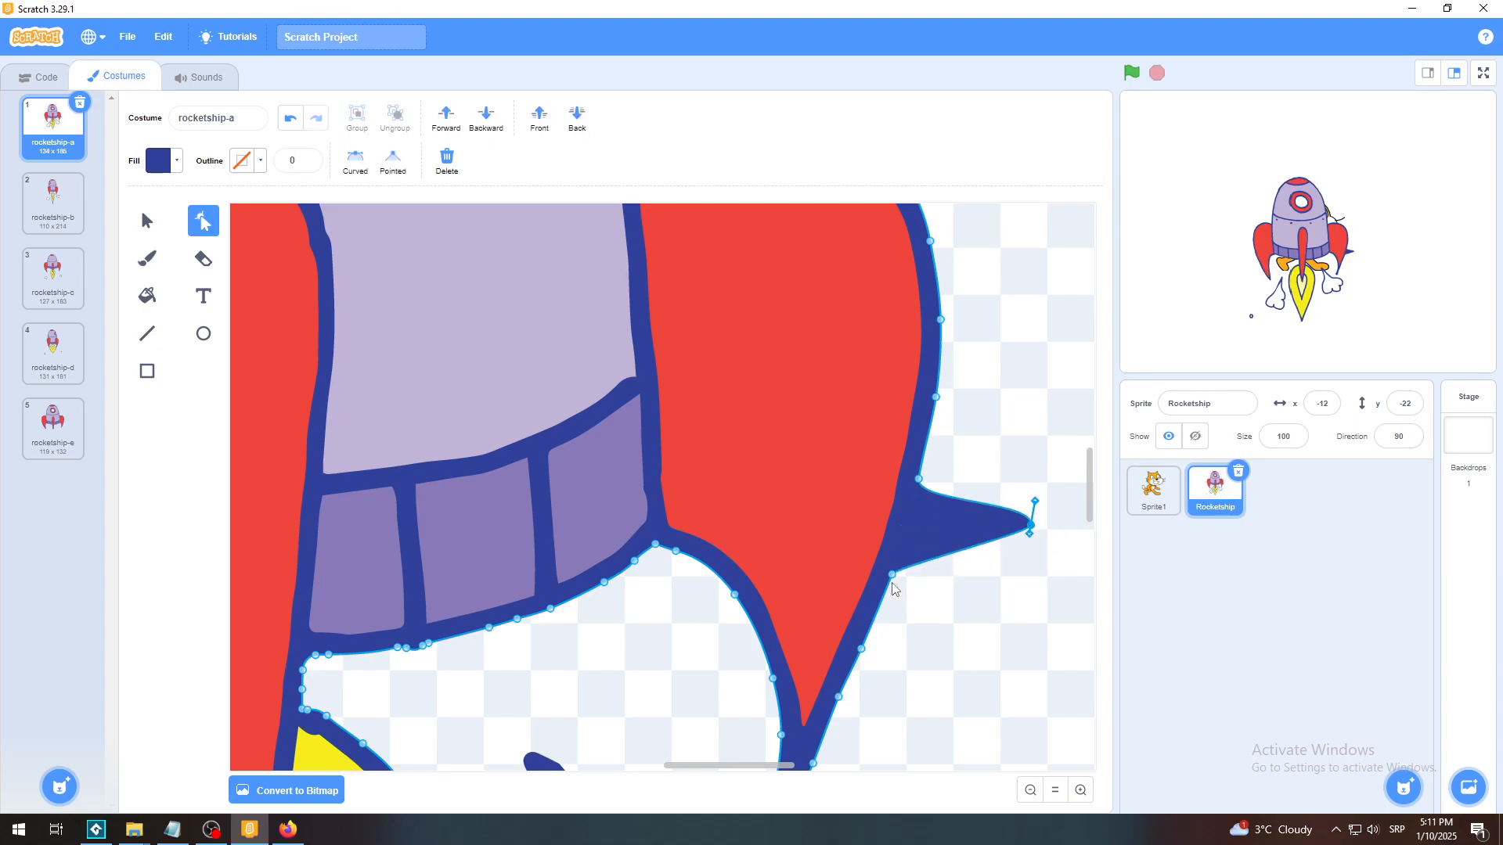
pyautogui.moveTo(893, 577); pyautogui.dragTo(974, 615)
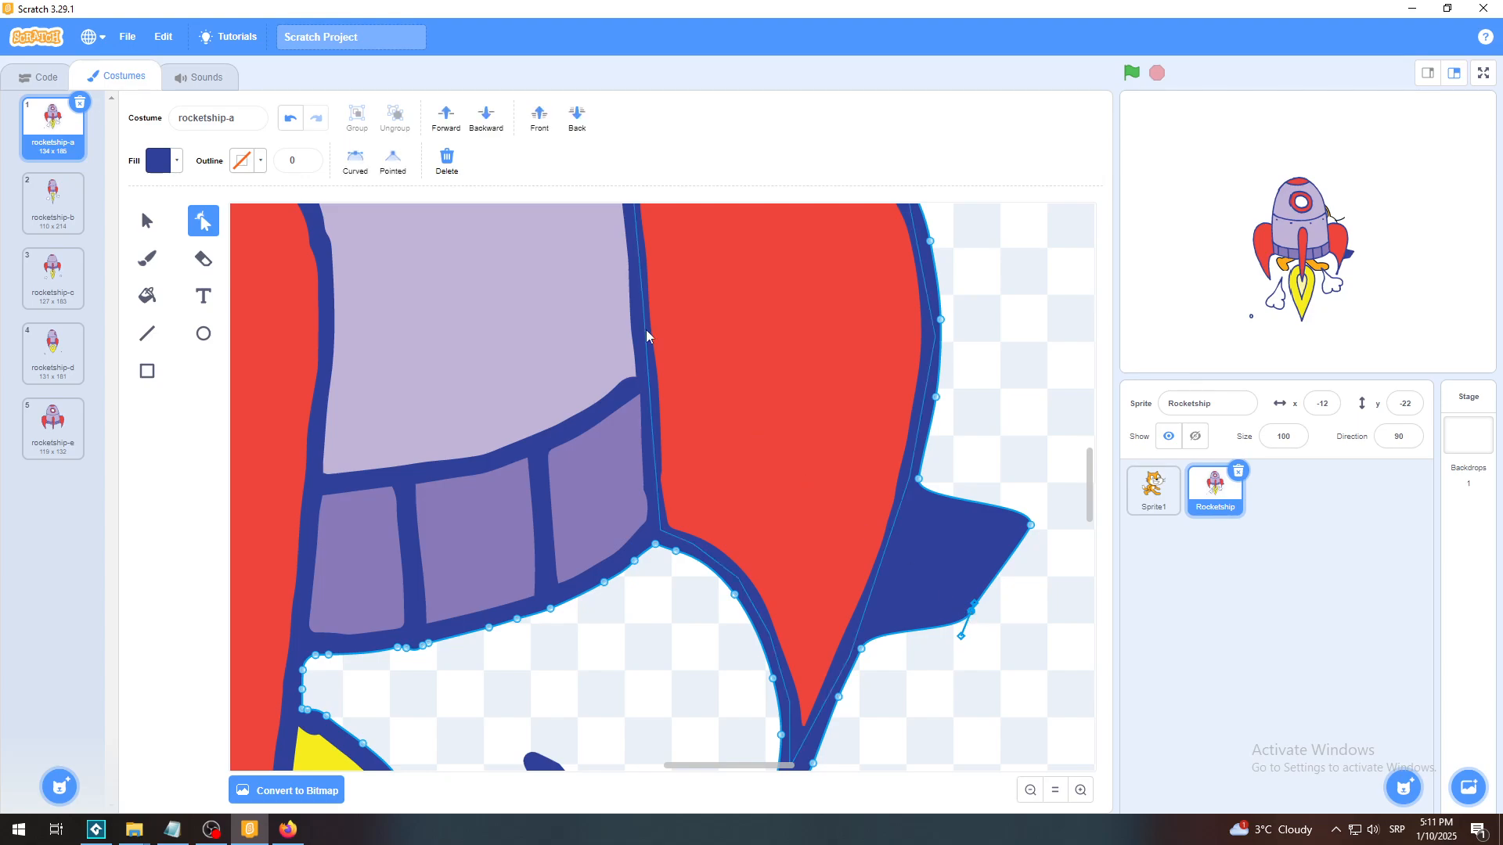
pyautogui.click(290, 118)
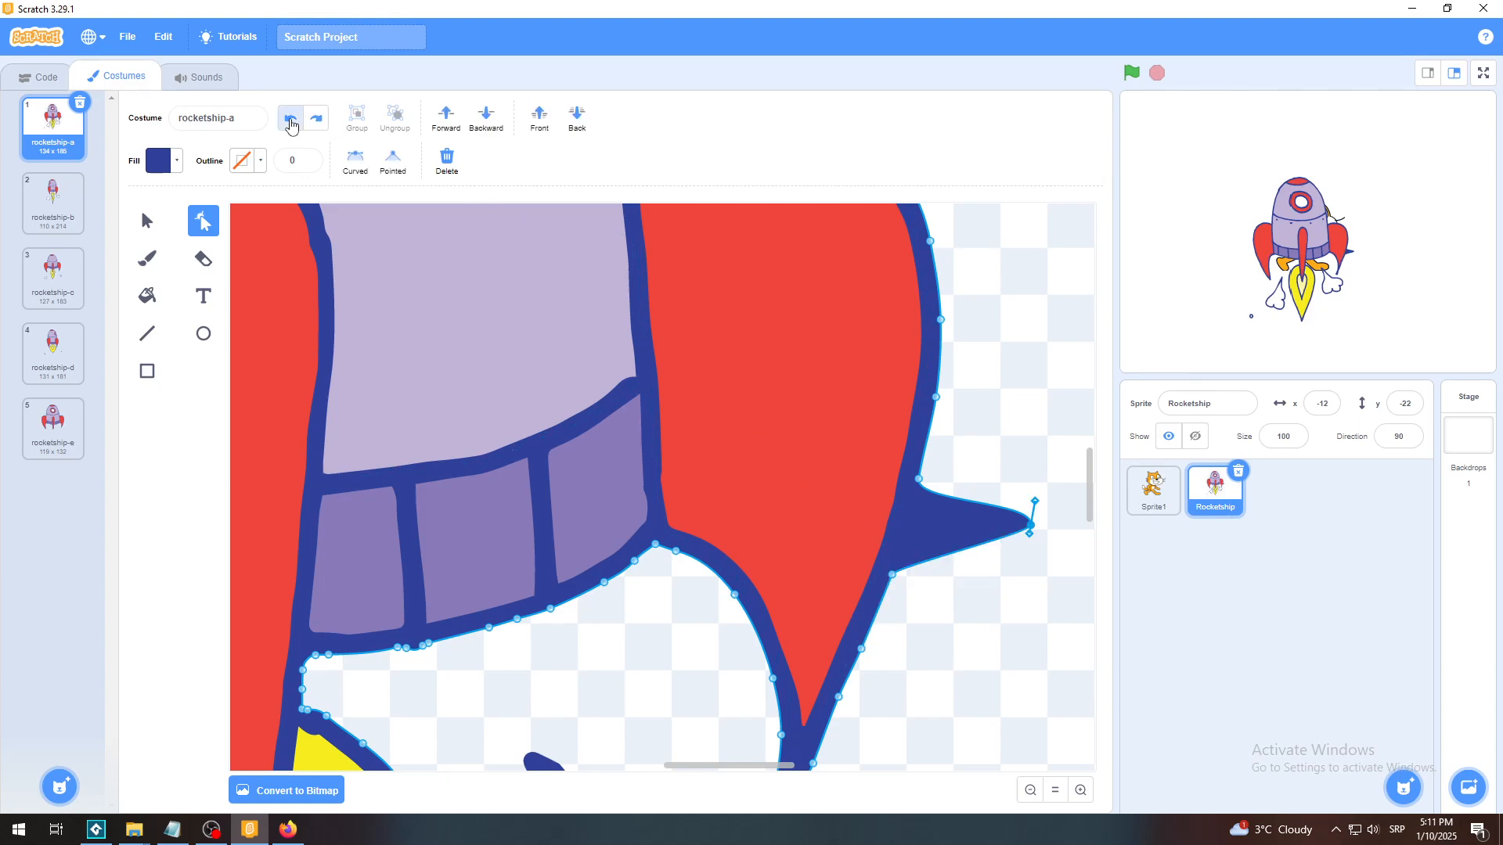
pyautogui.hotkey('ctrl', 'a')
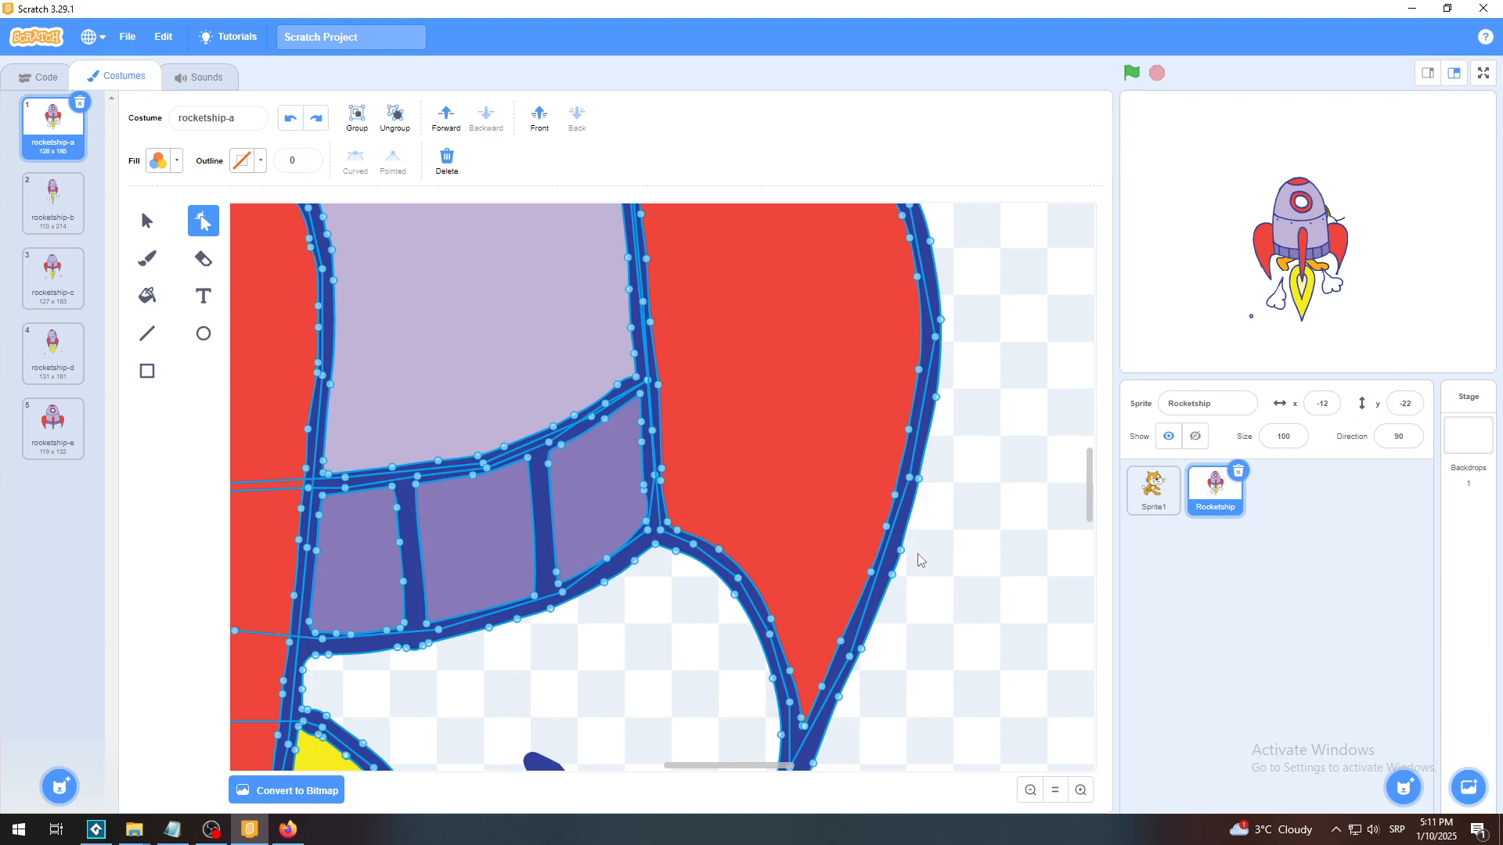
# Try to move a single outline point on the right fin's lower outer edge outward, and undo each attempt.
pyautogui.click(1080, 790)
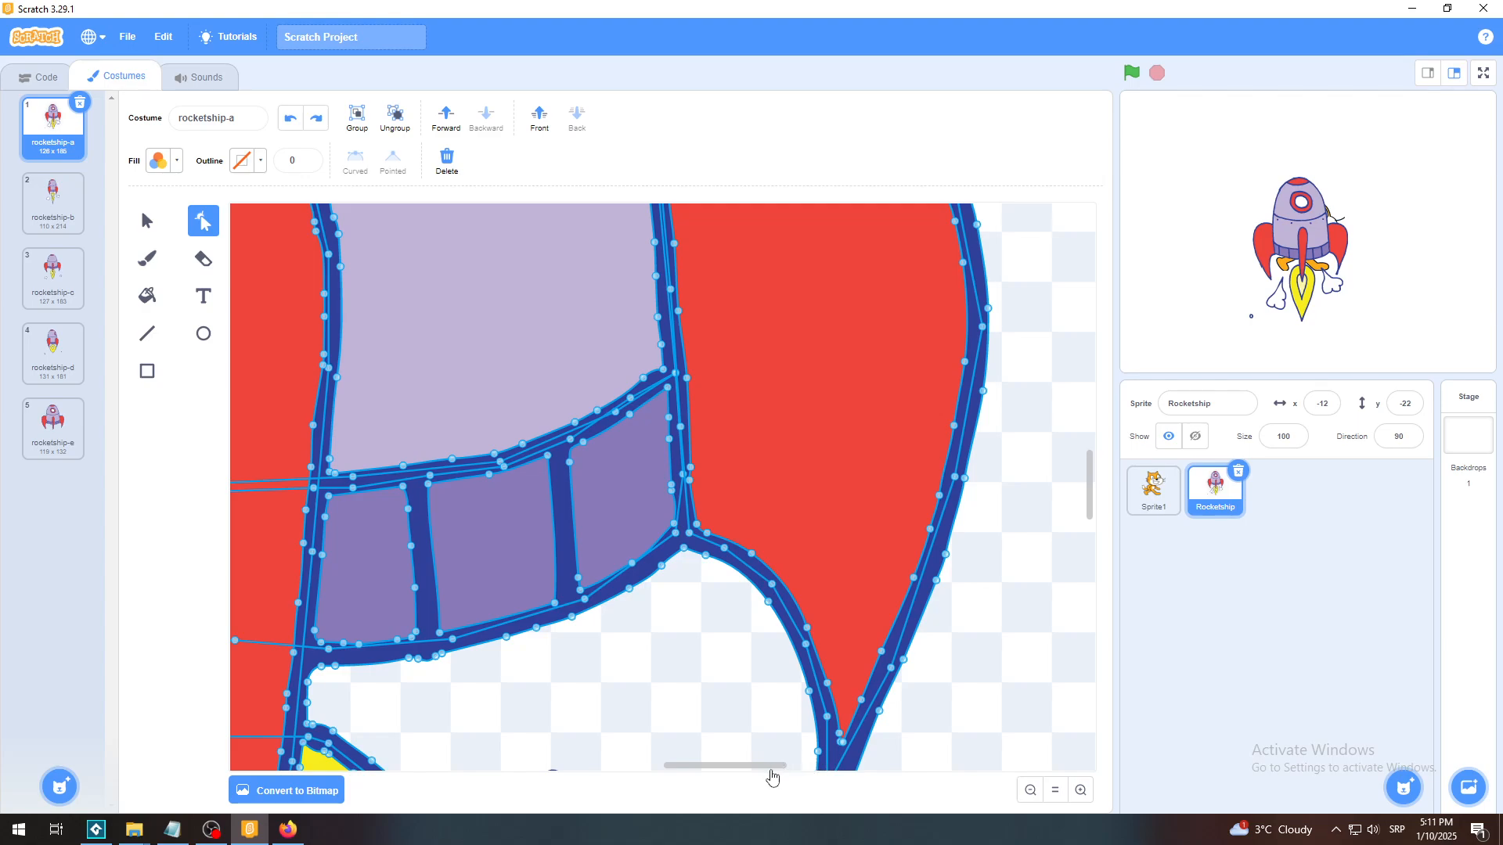
pyautogui.moveTo(771, 767); pyautogui.dragTo(782, 771)
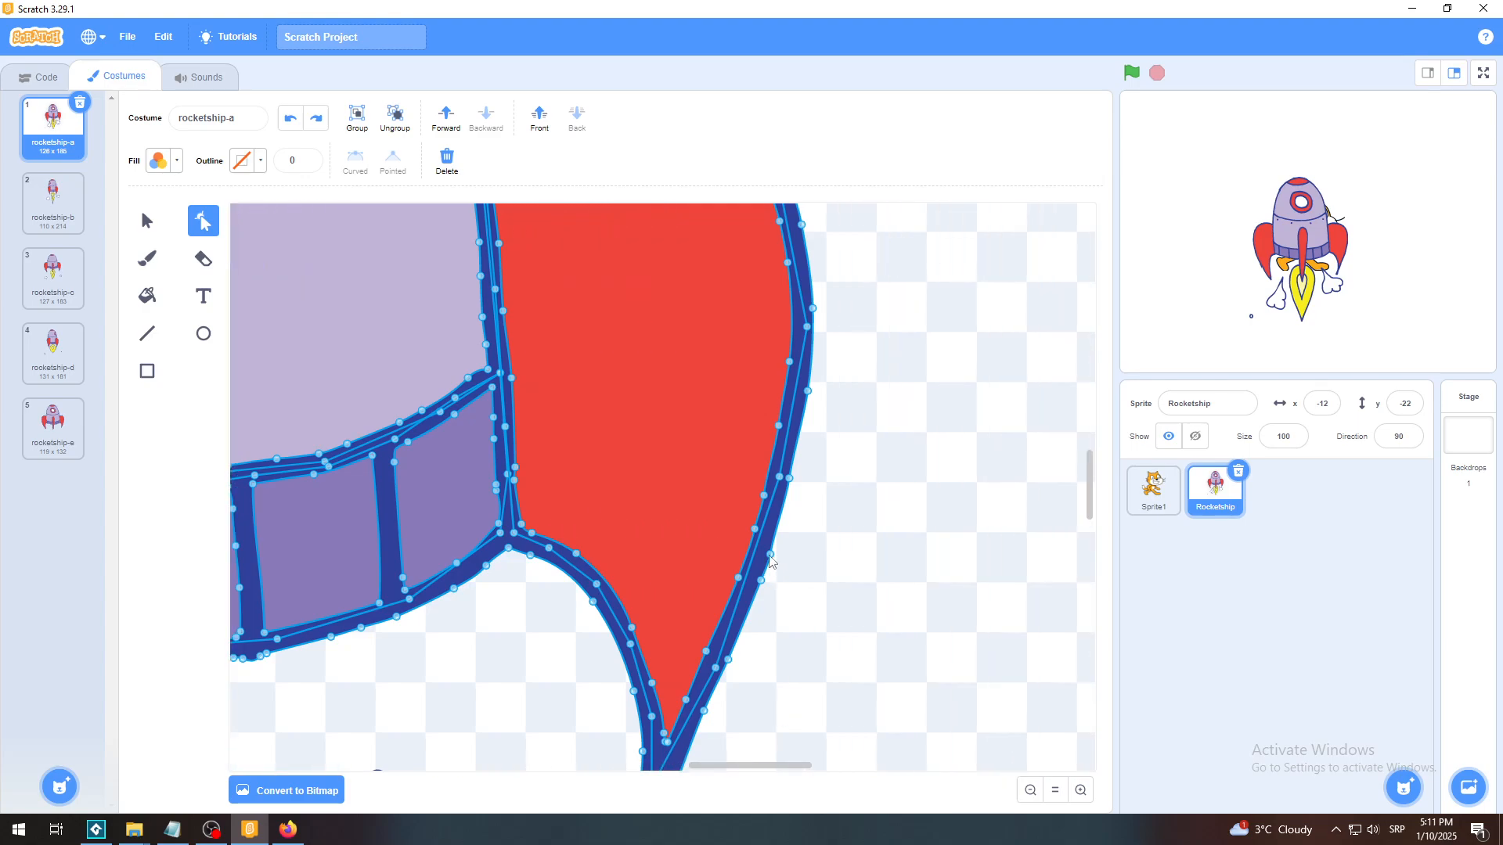
pyautogui.moveTo(770, 556); pyautogui.dragTo(810, 557)
pyautogui.click(294, 126)
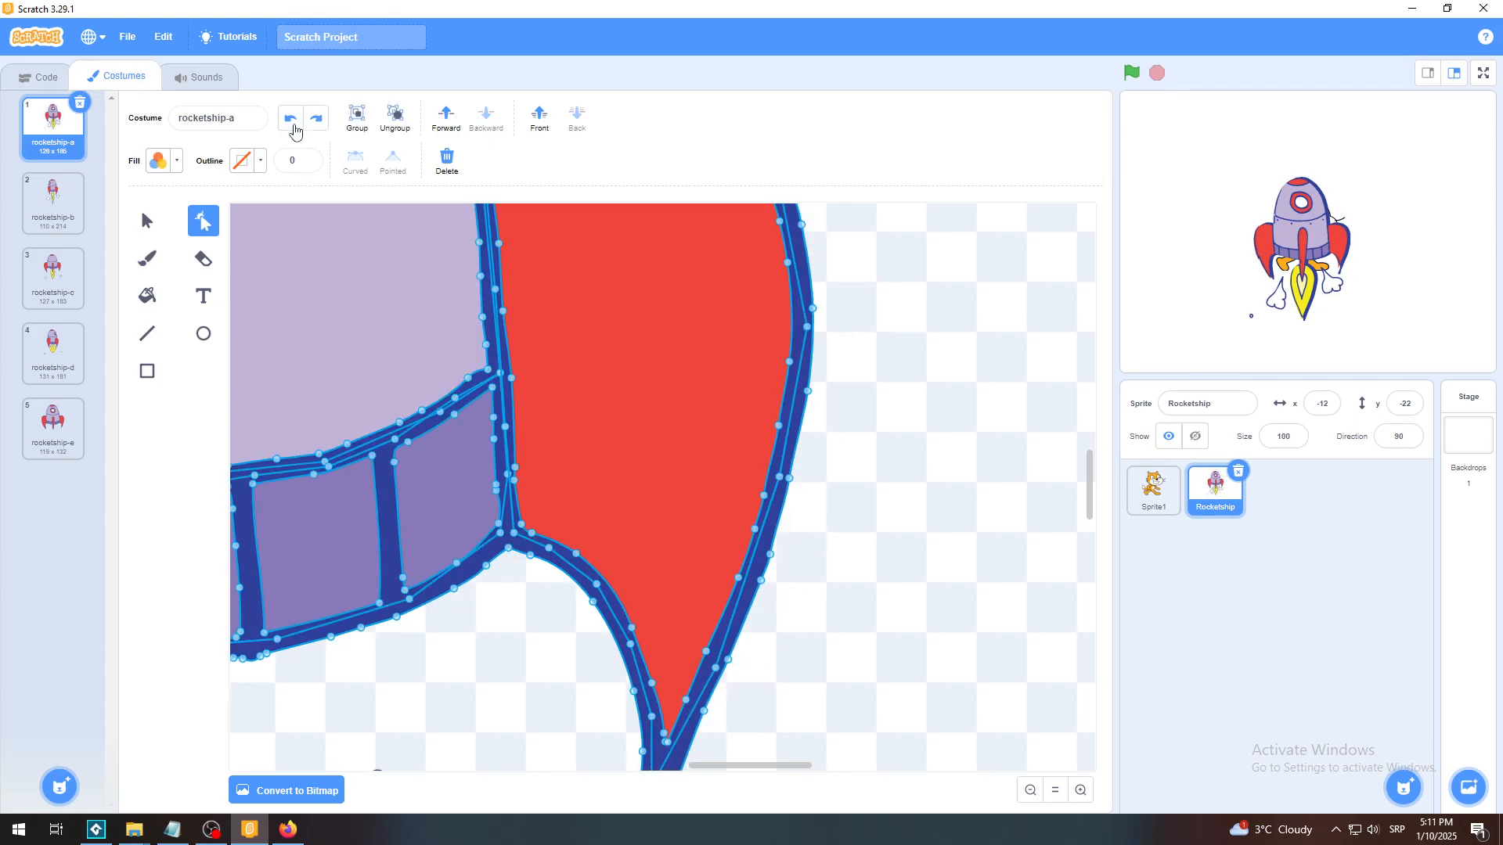
pyautogui.click(770, 556)
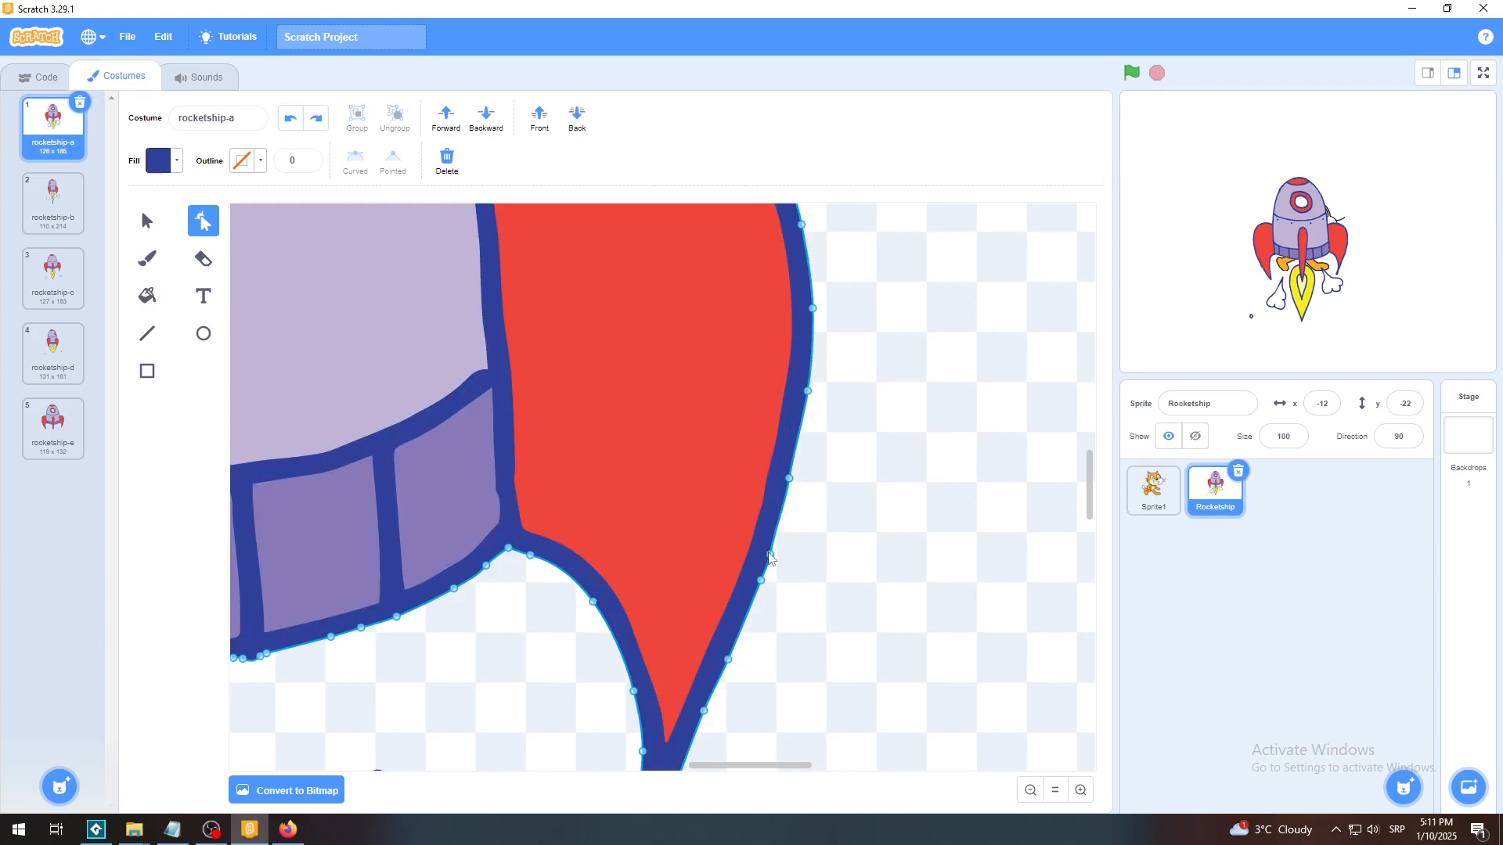
pyautogui.moveTo(770, 557); pyautogui.dragTo(853, 549)
pyautogui.click(290, 117)
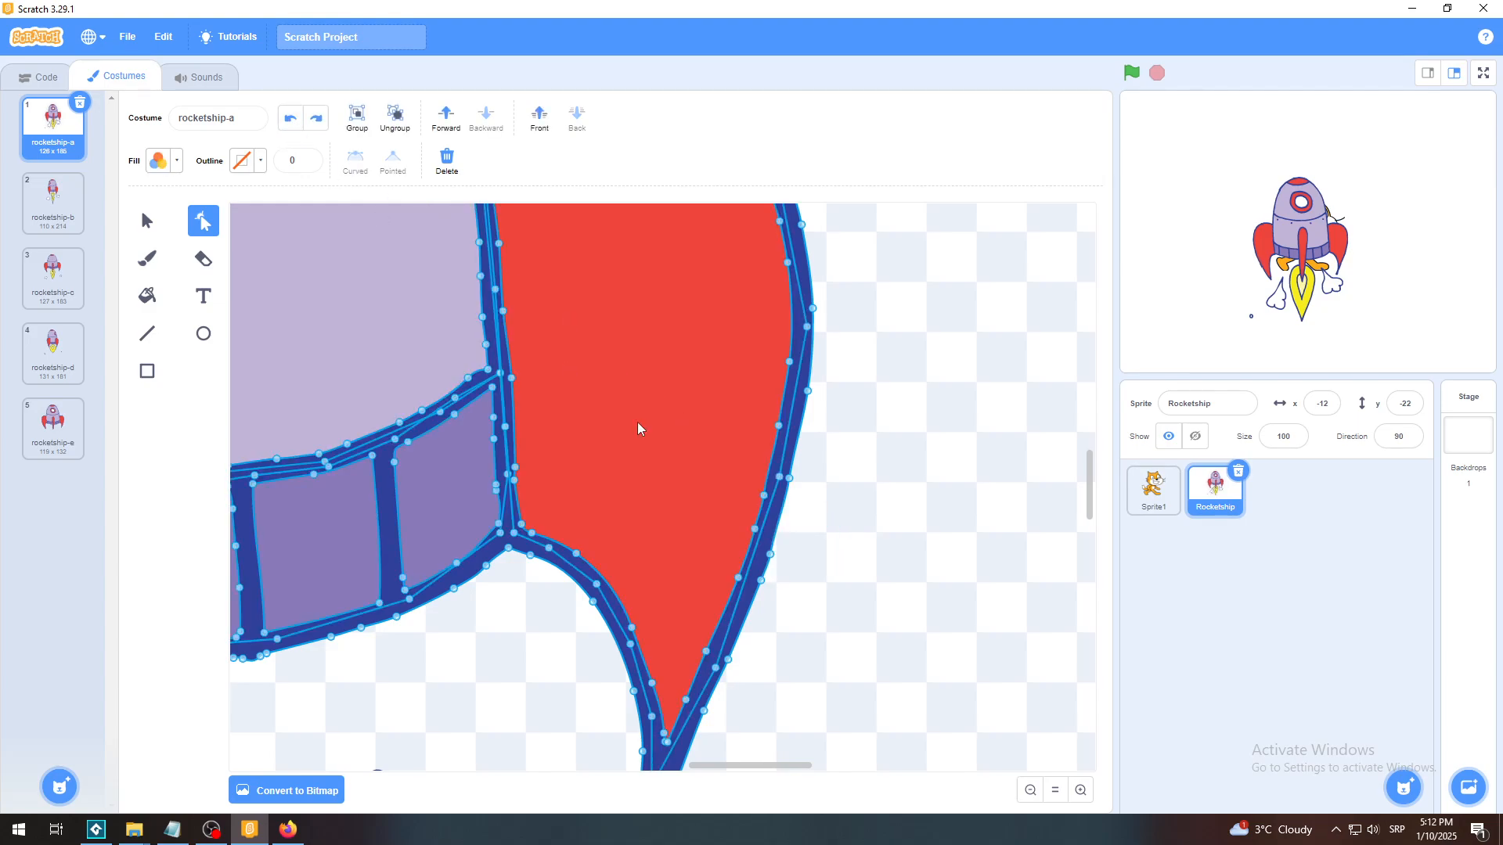
# Delete two points of the dark blue outline along the right fin's lower outer edge.
pyautogui.click(771, 558)
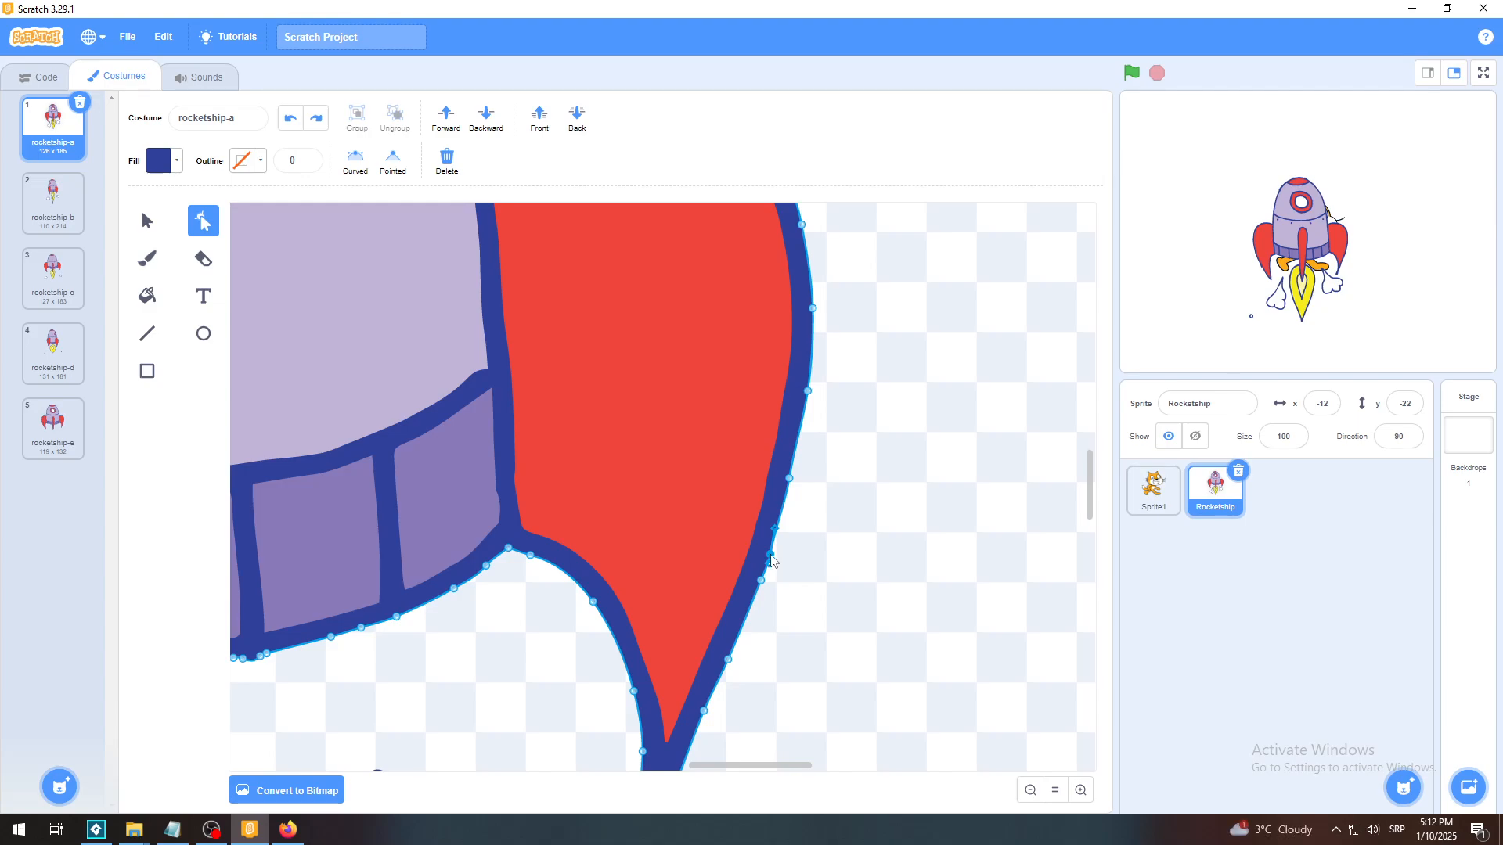
pyautogui.click(771, 557)
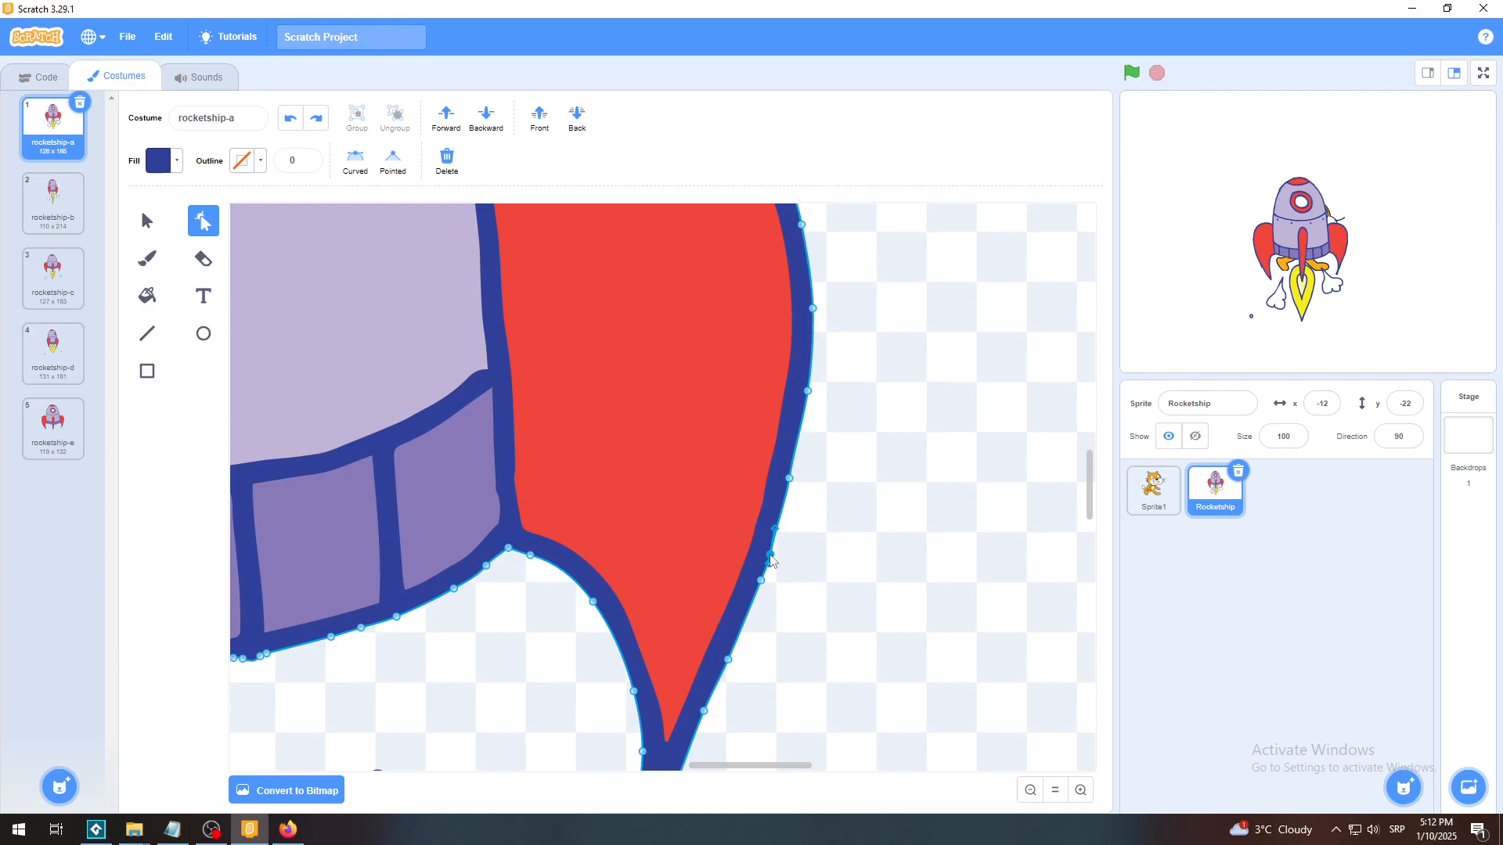
pyautogui.click(447, 166)
pyautogui.click(448, 161)
pyautogui.click(728, 661)
pyautogui.press('Delete')
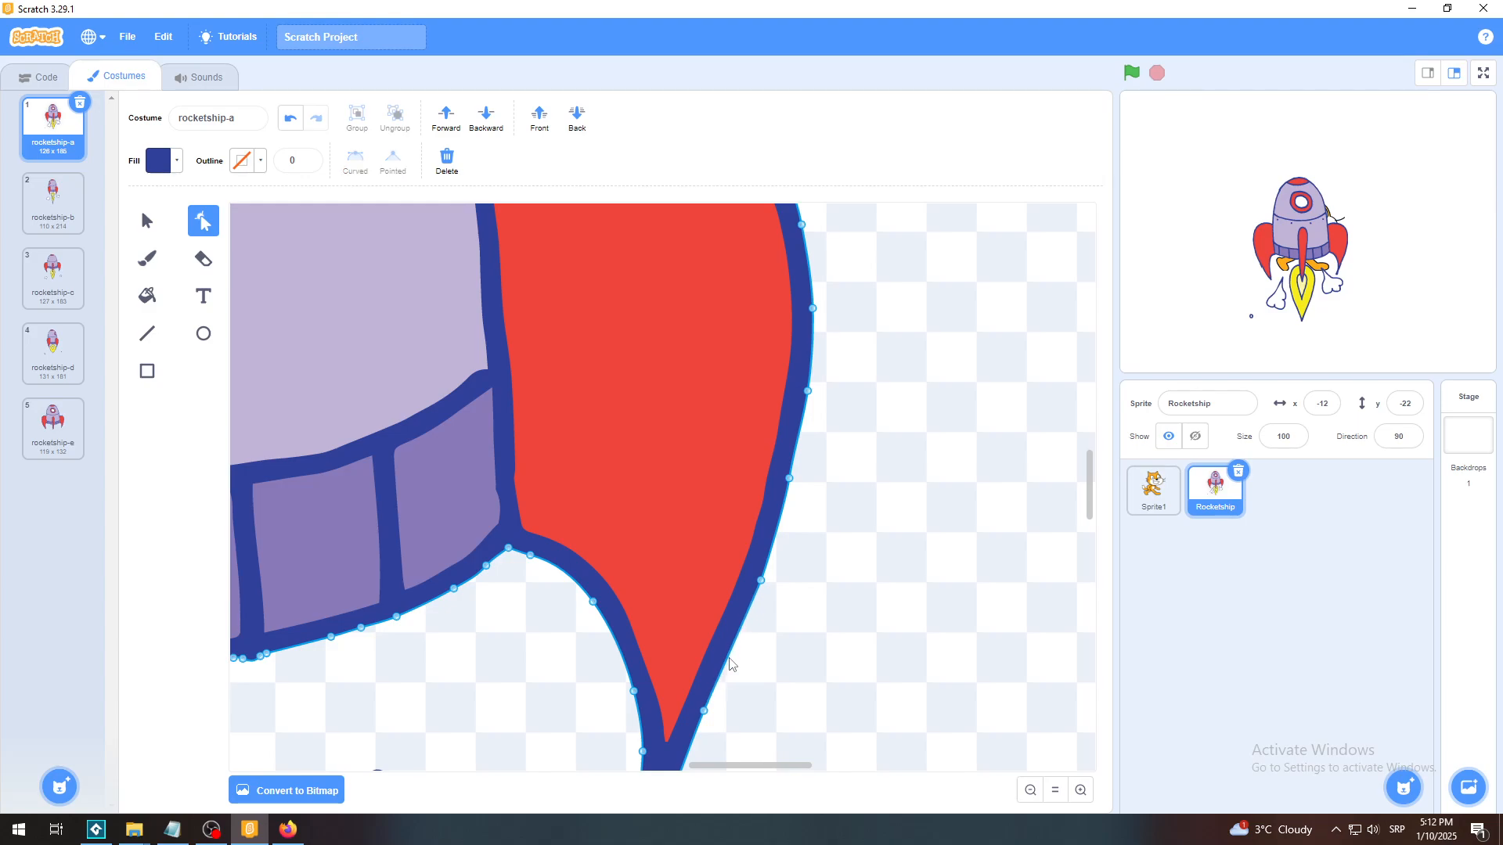
# Examine the remaining reshape points around the whole rocket outline.
pyautogui.click(1030, 790)
pyautogui.click(1030, 791)
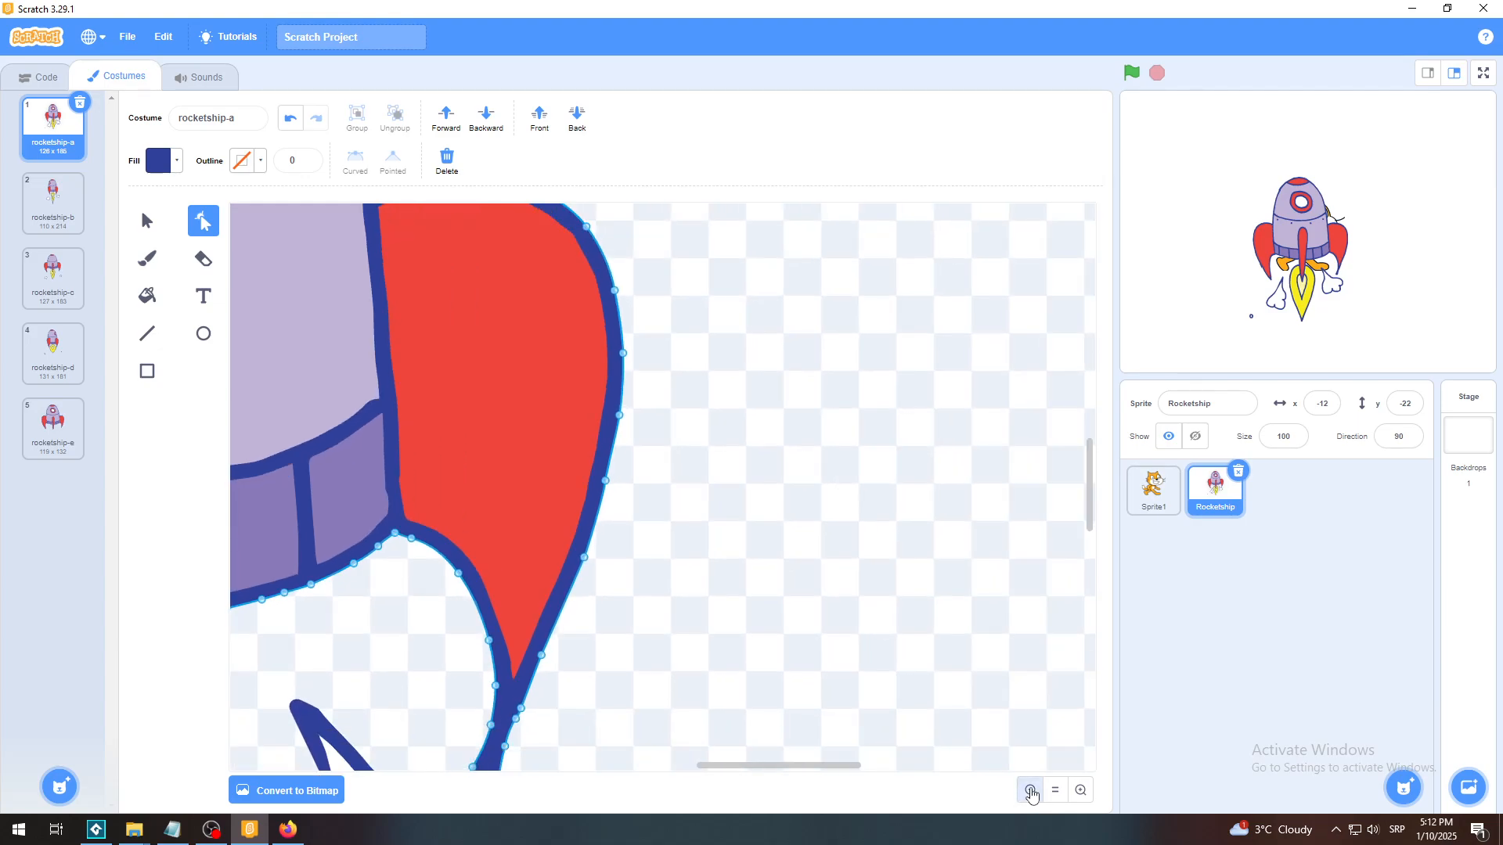
pyautogui.click(1030, 790)
pyautogui.click(1056, 792)
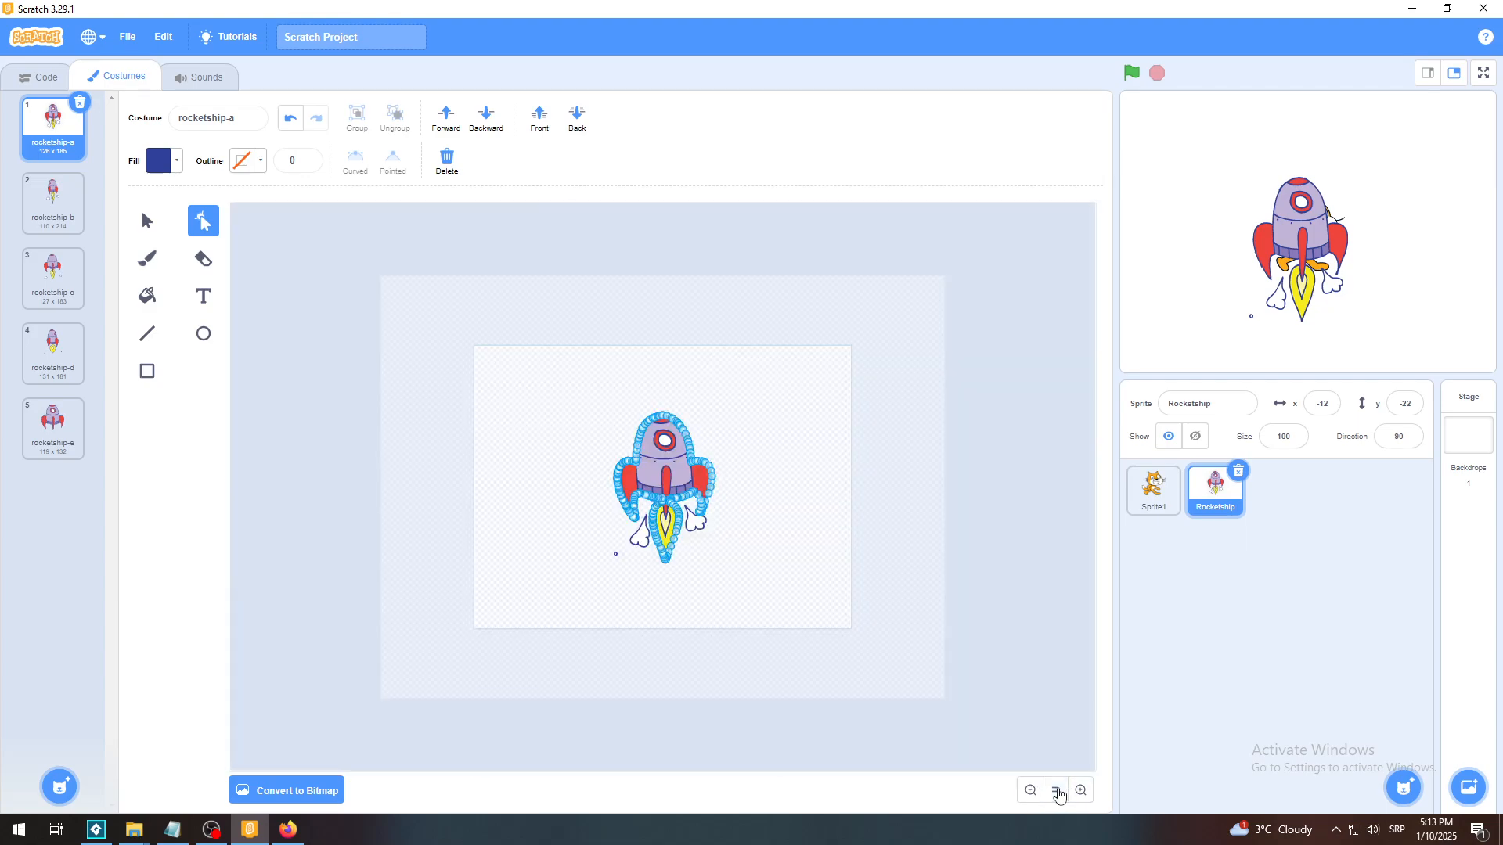
pyautogui.click(1080, 790)
pyautogui.click(1080, 790)
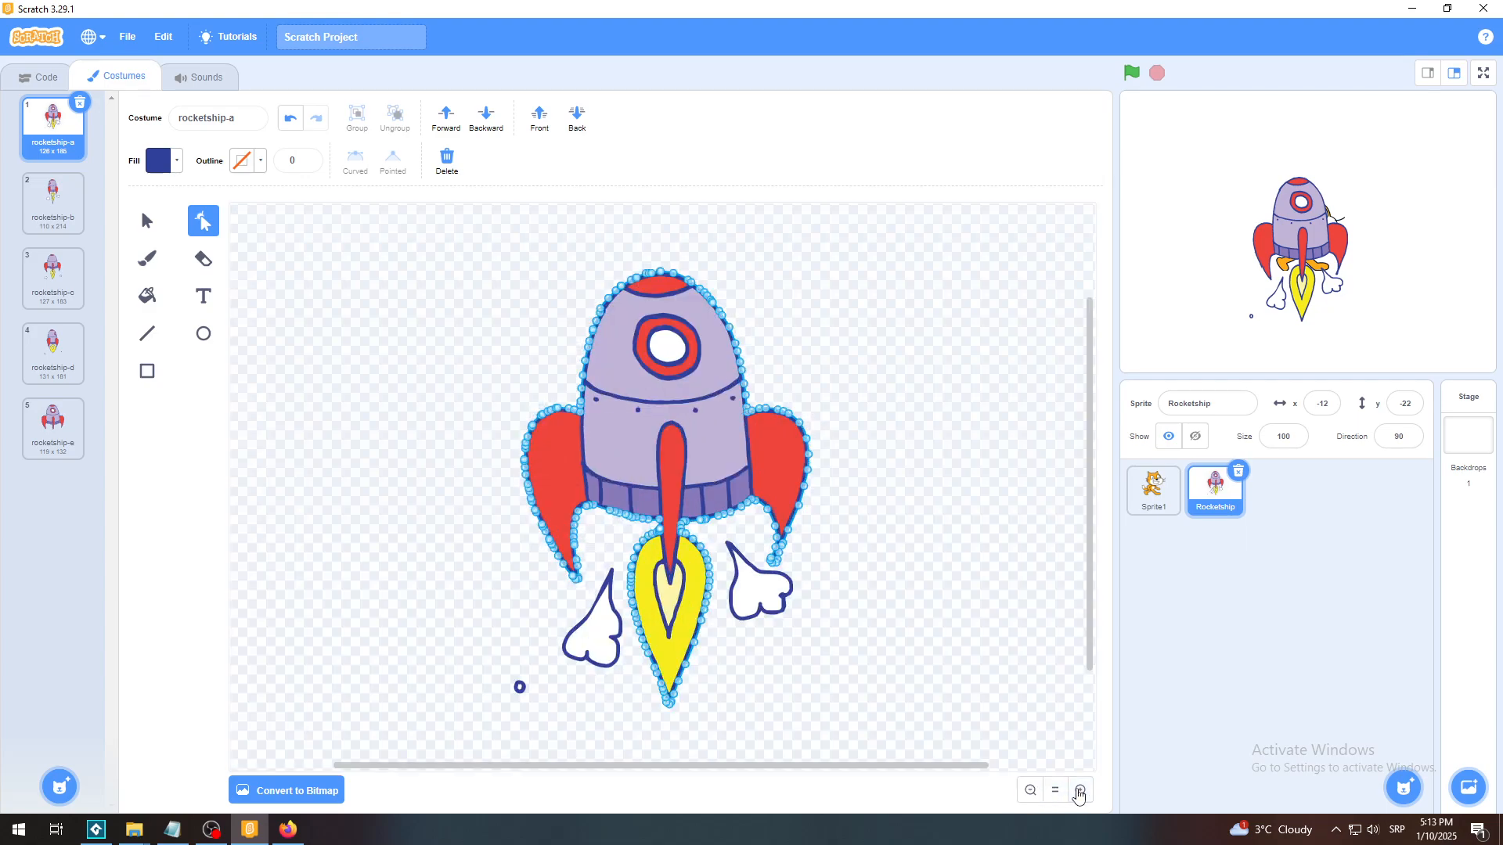
pyautogui.click(1080, 792)
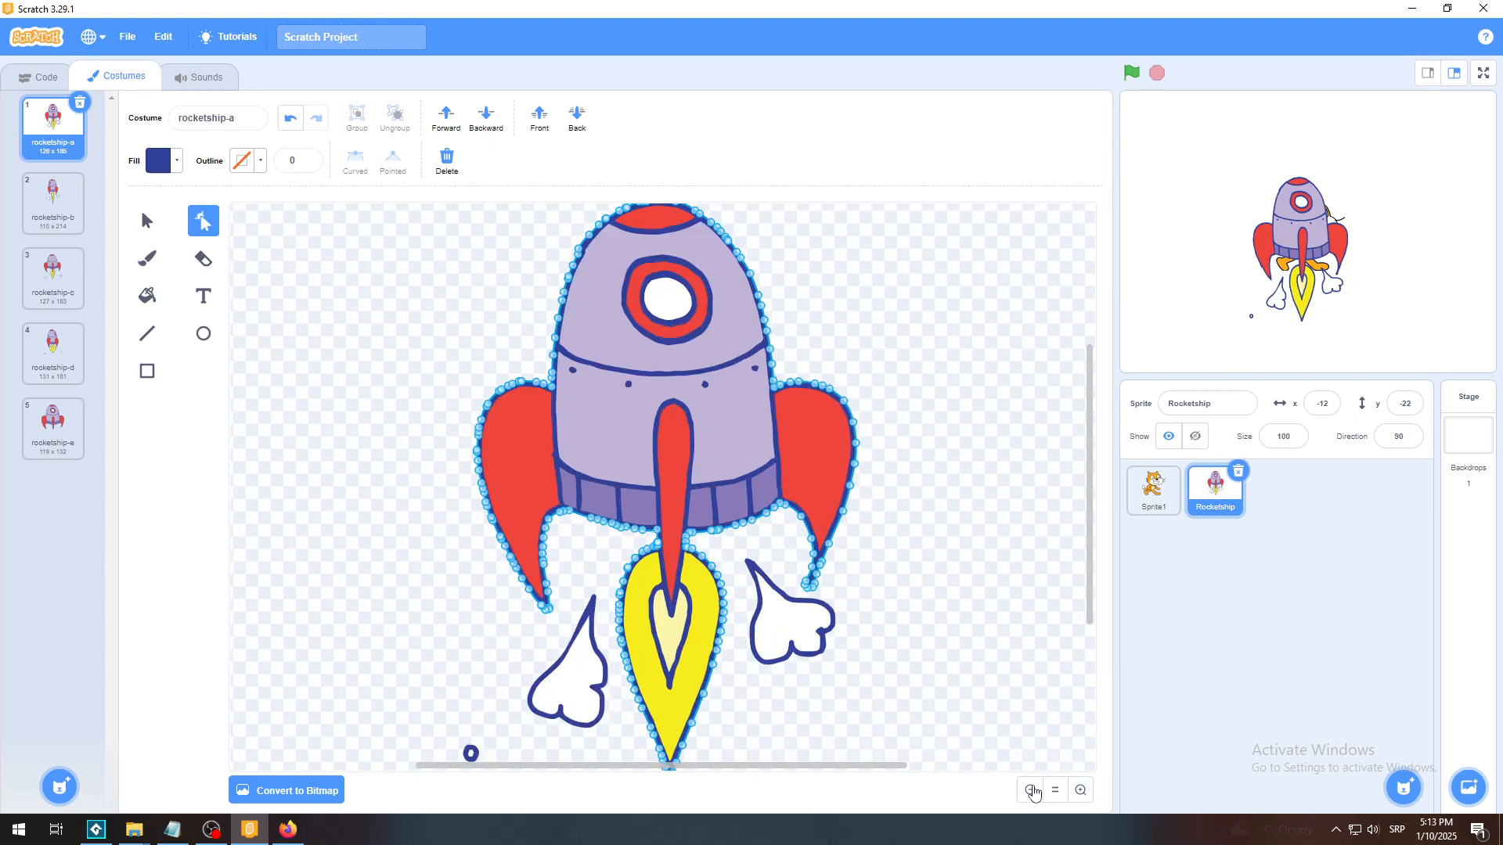
# Compare the Sprite1 and Rocketship costumes, and display the reshape points of nearly all rocket parts at once.
pyautogui.click(1032, 790)
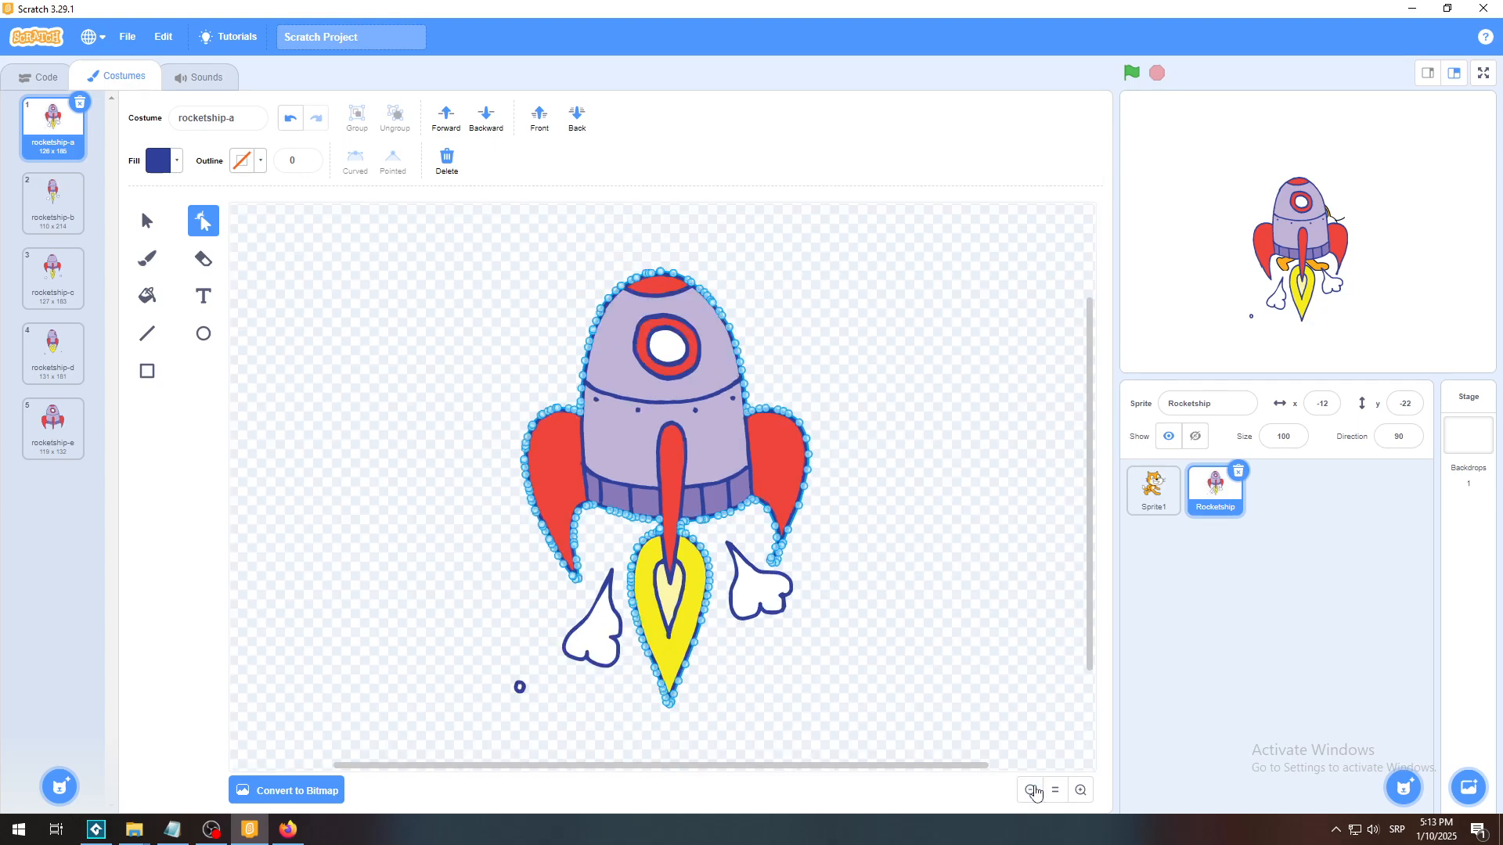
pyautogui.click(1150, 499)
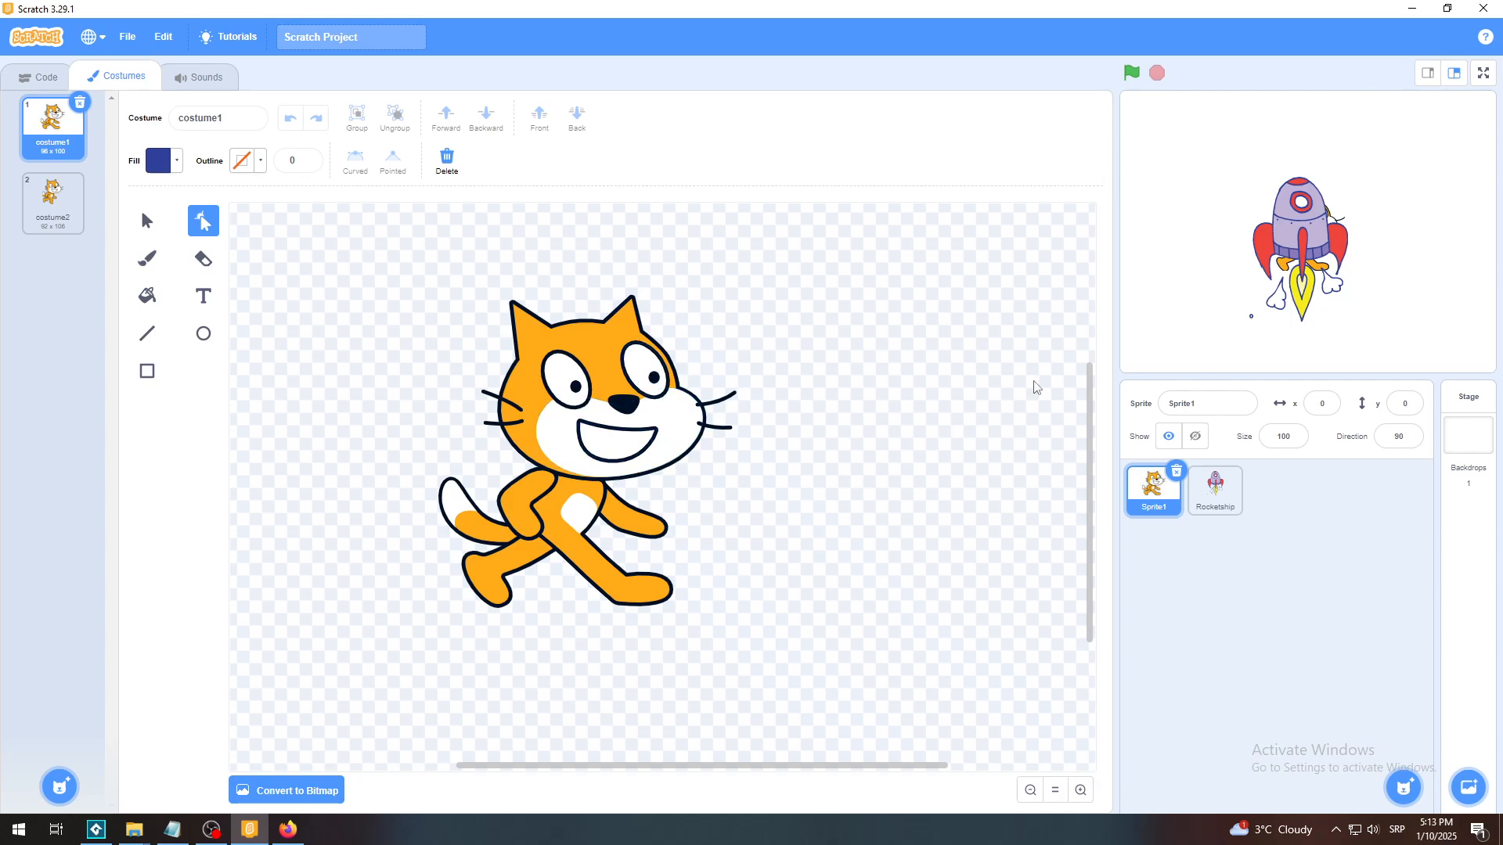
pyautogui.click(1225, 494)
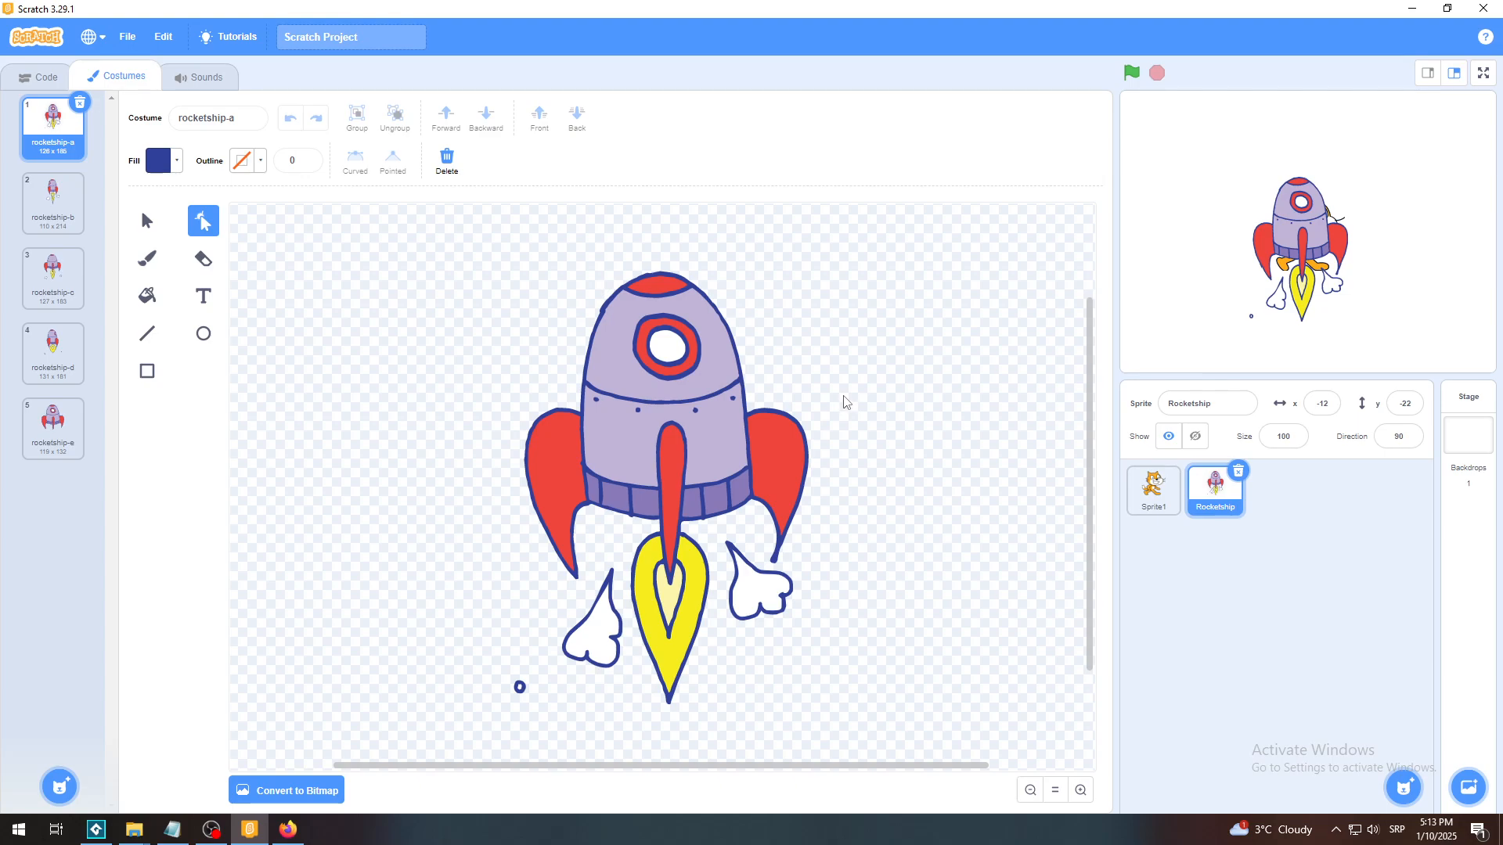
pyautogui.click(750, 457)
pyautogui.moveTo(910, 272); pyautogui.dragTo(446, 620)
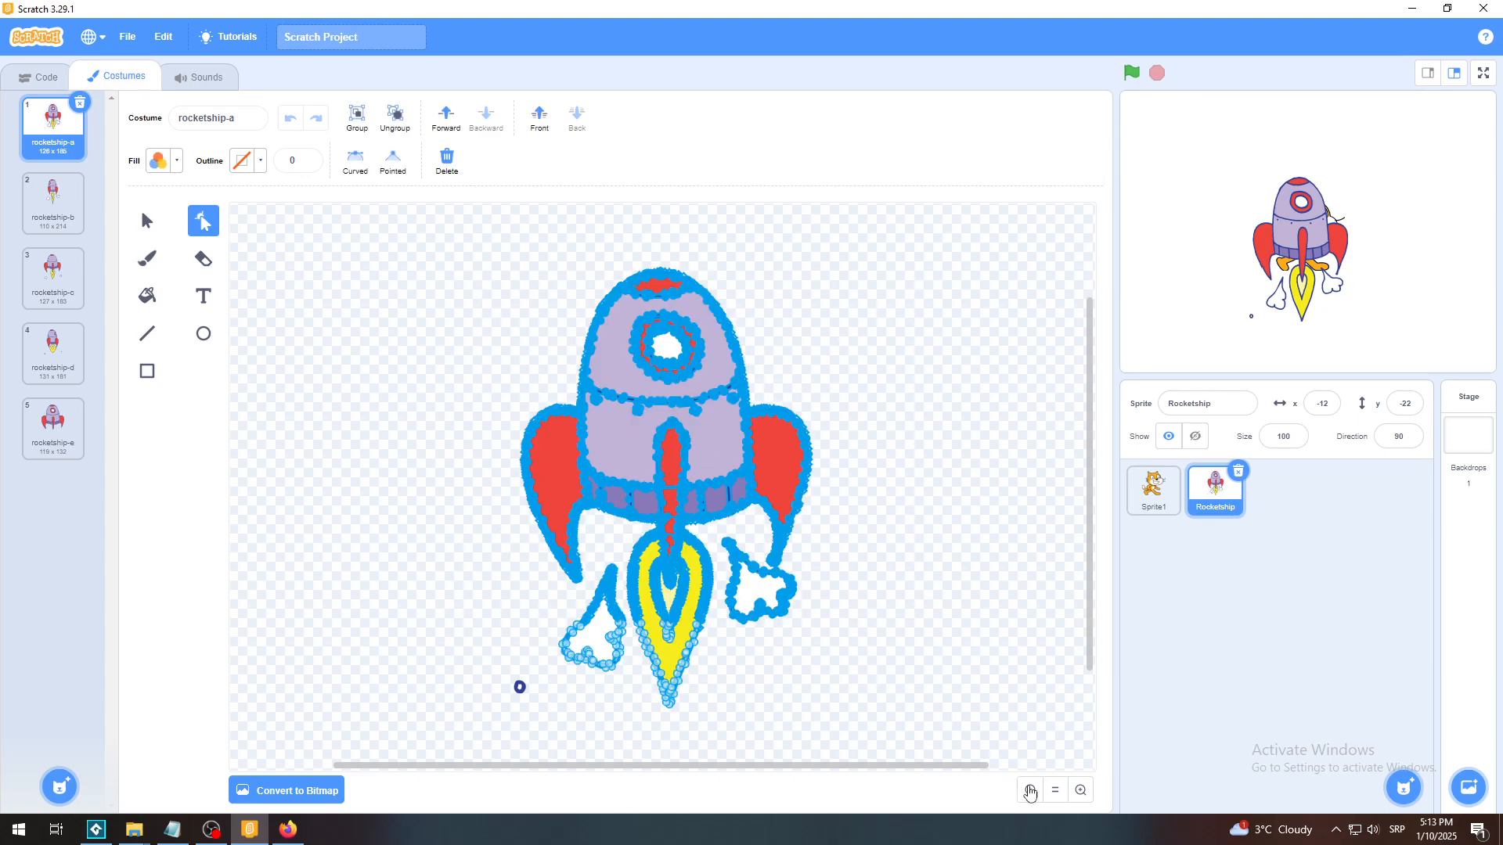
pyautogui.click(1081, 790)
pyautogui.click(1008, 604)
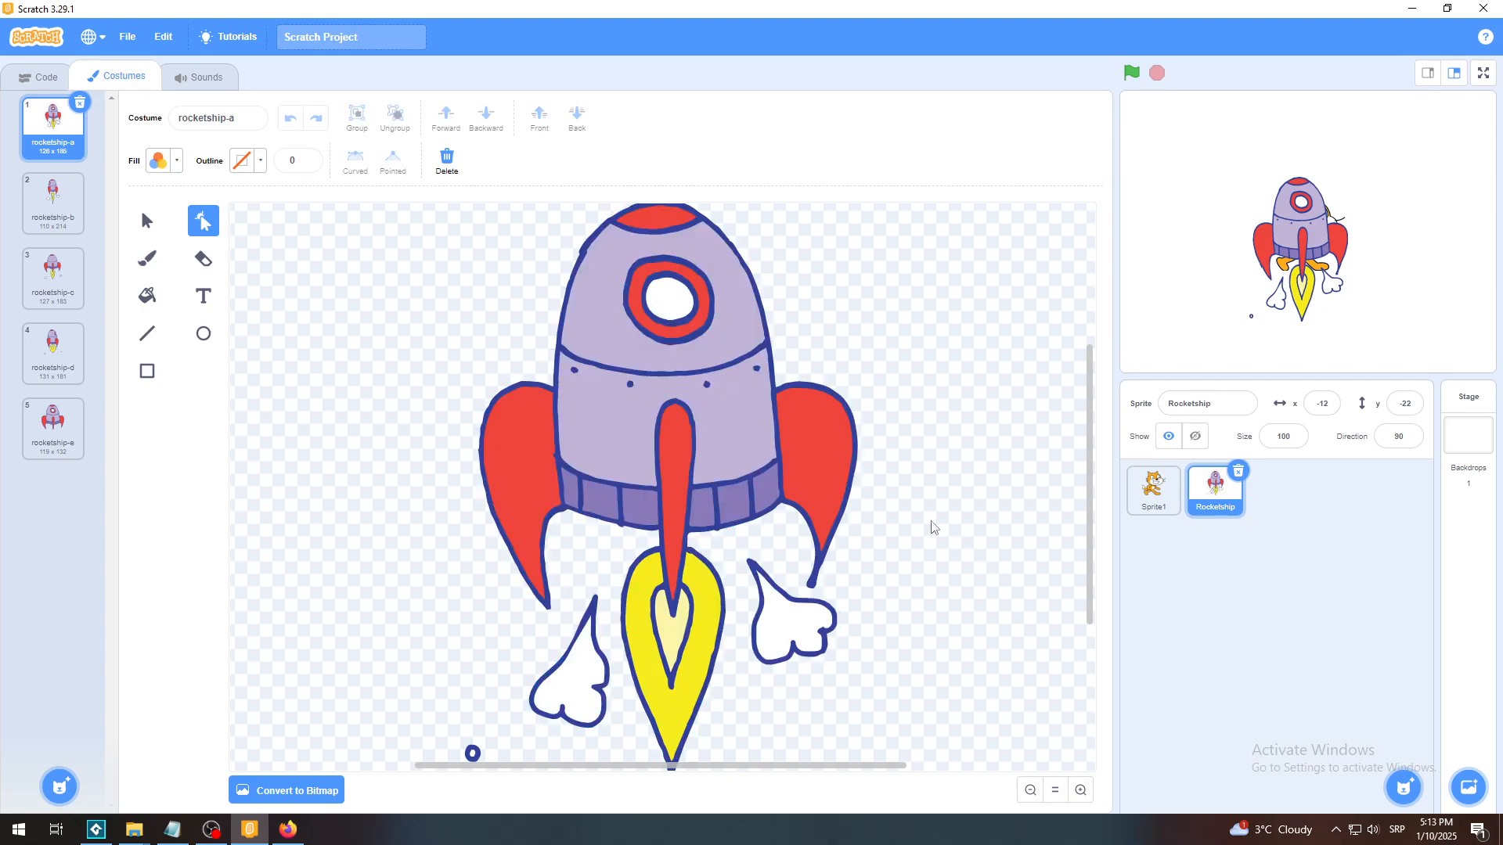
# Examine the reshape points of the rocket's upper body outline, left fin and lower band individually.
pyautogui.click(560, 338)
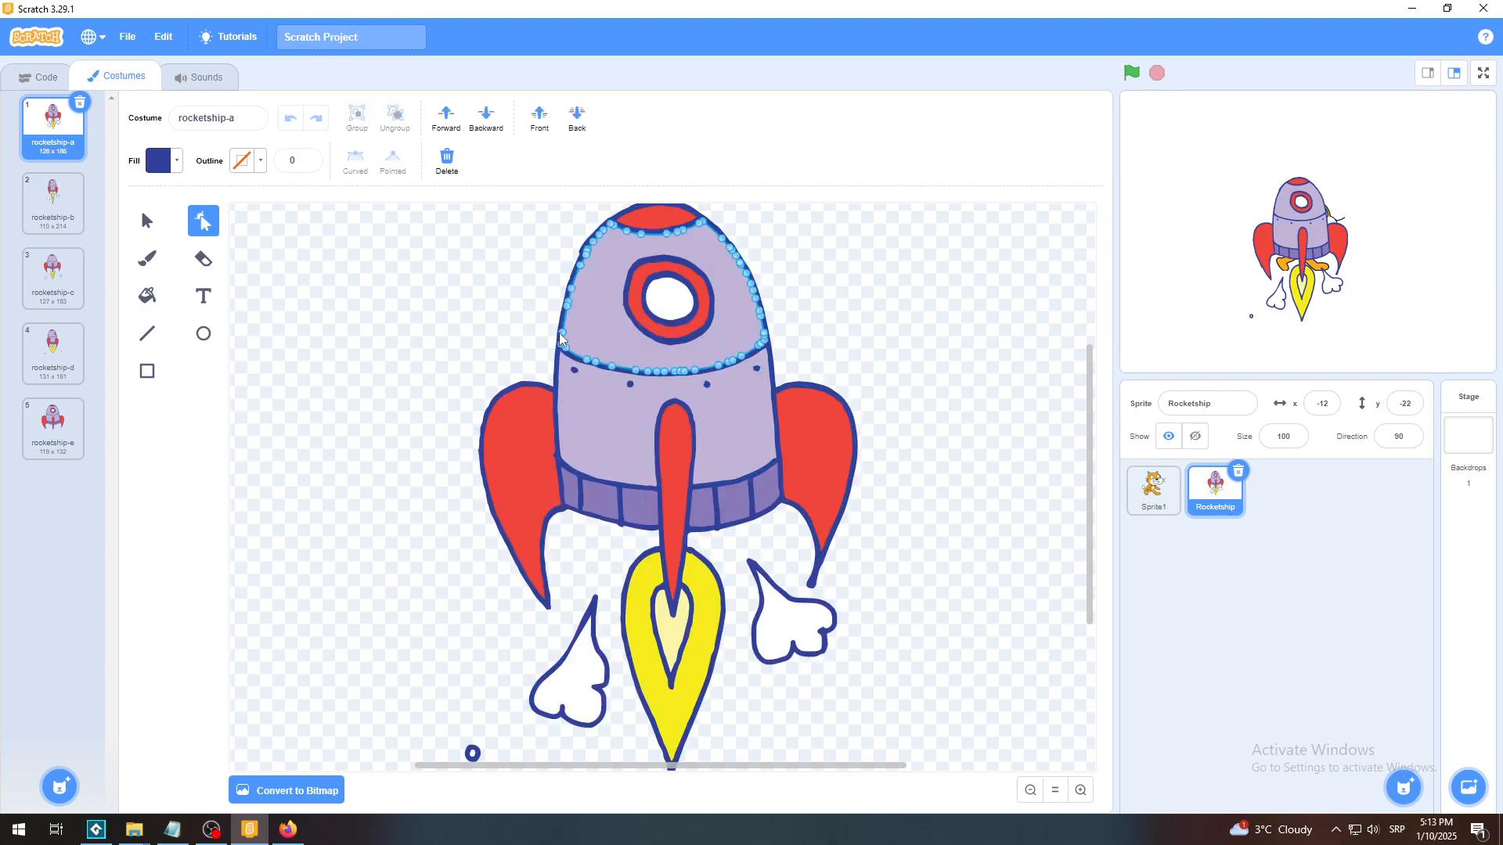
pyautogui.click(556, 379)
pyautogui.click(499, 393)
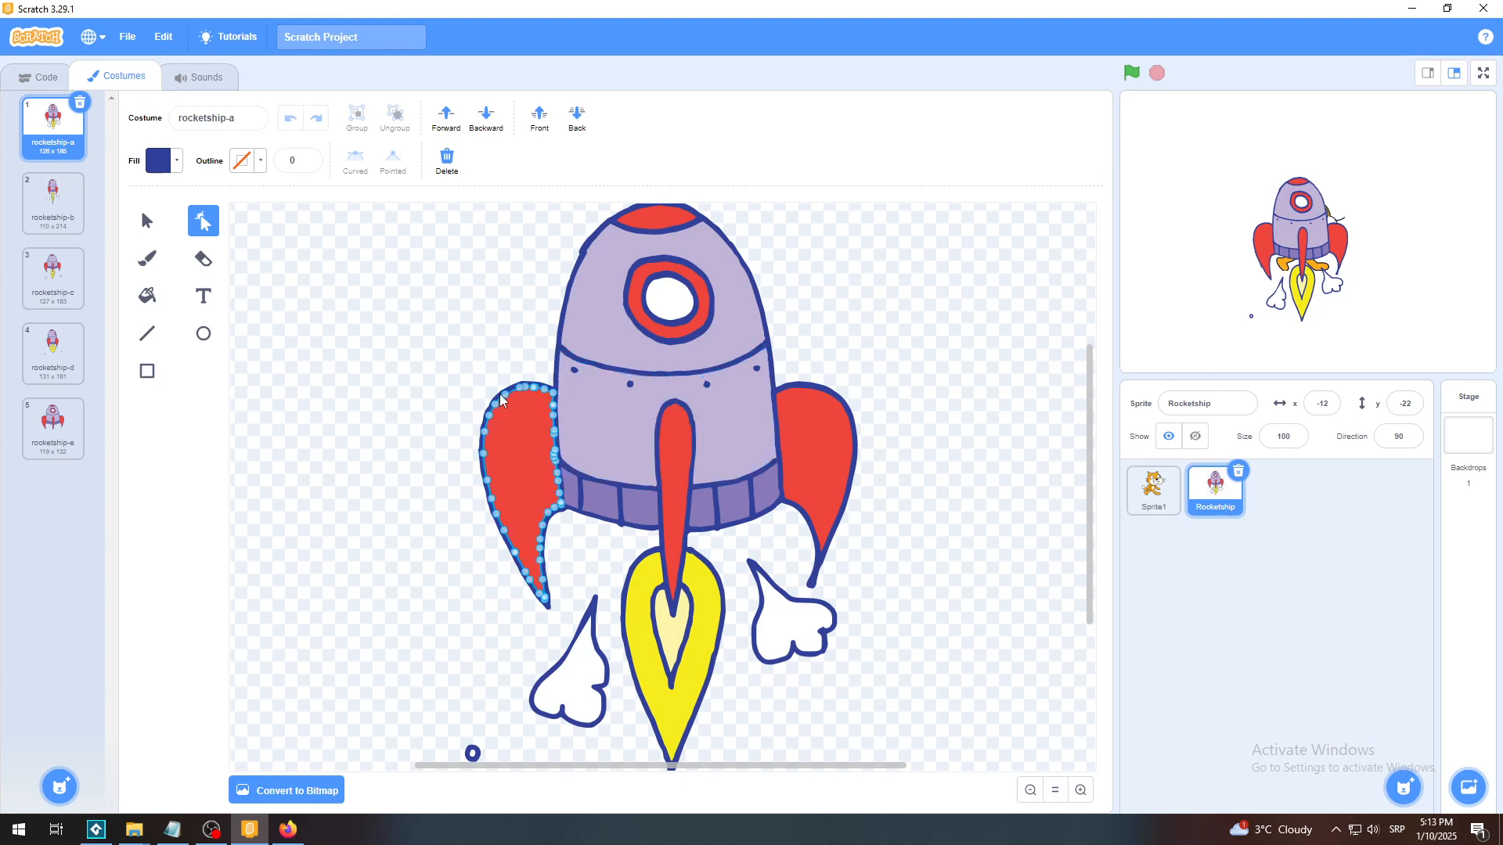
pyautogui.click(600, 521)
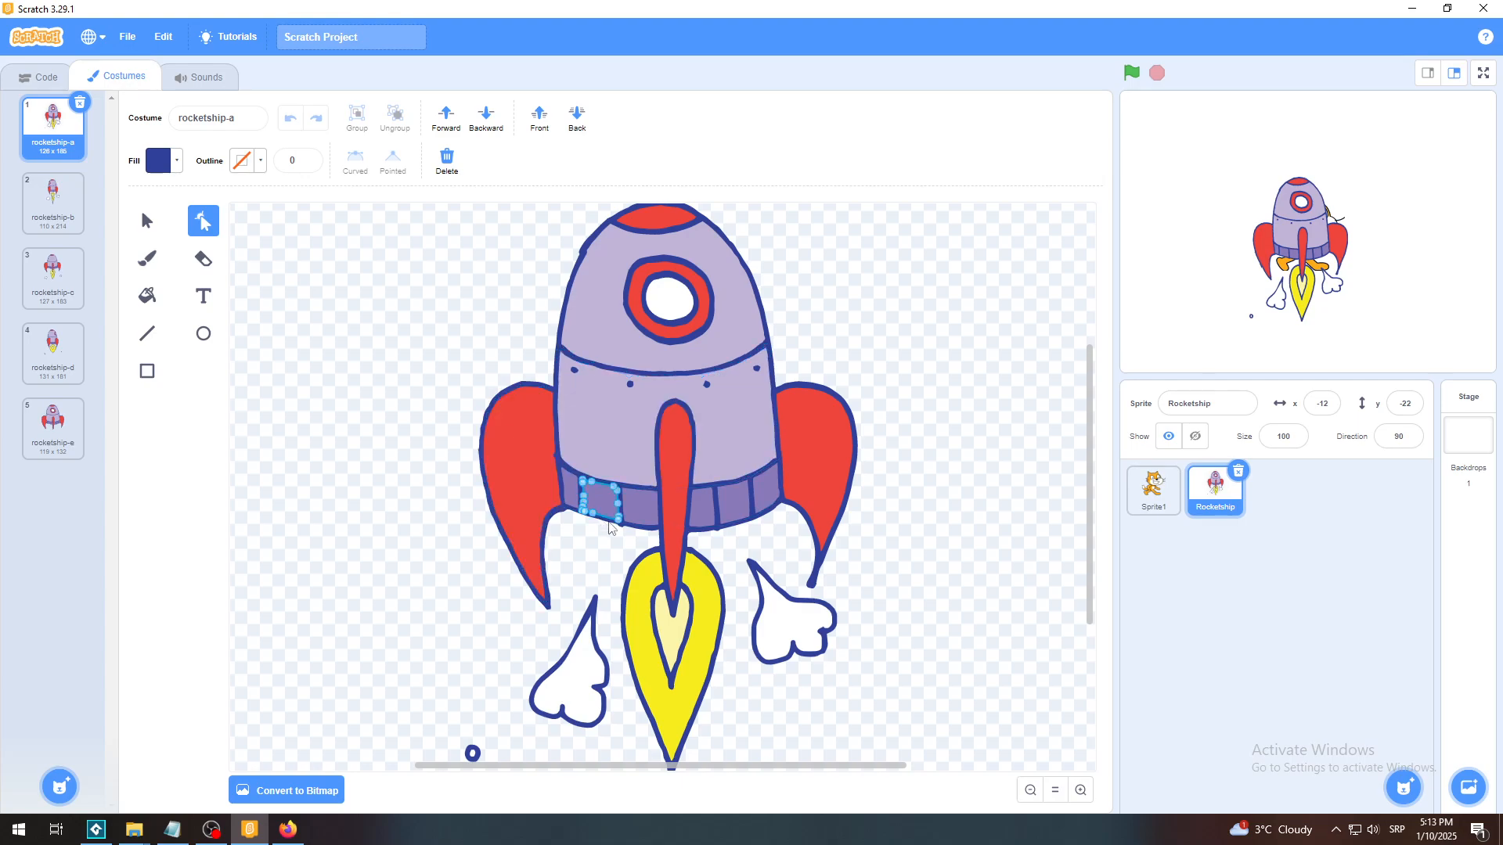
# Draw a straight diagonal black line with outline width 4 beside the cat in Sprite1's costume1.
pyautogui.click(1155, 497)
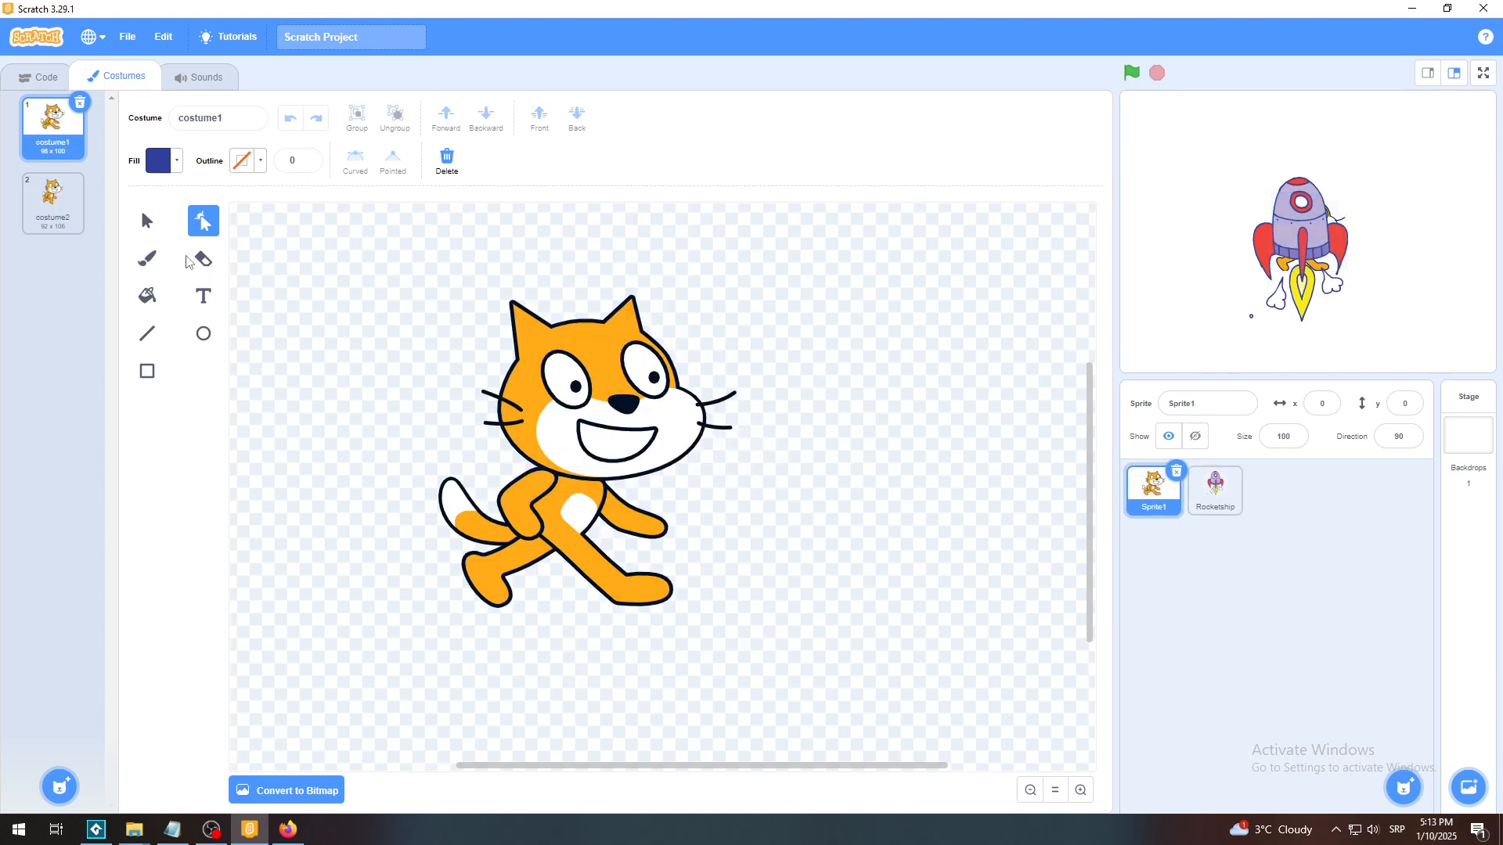
pyautogui.click(147, 333)
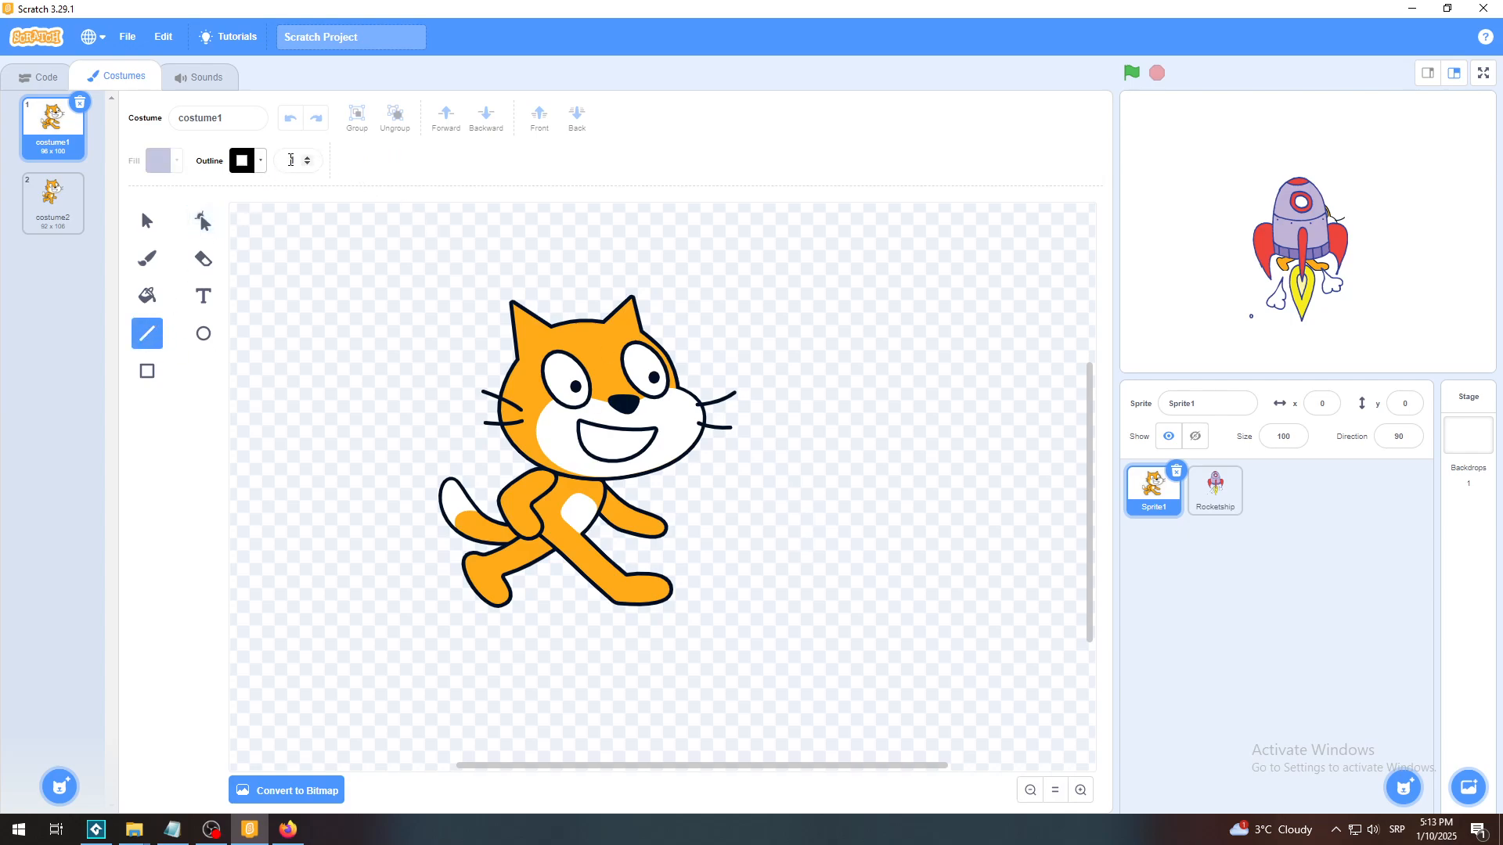
pyautogui.click(308, 160)
pyautogui.moveTo(762, 617)
pyautogui.mouseDown()
pyautogui.moveTo(922, 410)
pyautogui.moveTo(952, 341)
pyautogui.mouseUp()
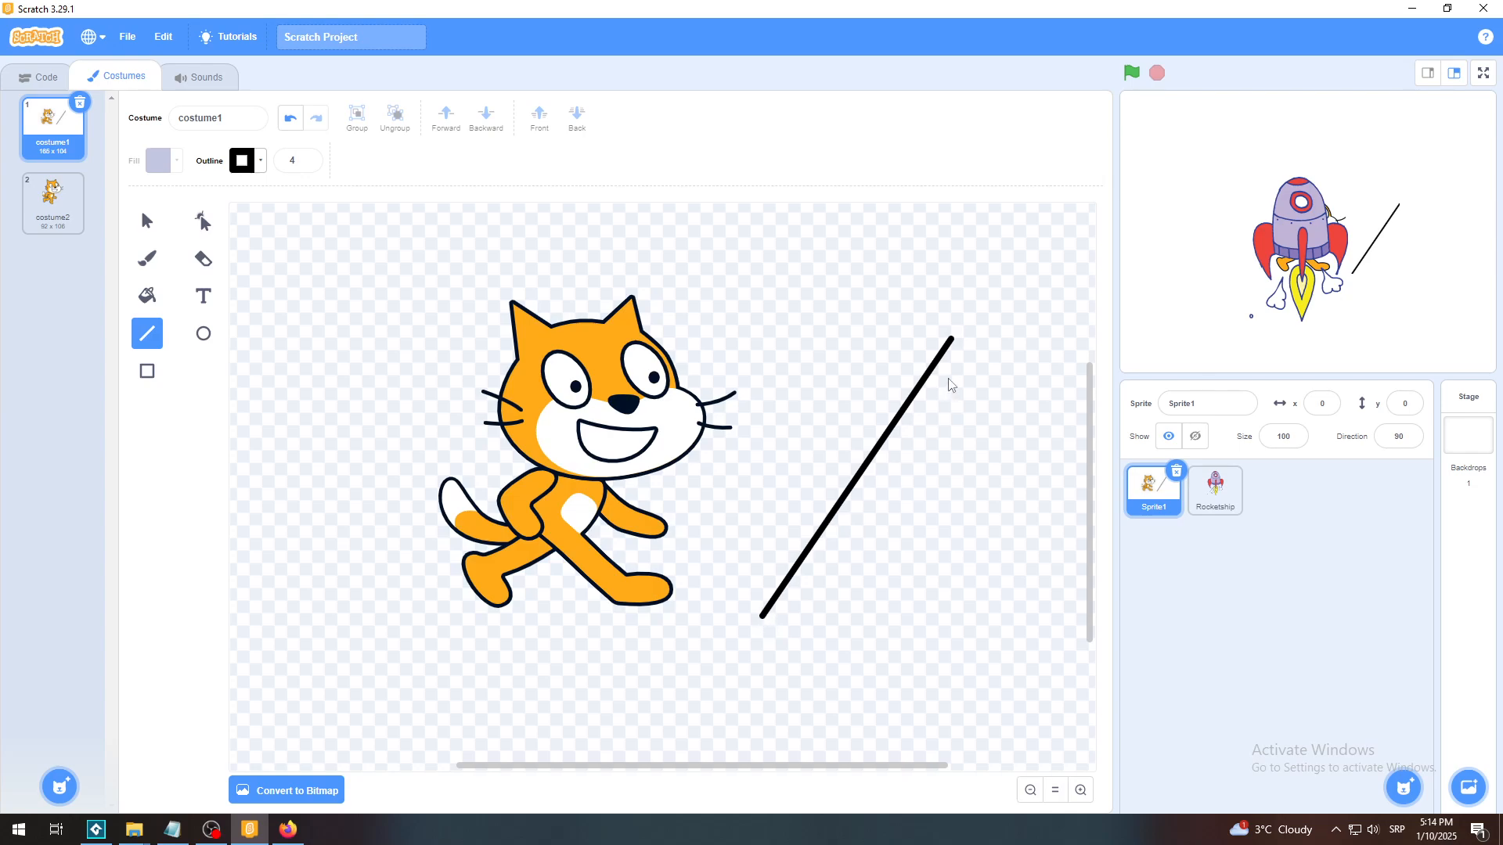
# Reshape the diagonal line by moving its endpoints so it lies nearly horizontal beside the cat's head.
pyautogui.click(203, 222)
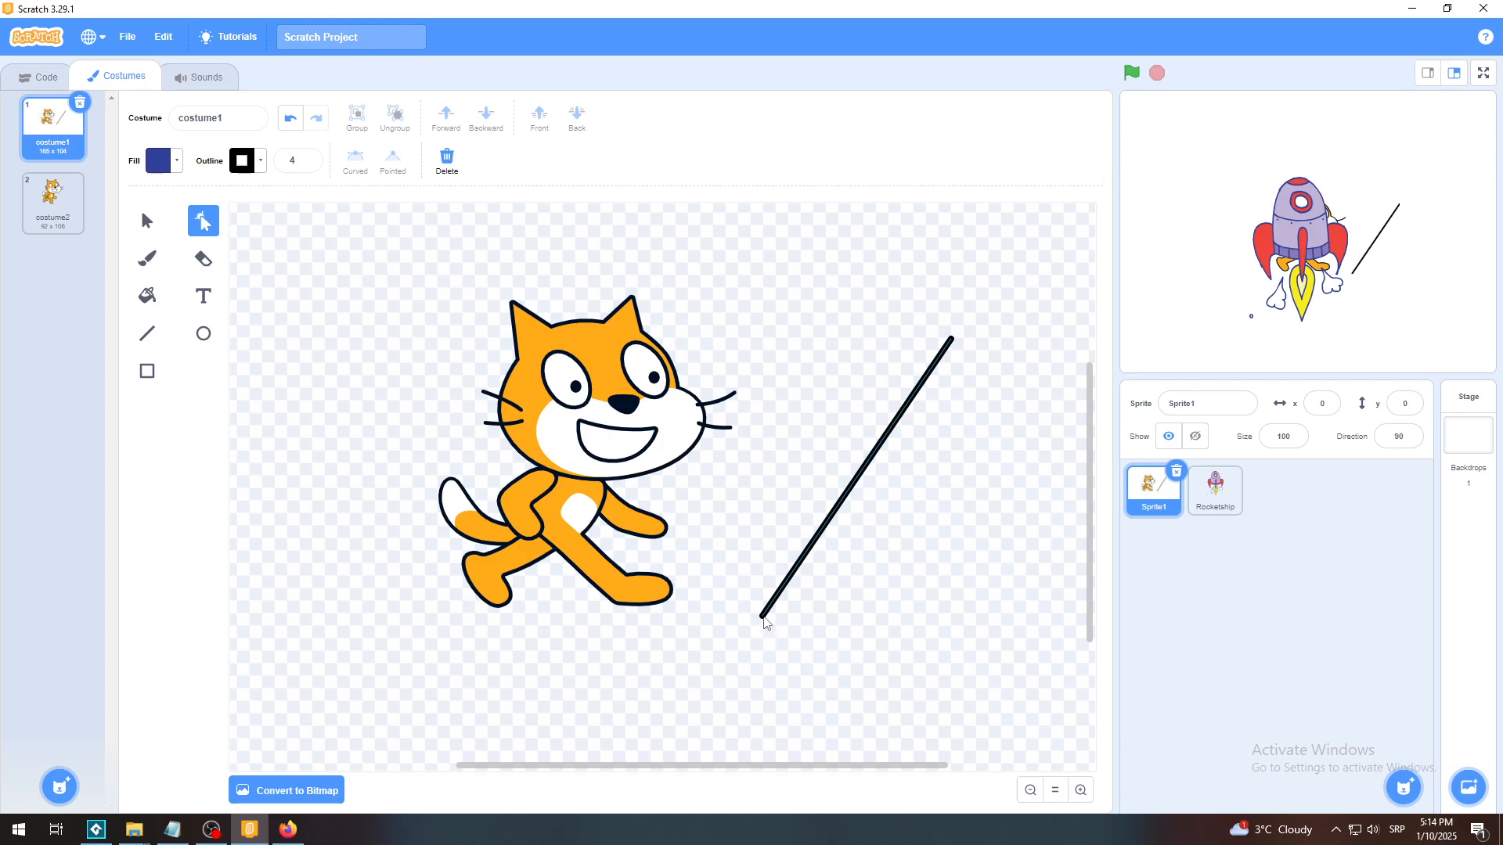
pyautogui.moveTo(764, 622); pyautogui.dragTo(779, 328)
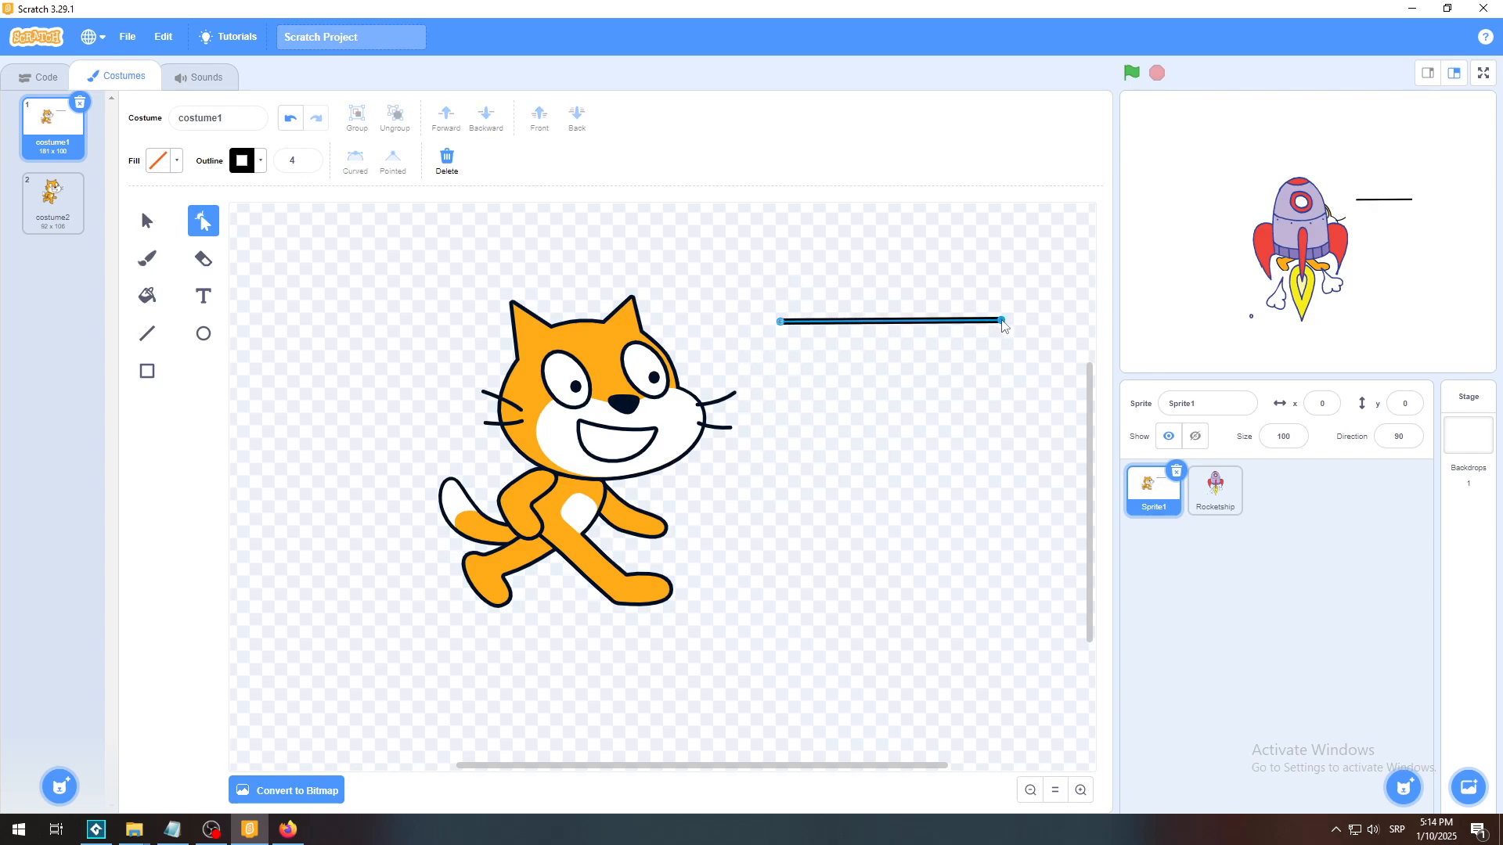
pyautogui.moveTo(1001, 320)
pyautogui.mouseDown()
pyautogui.moveTo(973, 450)
pyautogui.moveTo(1013, 327)
pyautogui.moveTo(997, 325)
pyautogui.mouseUp()
# Add three points along the horizontal line, try to pull the first one upward into a hump, and undo the bend.
pyautogui.click(1081, 790)
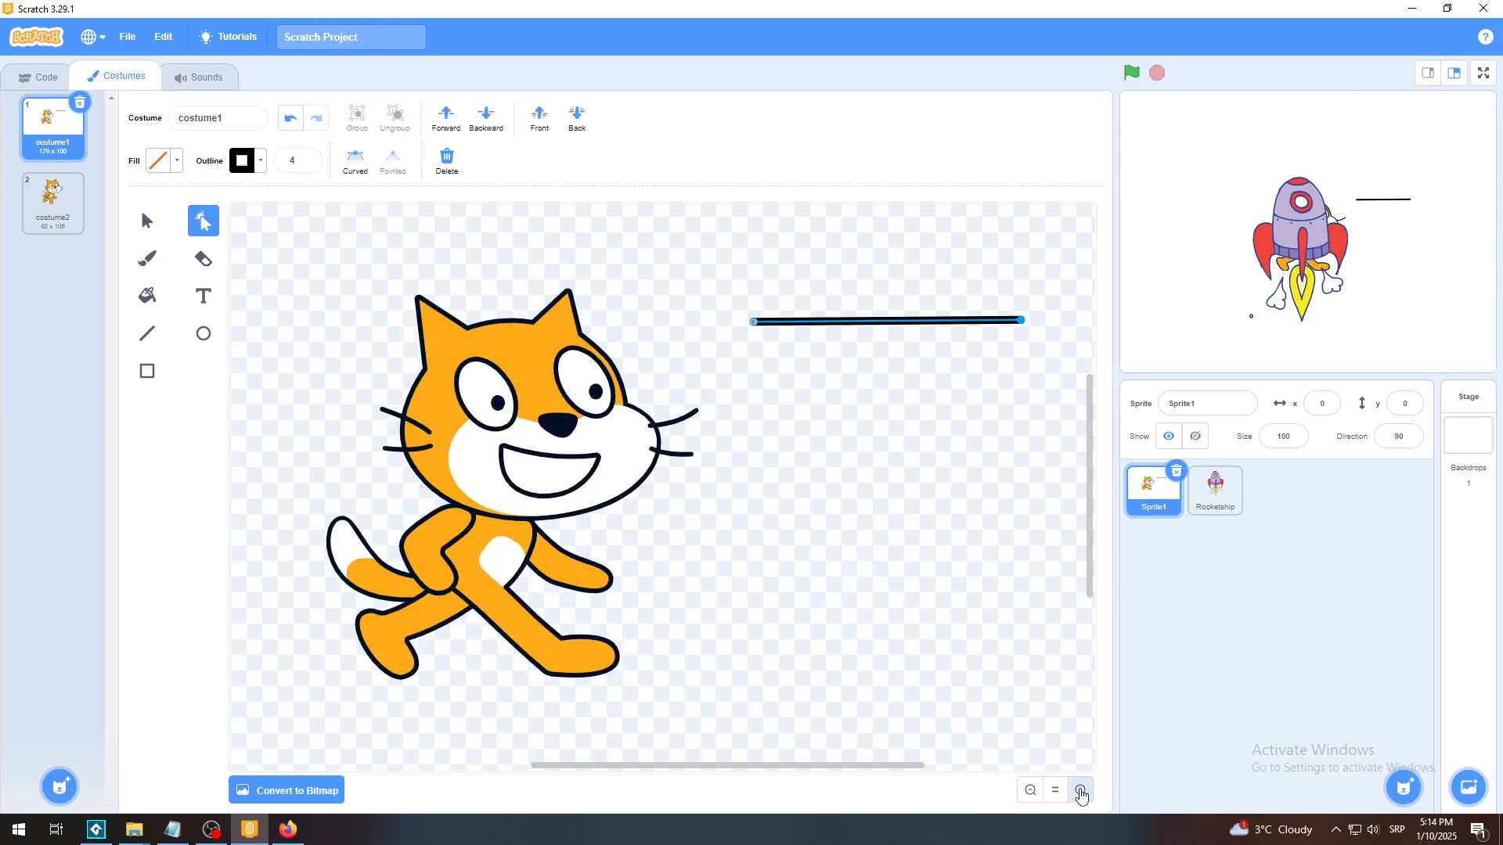
pyautogui.click(1081, 791)
pyautogui.moveTo(900, 771); pyautogui.dragTo(918, 770)
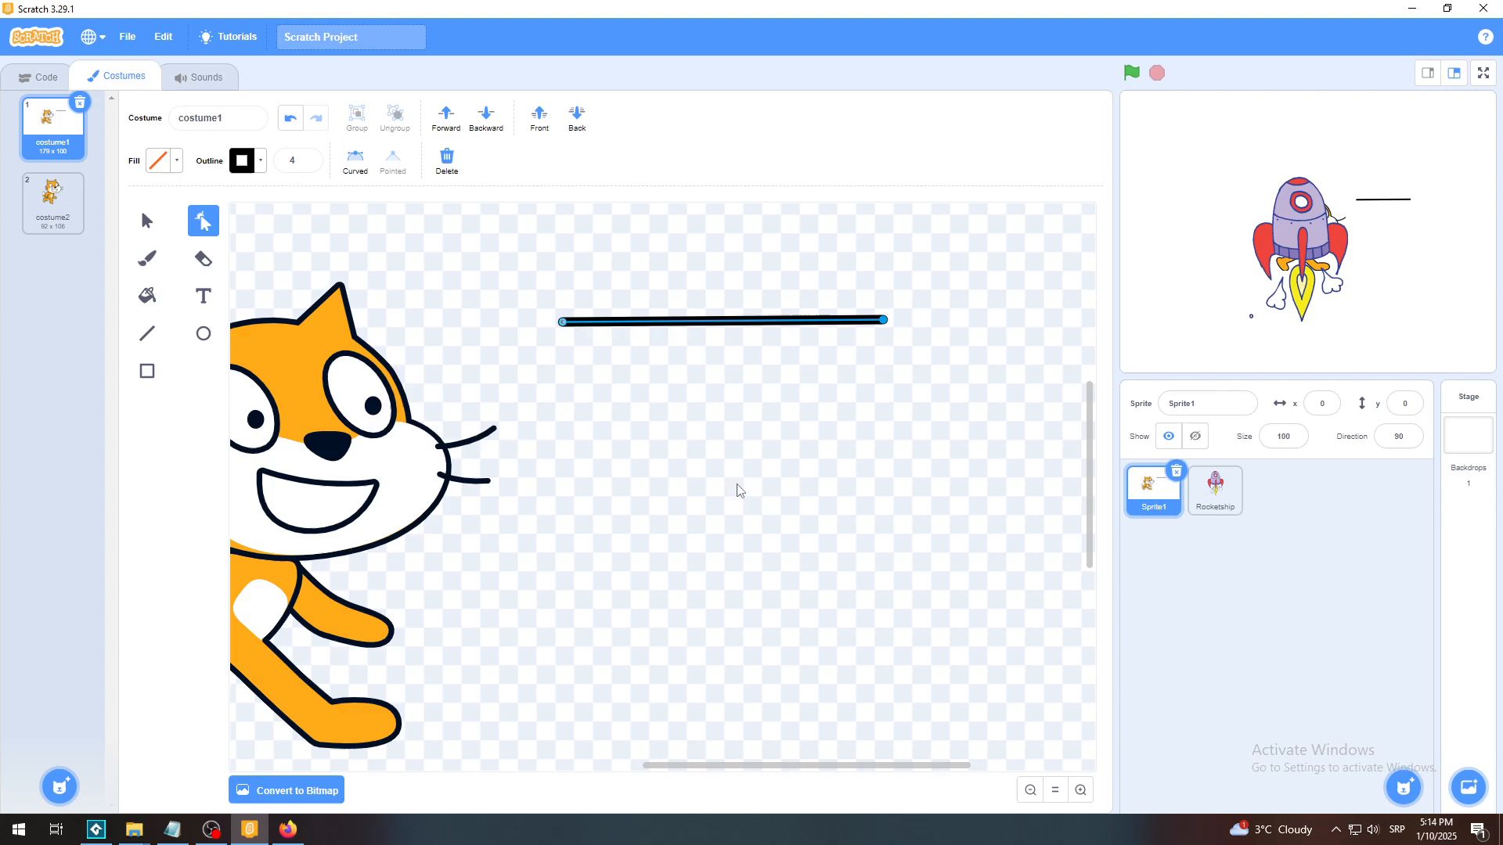
pyautogui.click(643, 322)
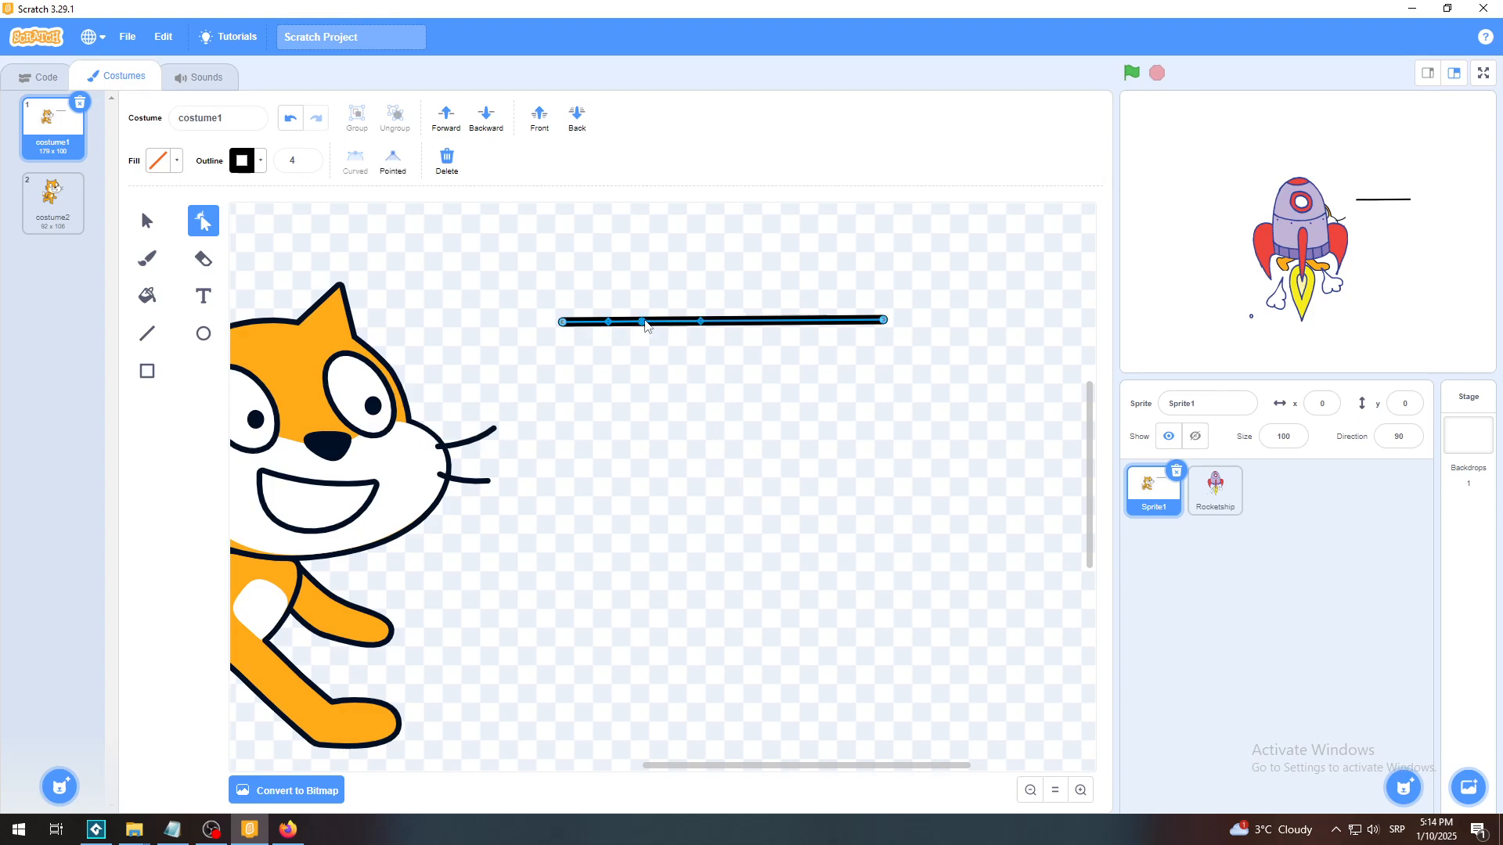
pyautogui.click(749, 322)
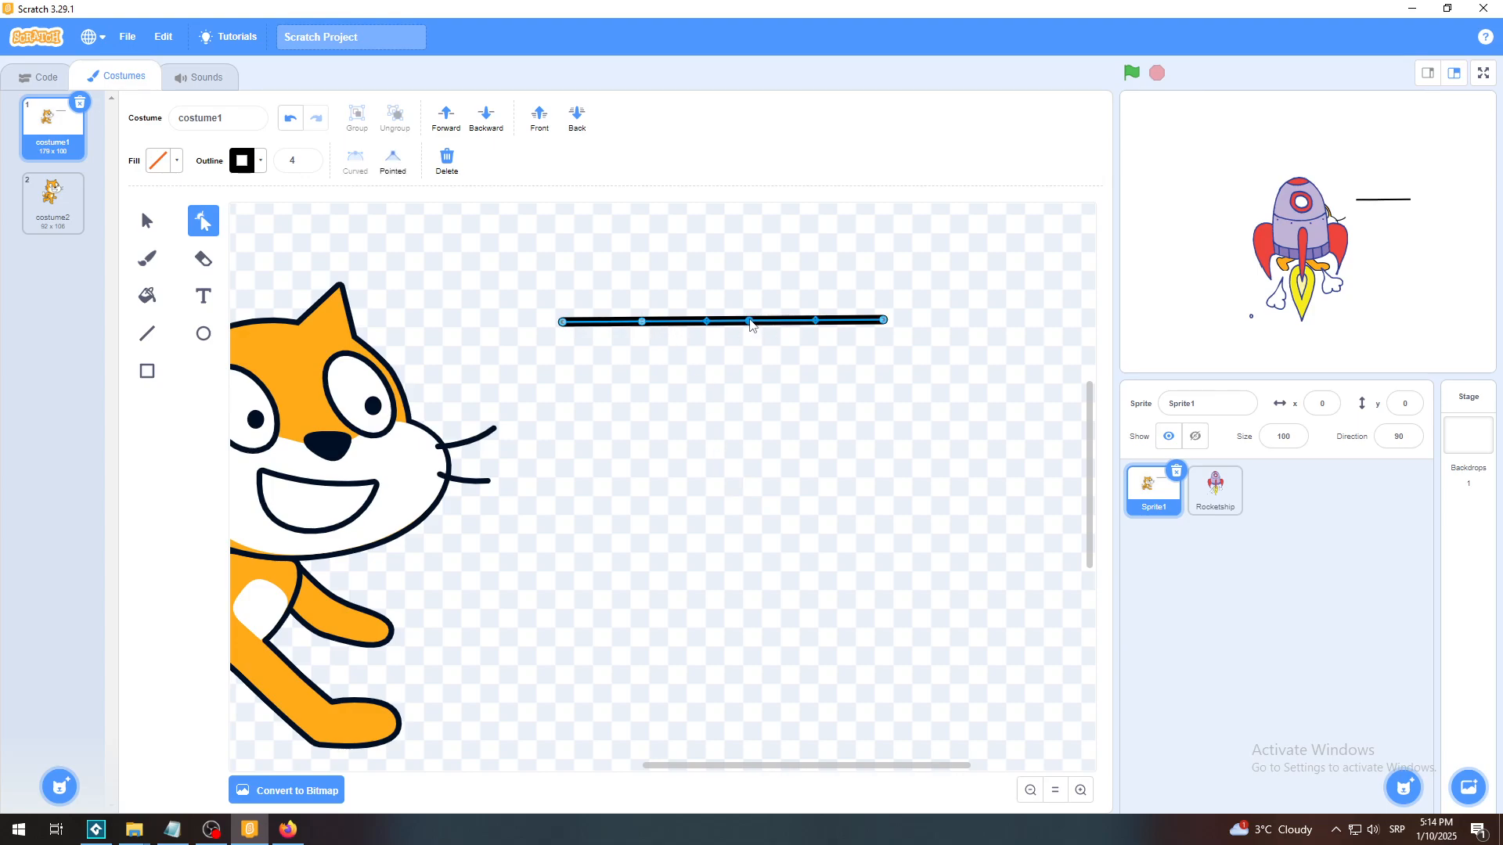
pyautogui.click(840, 322)
pyautogui.moveTo(641, 322); pyautogui.dragTo(653, 236)
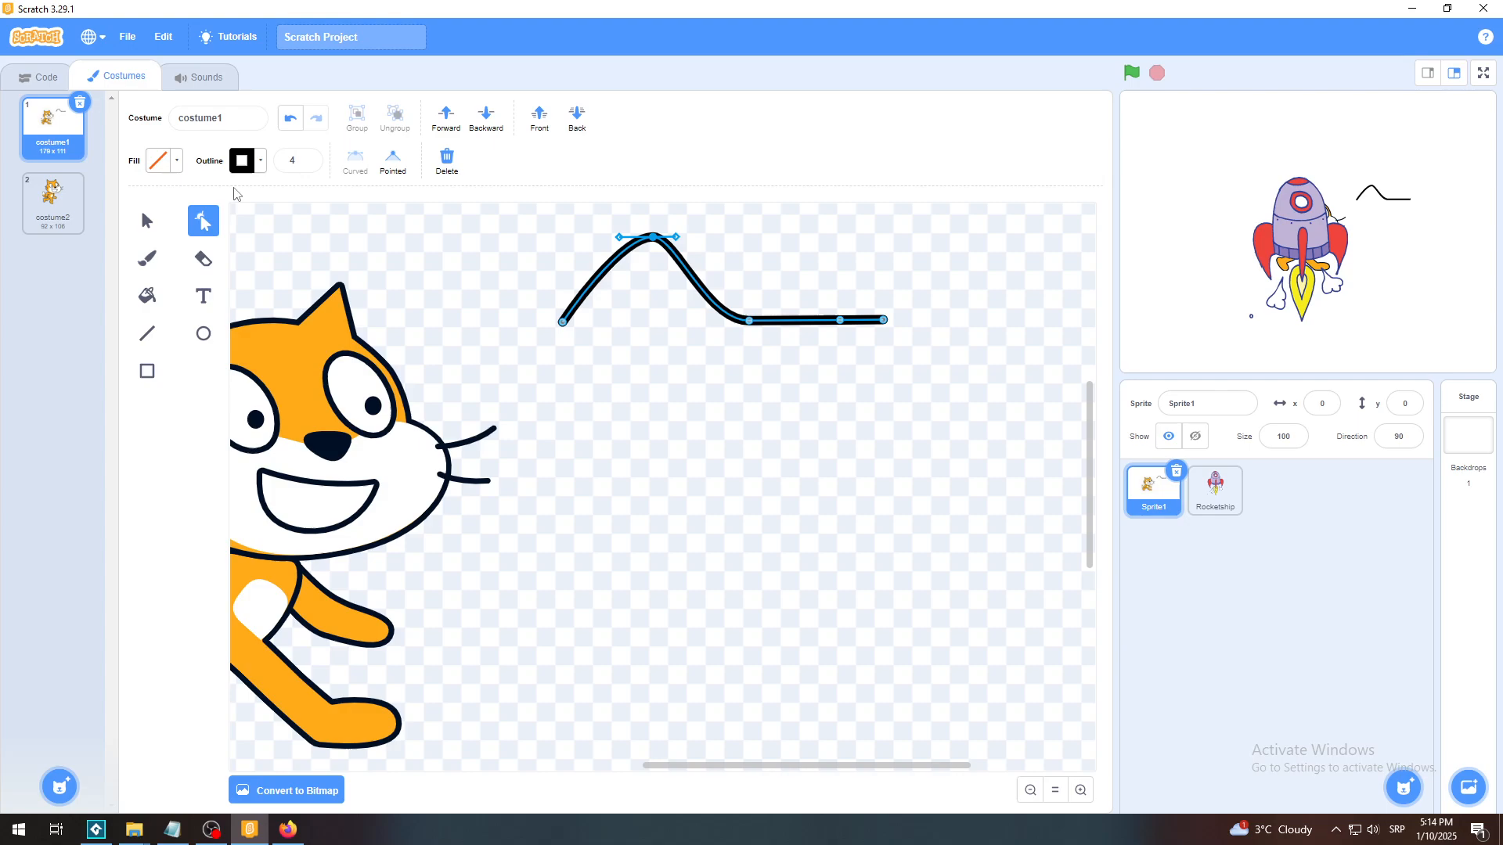
pyautogui.click(290, 119)
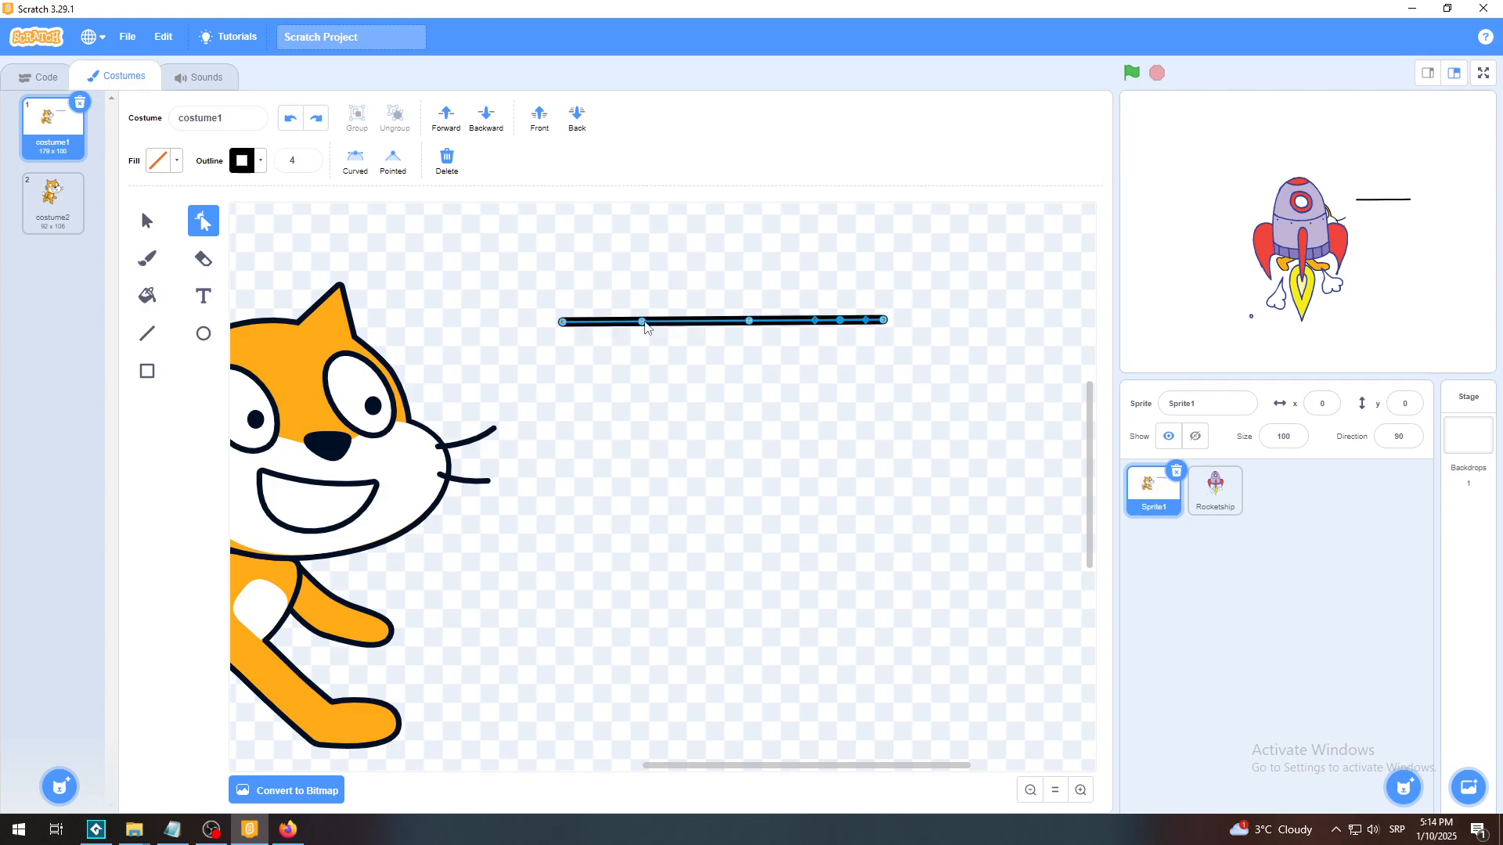
# Delete the three added points between the horizontal line's endpoints.
pyautogui.click(642, 321)
pyautogui.press('Delete')
pyautogui.click(748, 321)
pyautogui.press('Delete')
pyautogui.click(840, 322)
pyautogui.press('Delete')
# Bend the line into a smile-shaped curve by pulling two new points downward and fine-tuning their positions.
pyautogui.moveTo(657, 321); pyautogui.dragTo(653, 428)
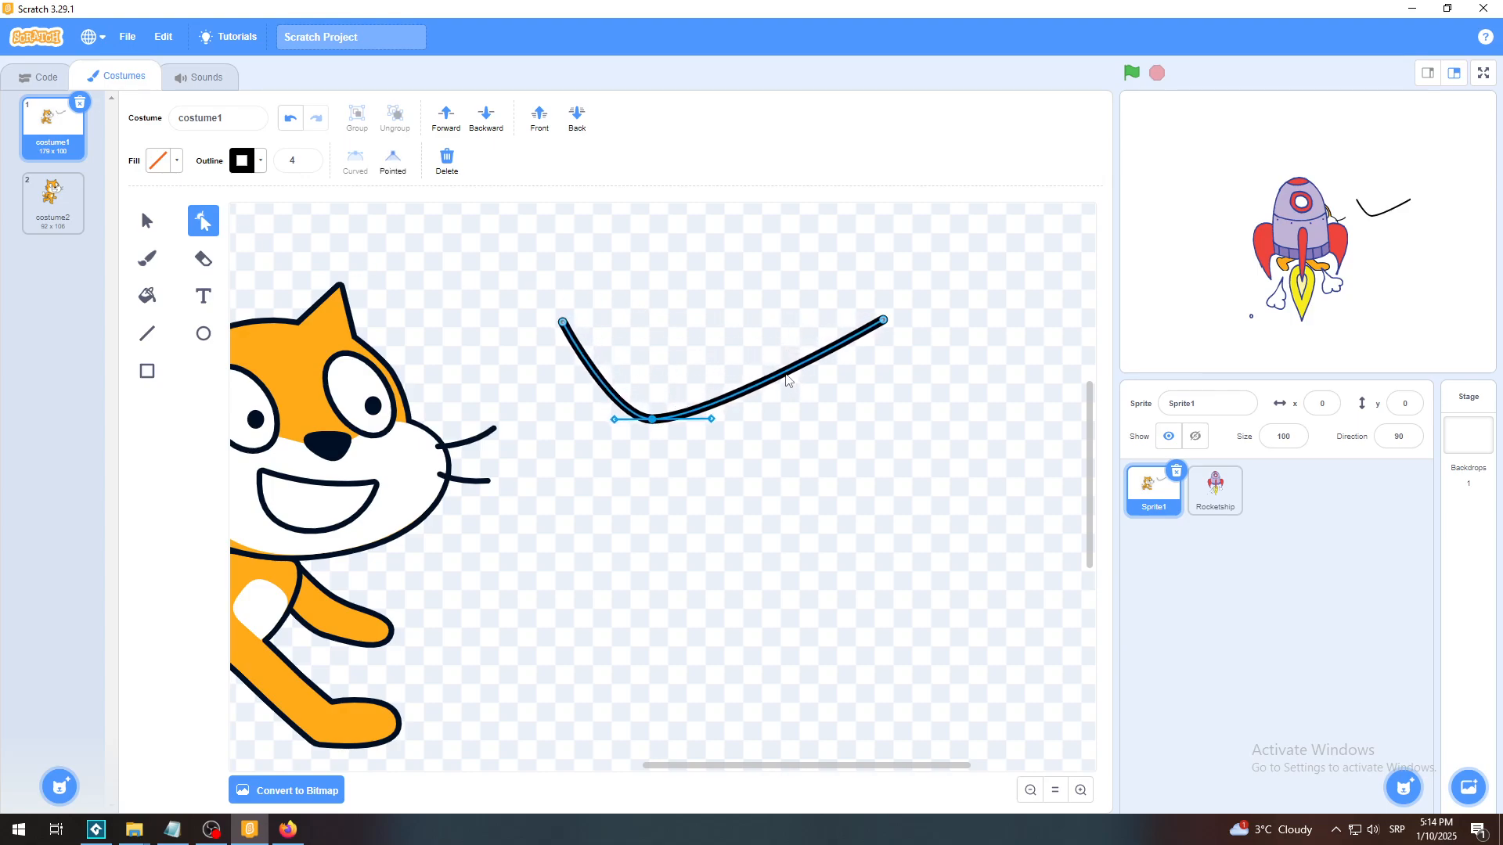
pyautogui.moveTo(786, 380); pyautogui.dragTo(795, 411)
pyautogui.click(654, 423)
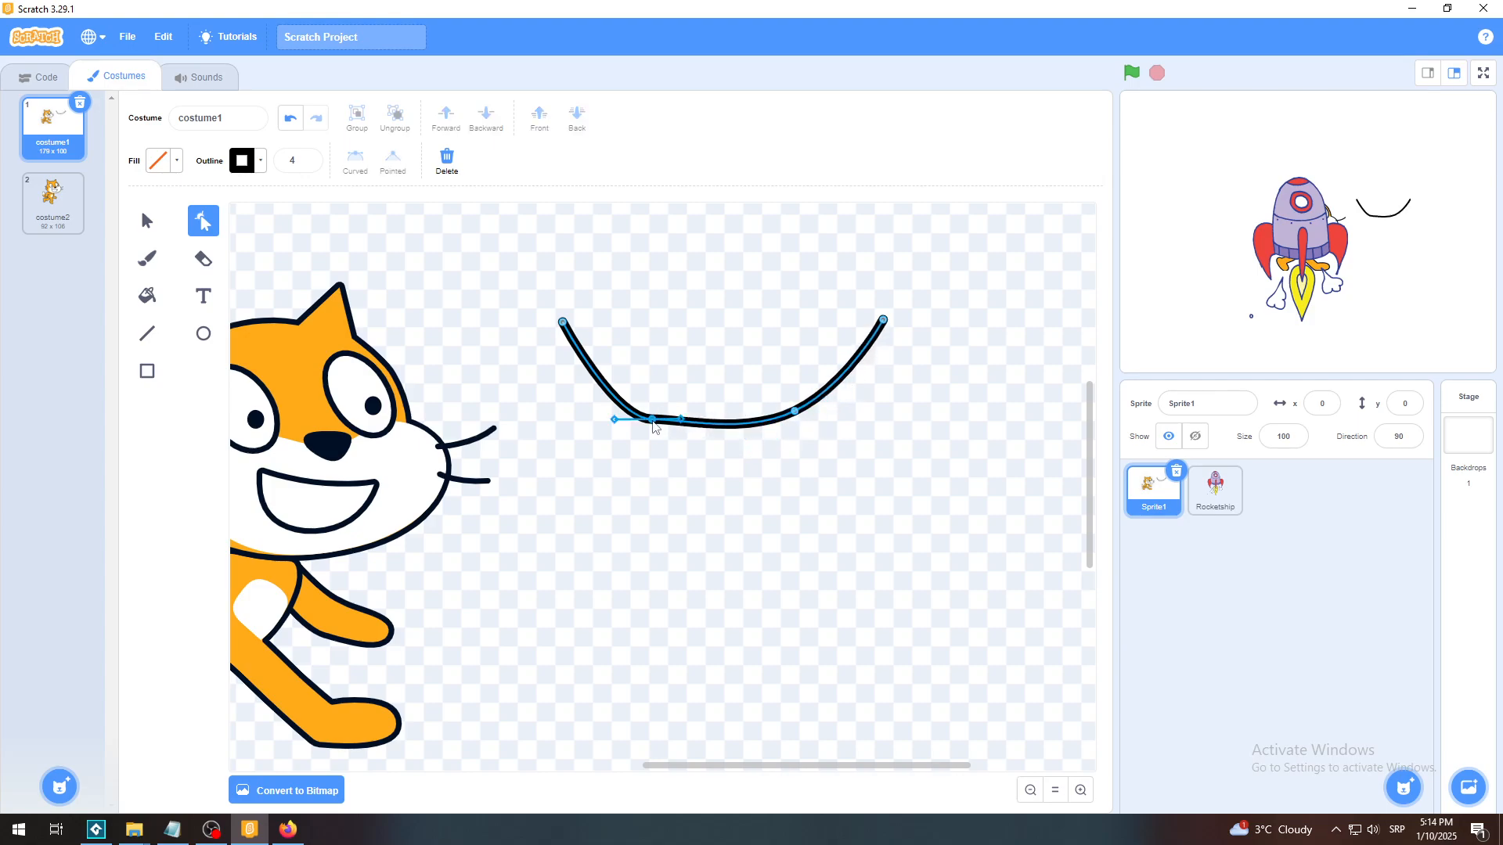
pyautogui.moveTo(615, 422); pyautogui.dragTo(648, 431)
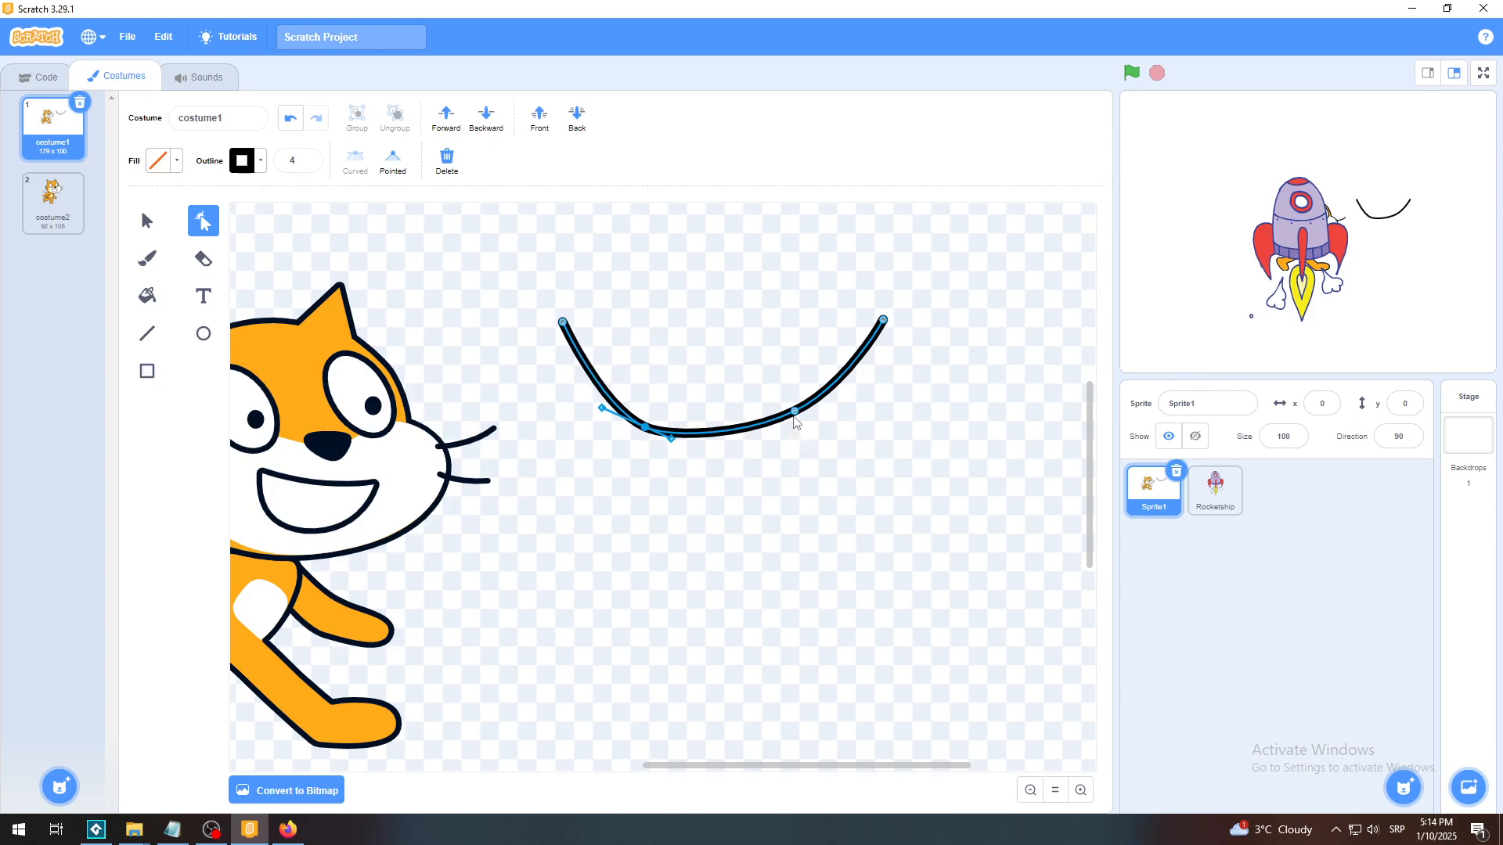
pyautogui.moveTo(794, 416)
pyautogui.mouseDown()
pyautogui.moveTo(802, 439)
pyautogui.moveTo(852, 408)
pyautogui.moveTo(790, 429)
pyautogui.mouseUp()
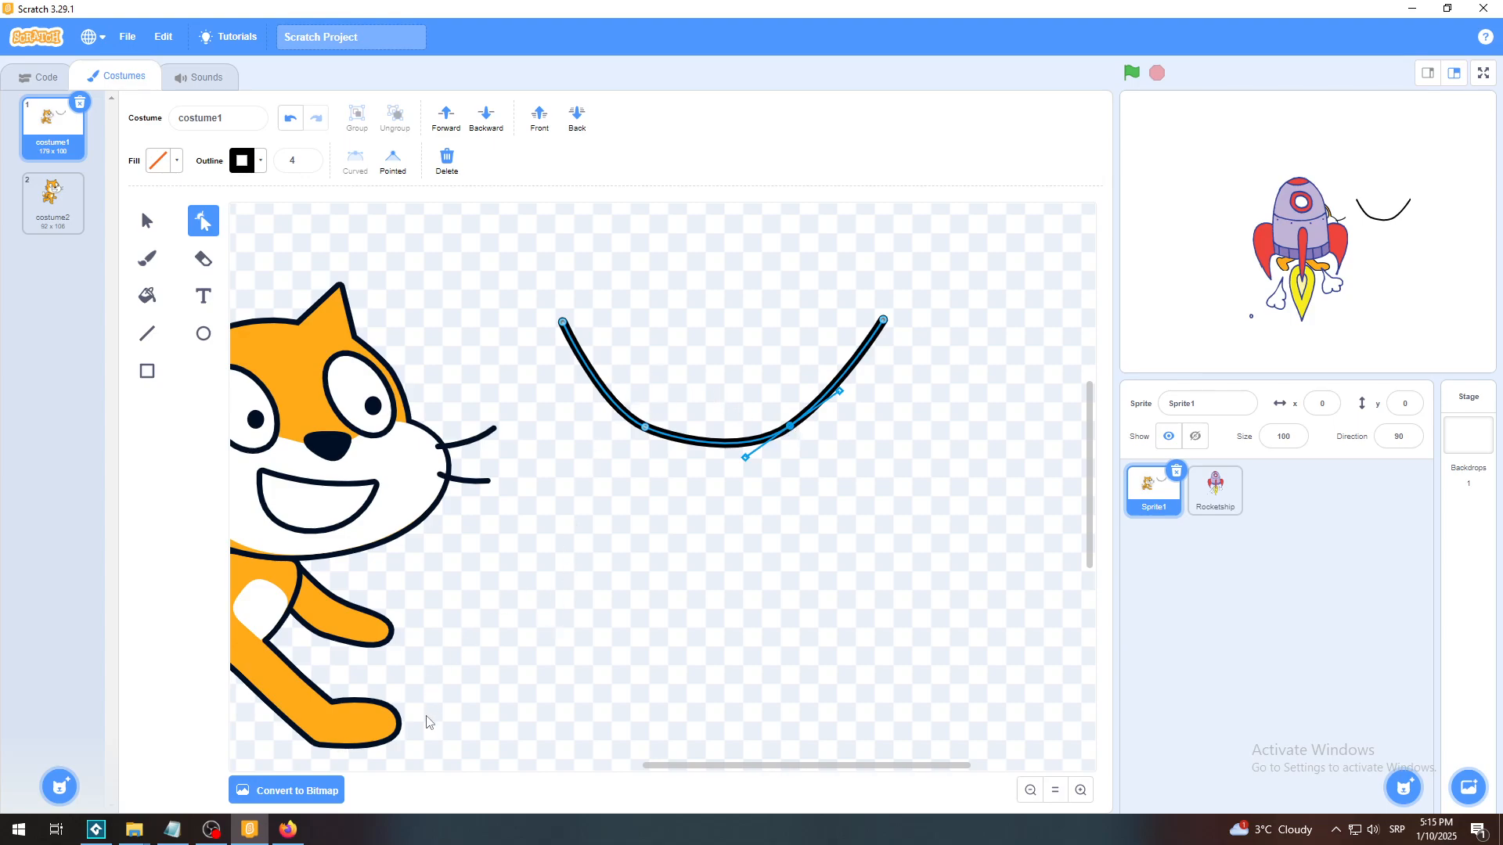
pyautogui.moveTo(706, 773); pyautogui.dragTo(656, 773)
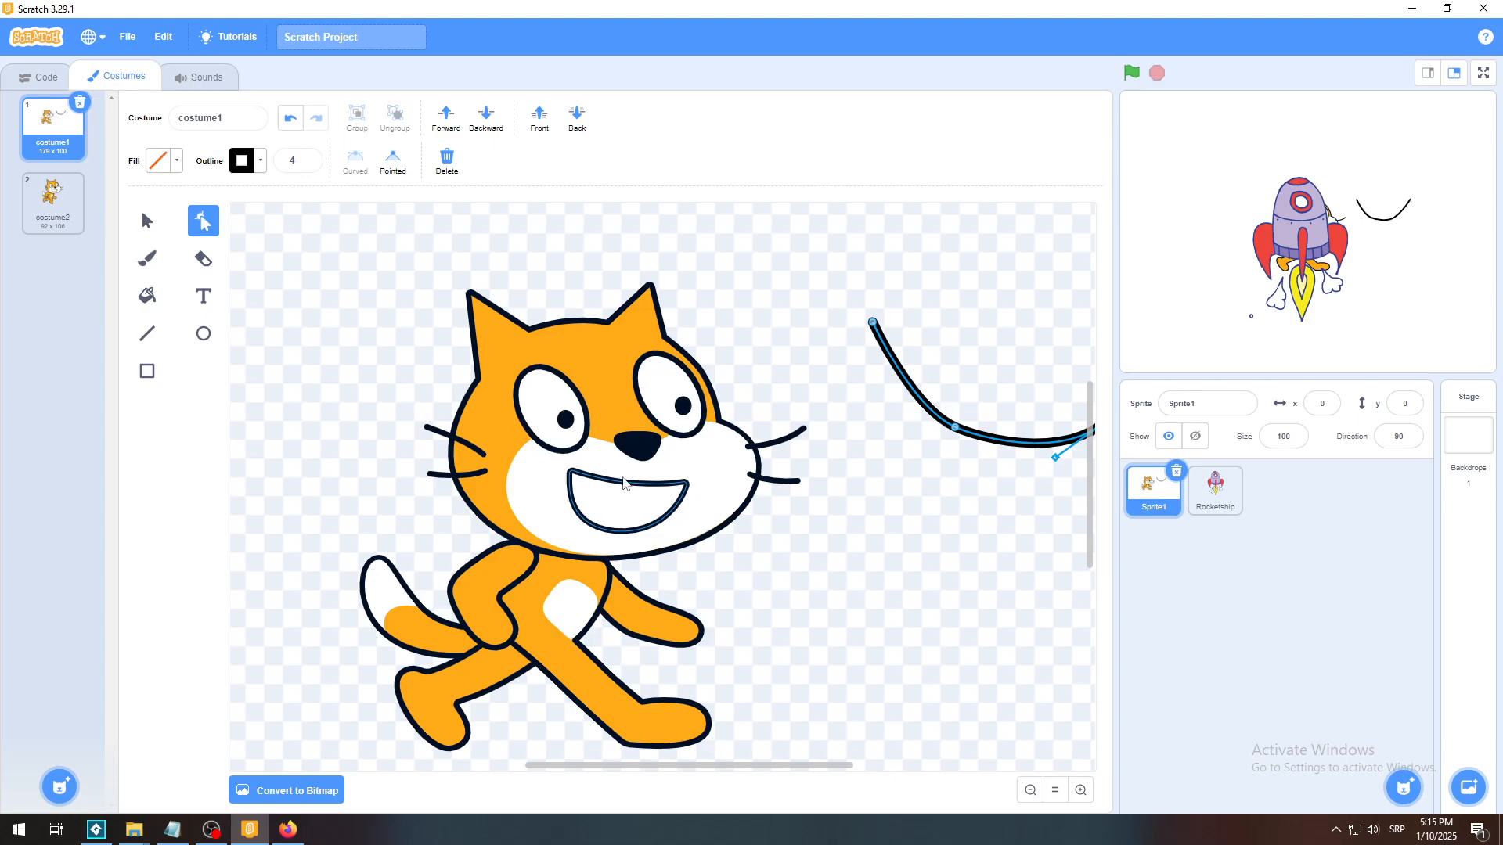
# Switch to the sprite's code view and move the Rocketship on the stage to the left of the cat.
pyautogui.click(66, 79)
pyautogui.click(1214, 489)
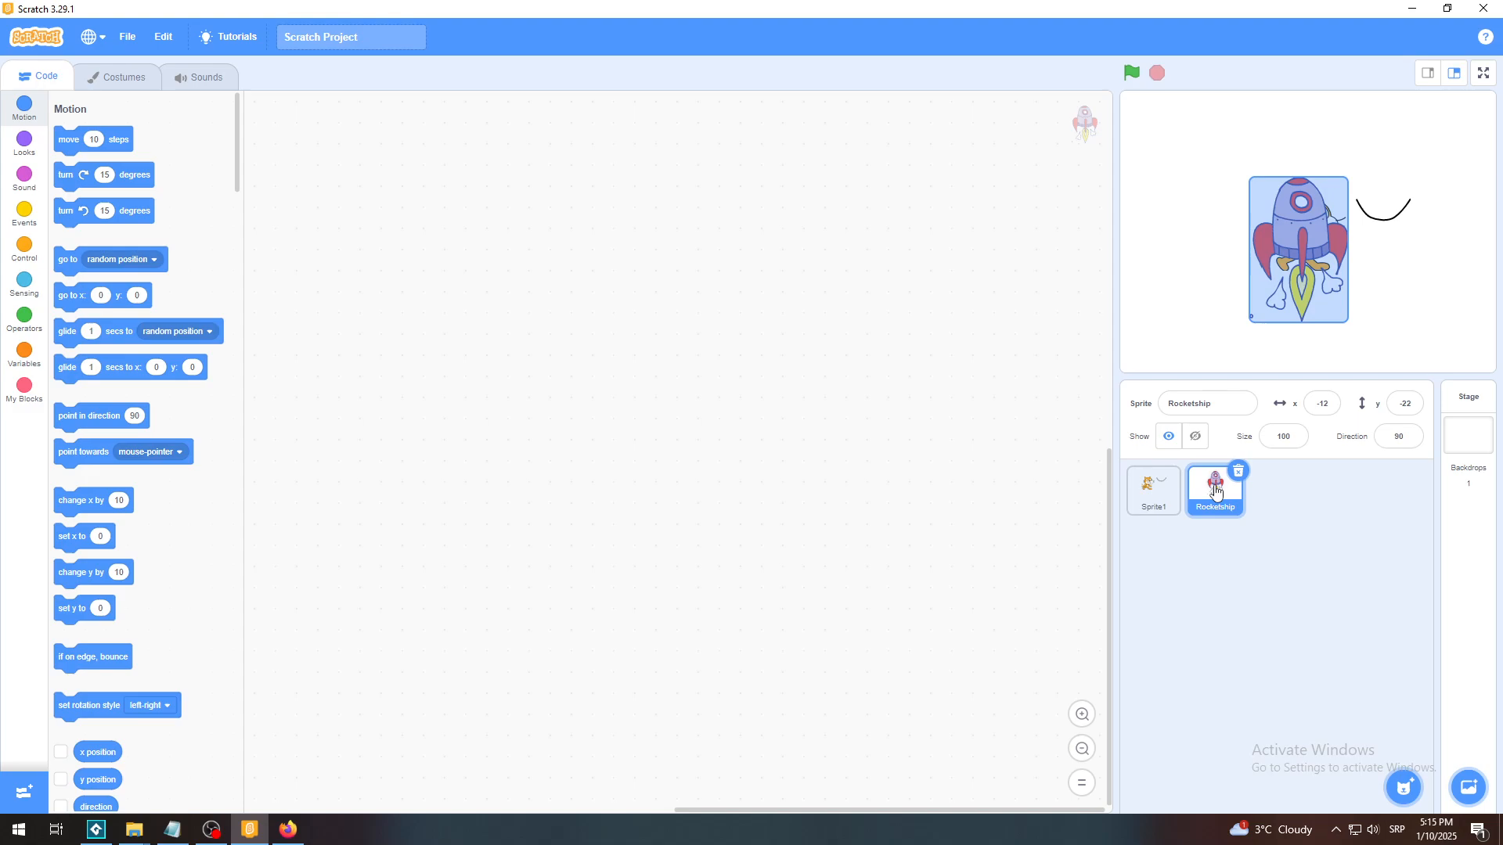
pyautogui.moveTo(1310, 224); pyautogui.dragTo(1205, 222)
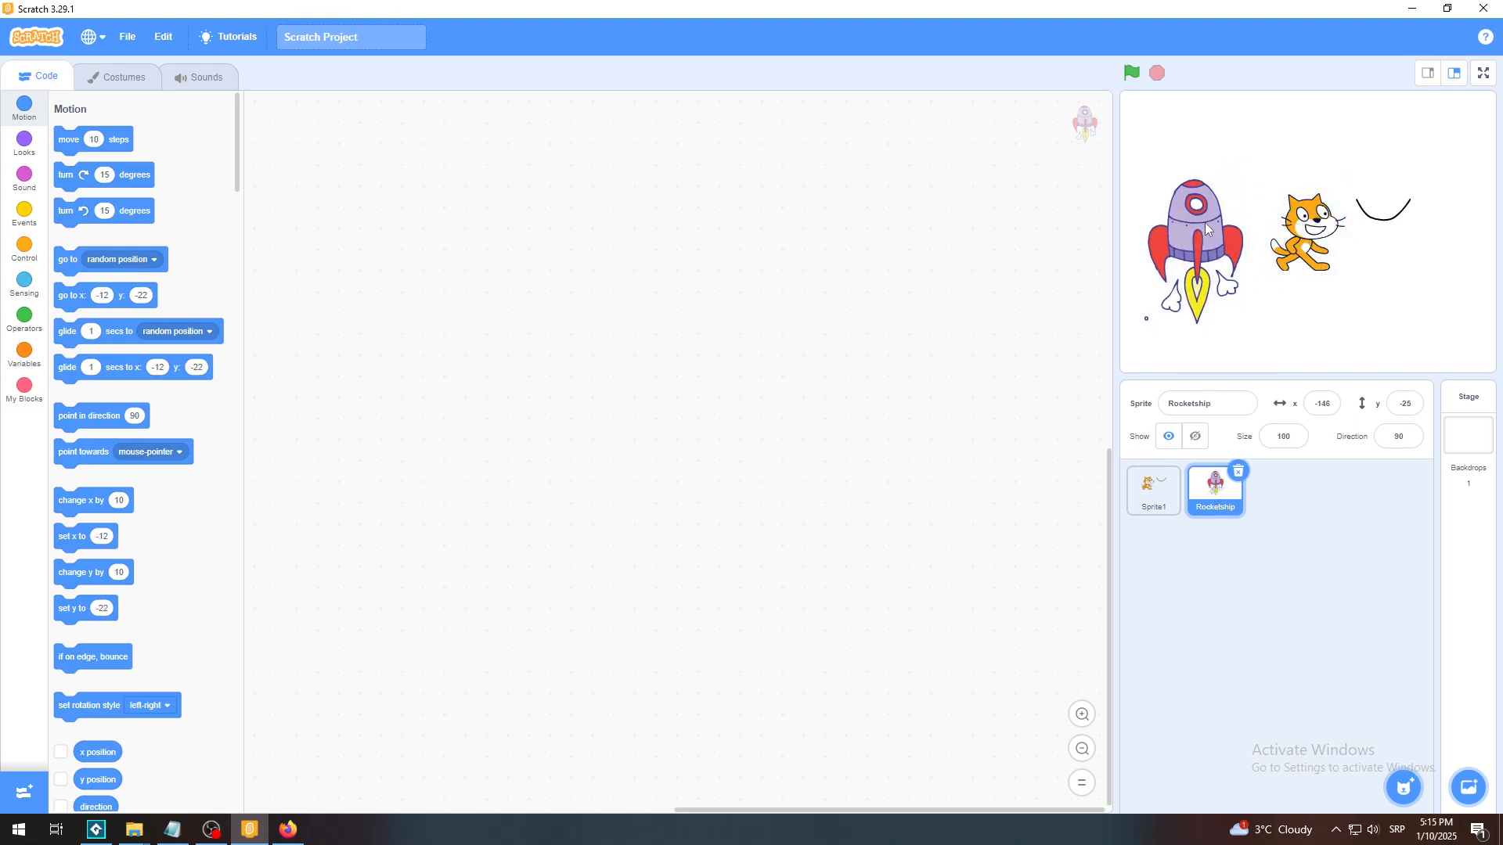